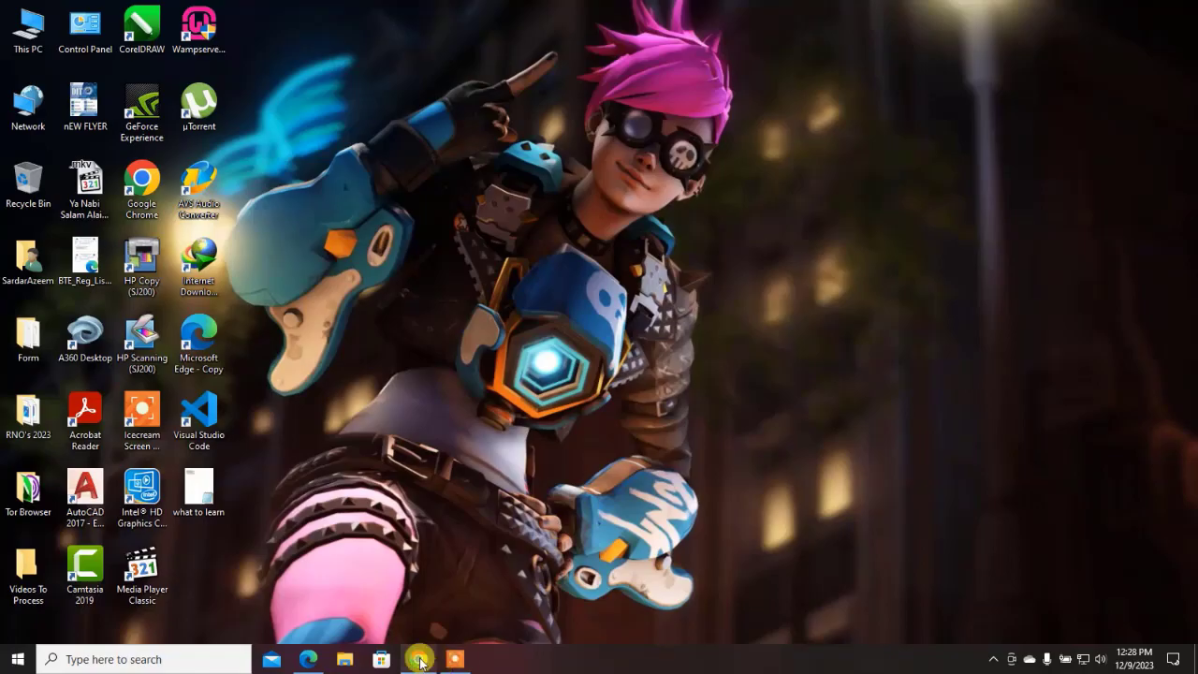
Step: Switch to Chrome, close the pictacademy.com tab and return to the WordPress admin page
click(418, 659)
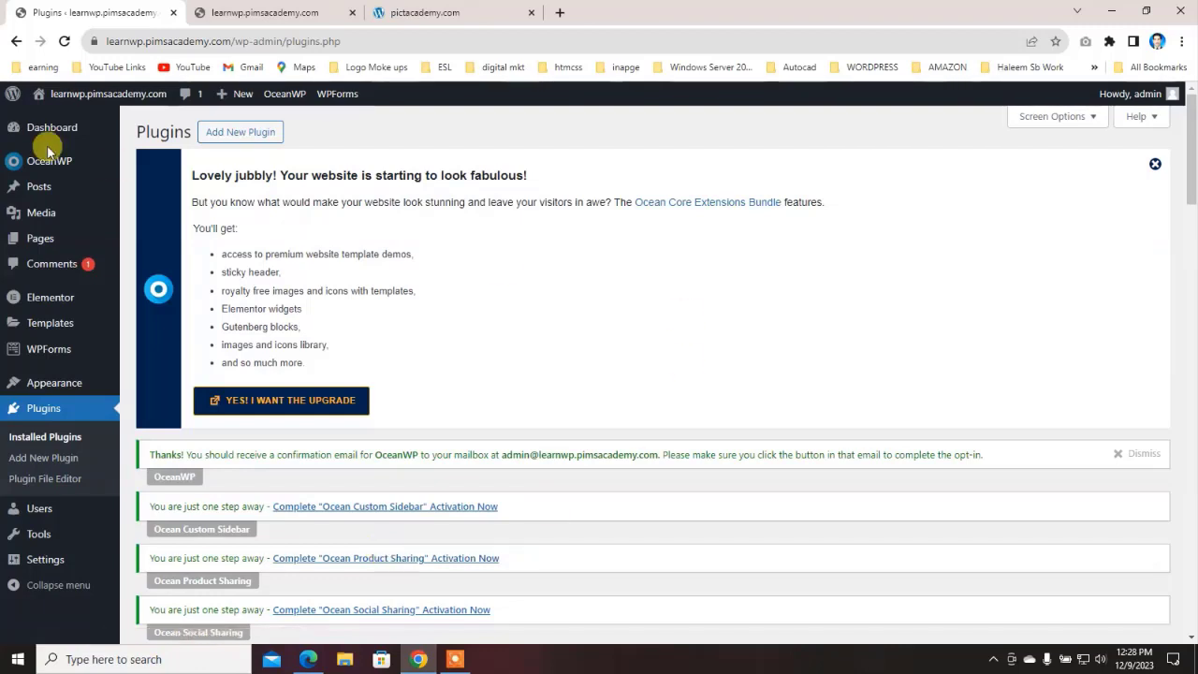
click(448, 14)
click(531, 12)
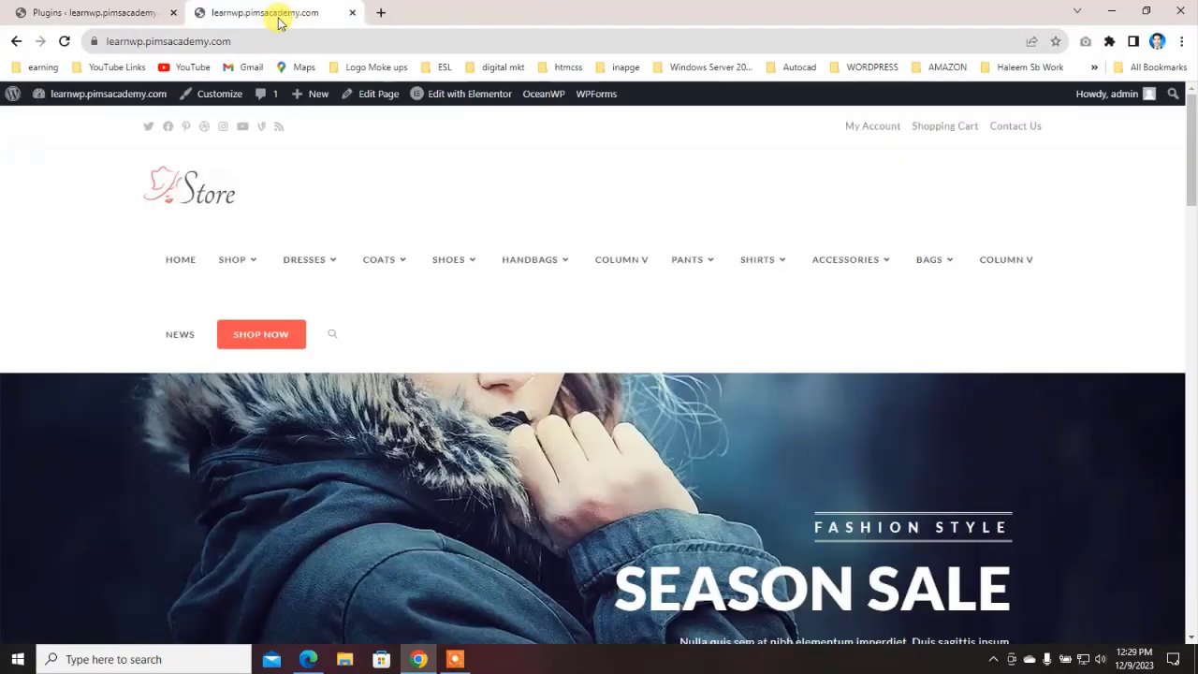
click(116, 14)
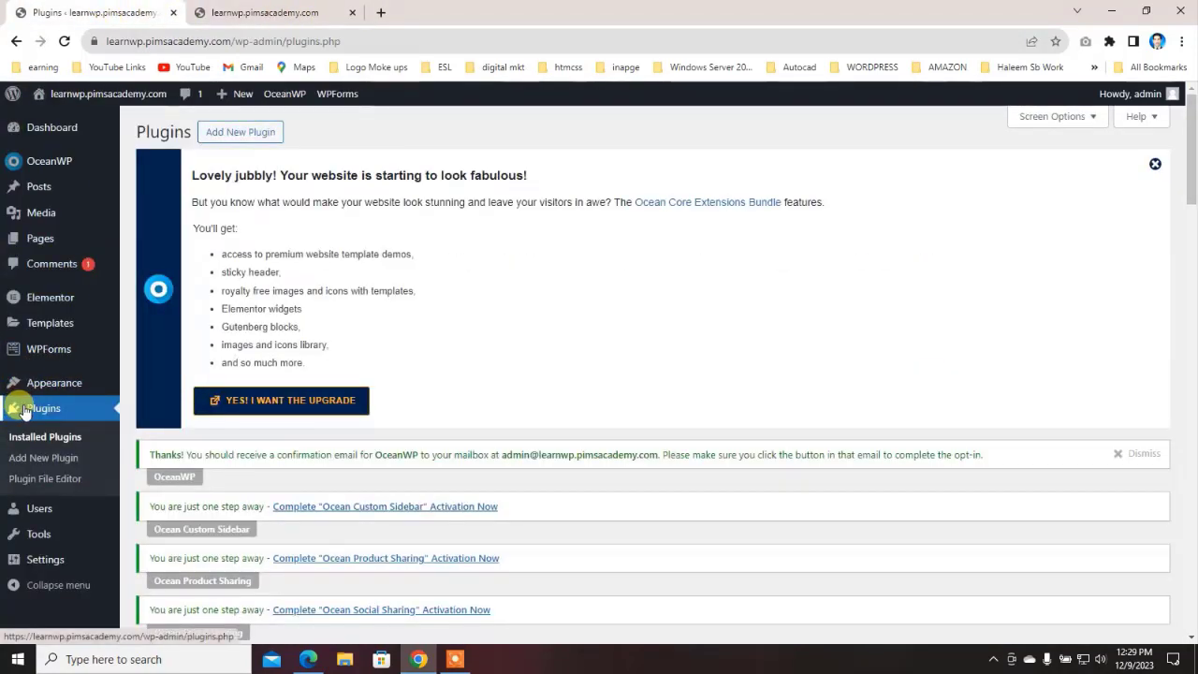
Step: Open the post tags page and examine the list of existing tags
mouse_move(42, 184)
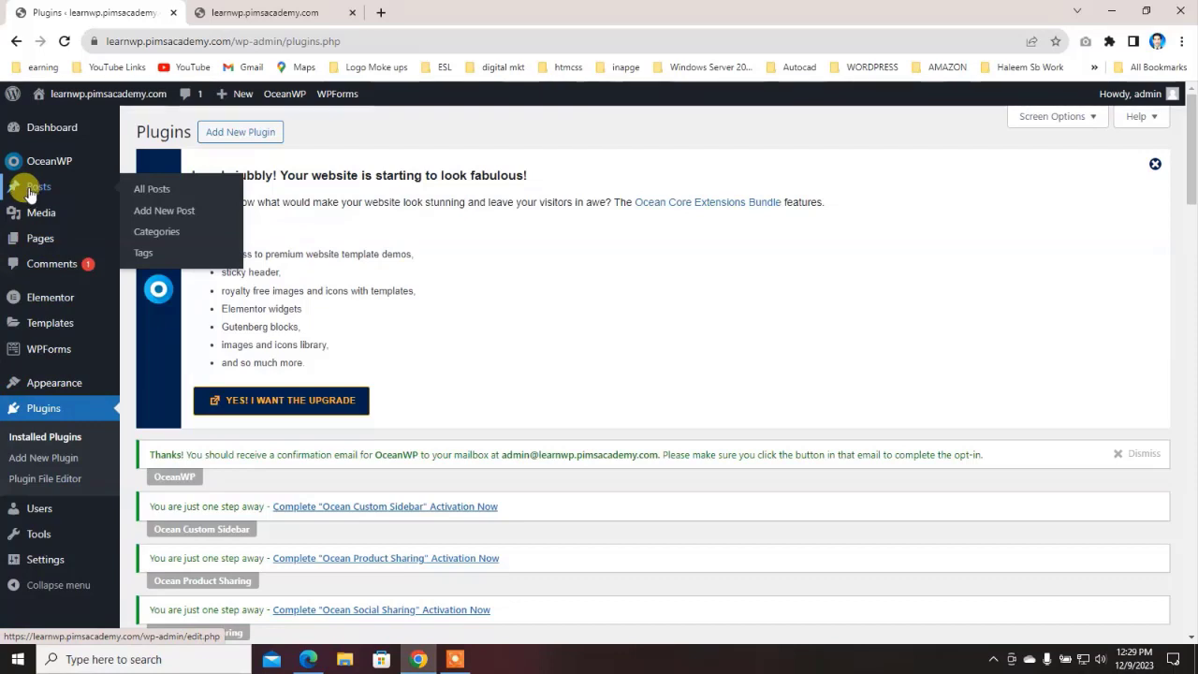
click(143, 259)
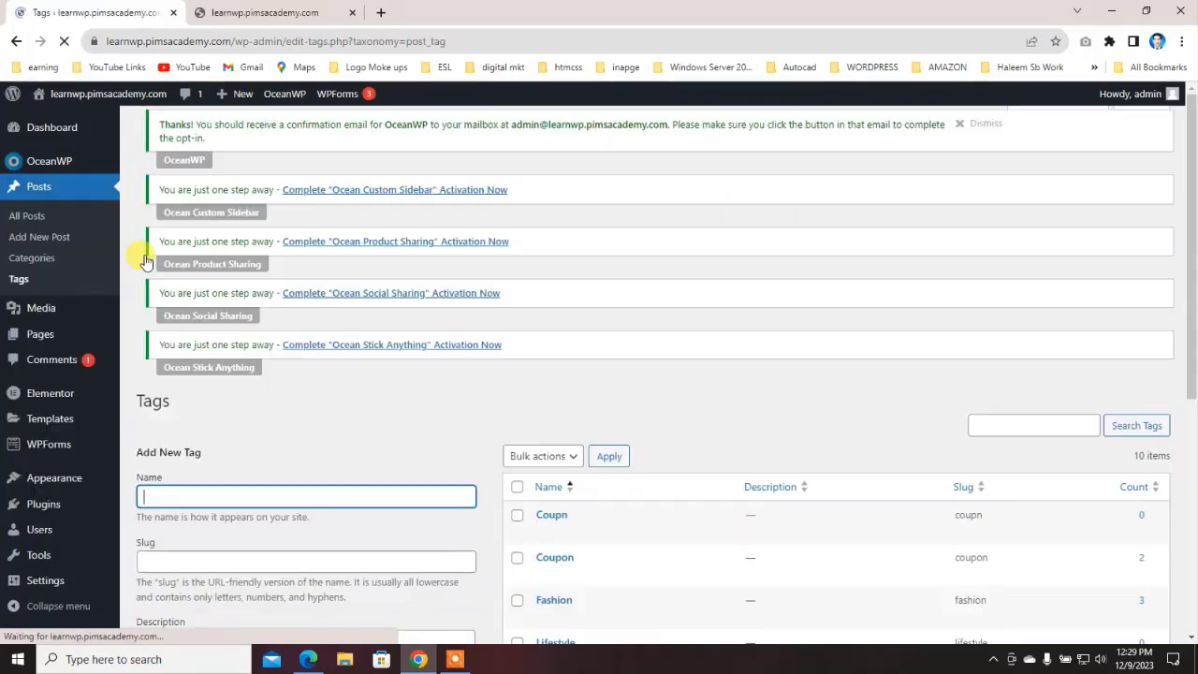
scroll(294, 366, down, 3)
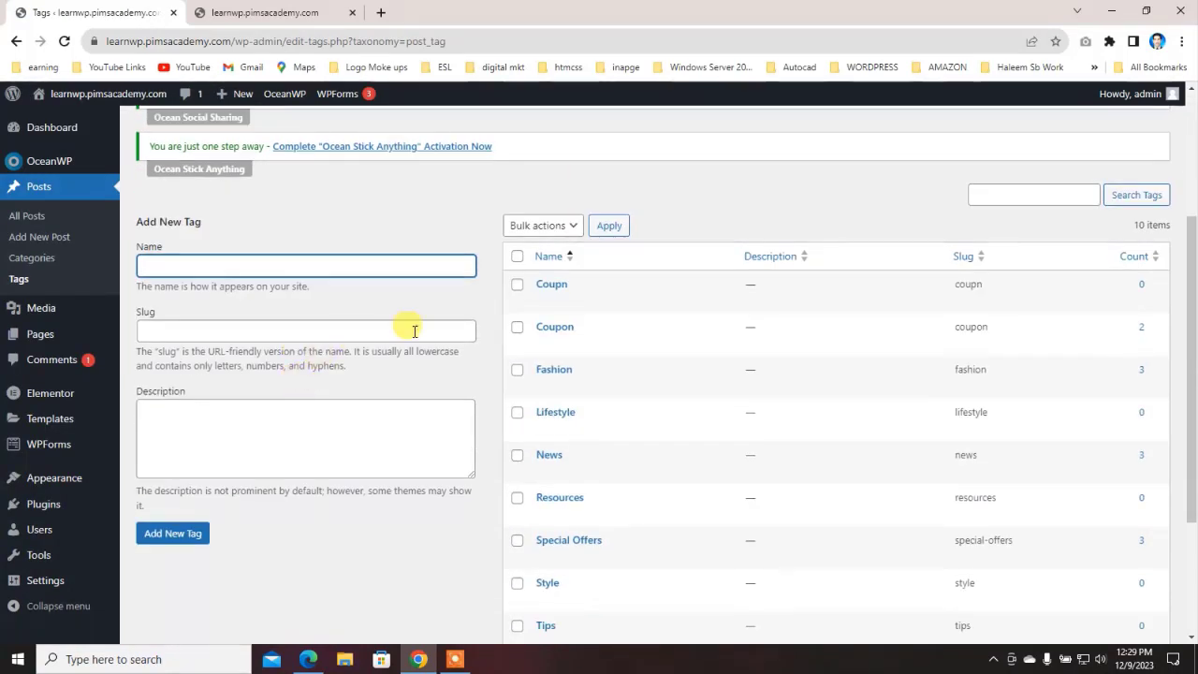
scroll(557, 318, down, 2)
scroll(585, 375, down, 1)
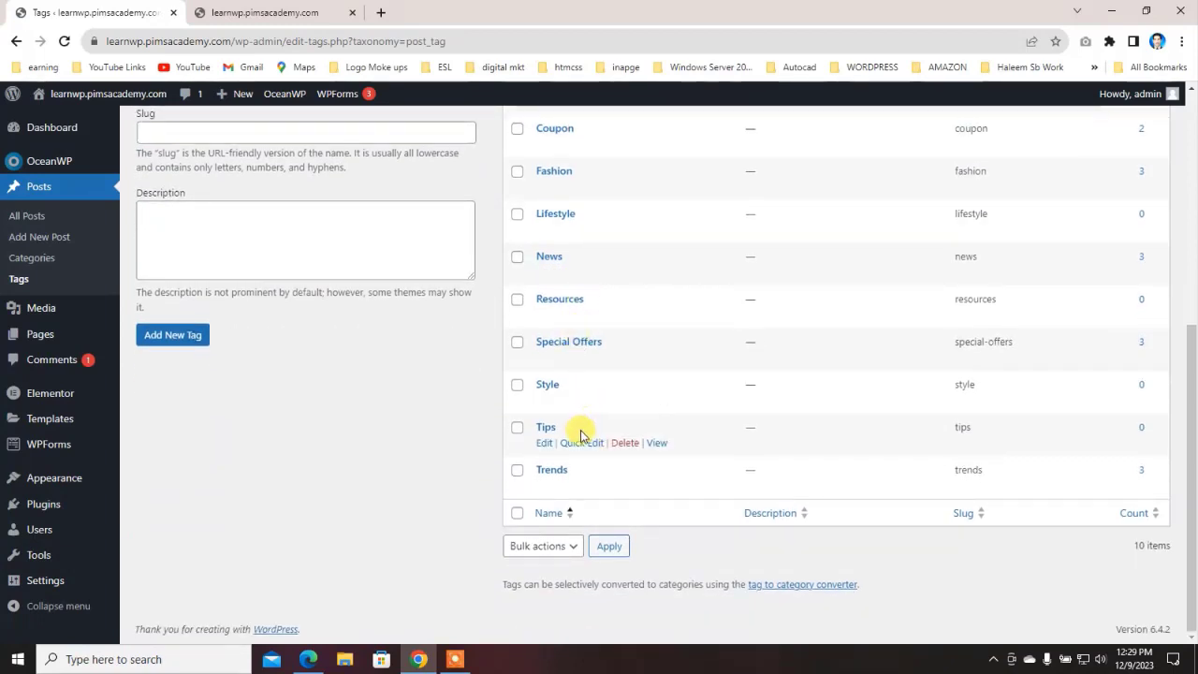
scroll(561, 458, up, 3)
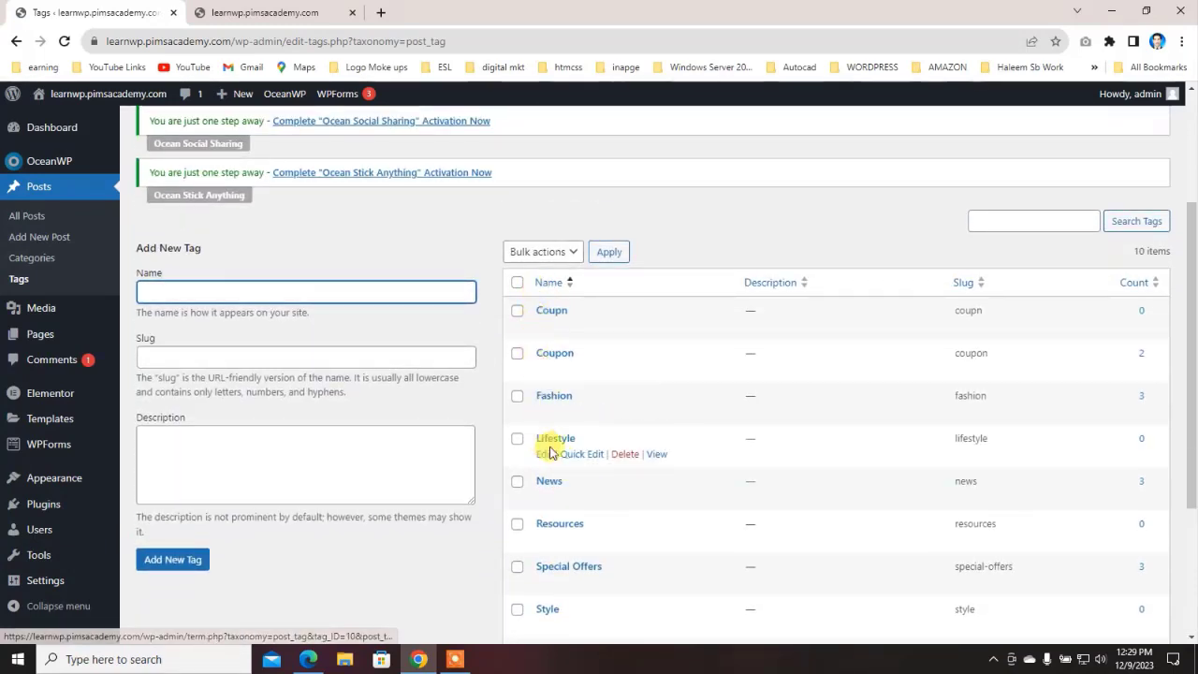
scroll(565, 391, down, 2)
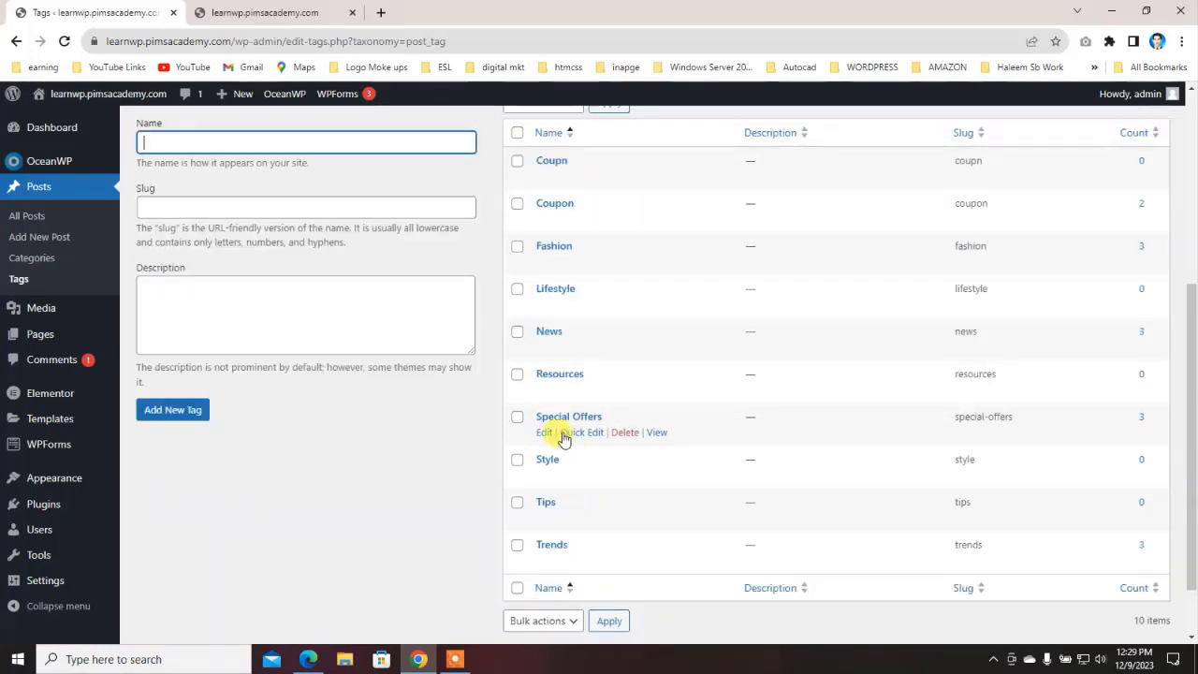
scroll(553, 432, up, 1)
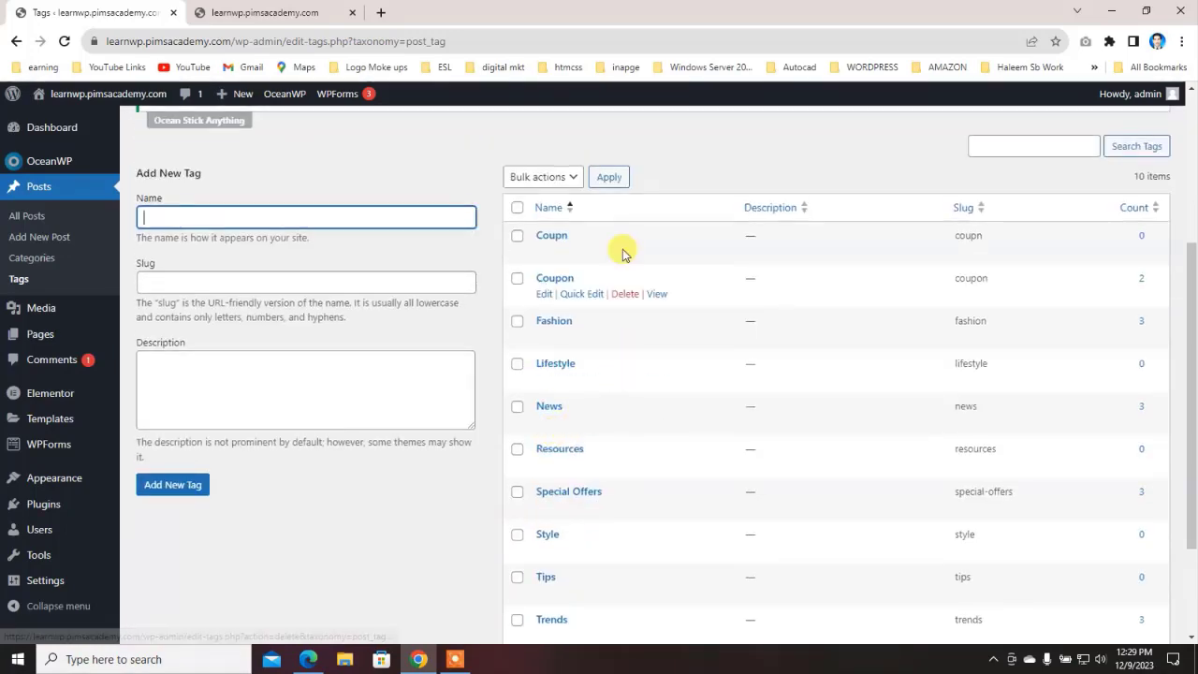
scroll(630, 428, up, 1)
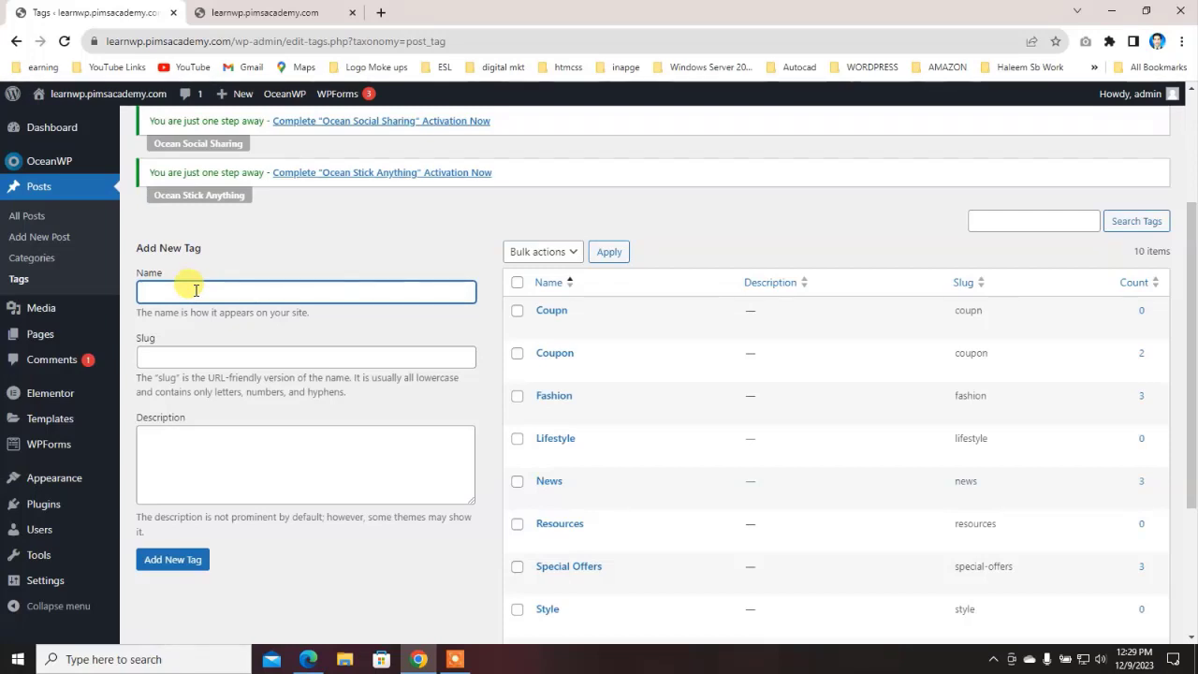
Step: Name the new tag "WordPress Topics" and give it the slug "WPT"
text(Word)
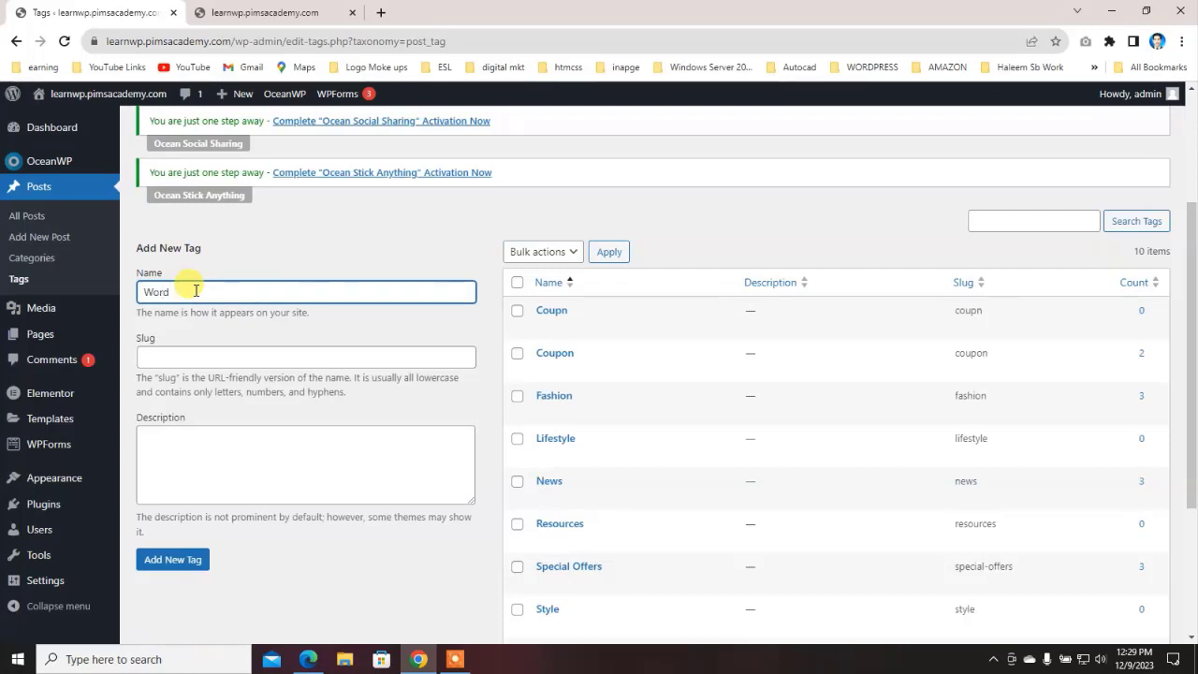
text(Press)
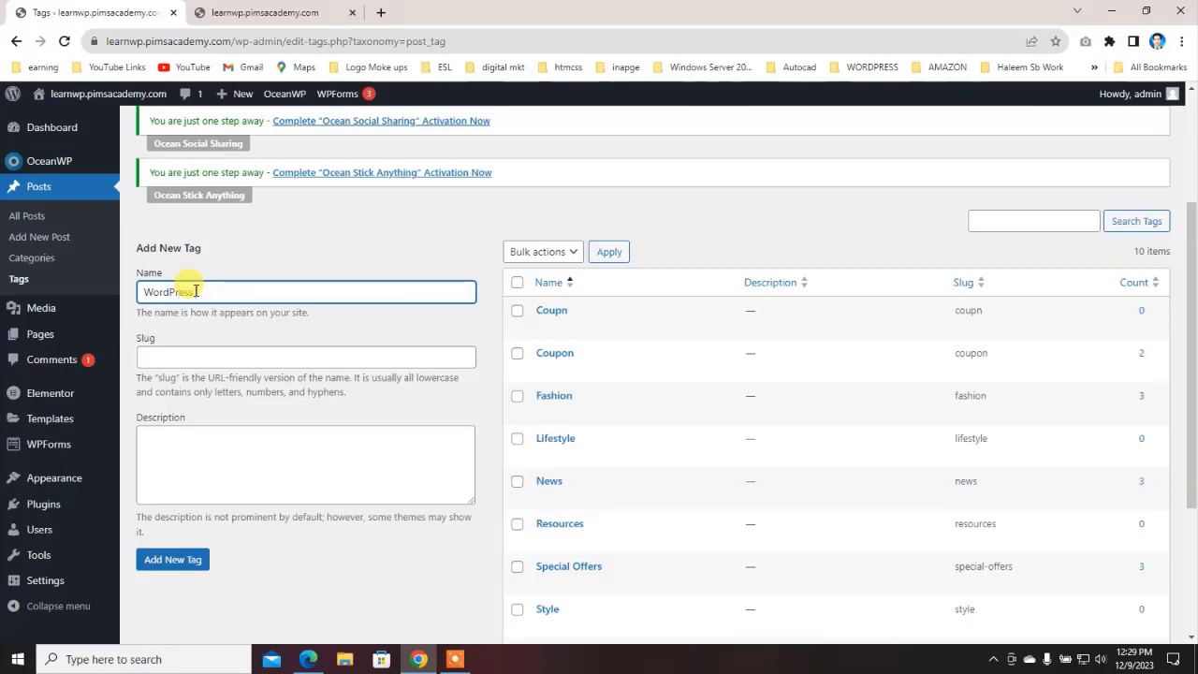
text( Topics)
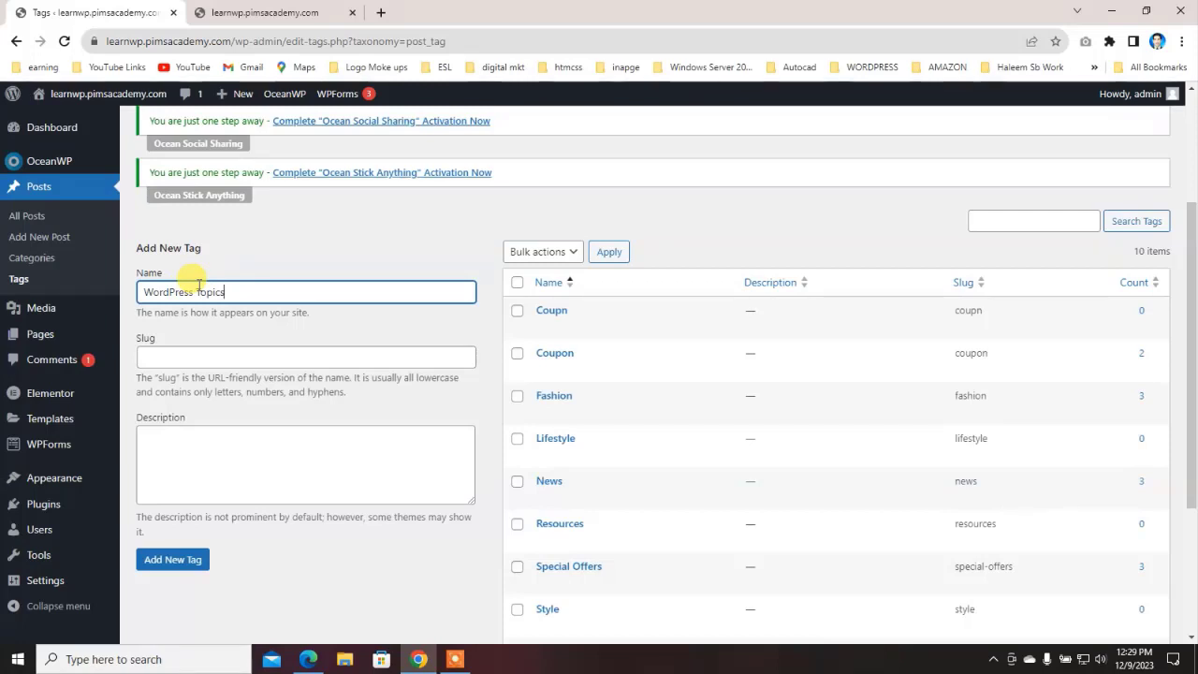
key(Tab)
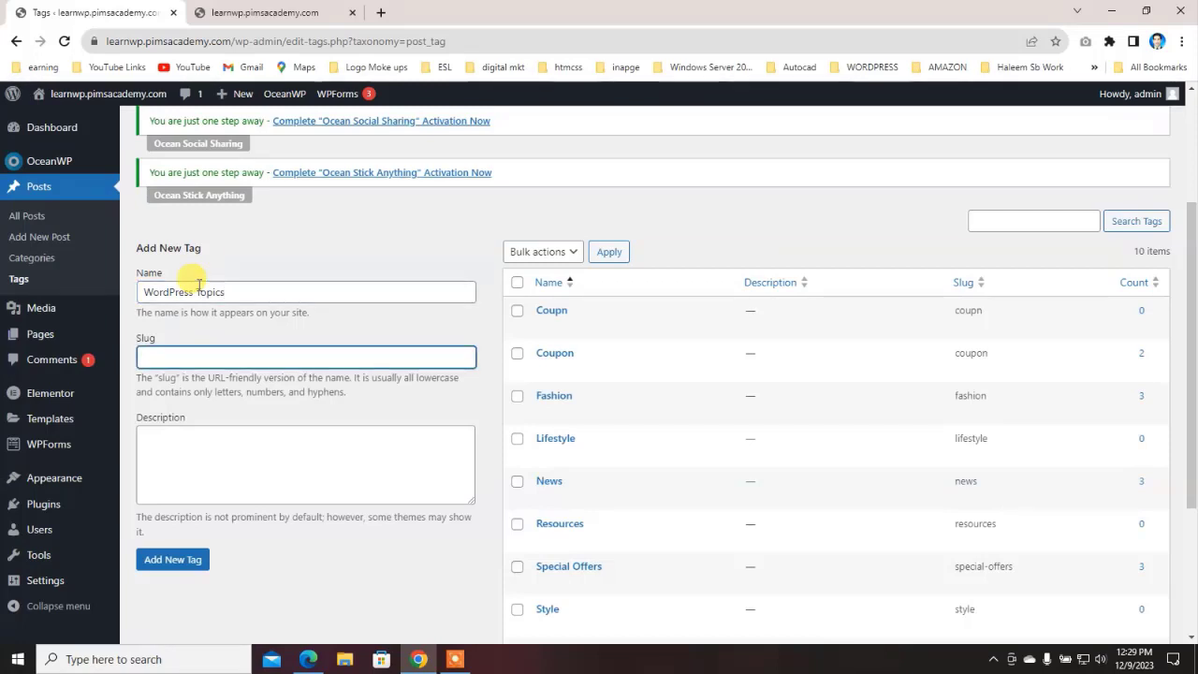
text(WPT)
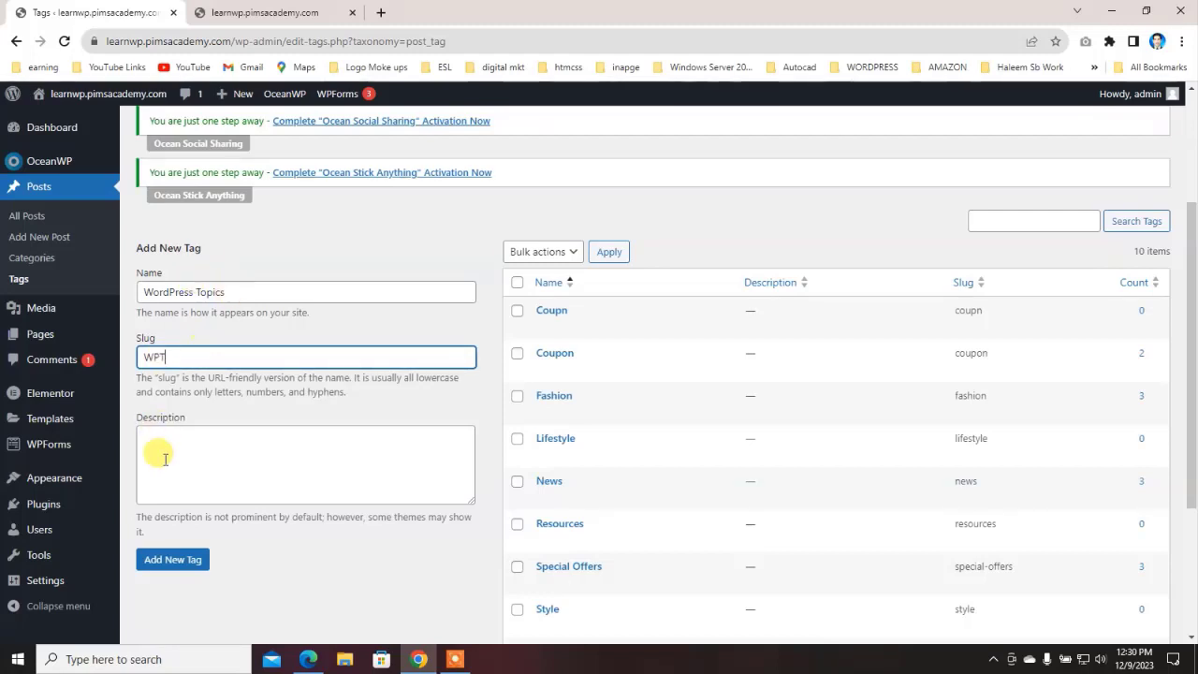
Step: Add the tag with description "Here we are going to explain wordpress step by step. each topic will Explain a function of WP Dashboard."
click(169, 453)
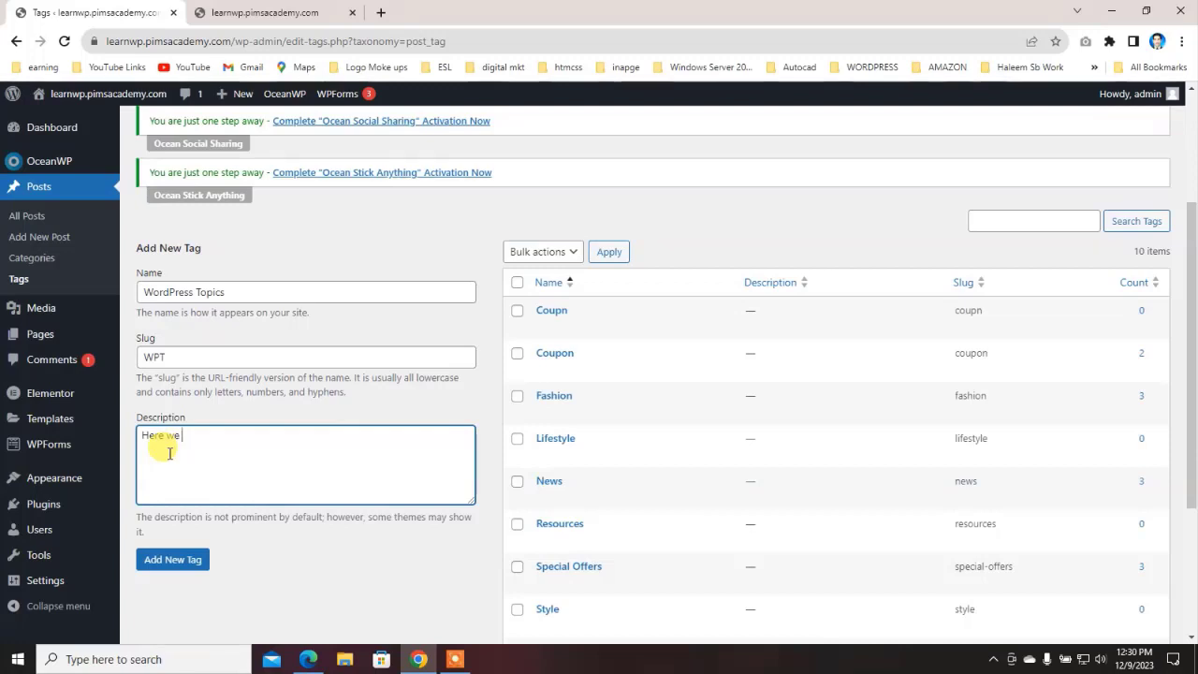
text(ng to e)
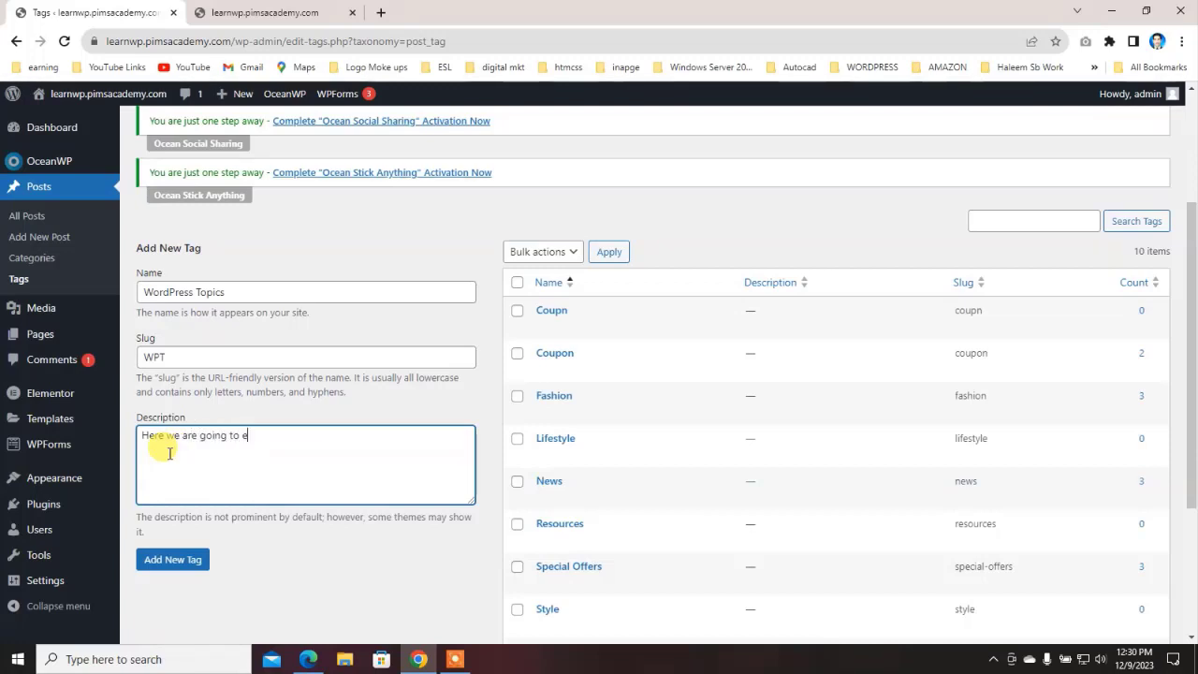
text(xplain wordpress)
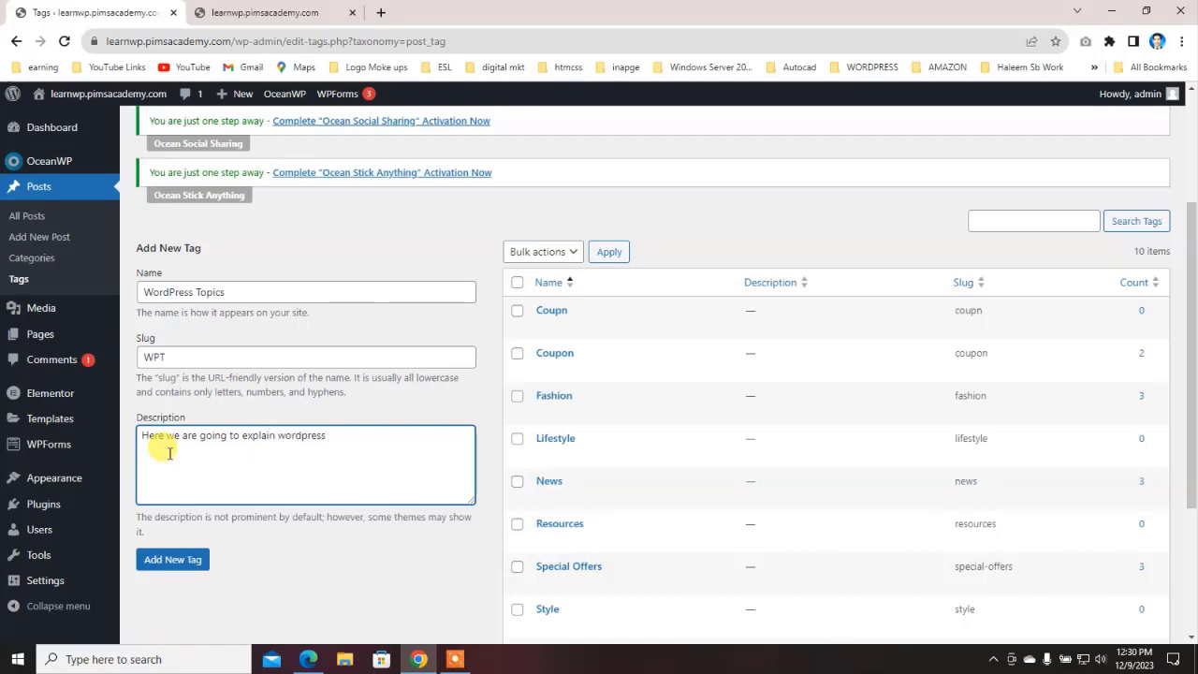
text(tep )
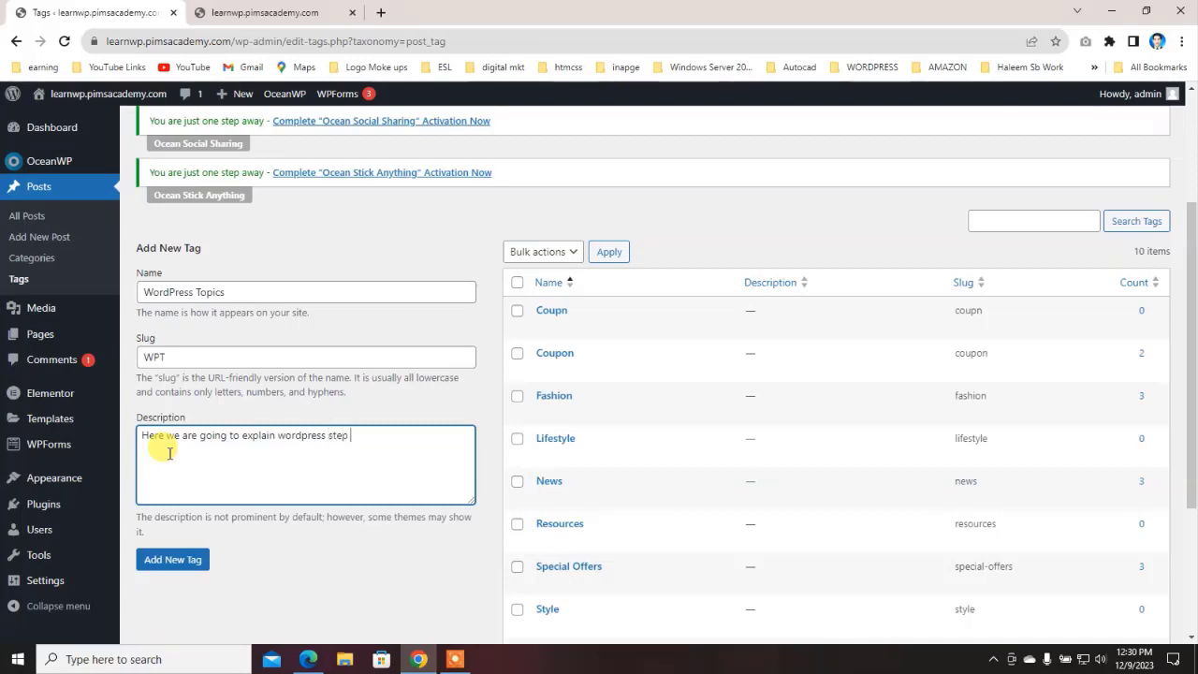
text(by step. each top)
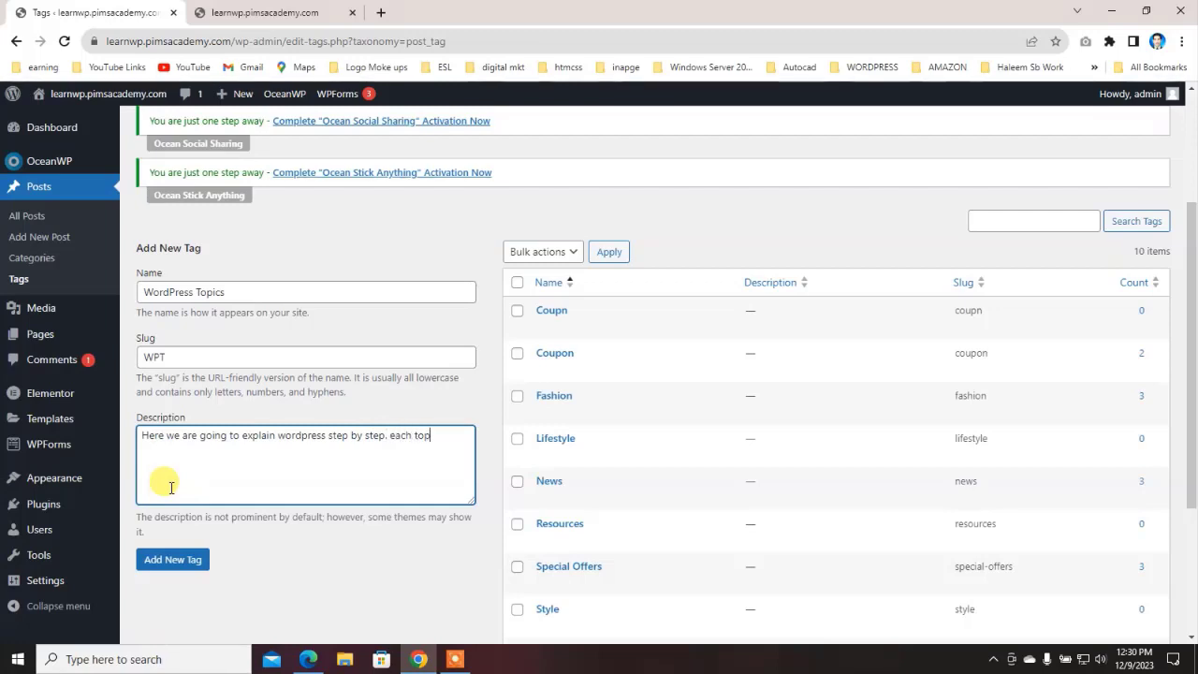
text(ic will Expal)
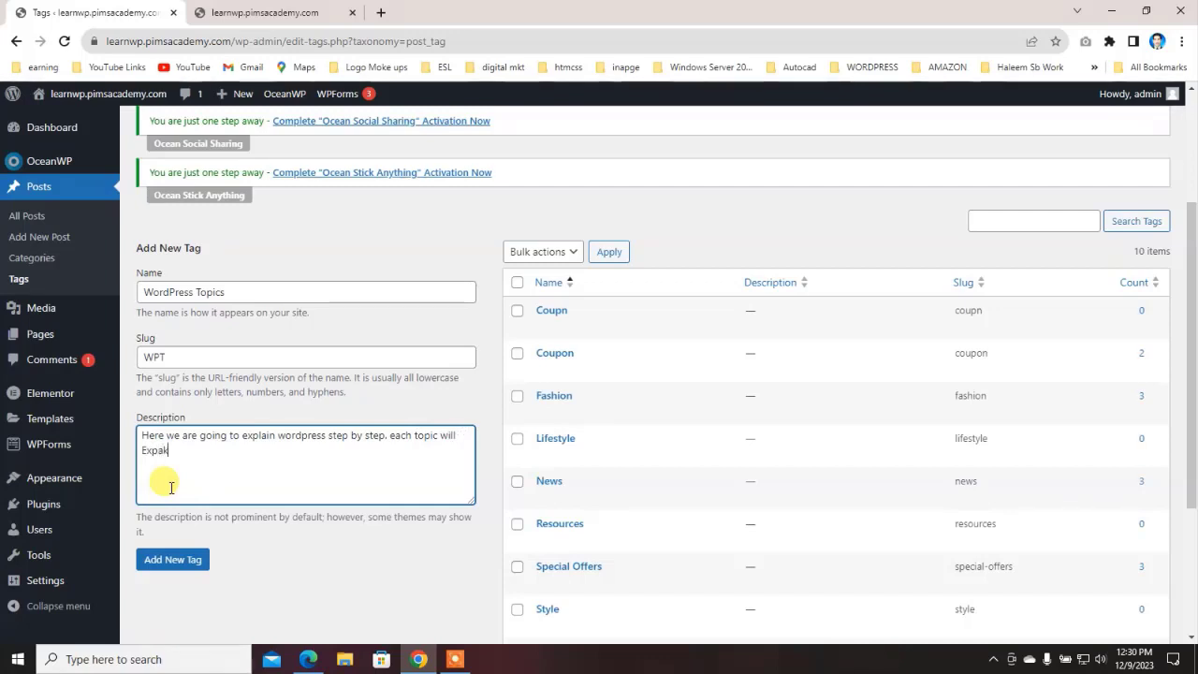
key(BackSpace)
key(BackSpace)
key(BackSpace)
key(BackSpace)
key(BackSpace)
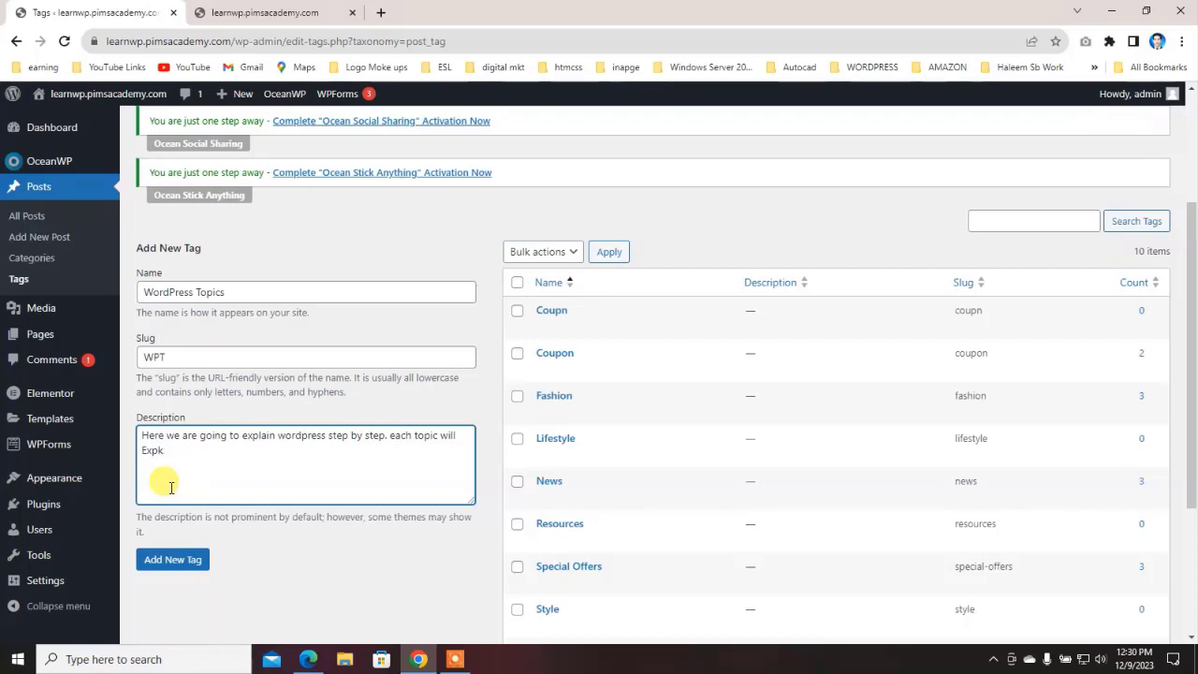
key(BackSpace)
key(BackSpace)
key(BackSpace)
text(function of WP Dash)
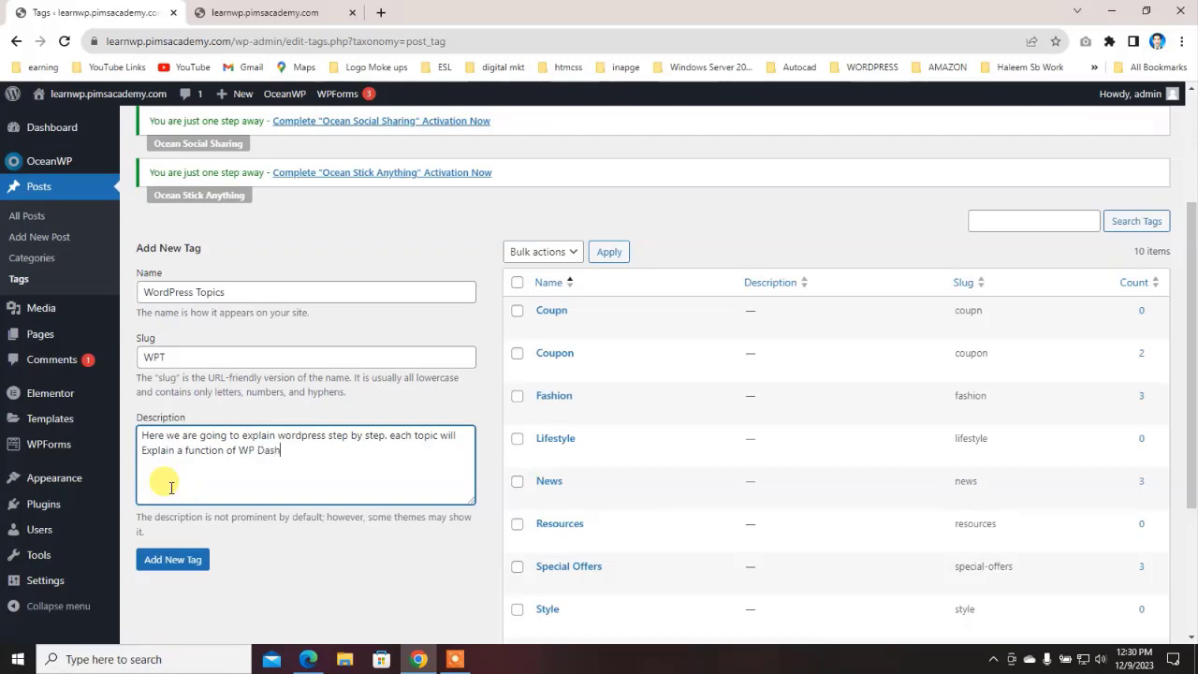
text(board)
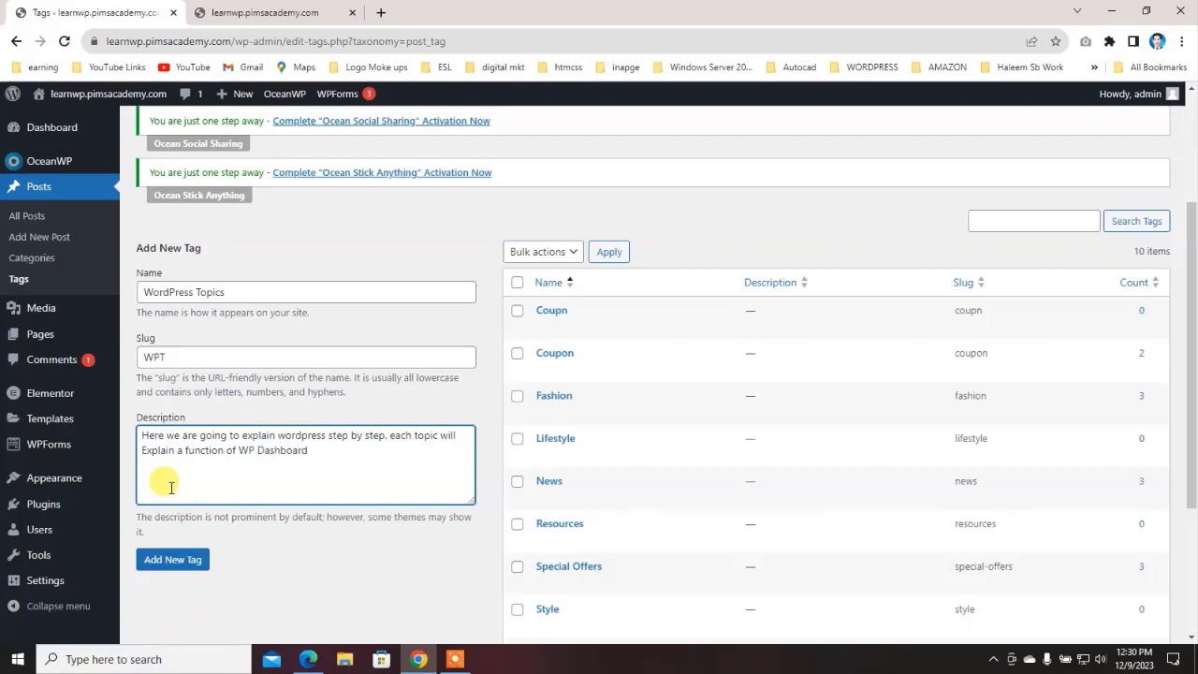
text(.)
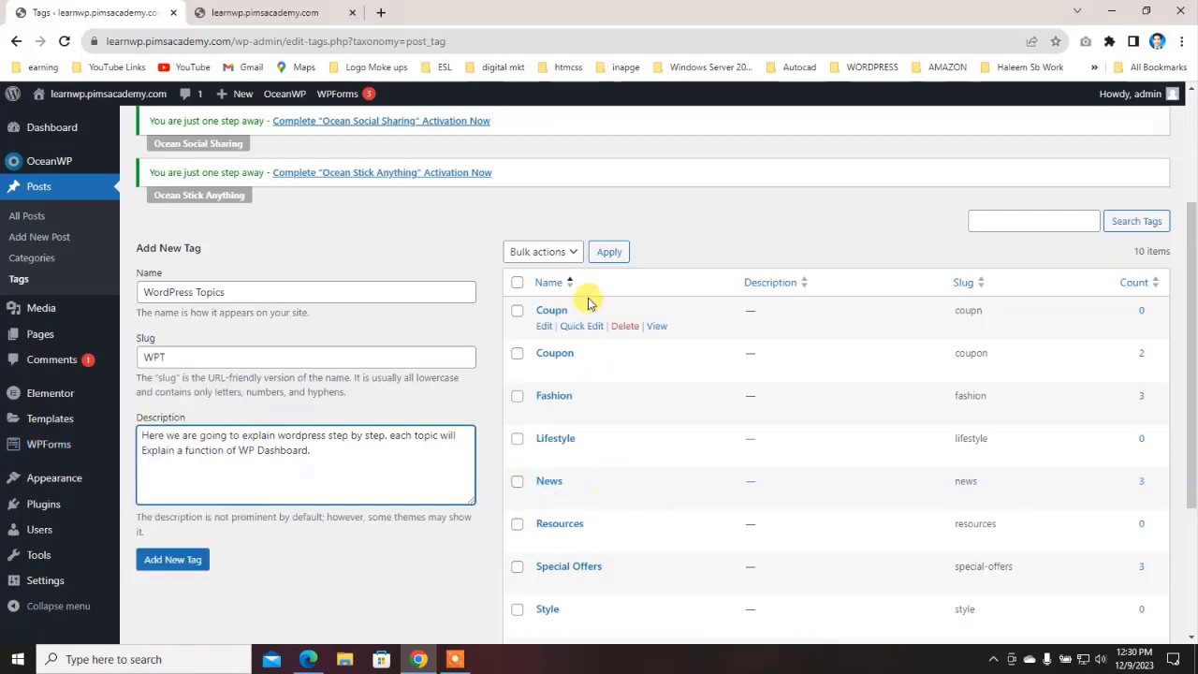
click(198, 560)
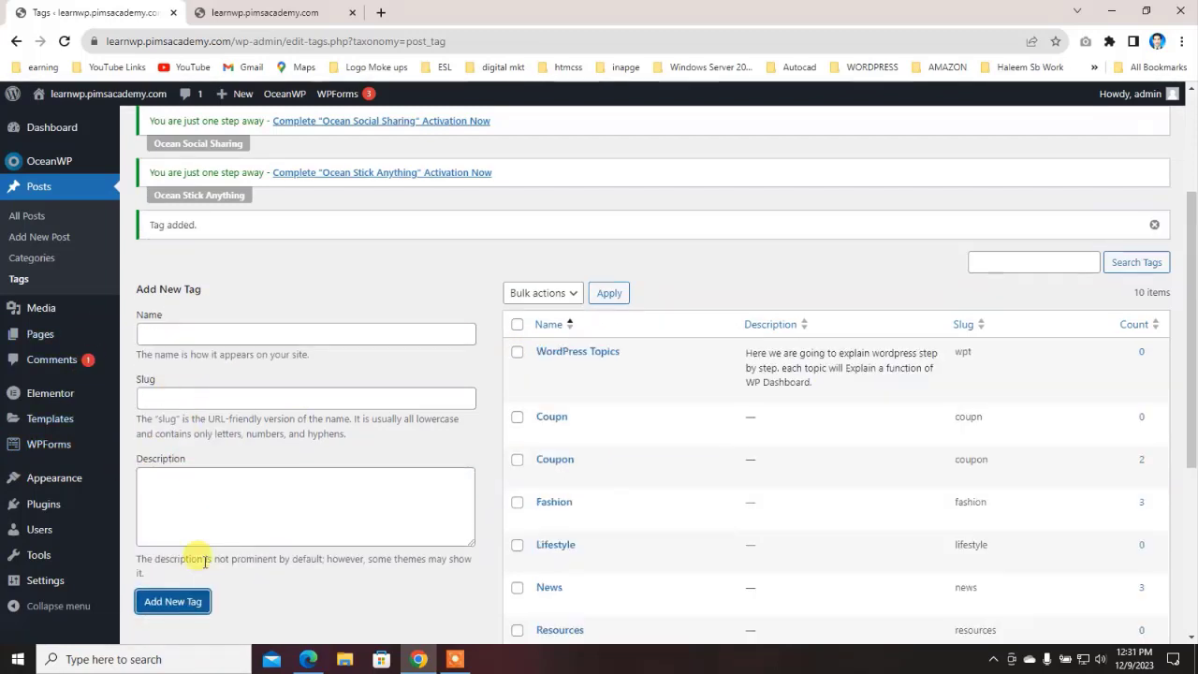
Step: Update the WordPress Topics tag from its edit page, keeping its name, slug and description, and return to the tag list
mouse_move(567, 389)
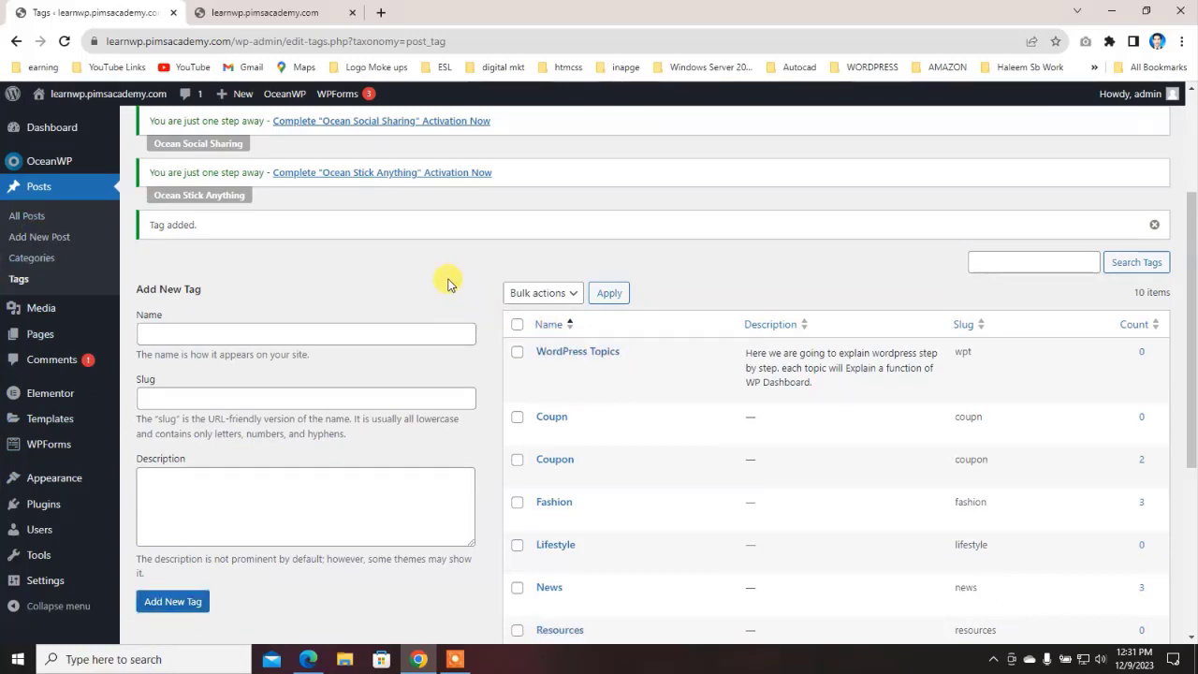
mouse_move(1039, 344)
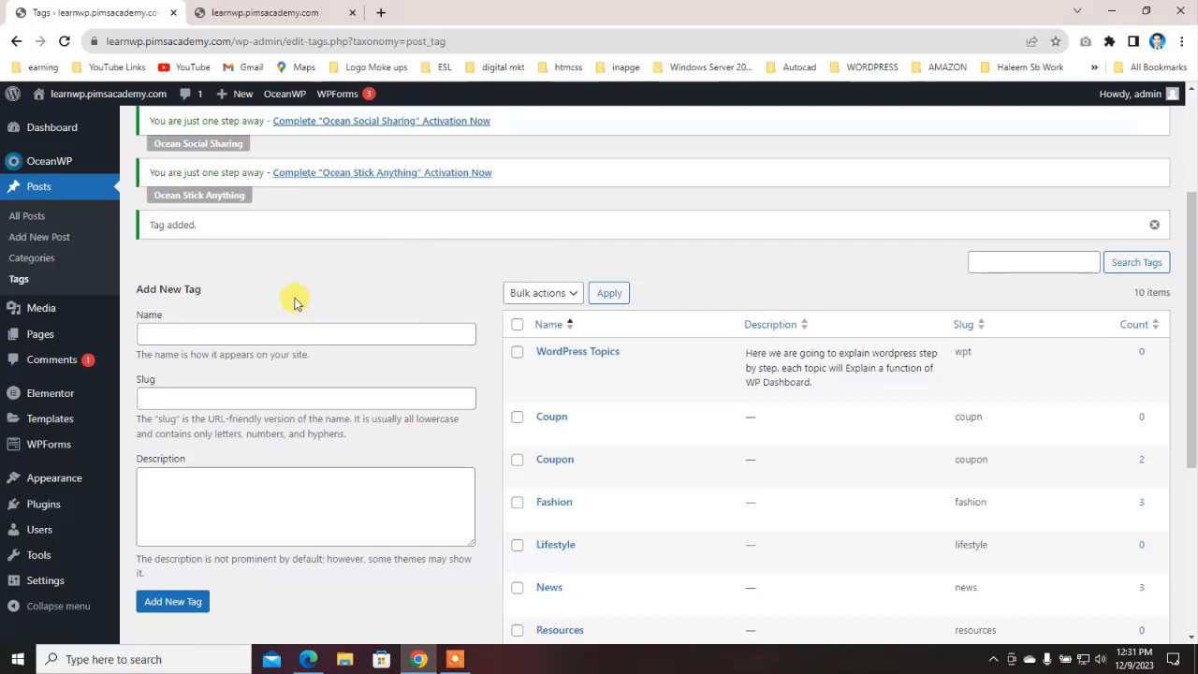
mouse_move(583, 353)
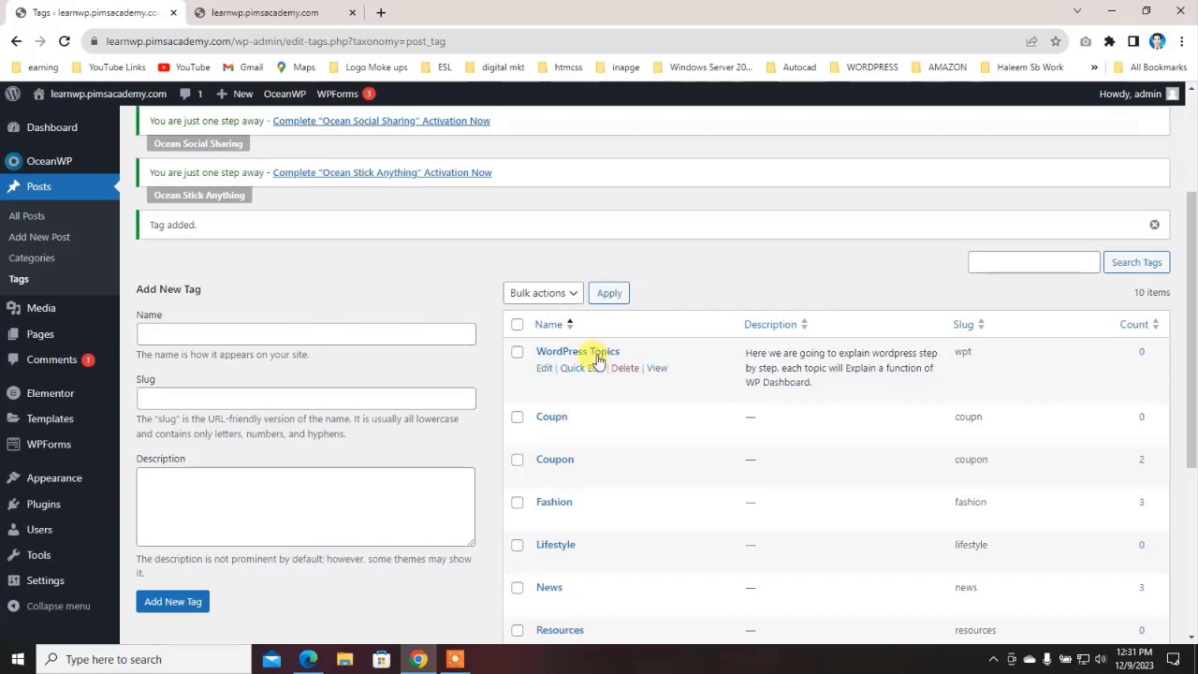
click(541, 370)
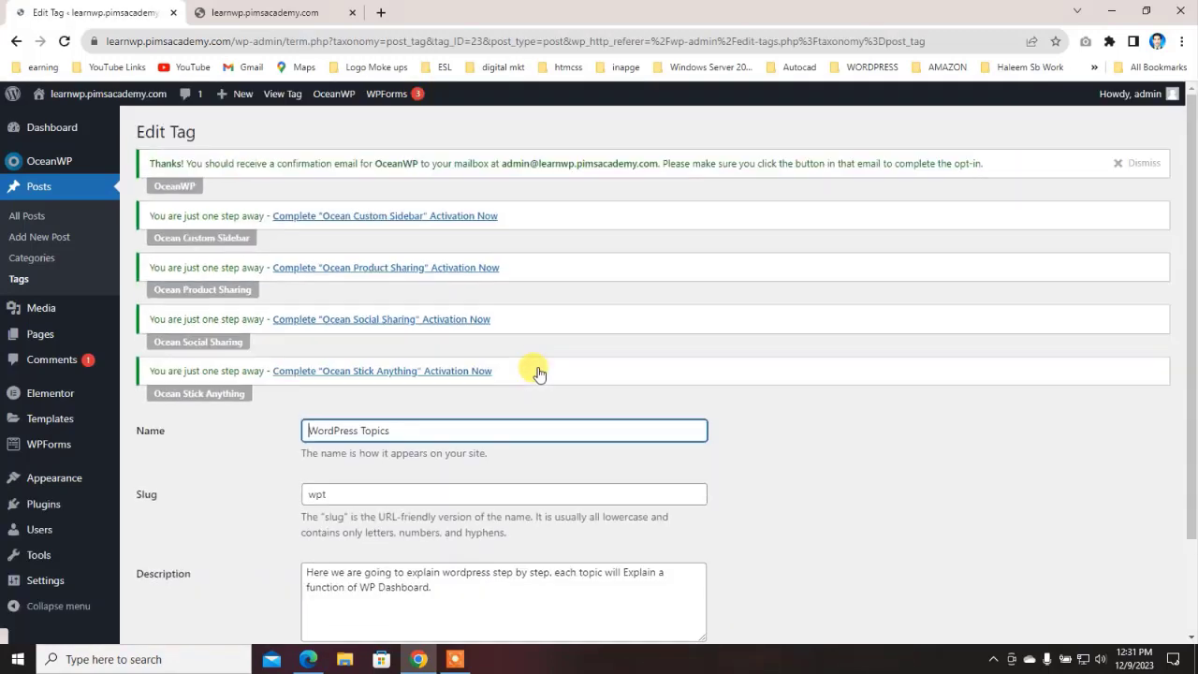
scroll(494, 375, down, 2)
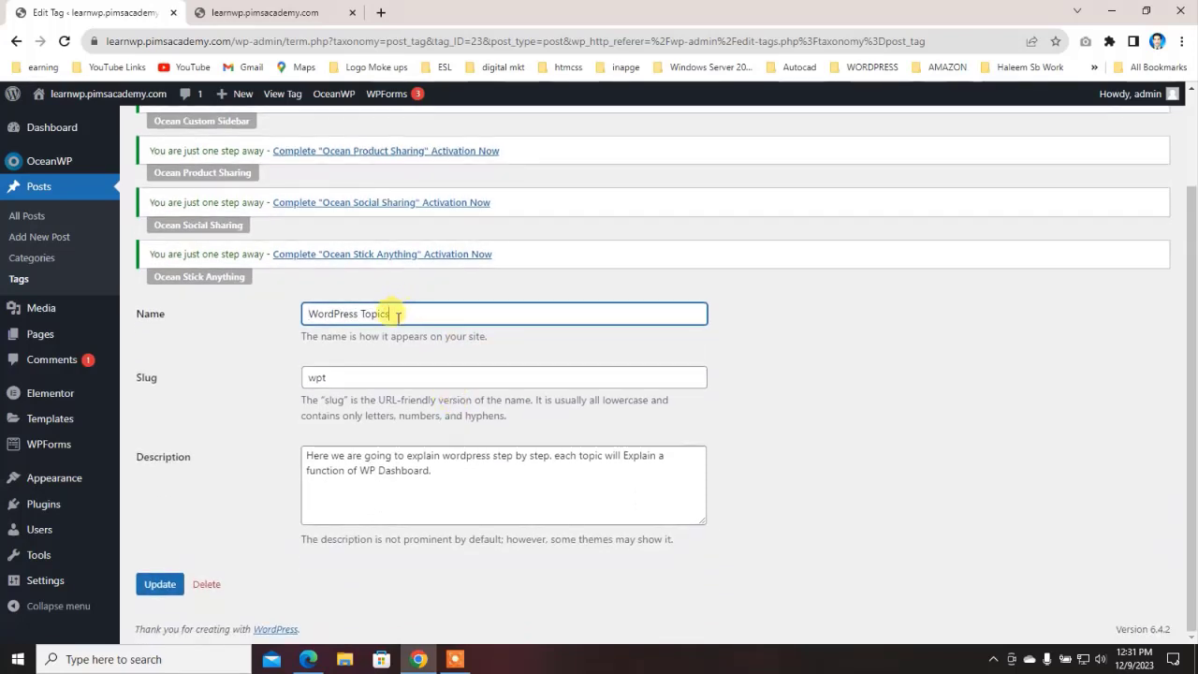
click(358, 380)
click(370, 476)
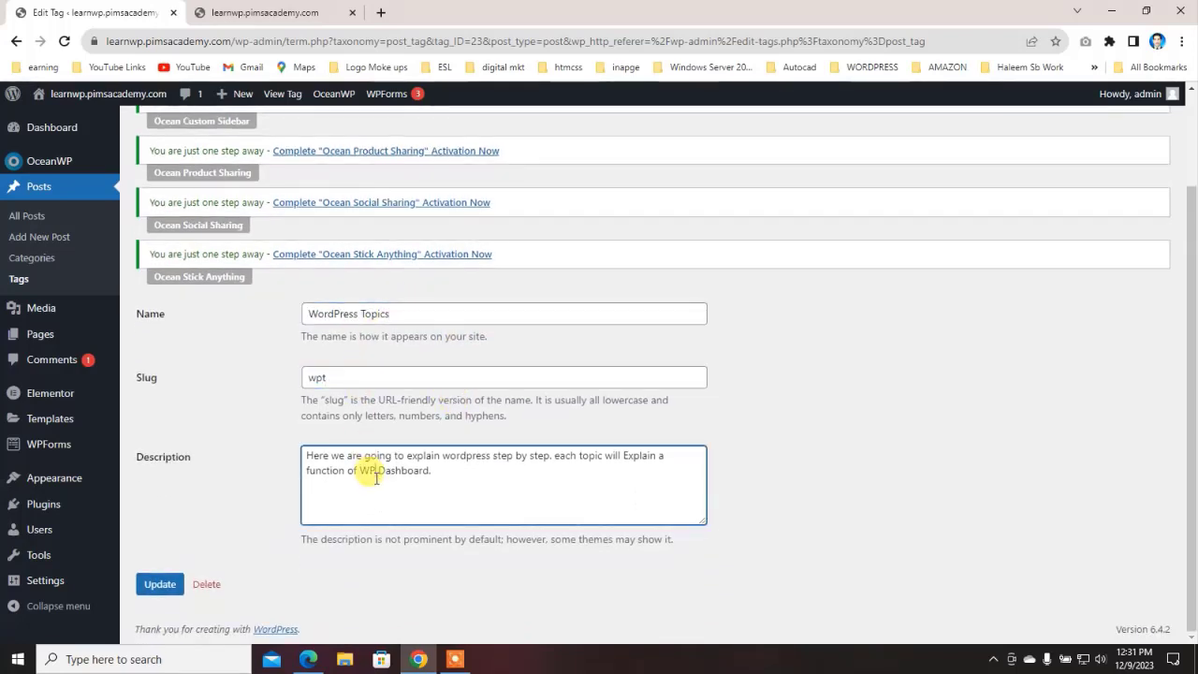
click(379, 380)
click(141, 585)
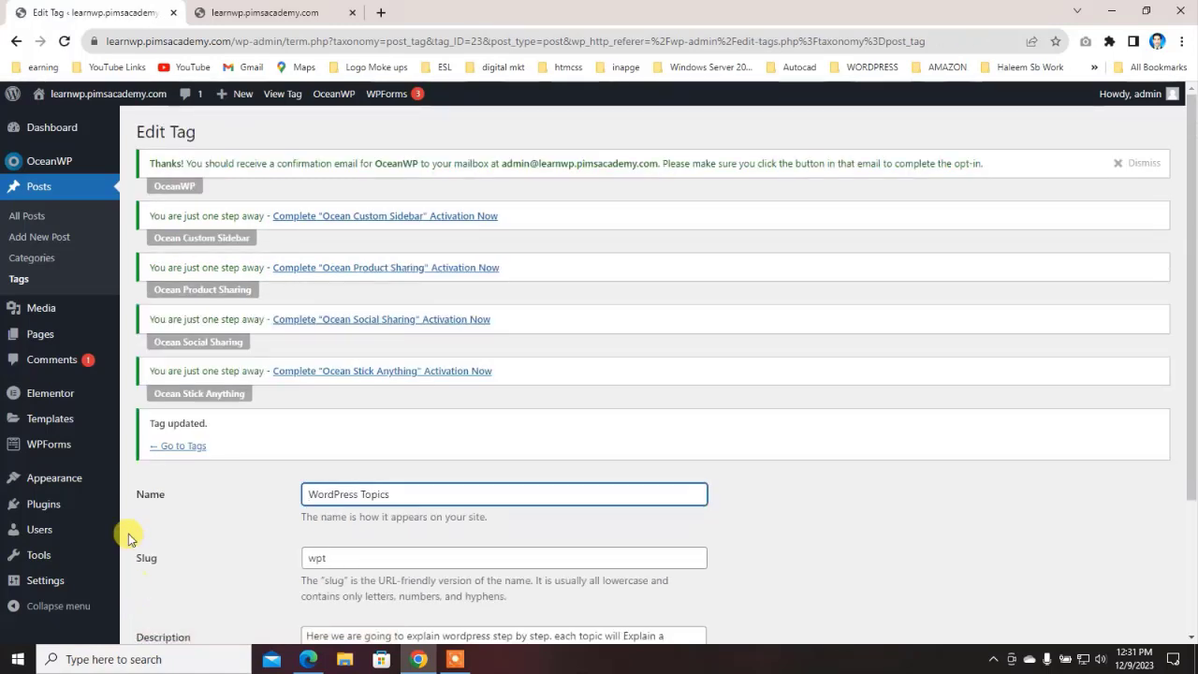
click(19, 281)
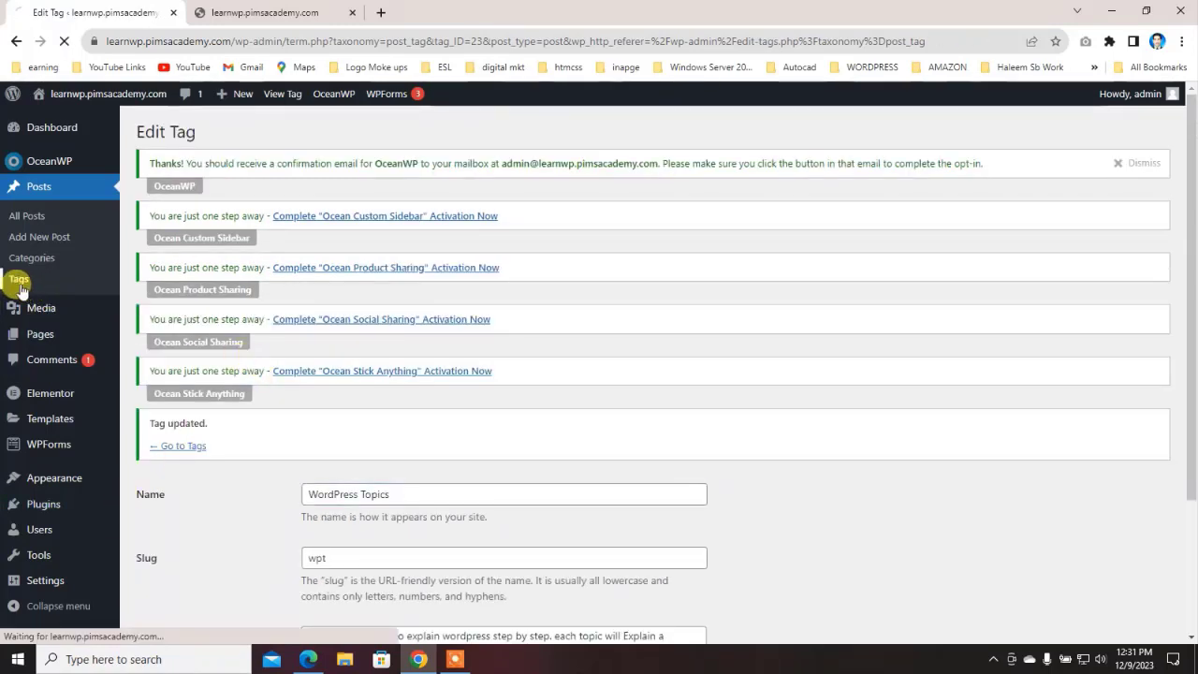
Step: Delete the Trends and Tips tags from the tag list, confirming each deletion
scroll(580, 351, down, 3)
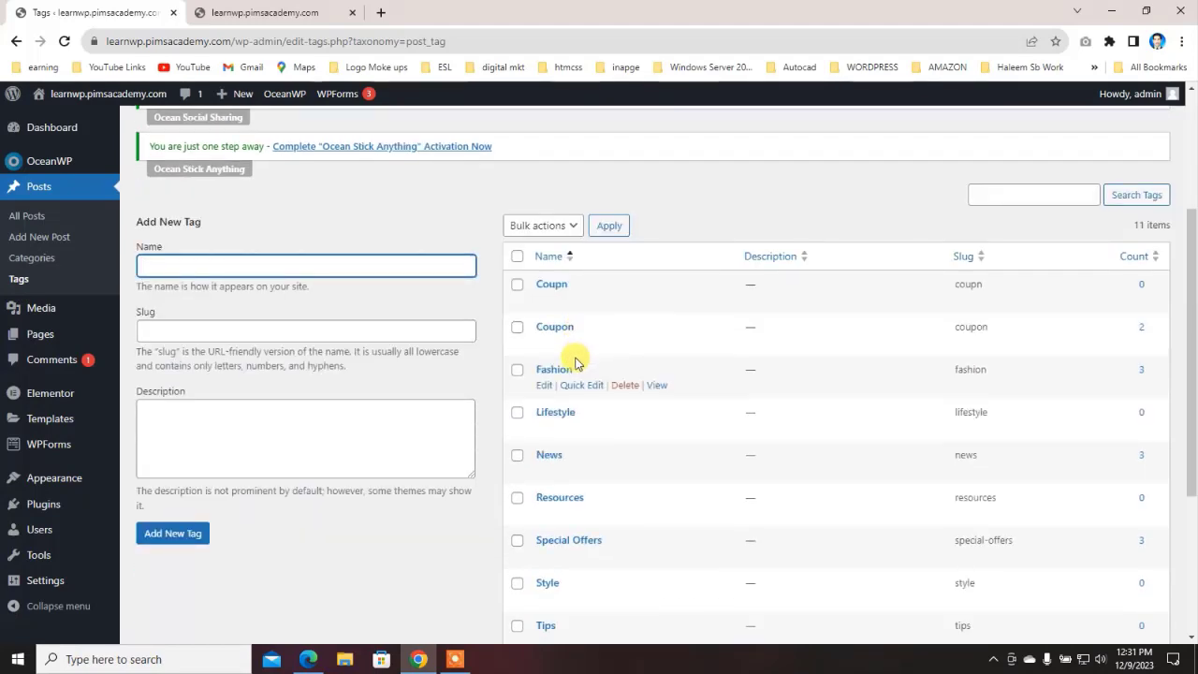
scroll(580, 356, down, 2)
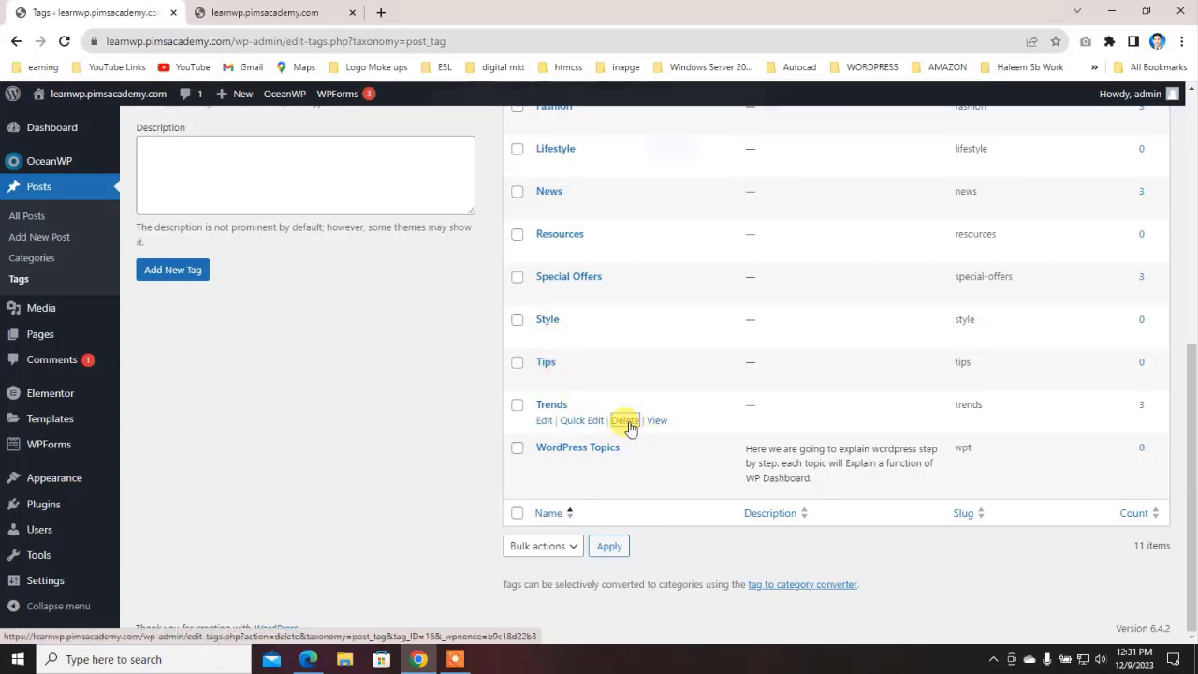
click(625, 423)
click(660, 156)
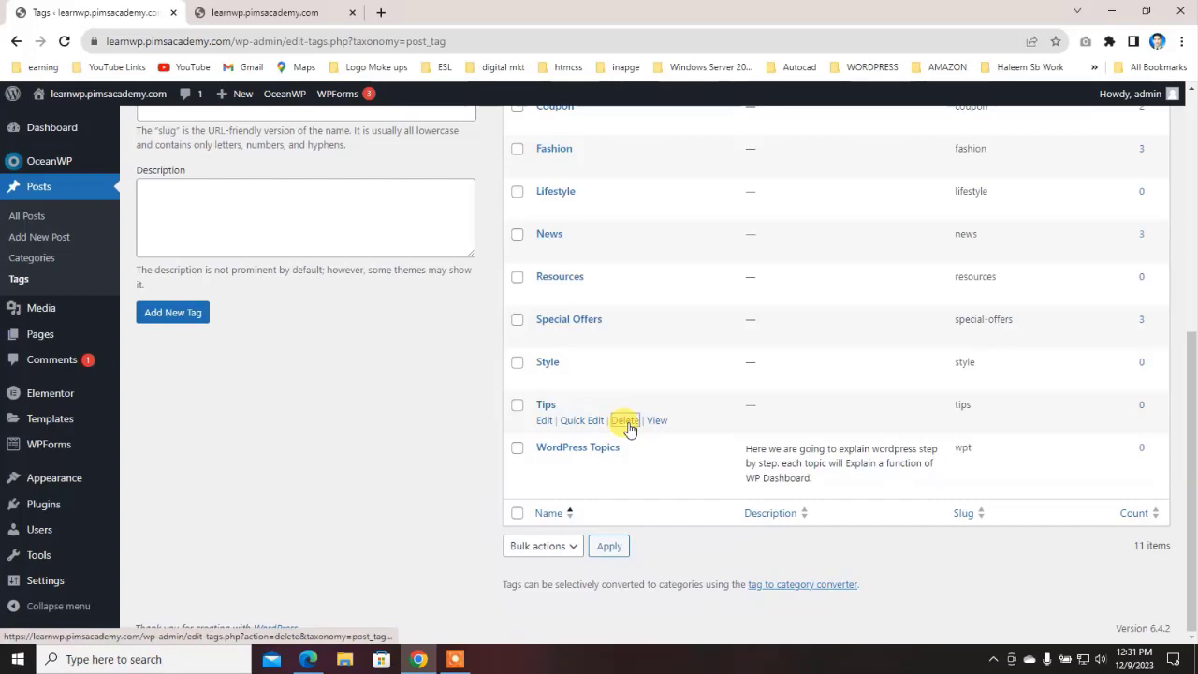
click(626, 423)
click(661, 155)
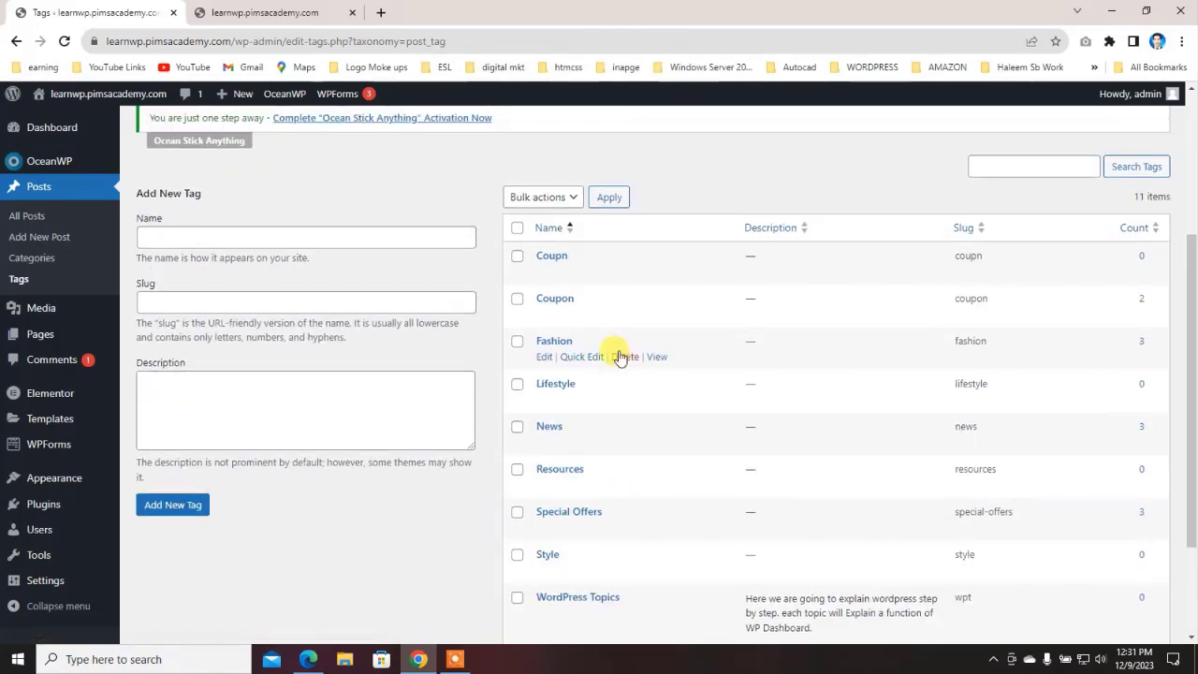
Step: Bulk delete the Coupon, Fashion, Lifestyle, News, Resources, Special Offers and Style tags, leaving Coupn and WordPress Topics unselected
click(518, 229)
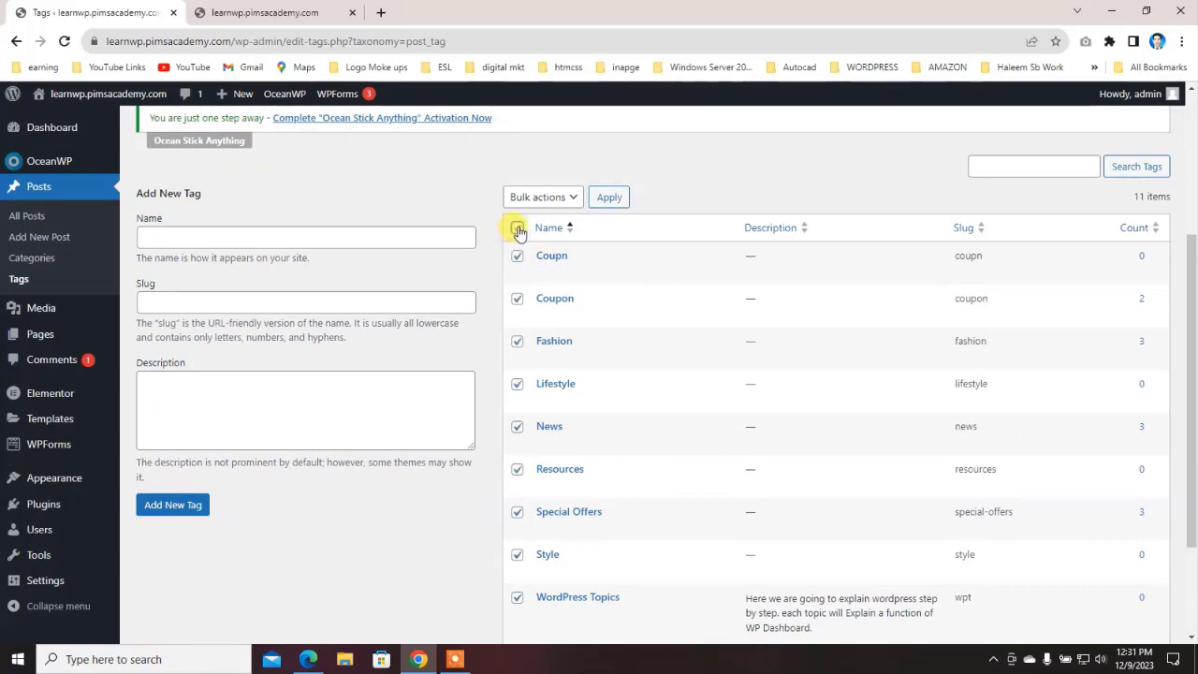
scroll(534, 412, down, 2)
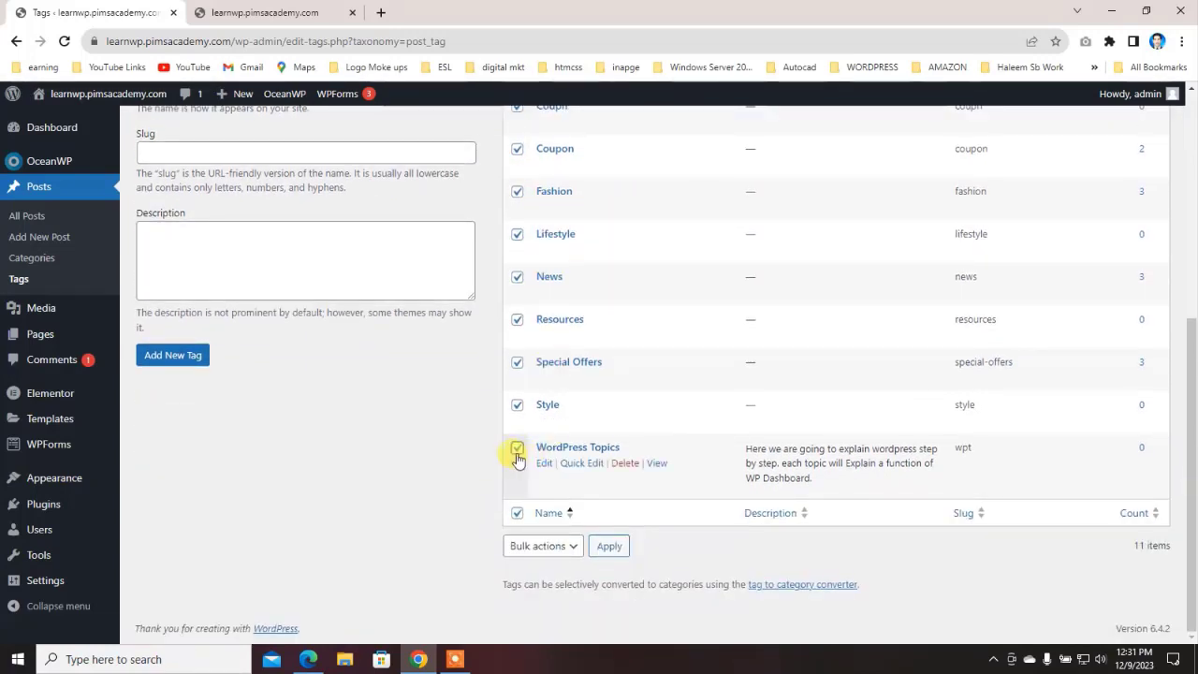
click(517, 450)
scroll(543, 347, up, 2)
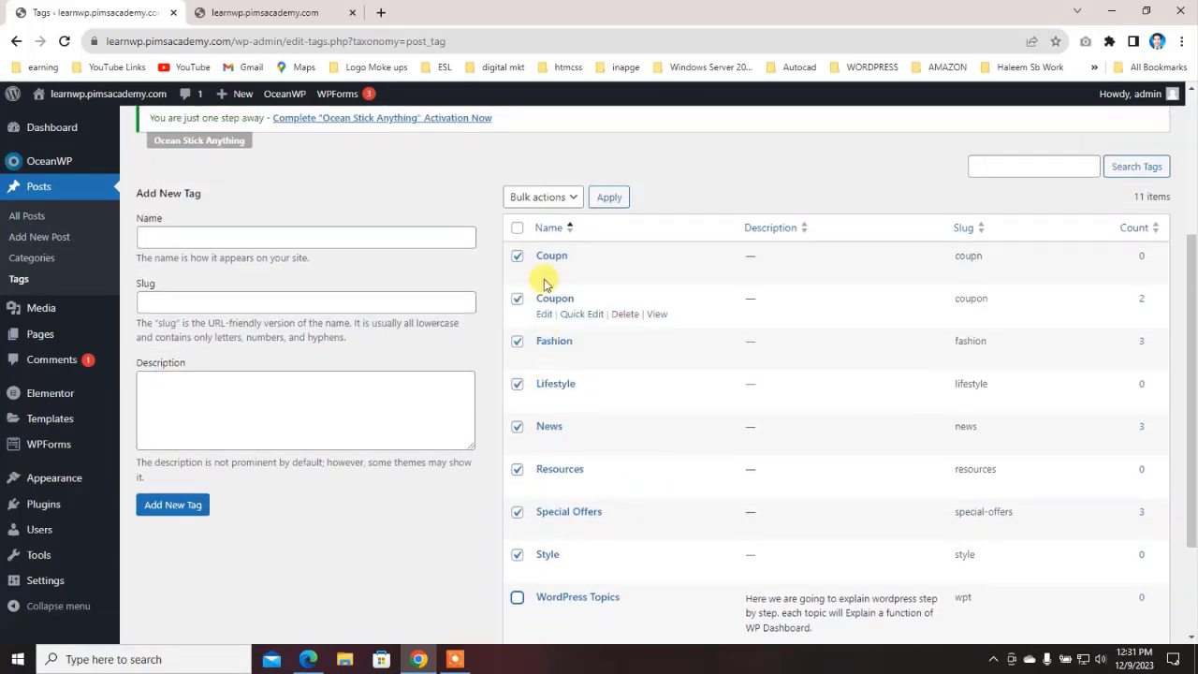
click(558, 204)
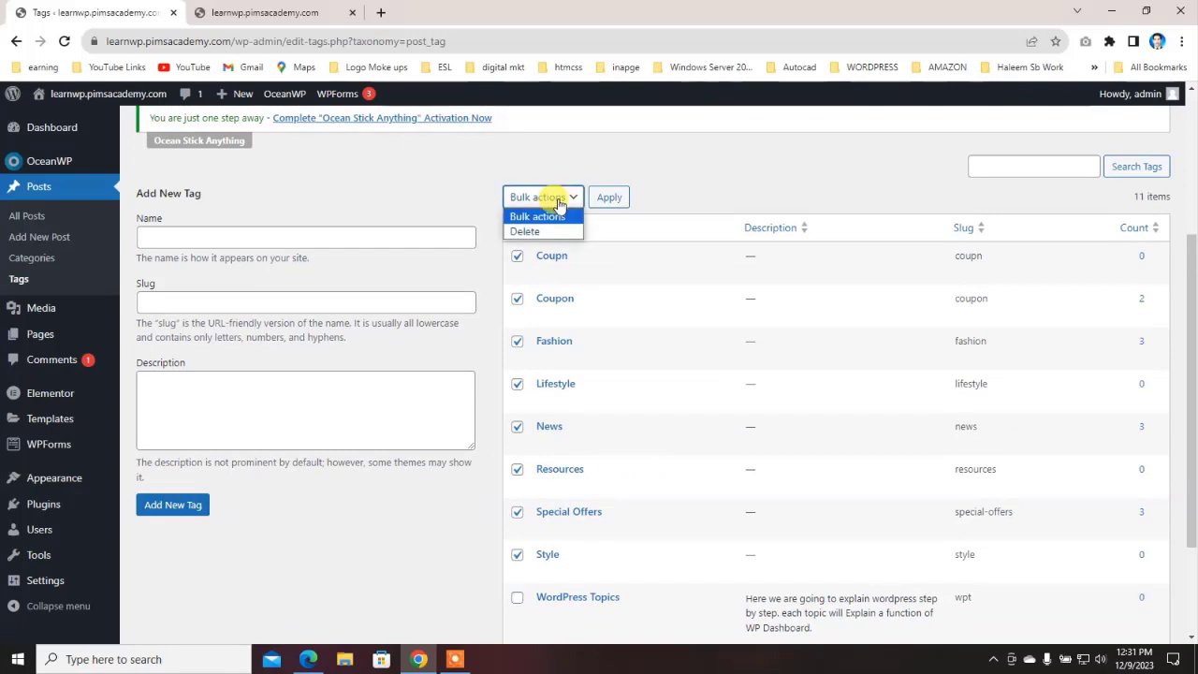
click(526, 230)
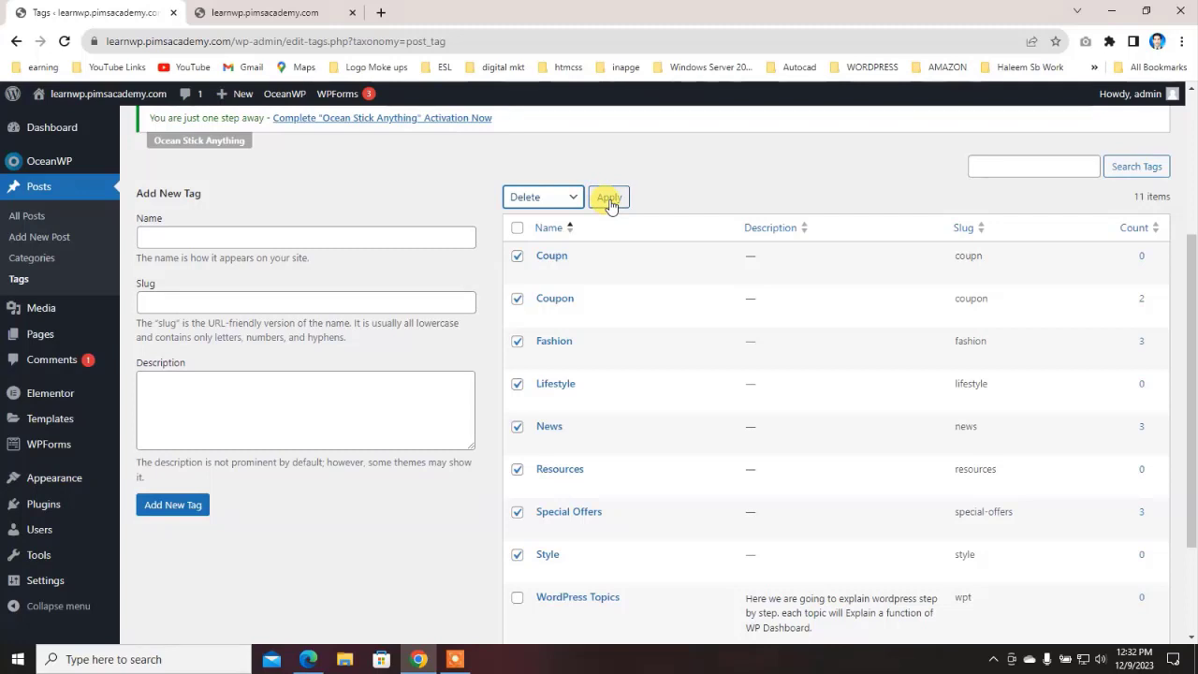
click(514, 256)
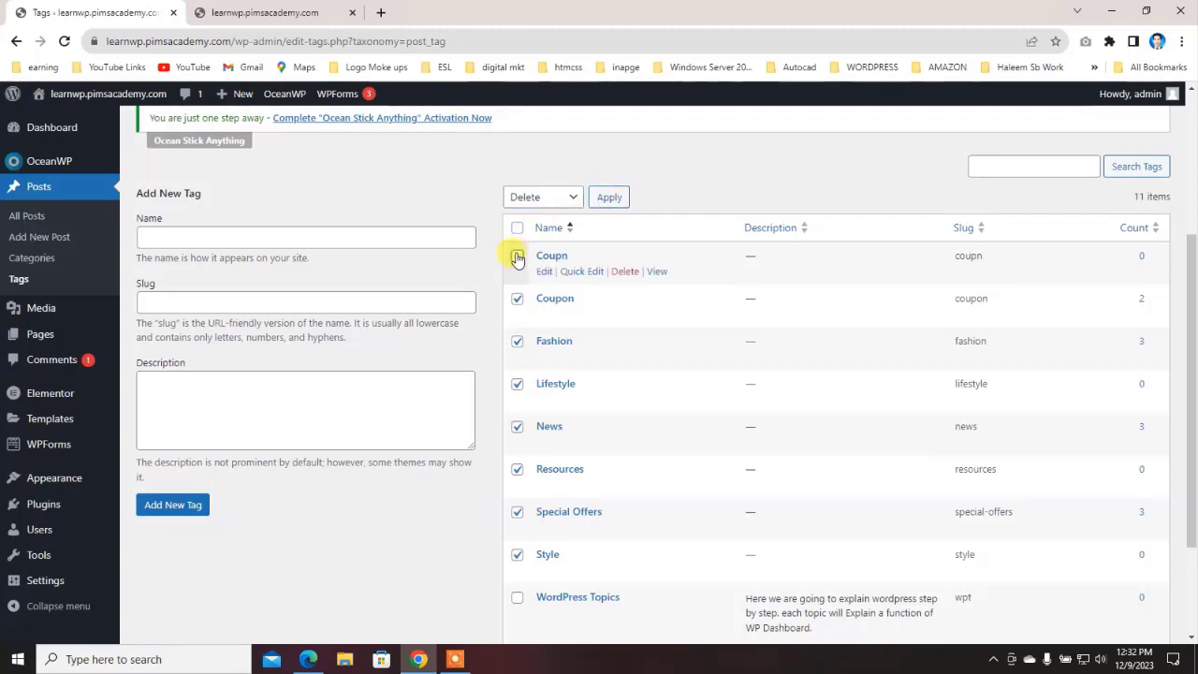
click(609, 199)
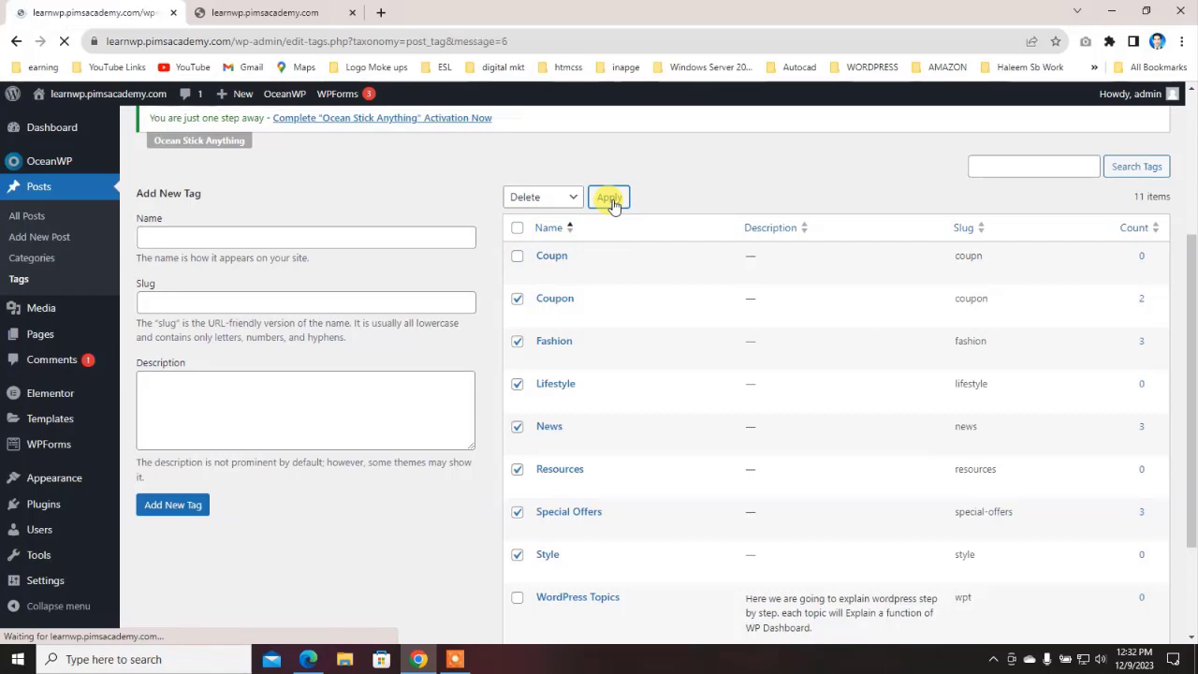
Step: Update the Coupn tag through Quick Edit, keeping its name and slug
scroll(616, 330, down, 3)
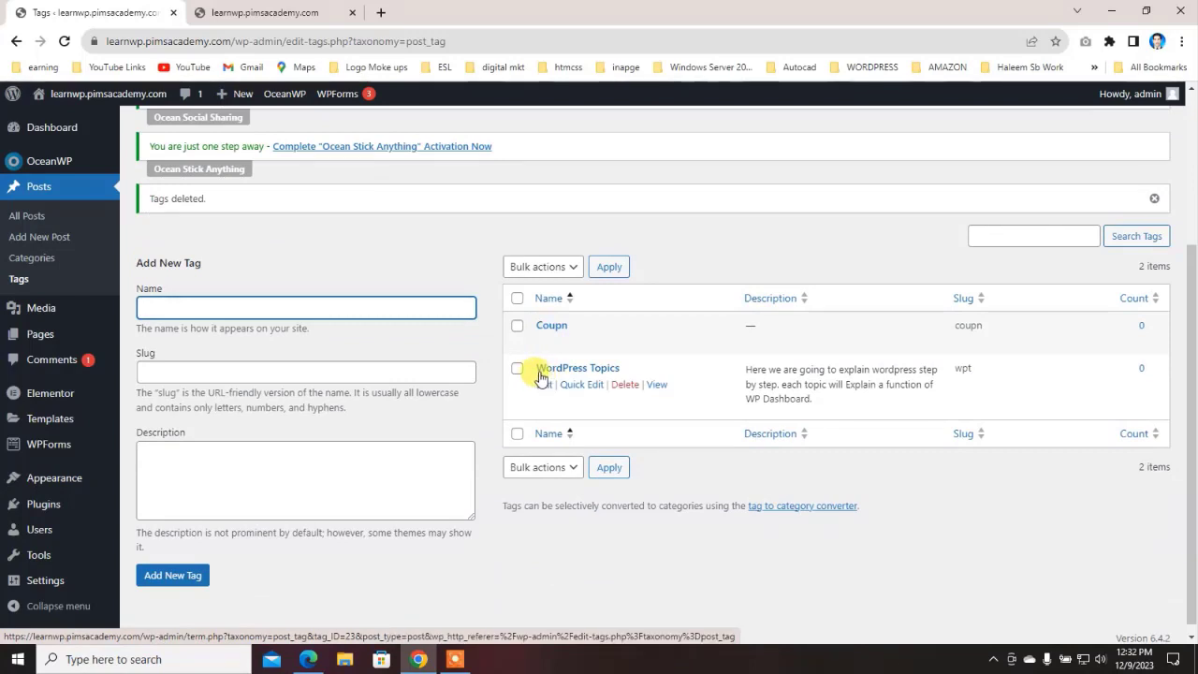
click(585, 341)
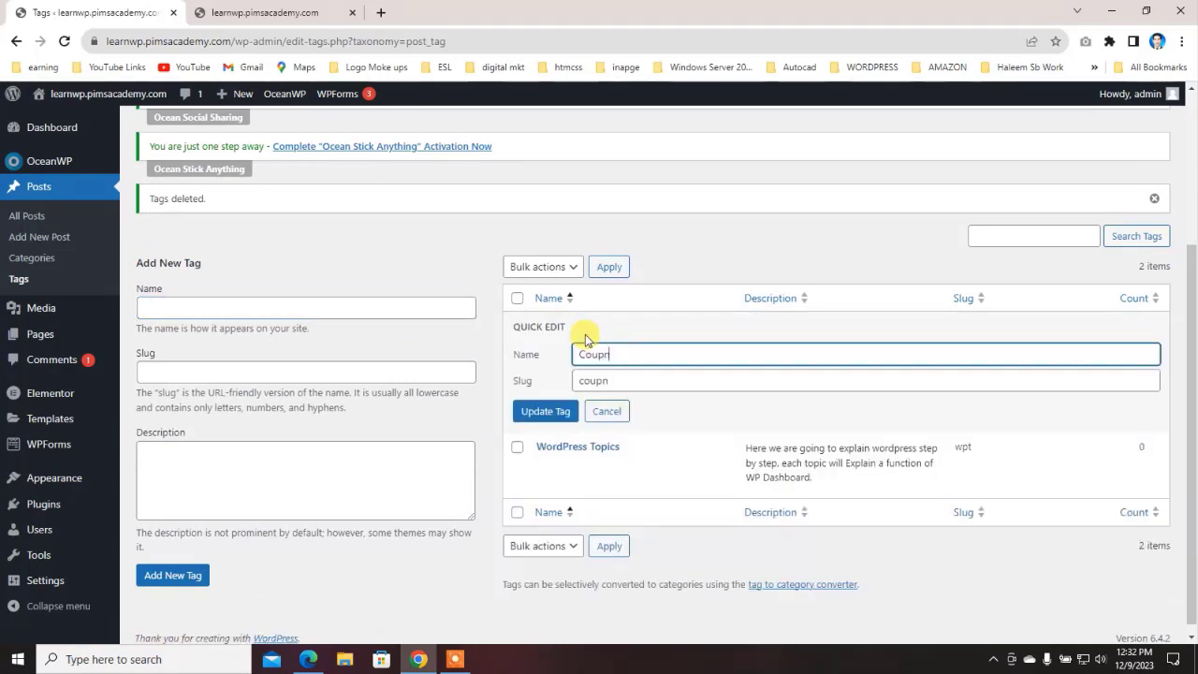
click(615, 381)
click(543, 411)
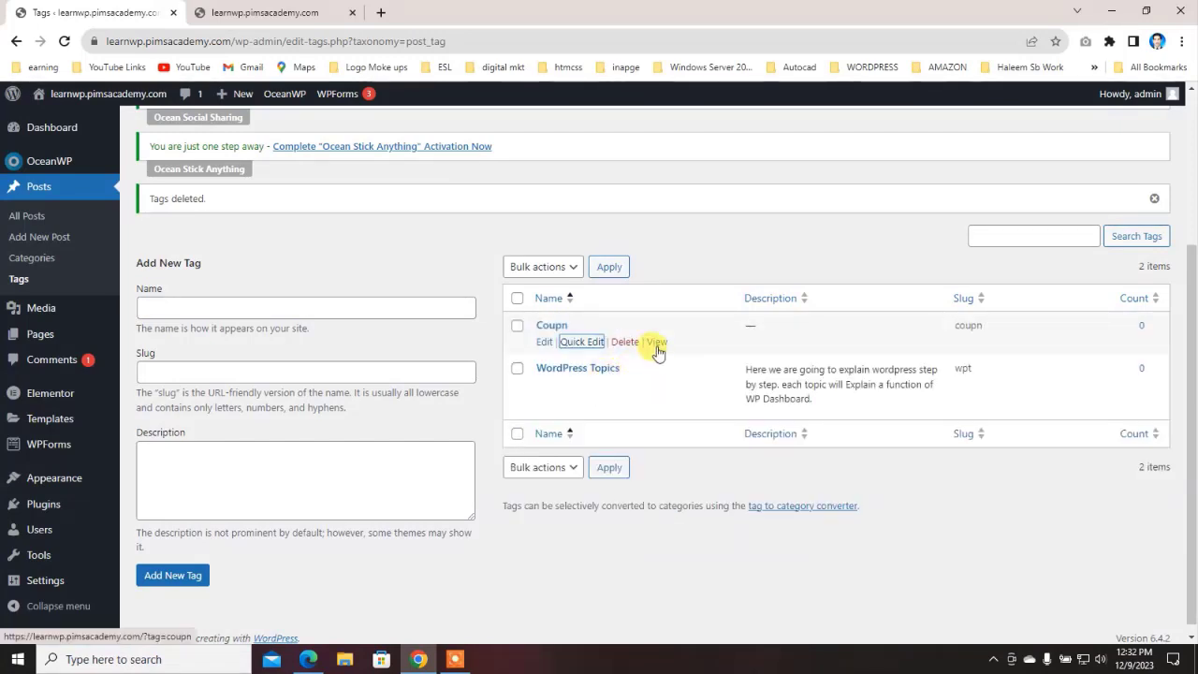
Step: View the Coupn tag's archive page on the site and return to the tag list
click(657, 344)
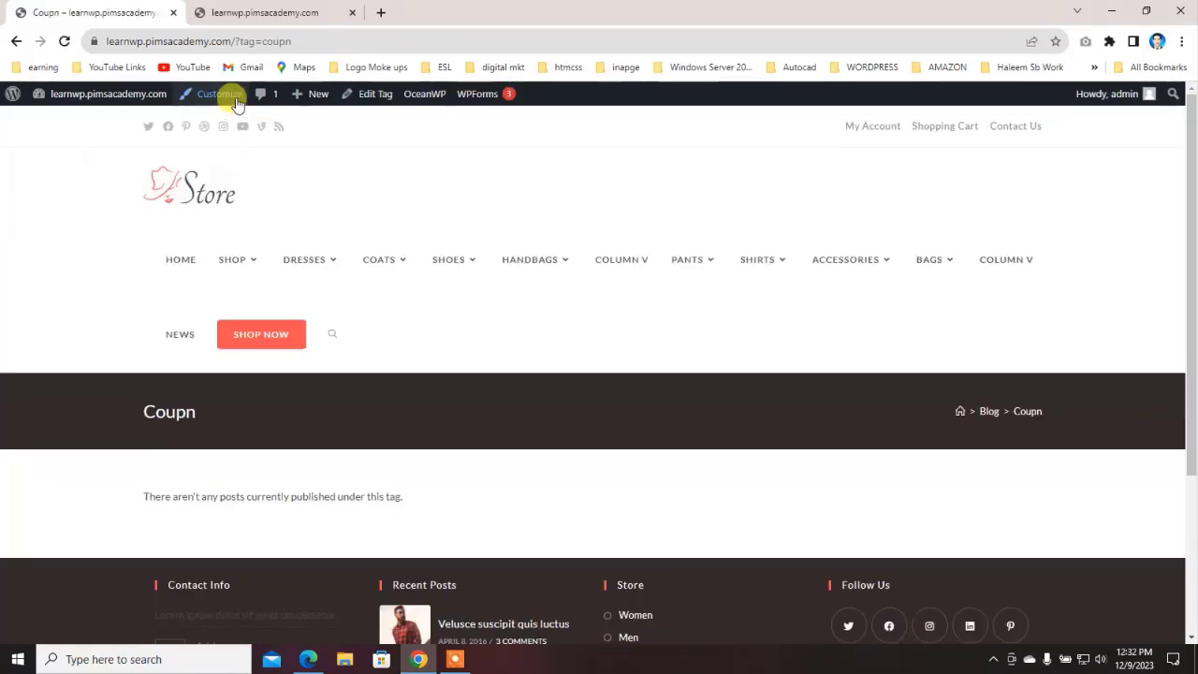
click(16, 44)
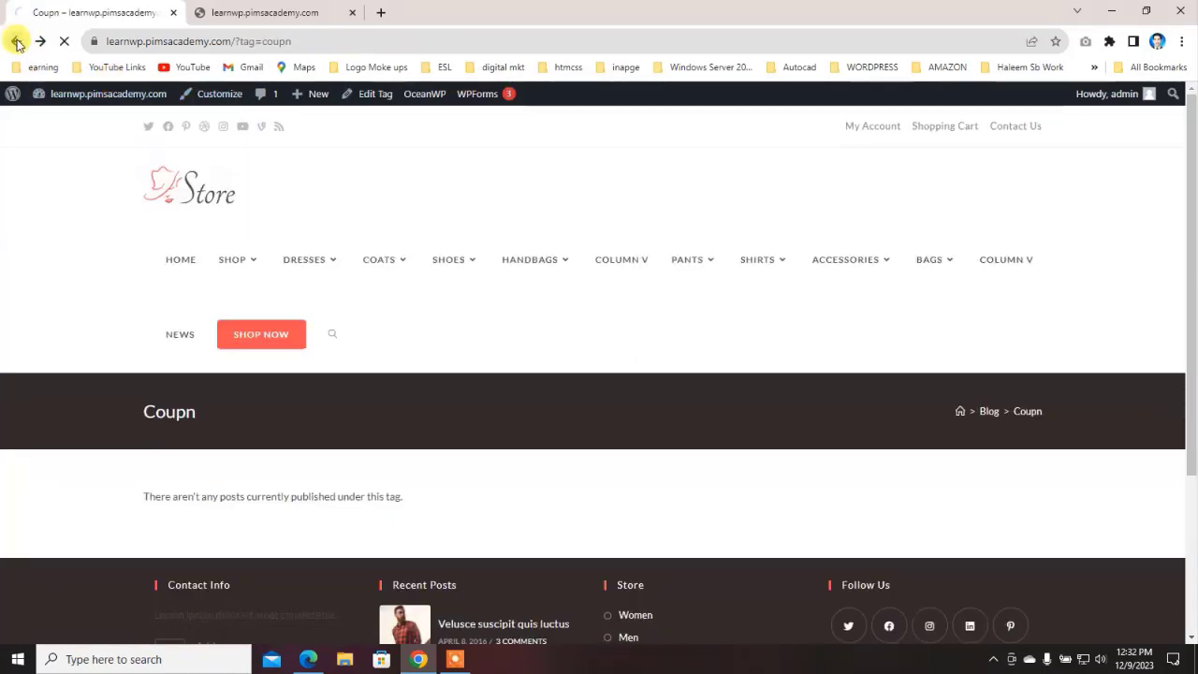
scroll(562, 506, down, 2)
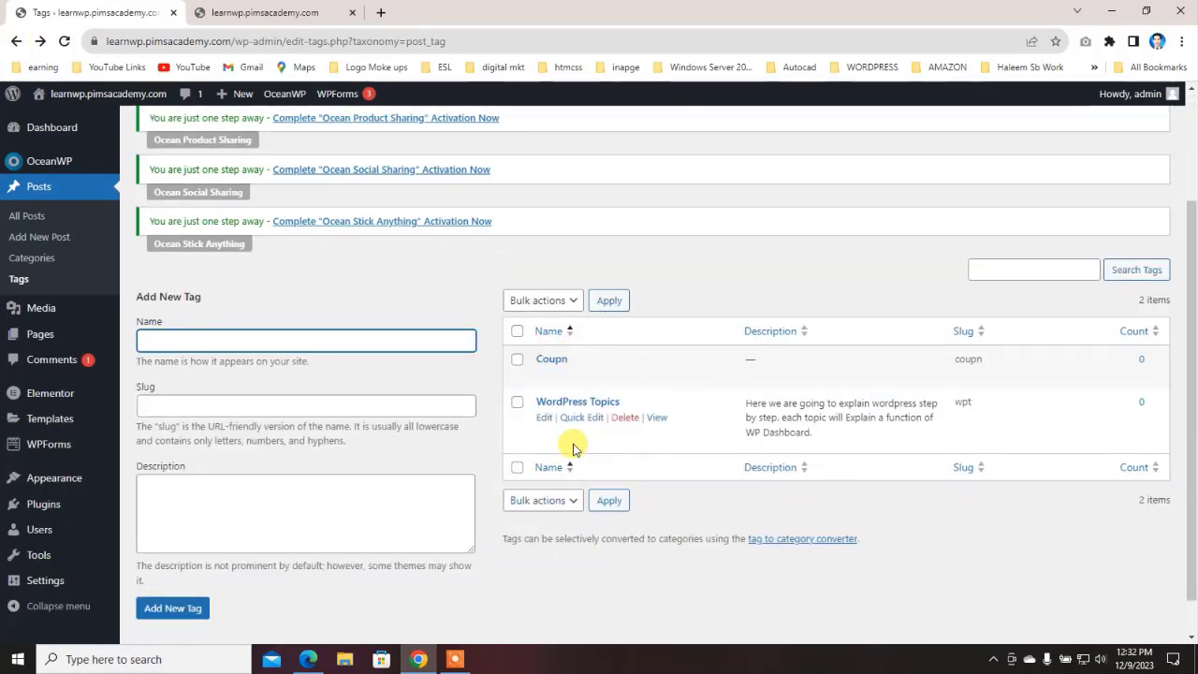
scroll(351, 285, up, 2)
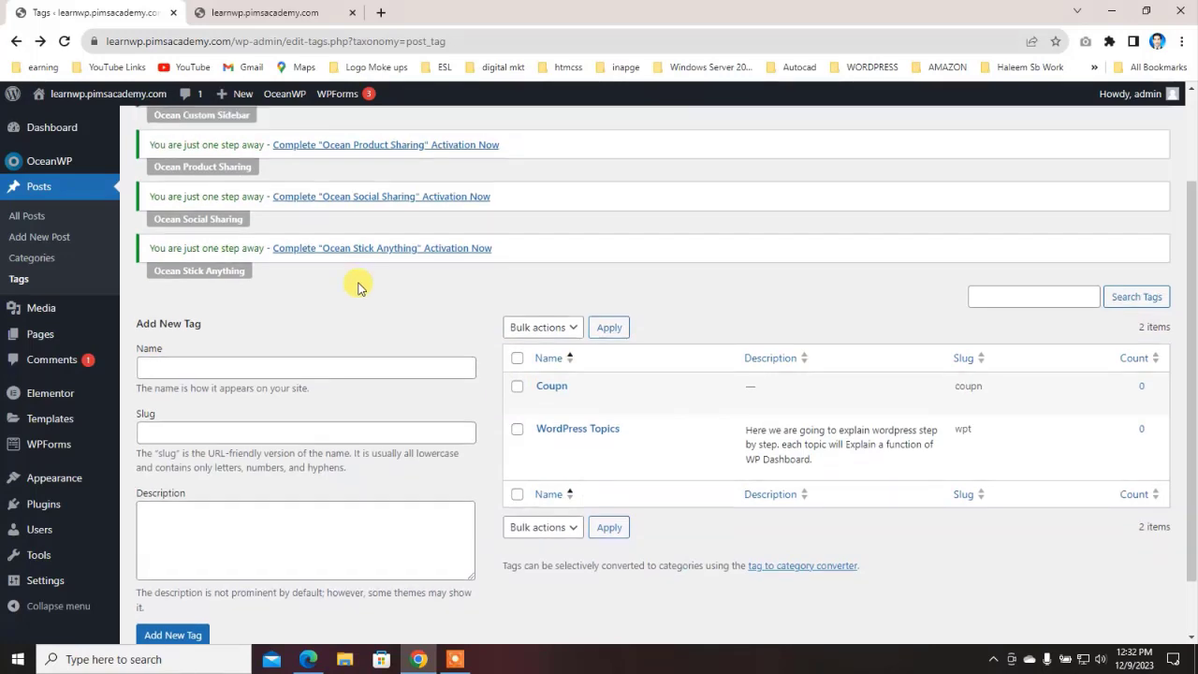
scroll(364, 303, up, 1)
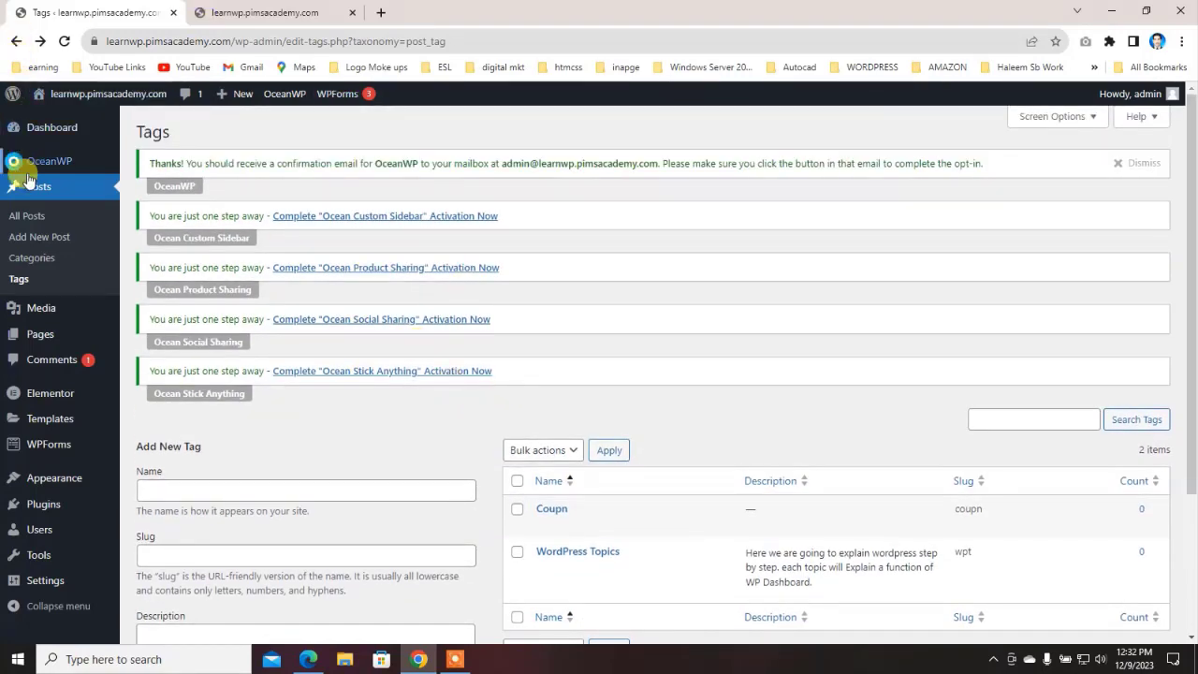
Step: On the post categories page, name the new category "Learn Wordpress By" followed by the instructor's full name and set its slug to "LearnWP"
click(35, 261)
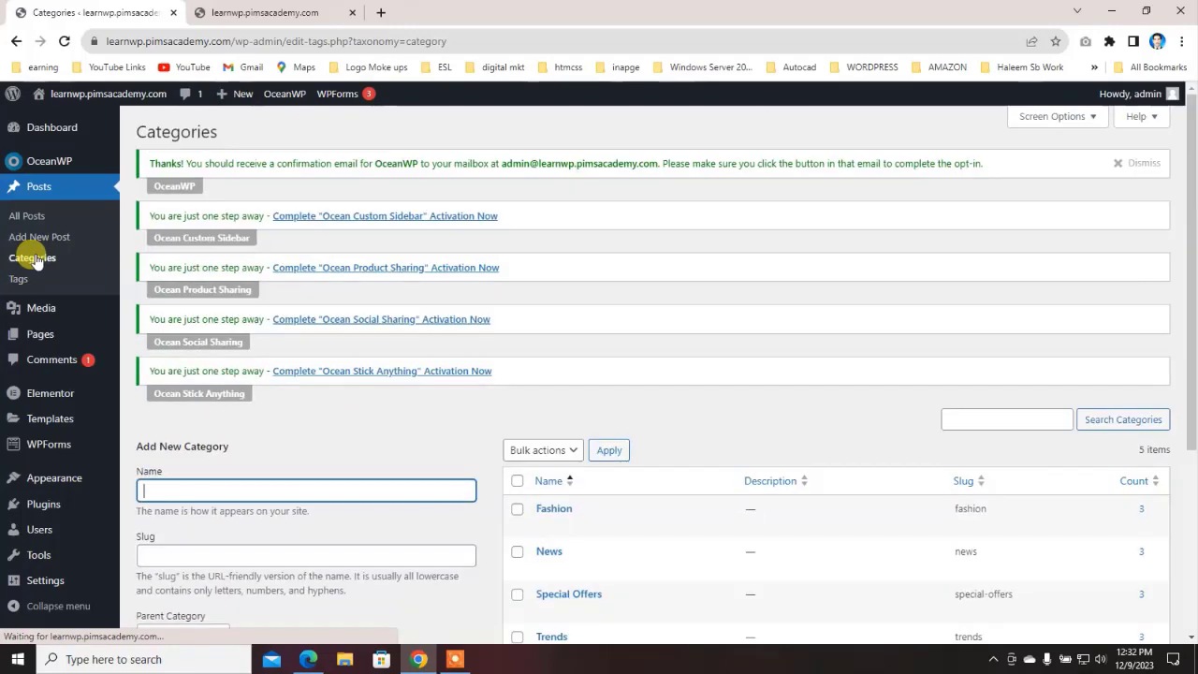
scroll(522, 436, down, 3)
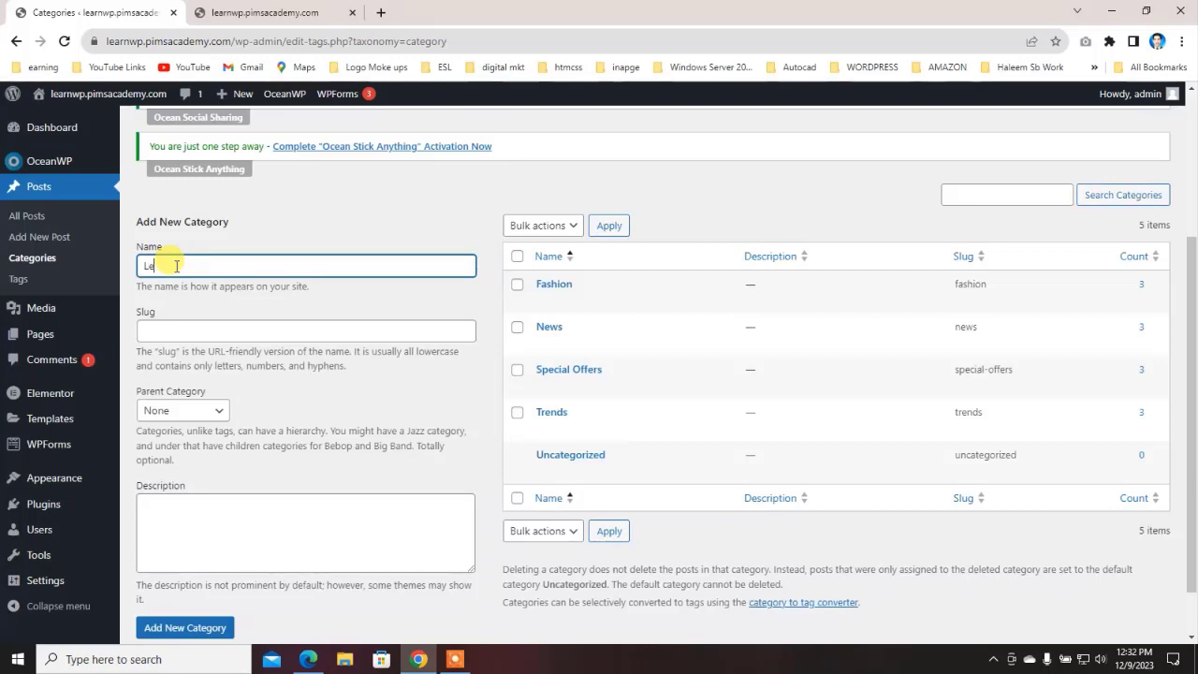
text(arn wordp)
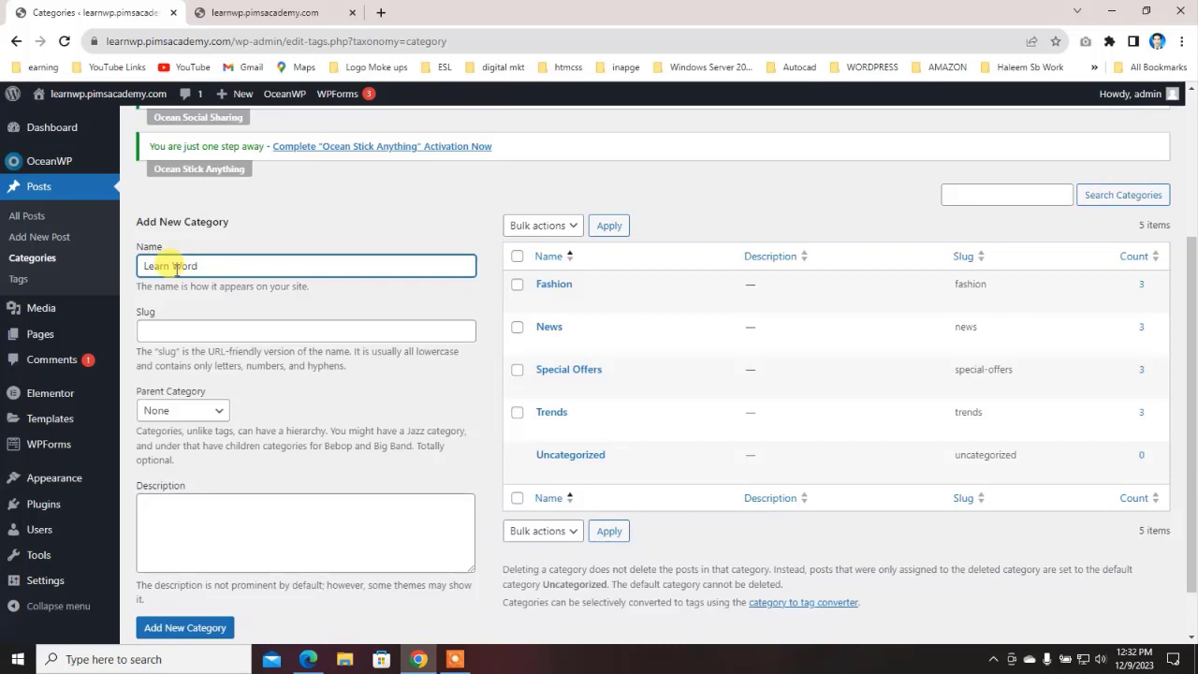
text(ress)
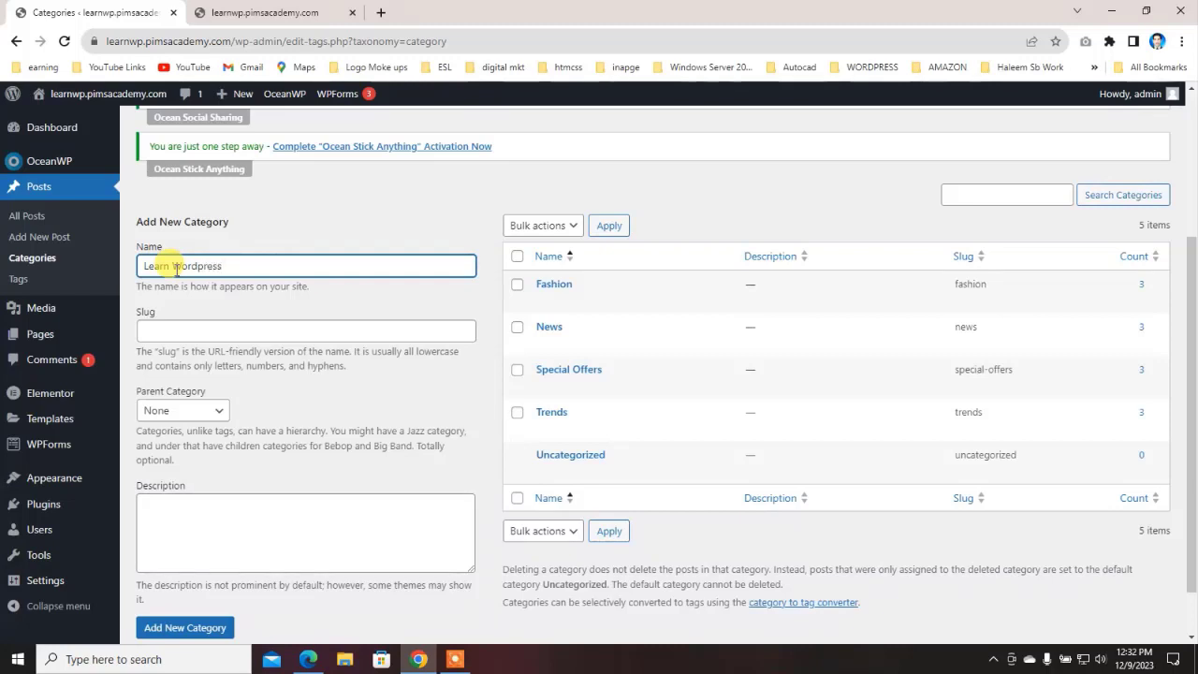
text( By Sardar Azeem)
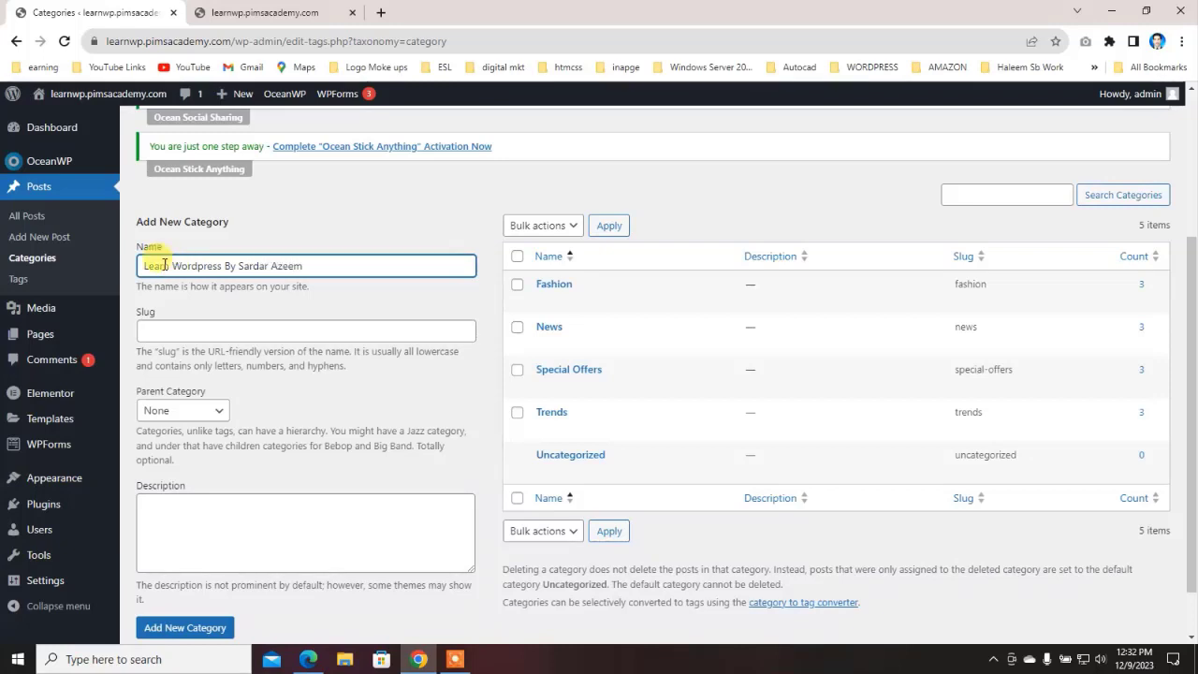
click(166, 324)
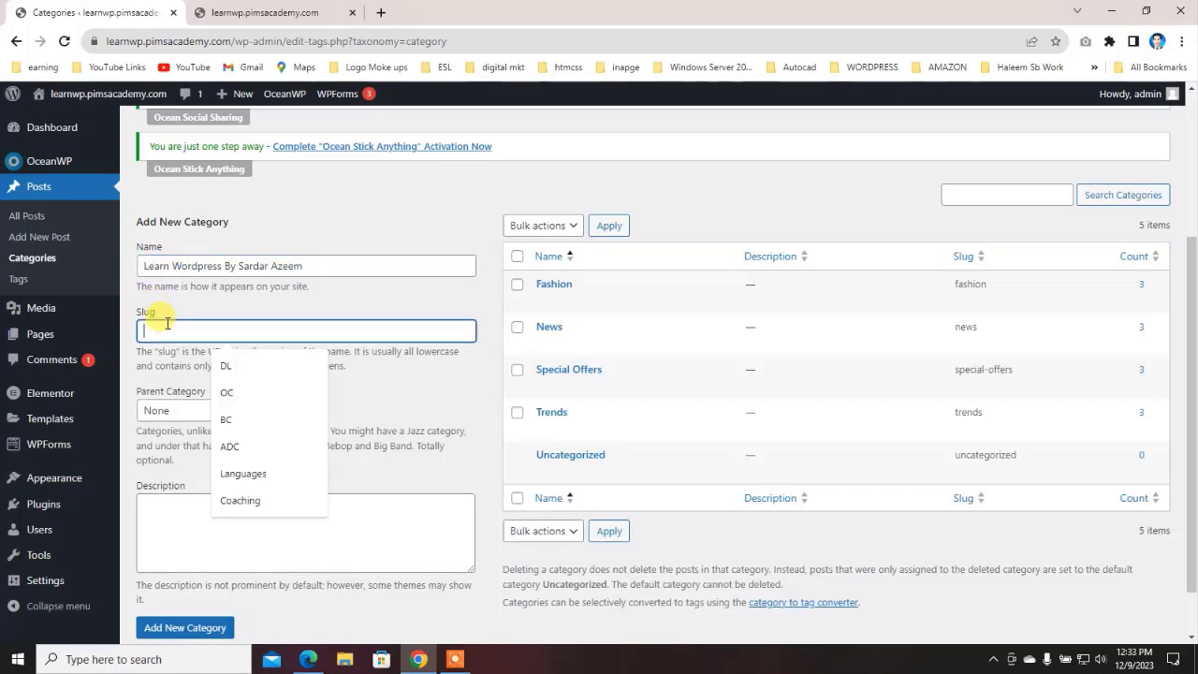
text(l)
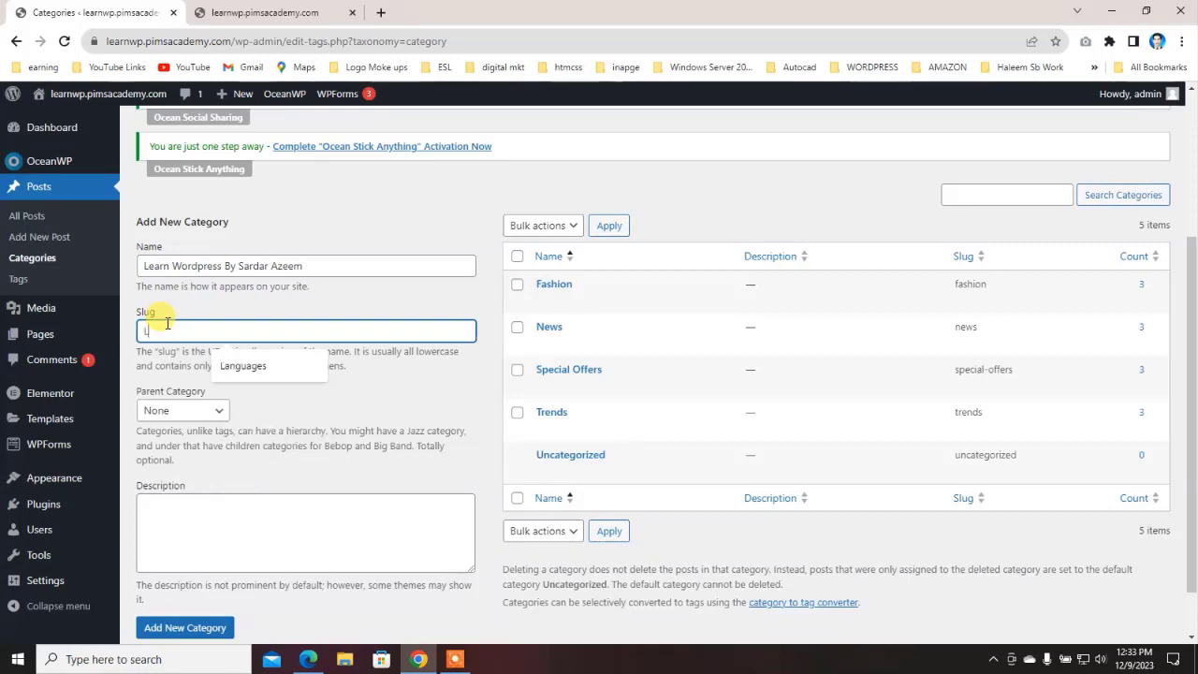
text(earnWP)
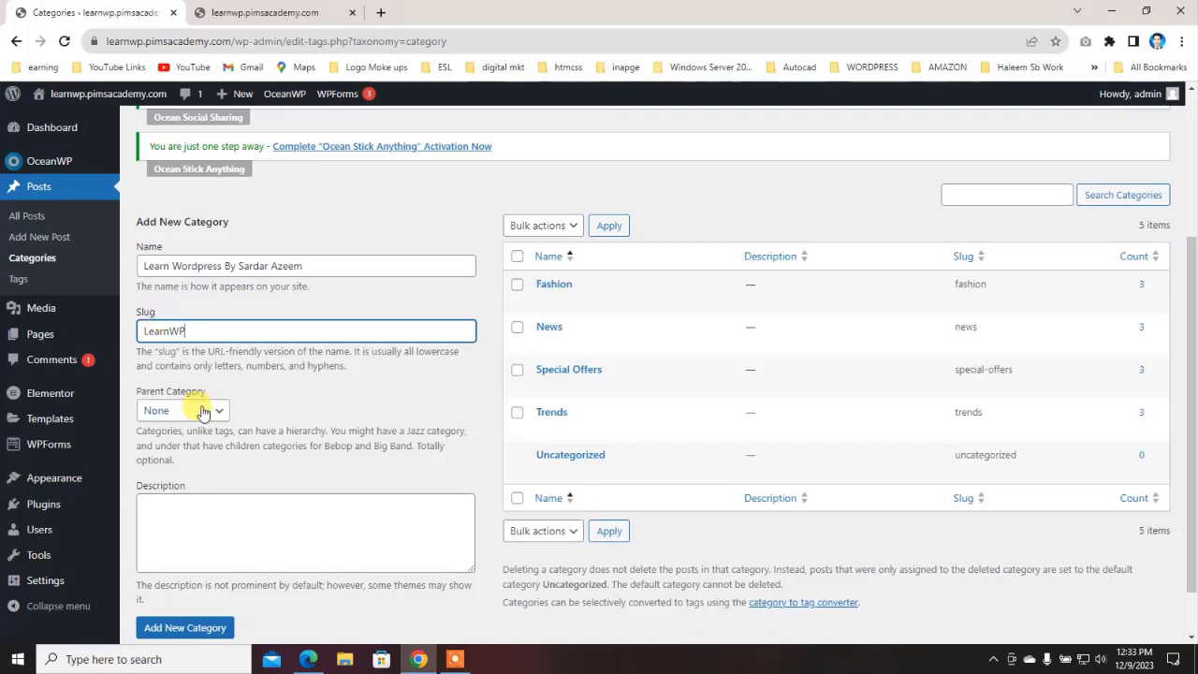
Step: Describe the category: "Complete wordpress lectures Series for New learners and the experianced ones. Also Helpful for teachers for training and for students to get practical wp experainces."
click(165, 523)
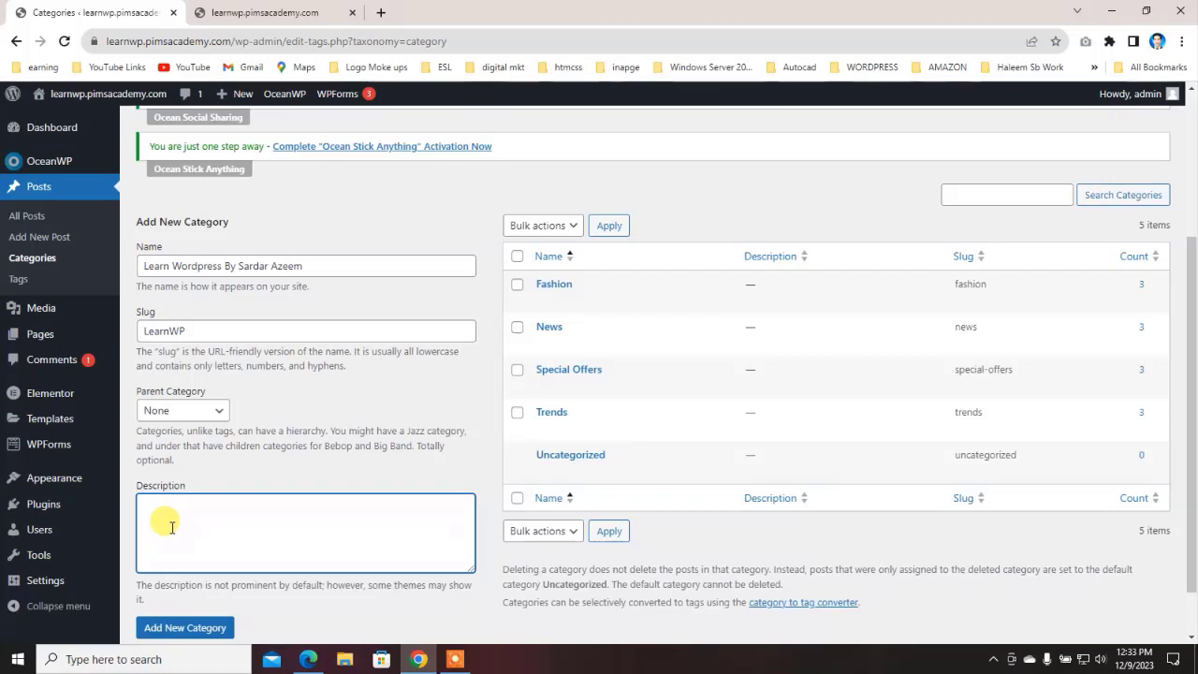
text(Complete wordpress lecture)
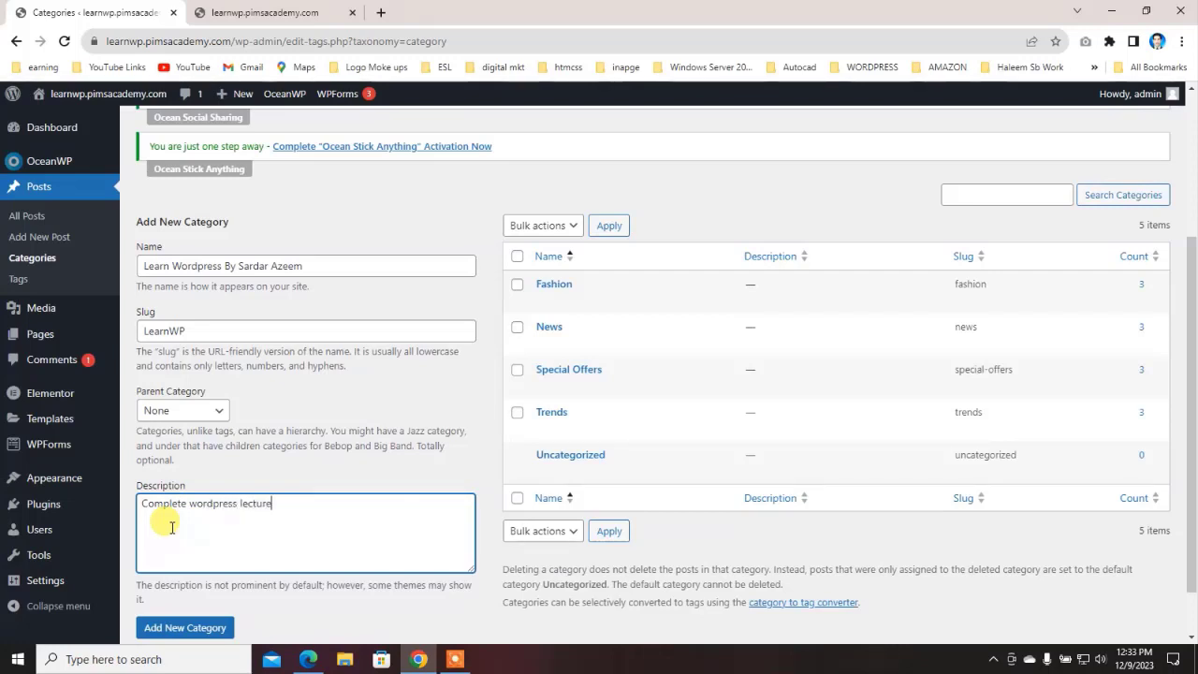
text(s Series for )
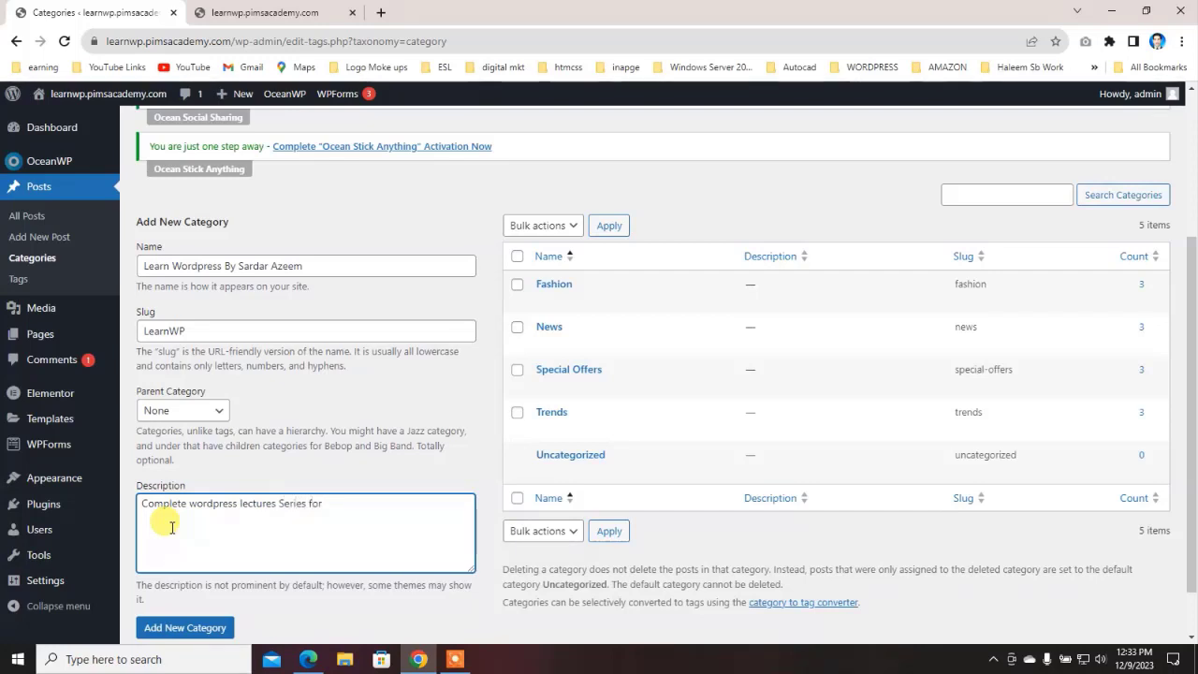
text(New )
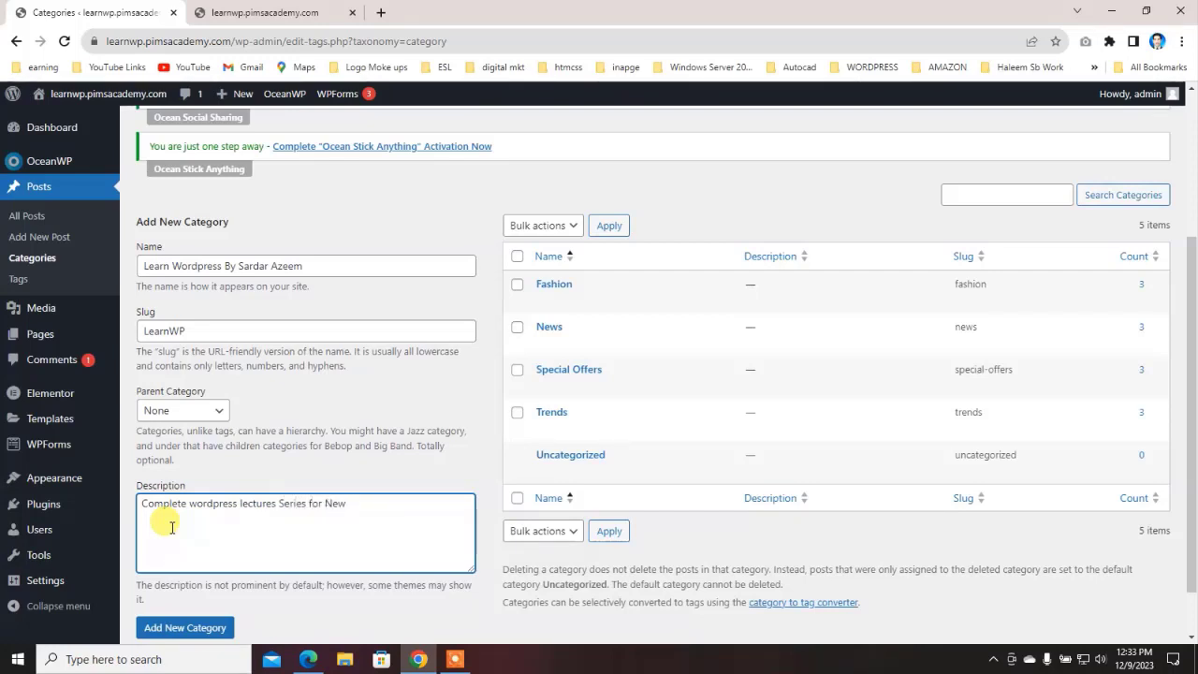
text(learners and the)
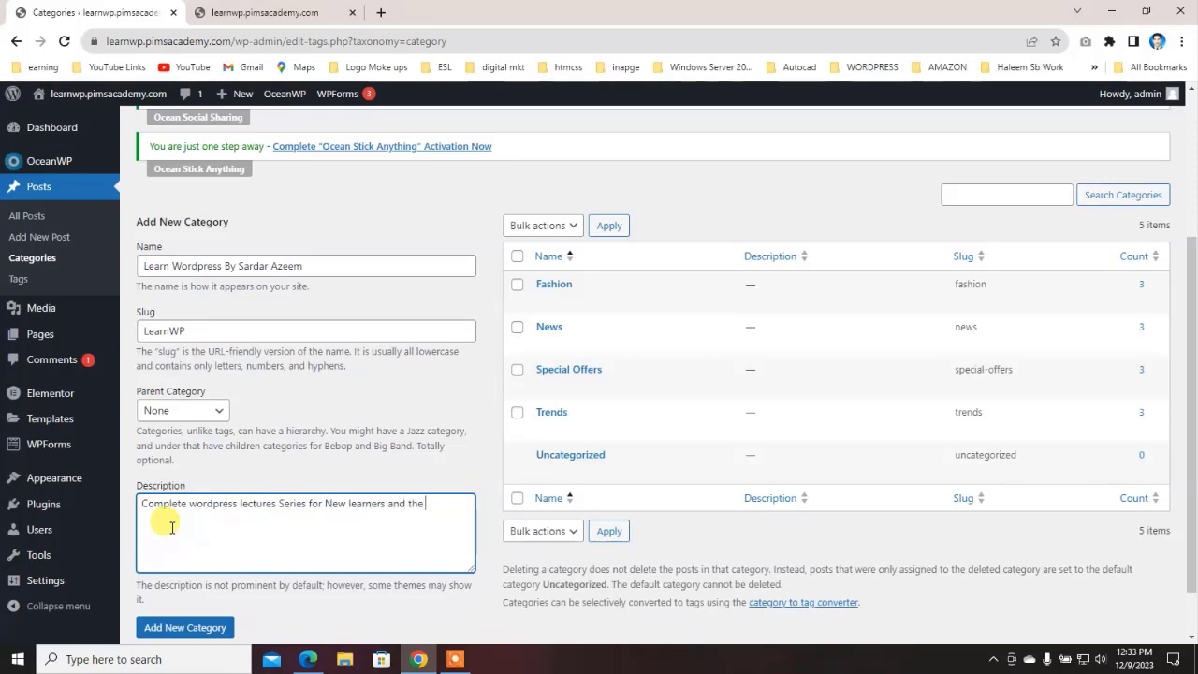
text( expe)
text(rienced )
text(ones)
text(. Also )
text(Helpful for )
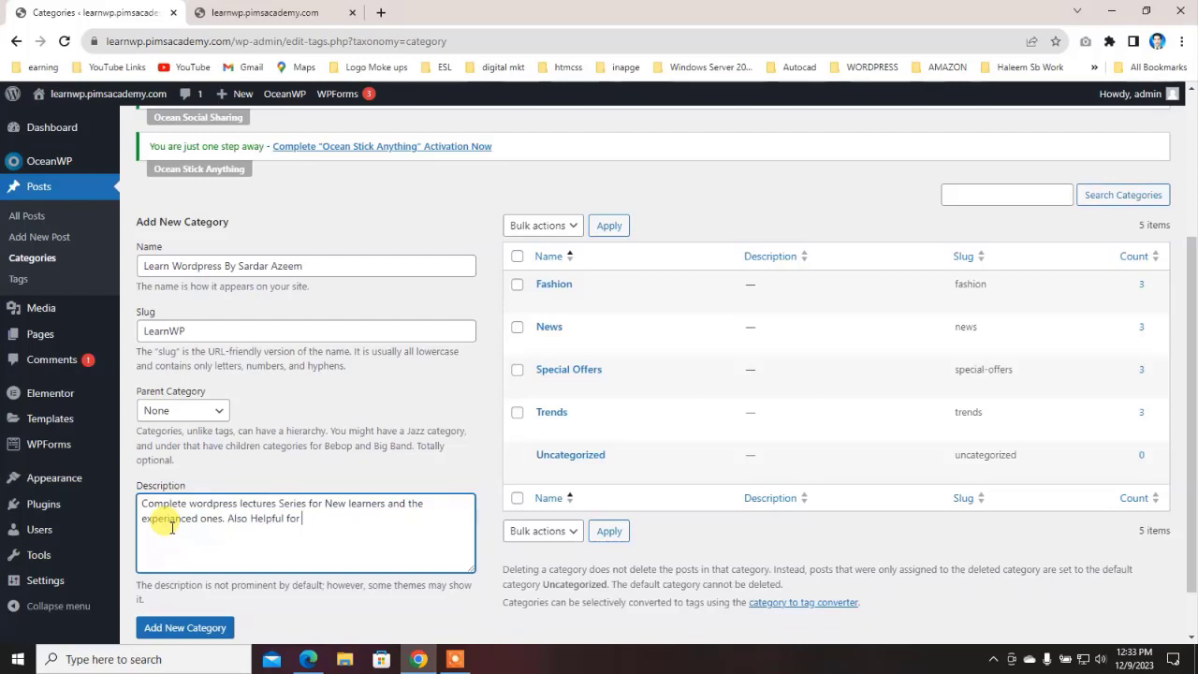
text(teachers for training and for students to get practical wp experainces)
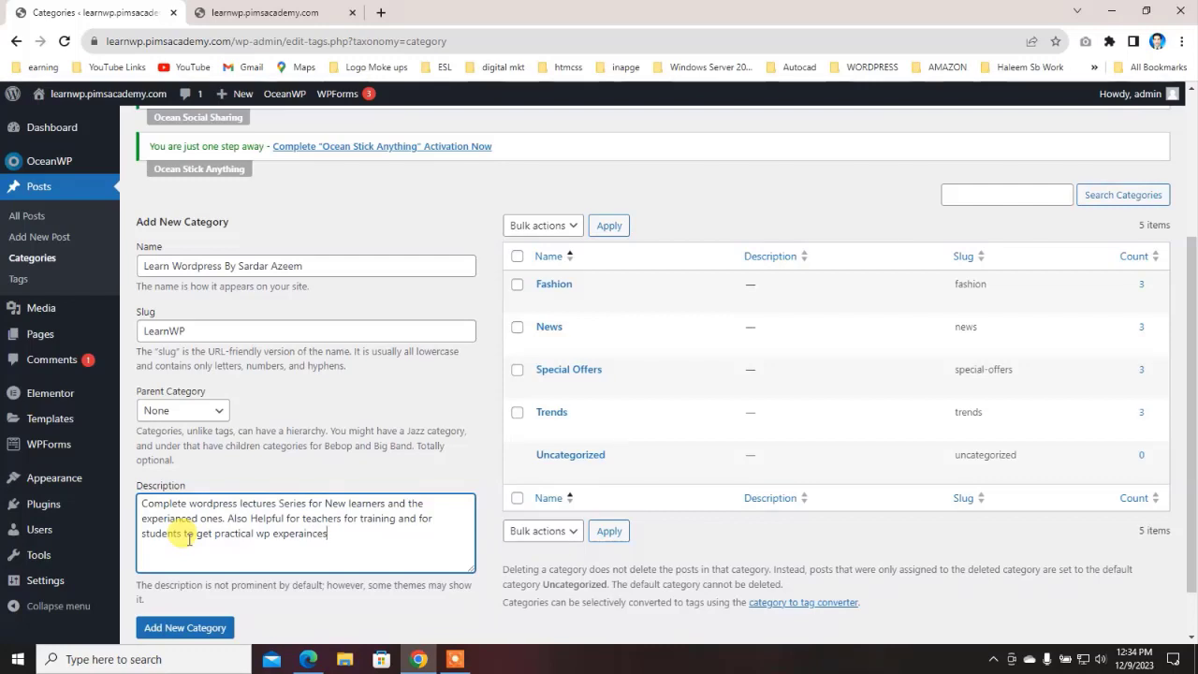
text(.)
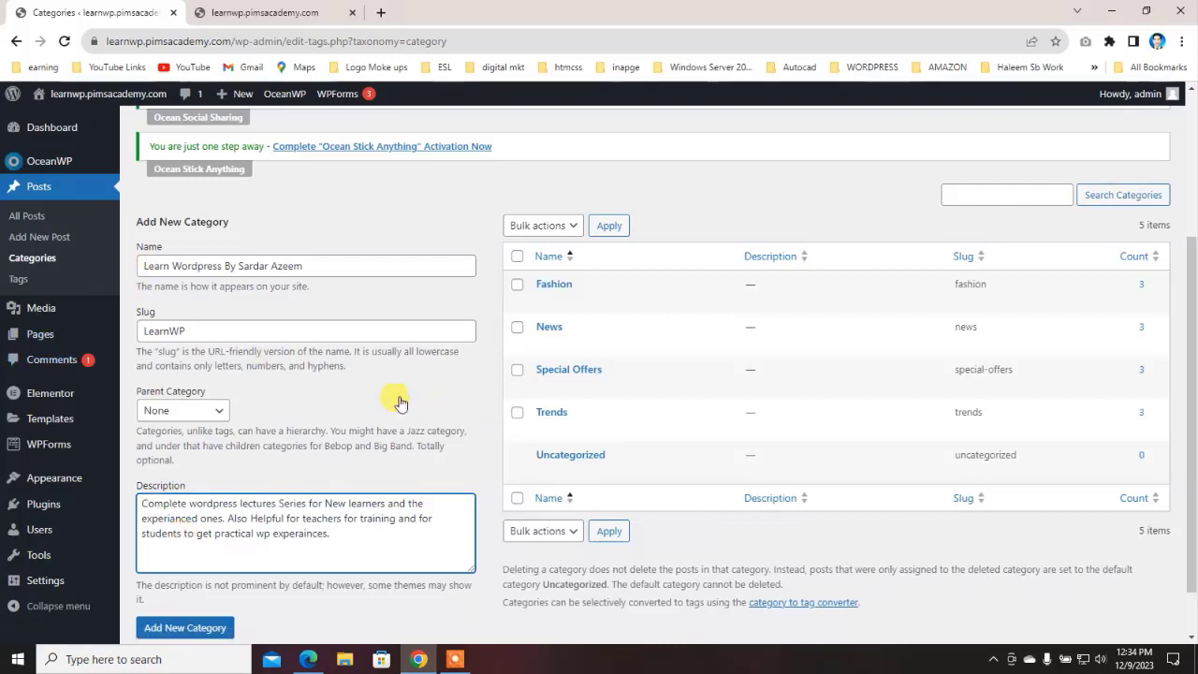
Step: Add the filled-in Learn Wordpress category to the site with no parent category
scroll(253, 421, down, 1)
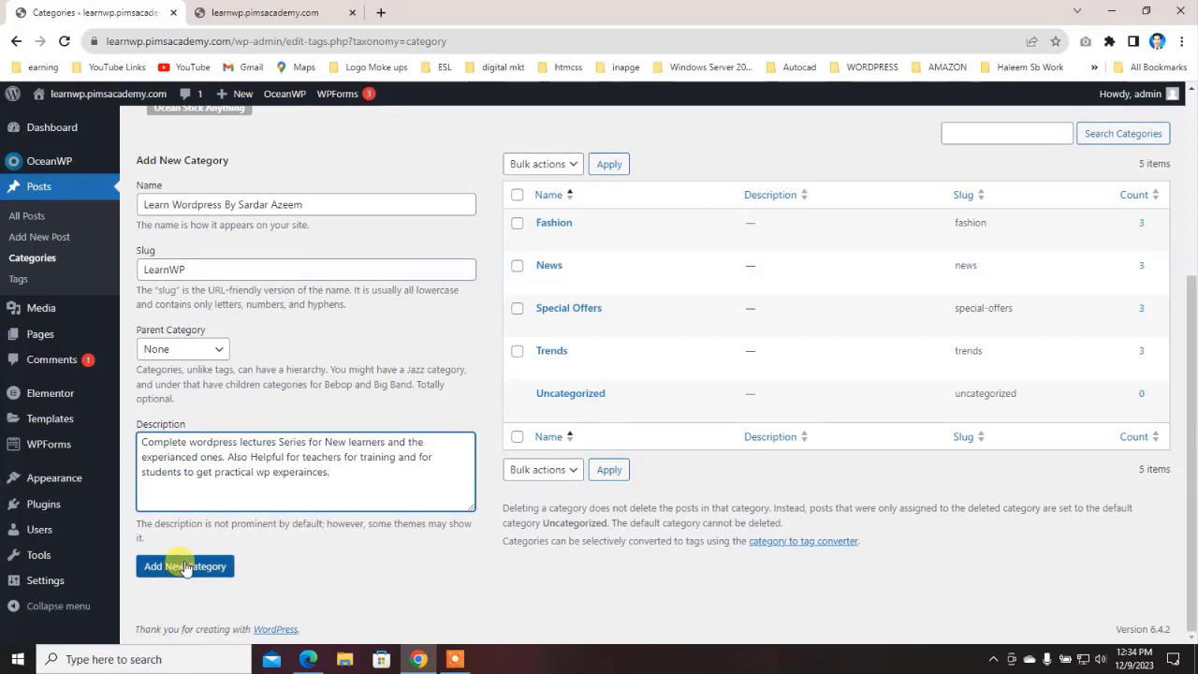
click(185, 566)
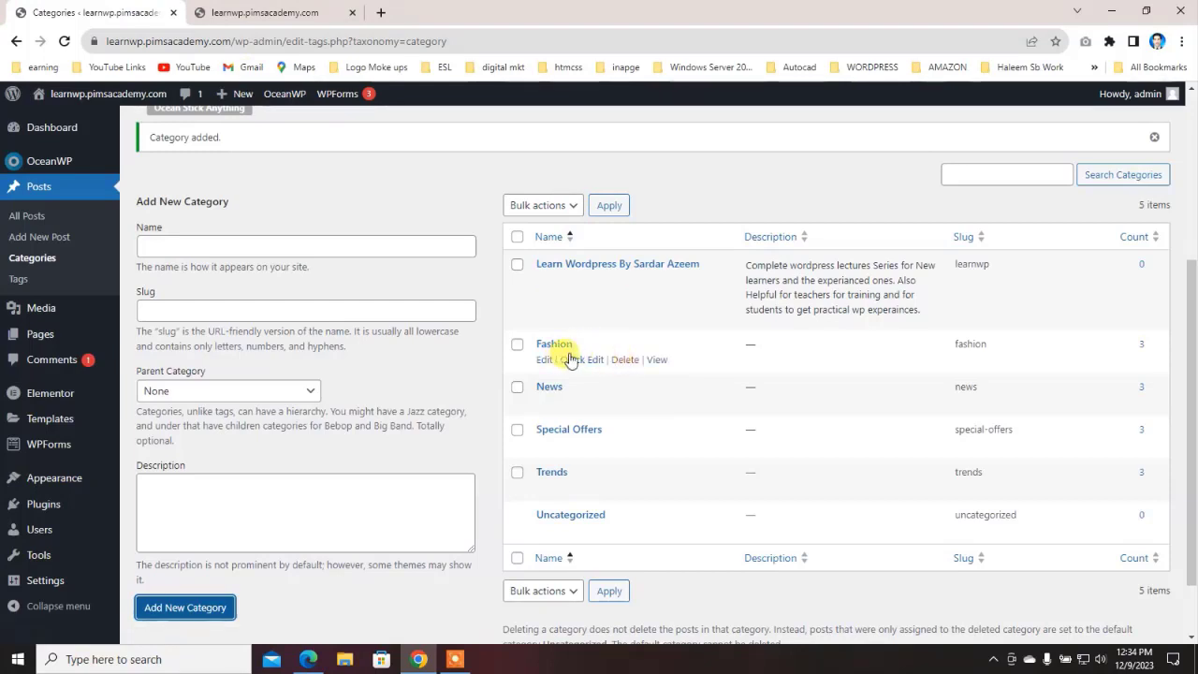
Step: Delete the Fashion, News and Special Offers categories one at a time, confirming each permanent deletion
click(625, 359)
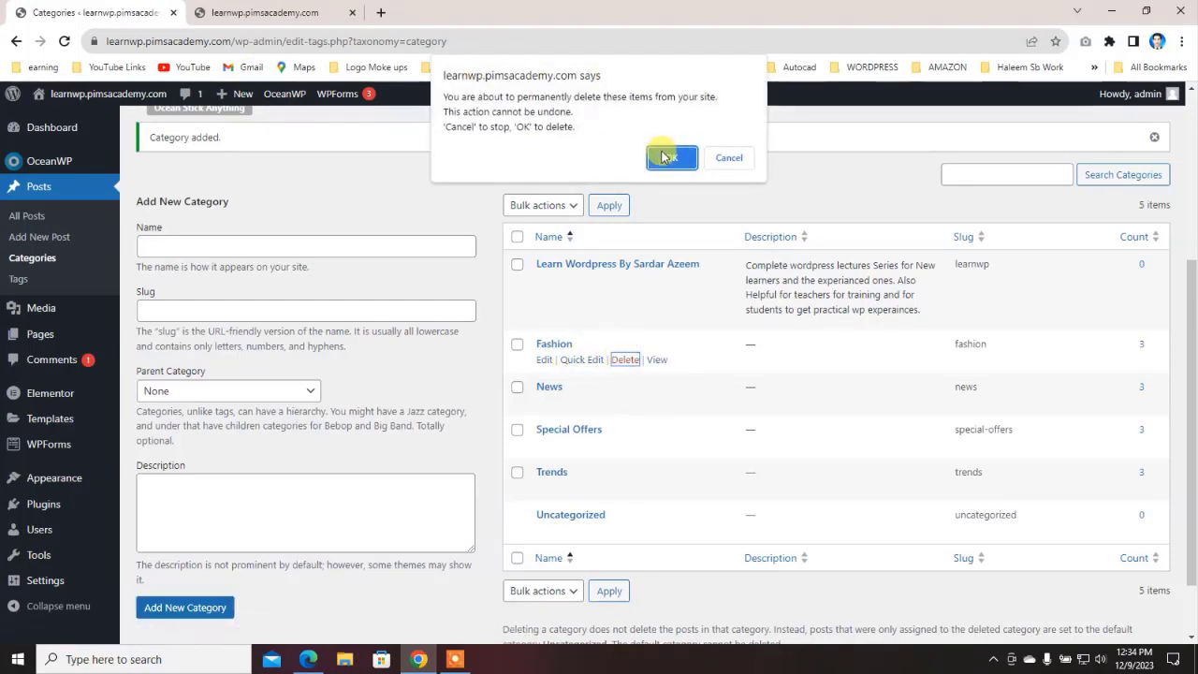
click(666, 157)
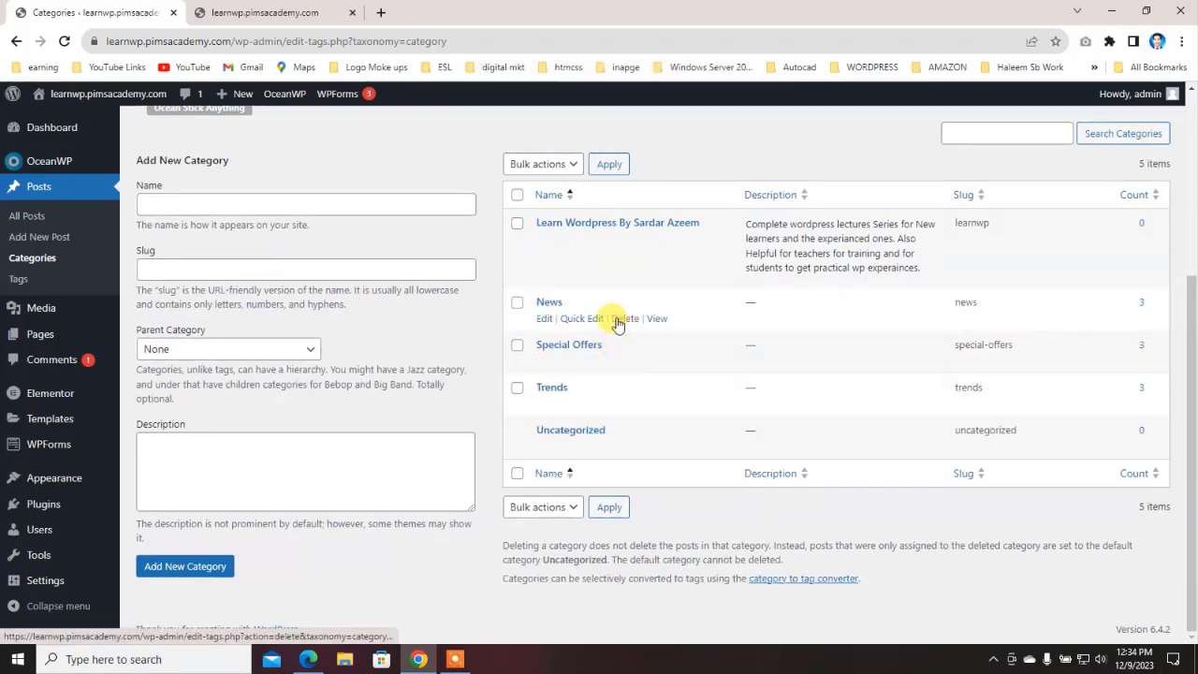
click(624, 319)
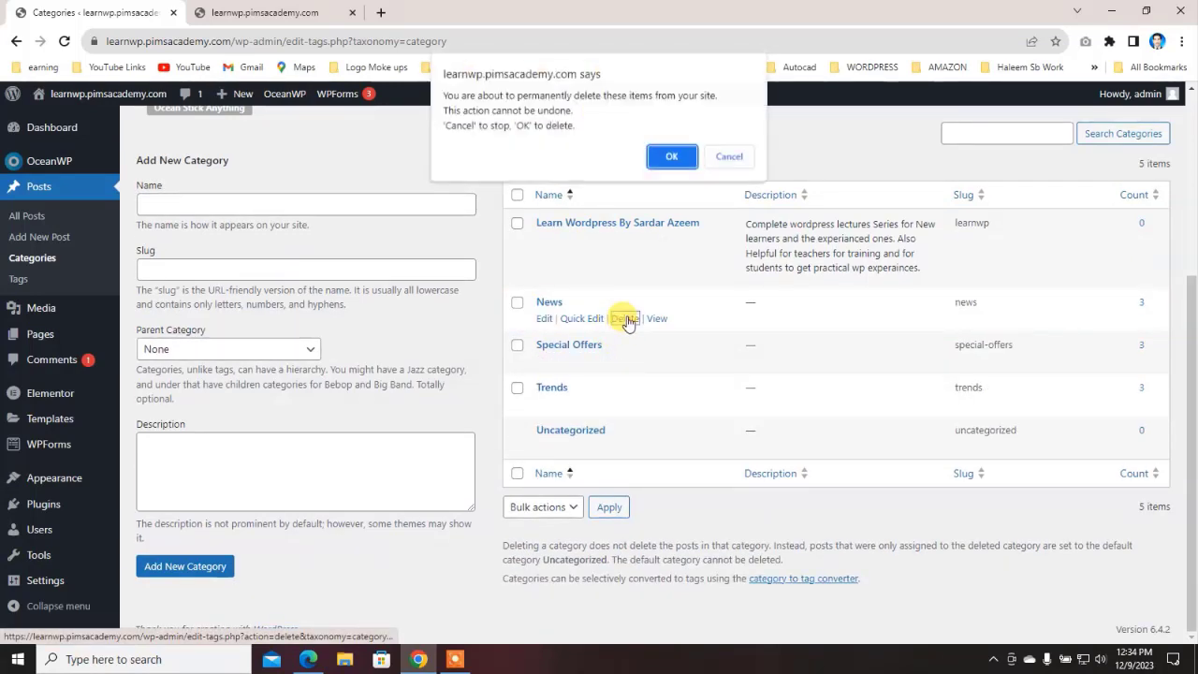
click(648, 160)
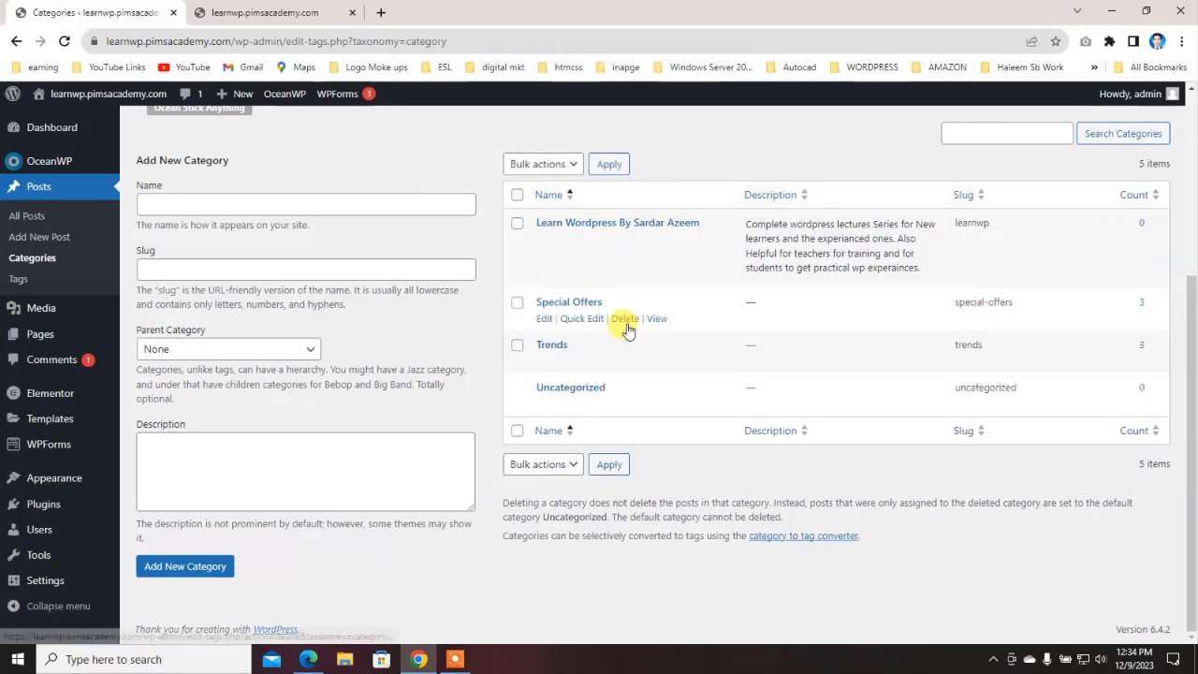
click(625, 318)
click(672, 159)
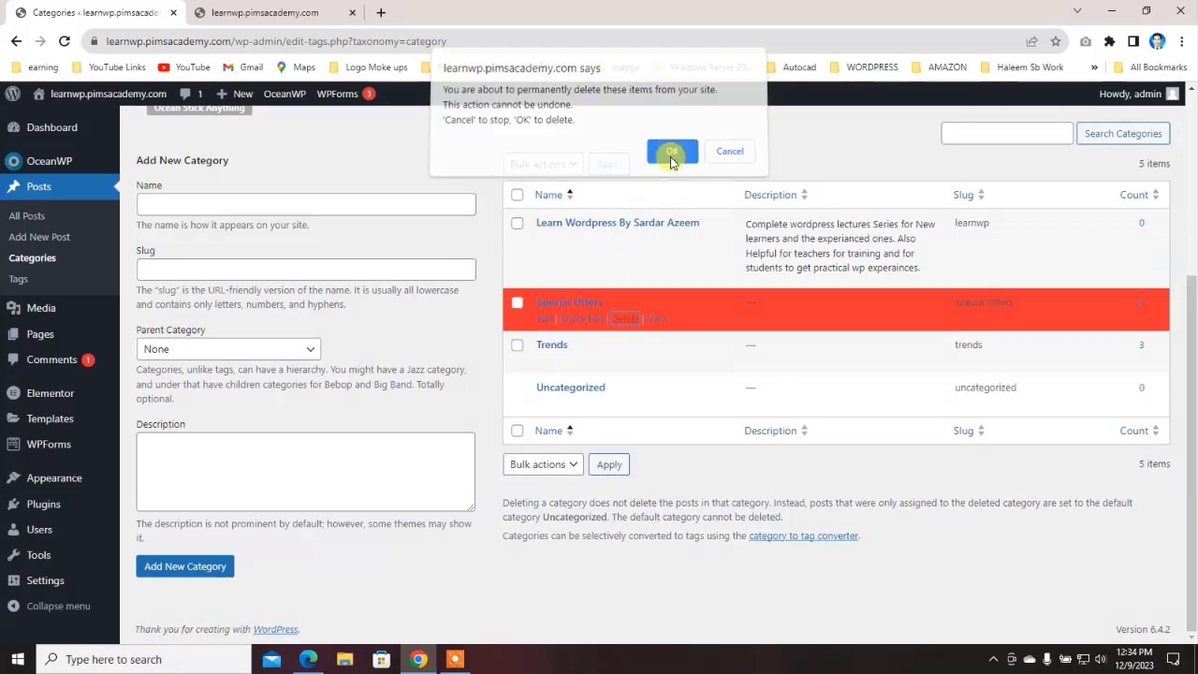
Step: Open the Learn Wordpress category for full editing and update it with its existing name, slug and description
mouse_move(570, 308)
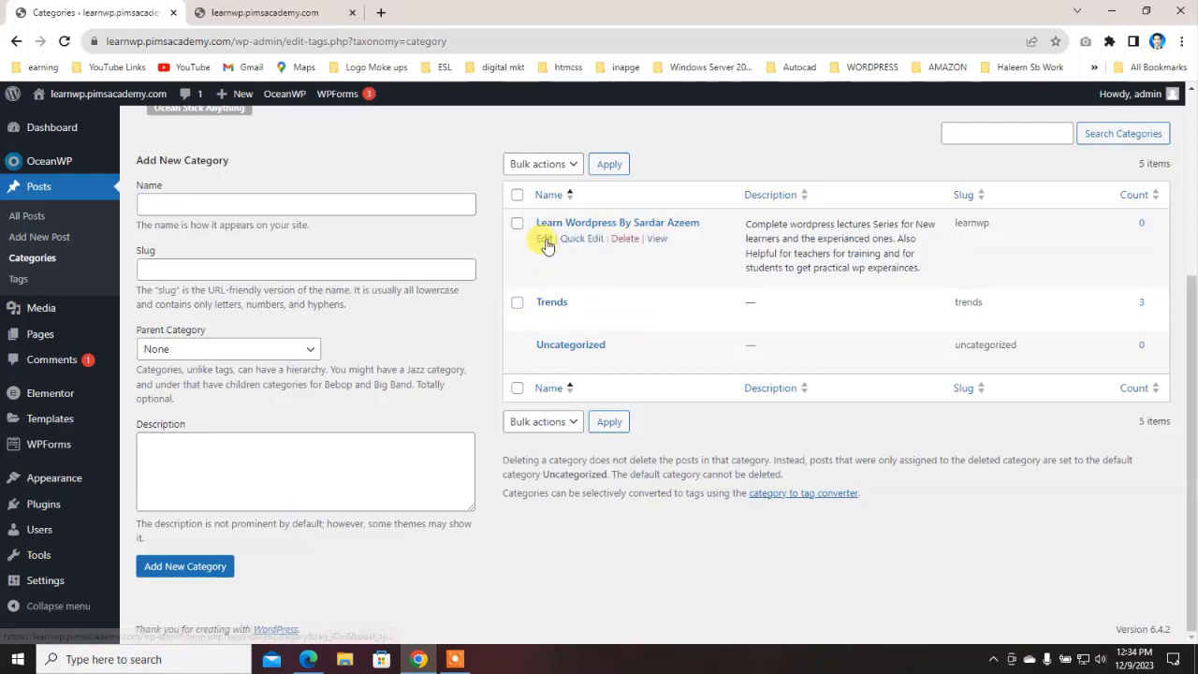
click(546, 237)
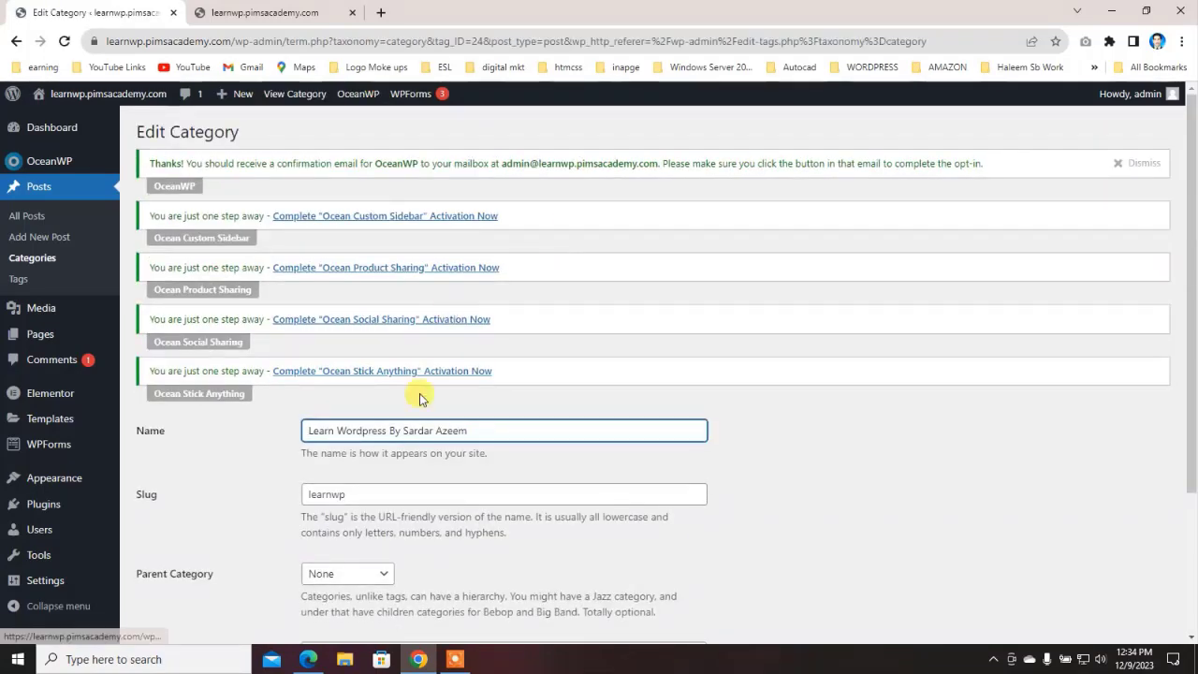
scroll(417, 386, down, 2)
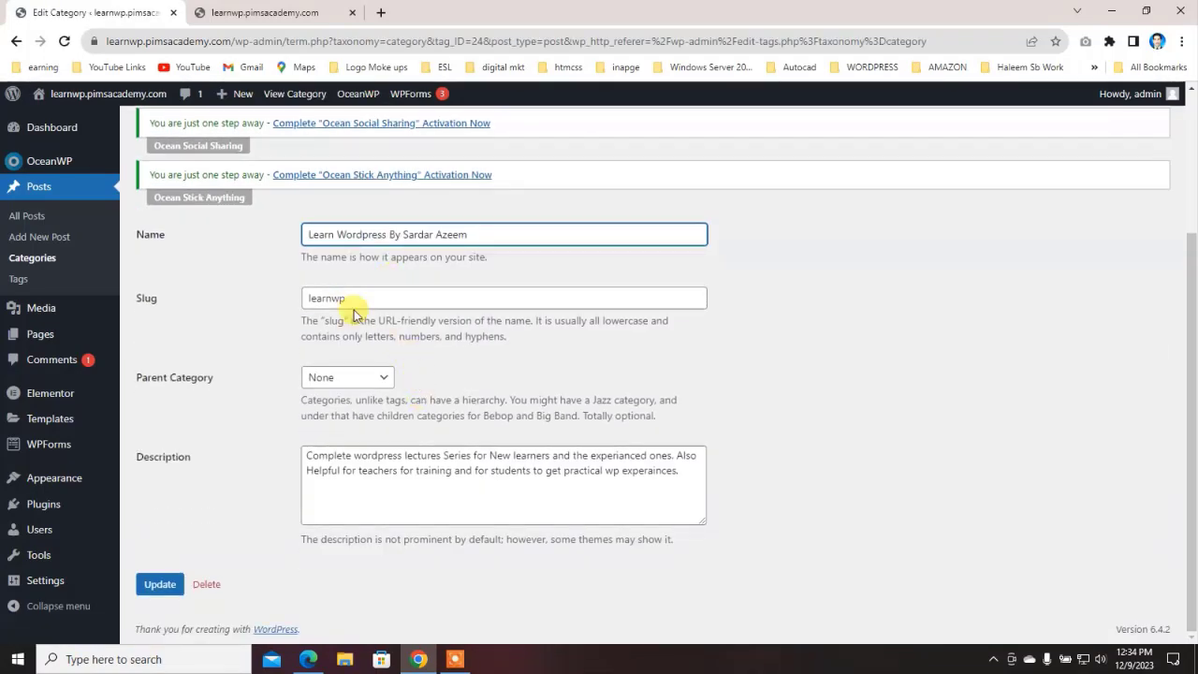
click(159, 585)
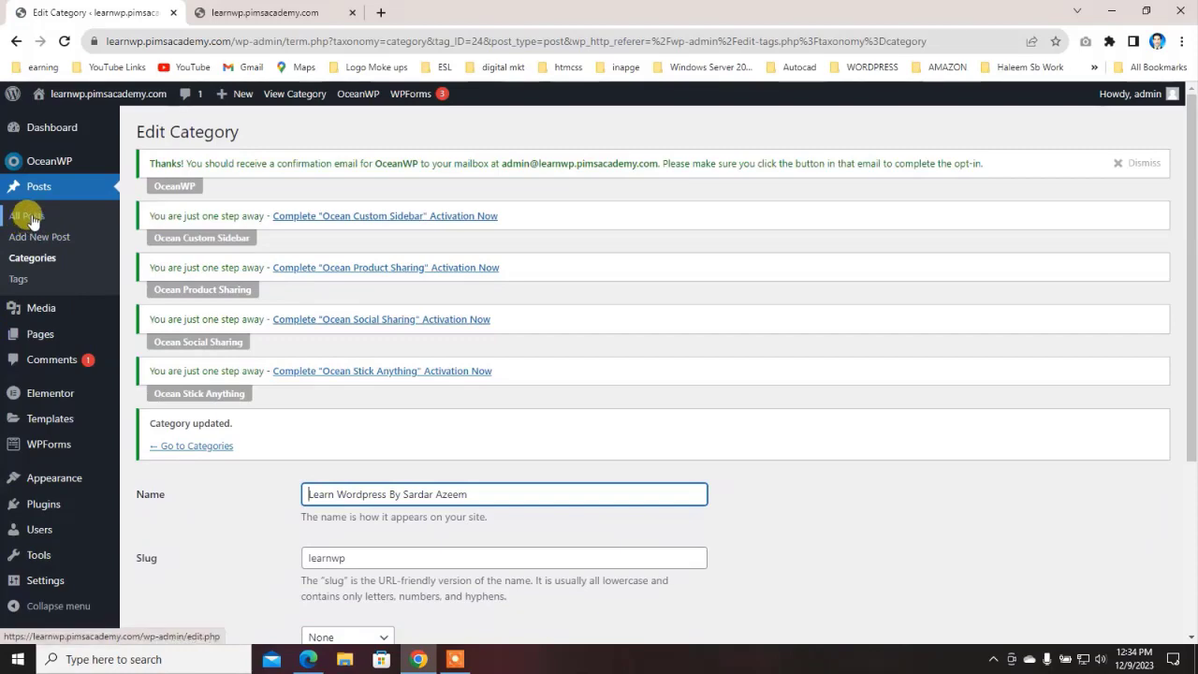
Step: Return to the category list and delete the Trends category with the Delete bulk action
click(32, 257)
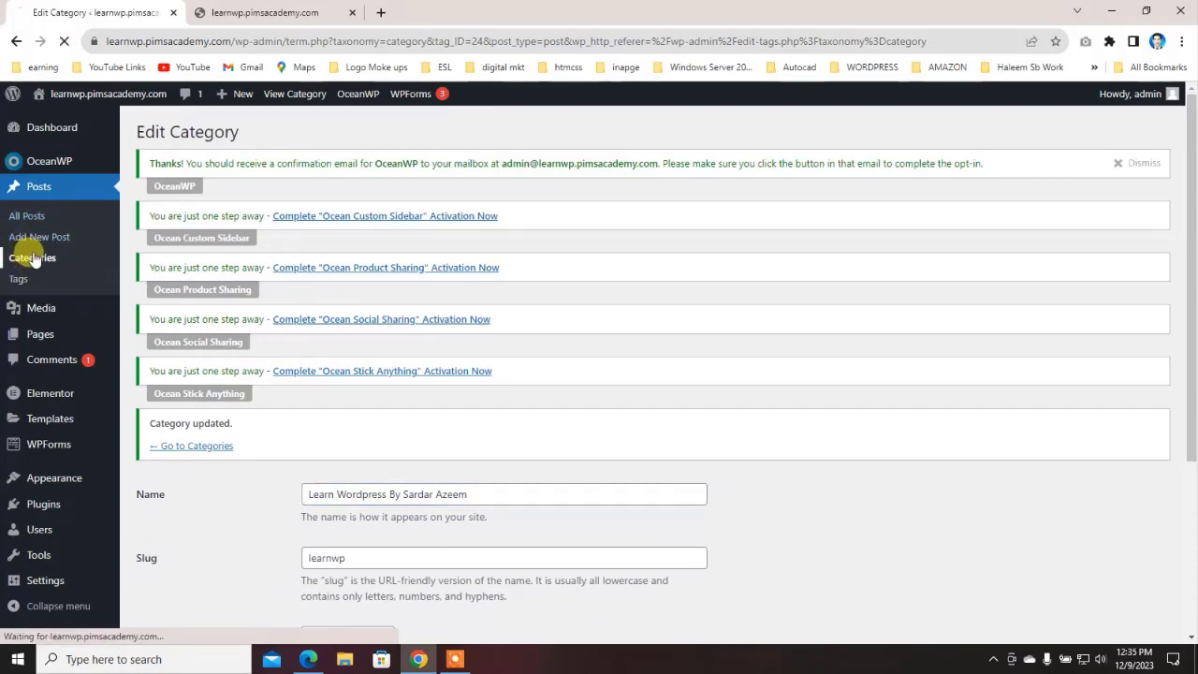
scroll(702, 496, down, 3)
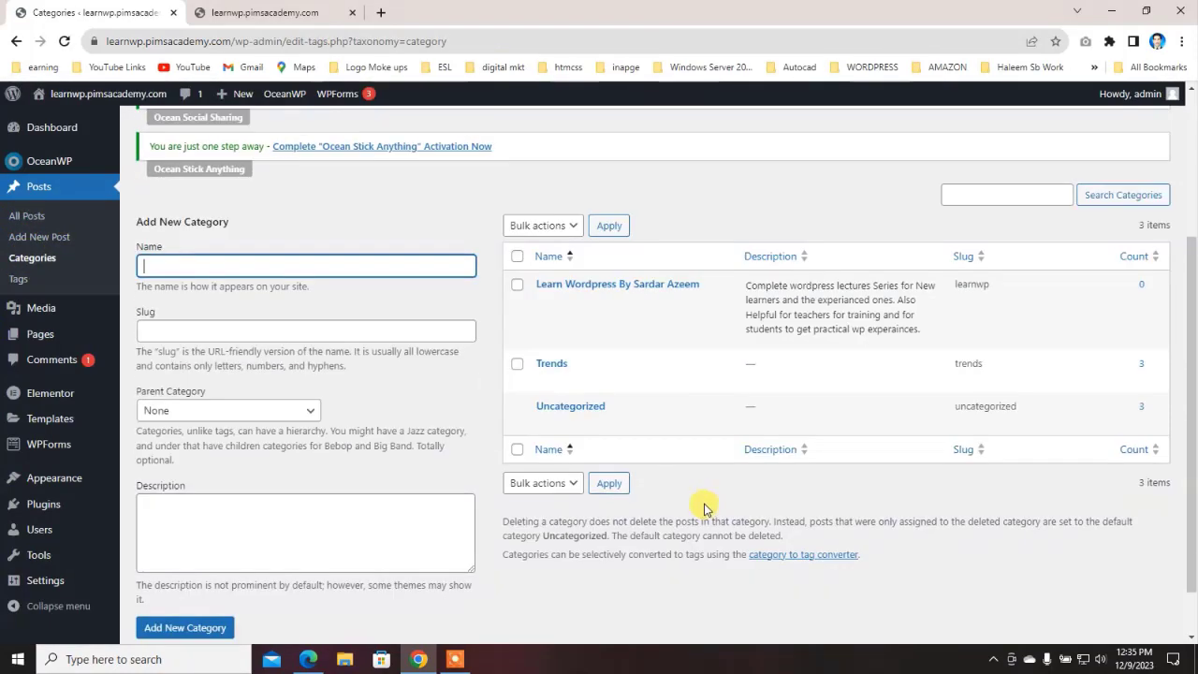
click(516, 363)
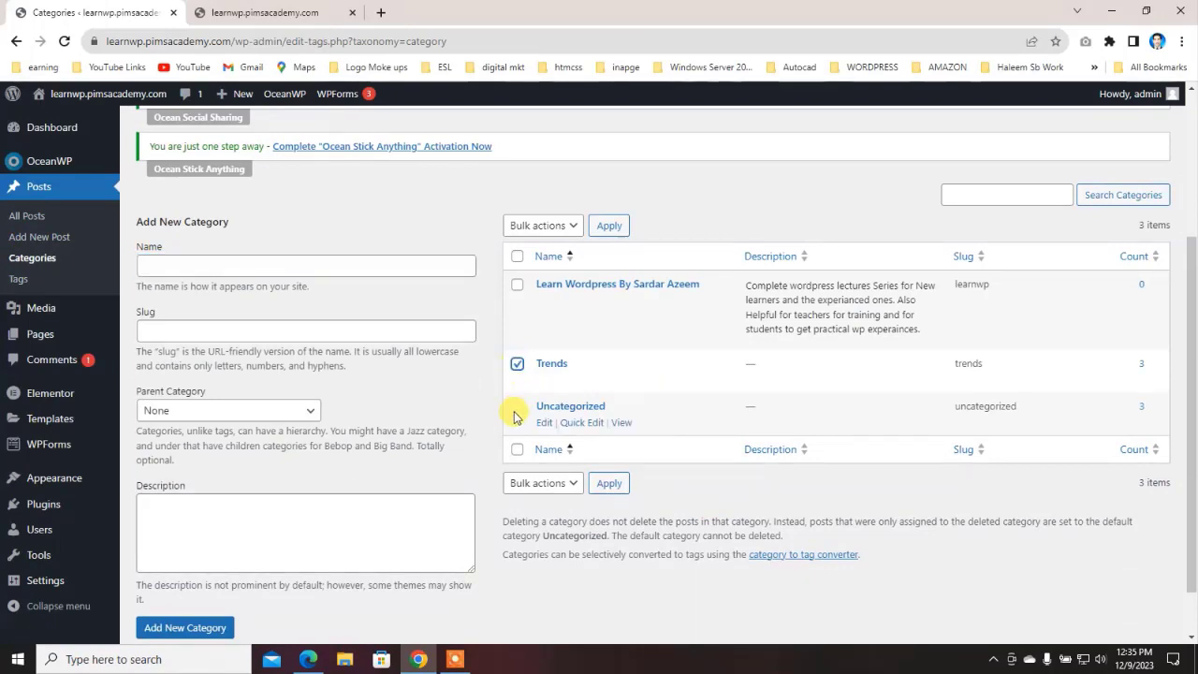
click(548, 225)
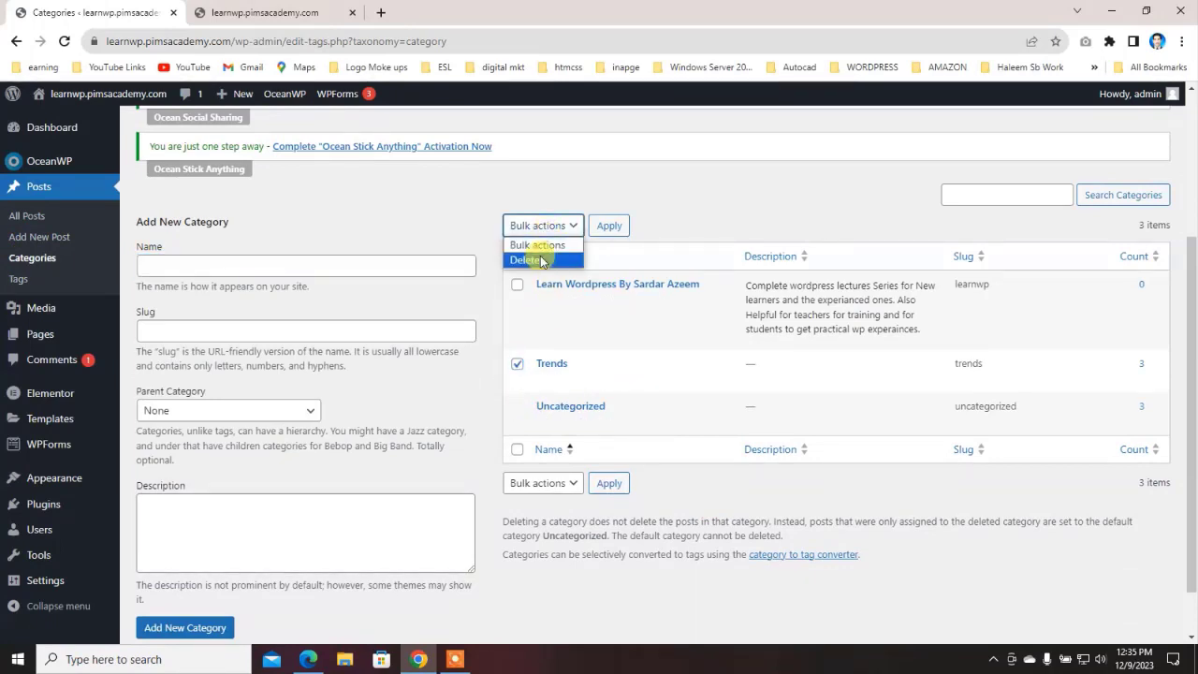
click(550, 259)
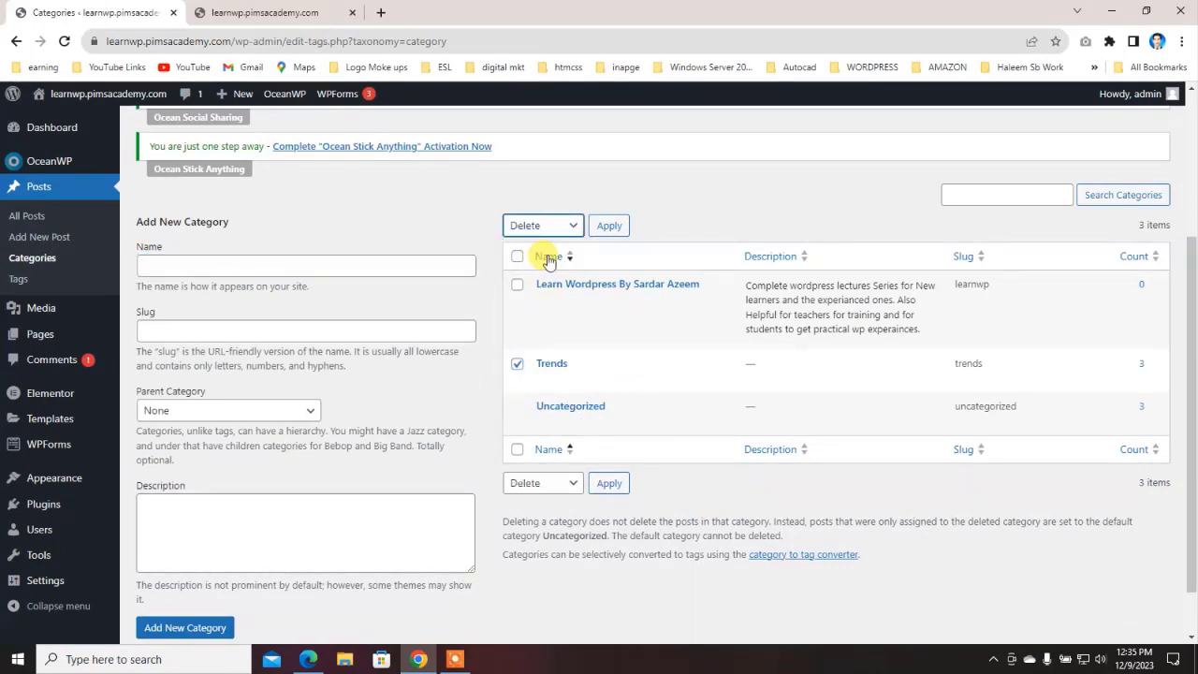
click(609, 224)
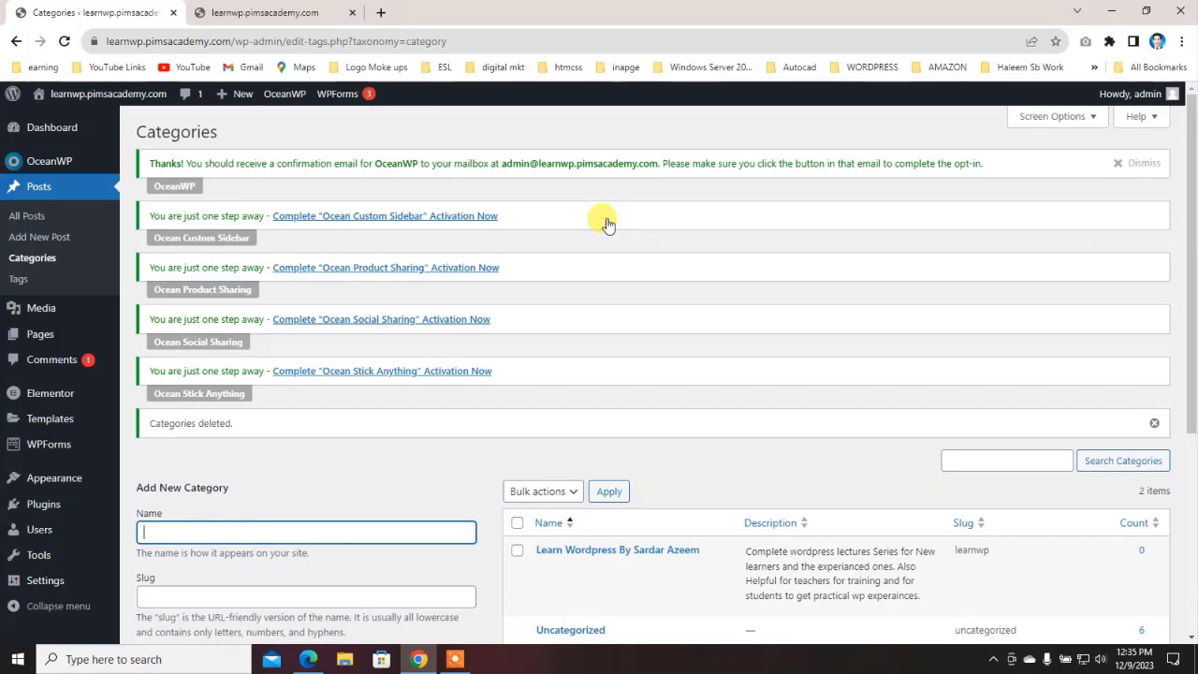
Step: Update the Learn Wordpress category through Quick Edit, keeping its name and slug
scroll(642, 490, down, 3)
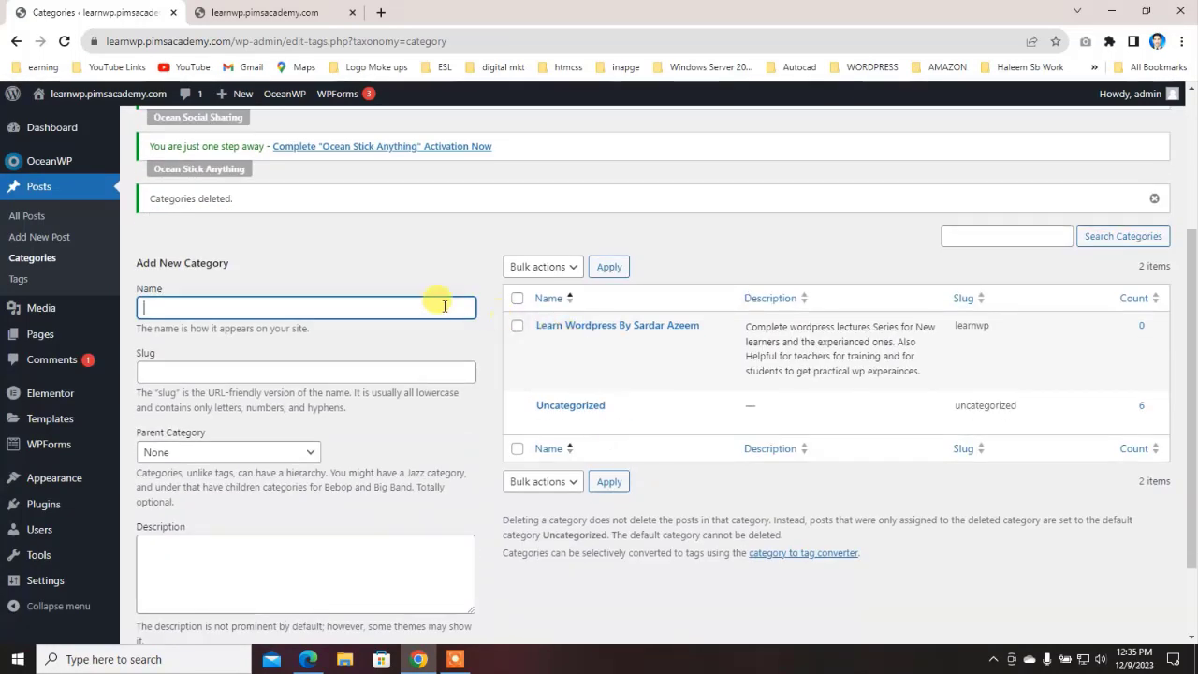
mouse_move(549, 327)
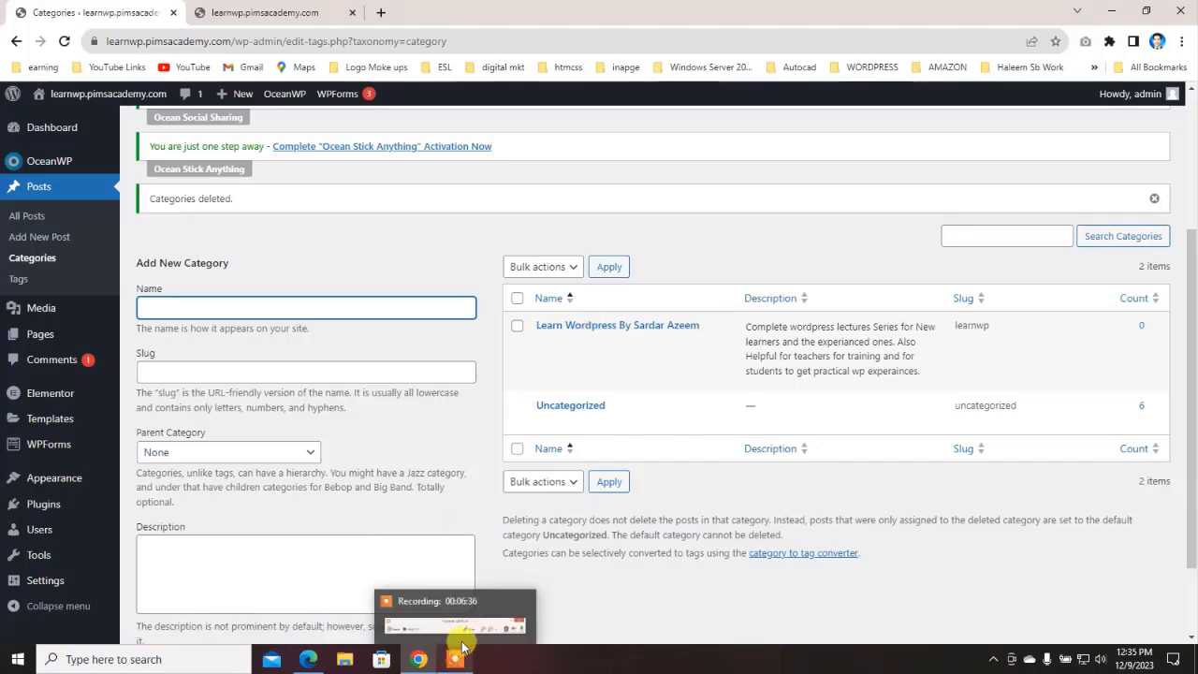
mouse_move(508, 366)
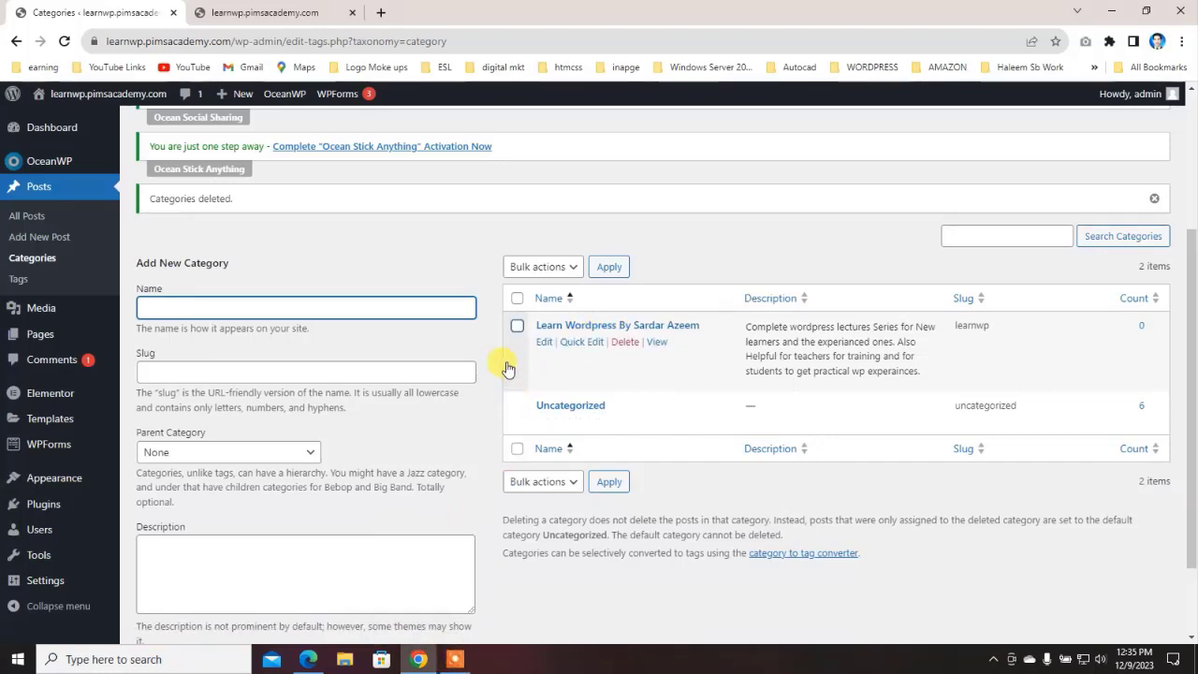
click(587, 343)
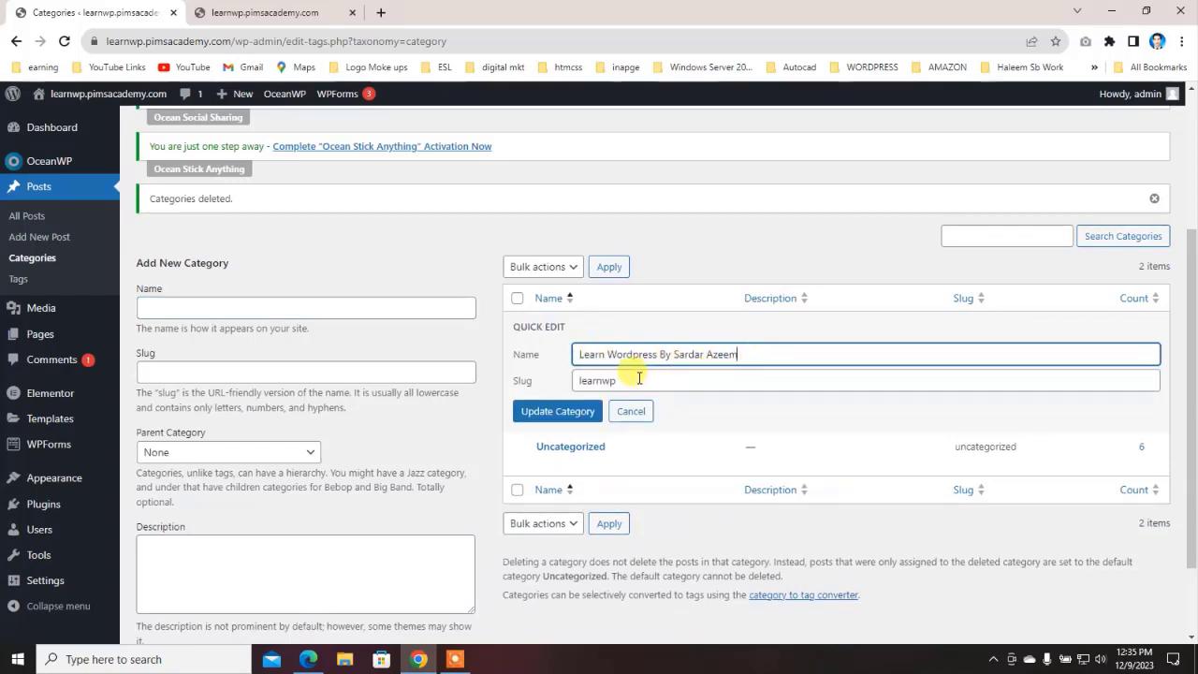
click(559, 412)
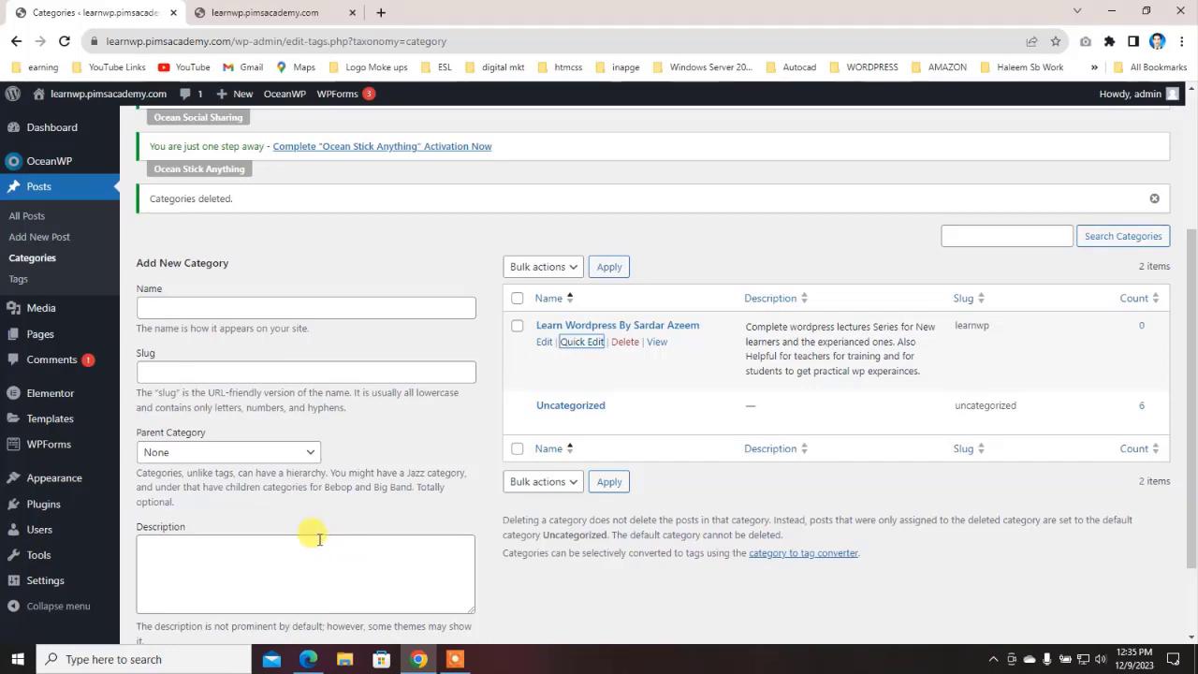
Step: Add a new category named "Wordpress Video Lectures" with the slug "VLWP" and no parent or description
click(198, 311)
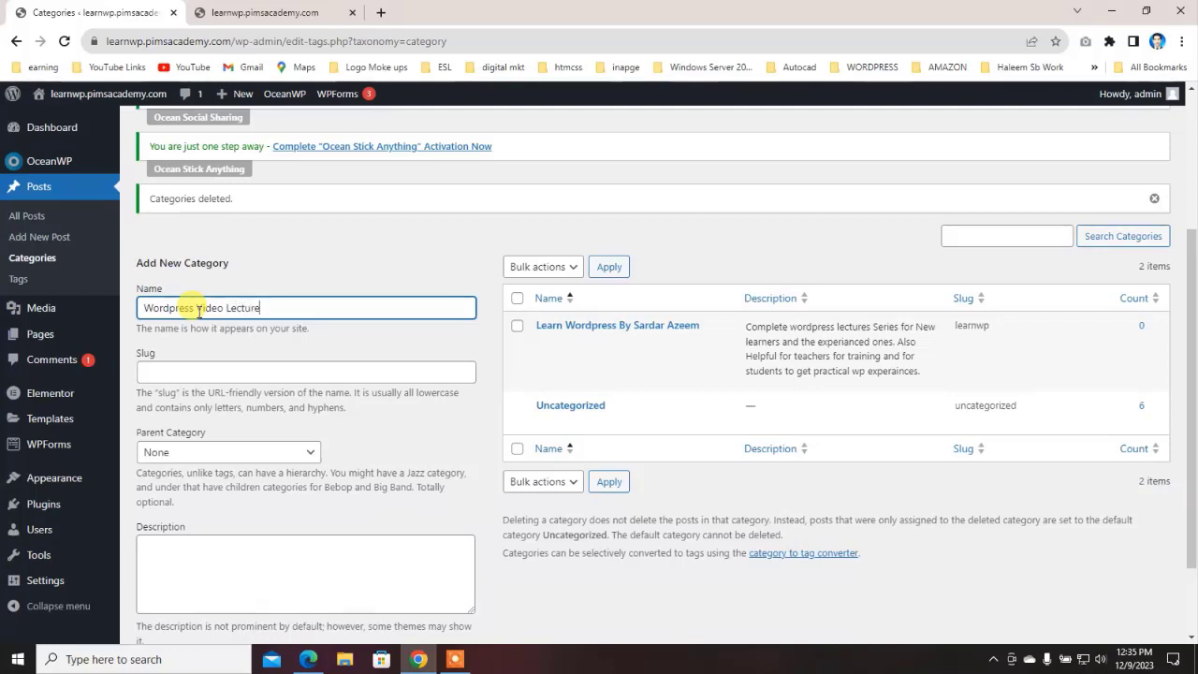
click(182, 371)
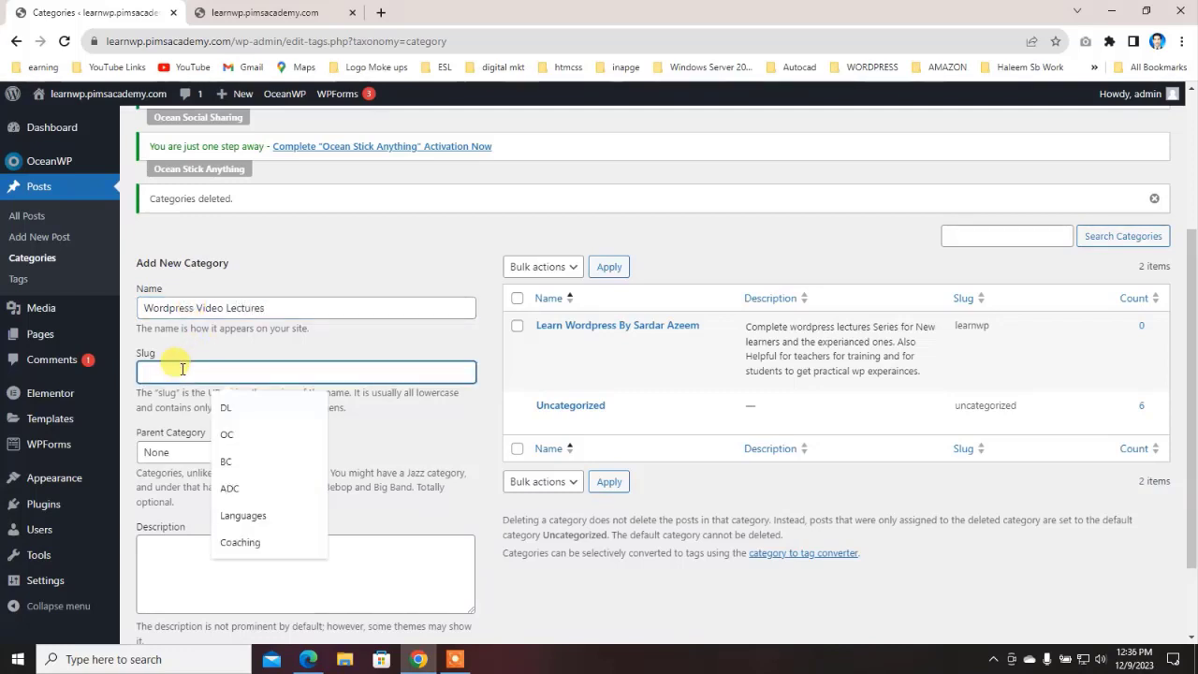
text(VLWP)
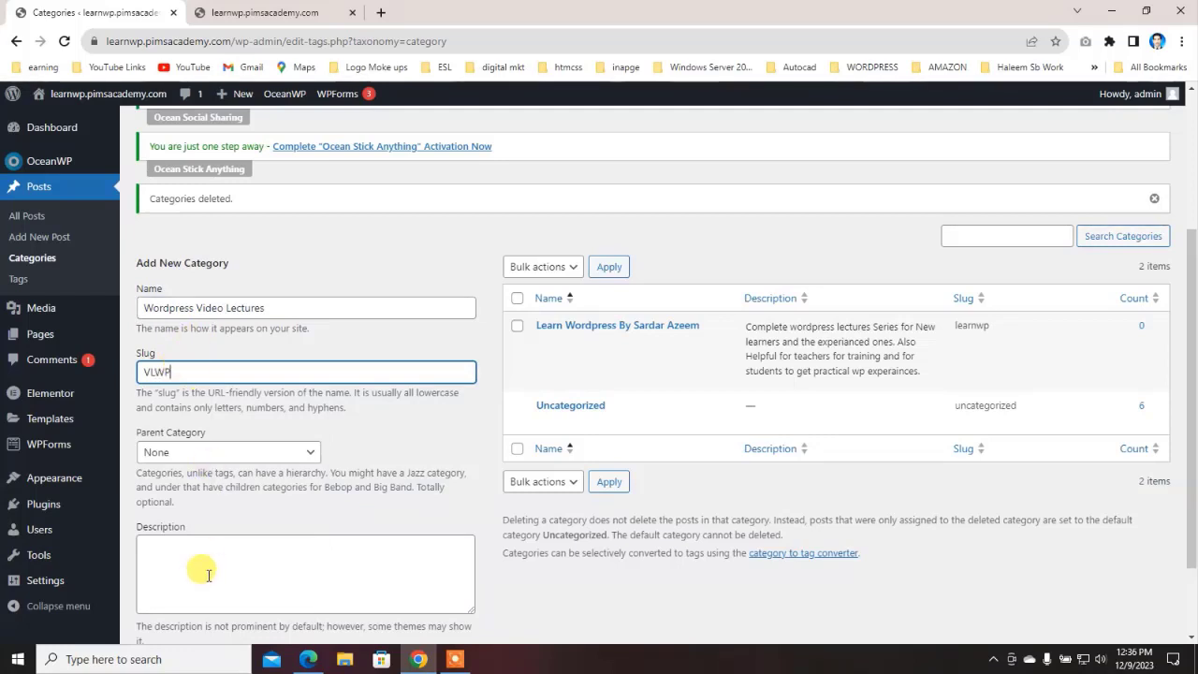
scroll(227, 514, down, 2)
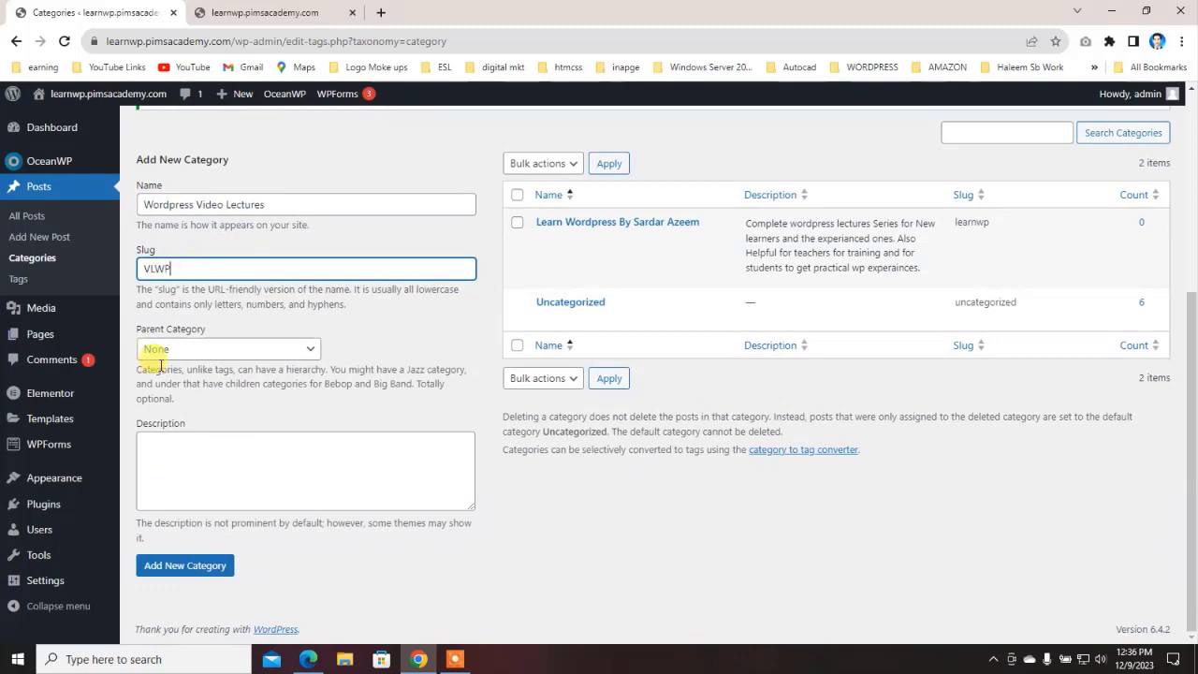
click(187, 568)
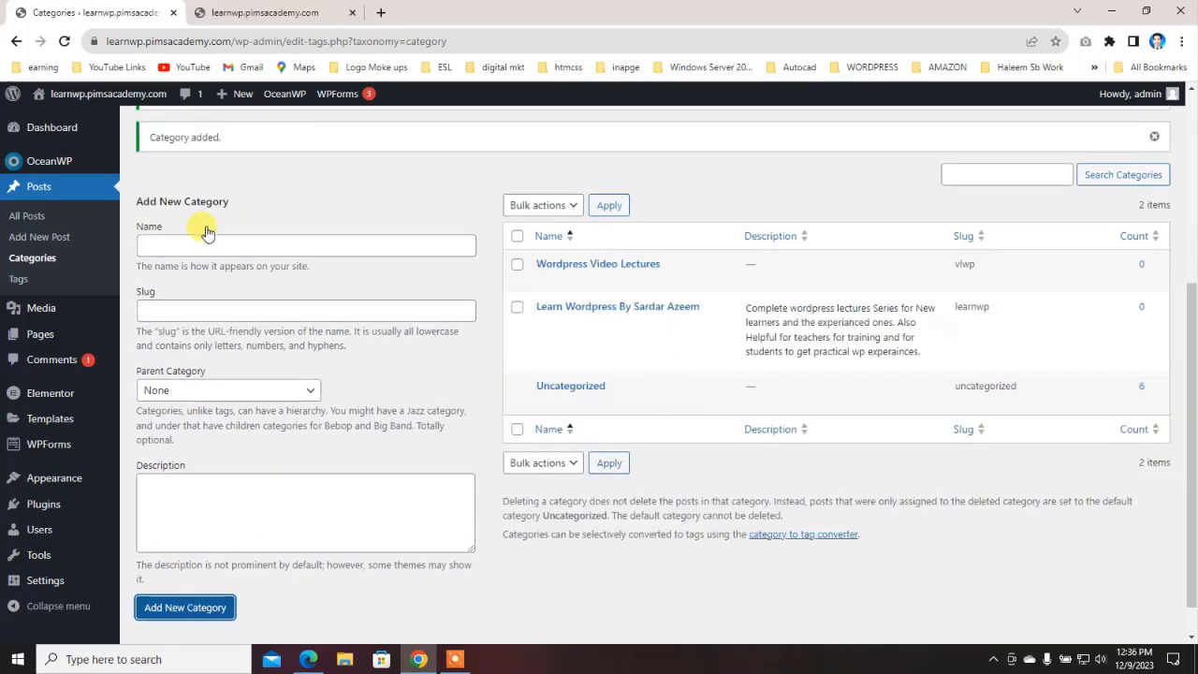
Step: Add a new category named "Wordpress Shorts" with the slug "WPS" and no parent or description
click(211, 247)
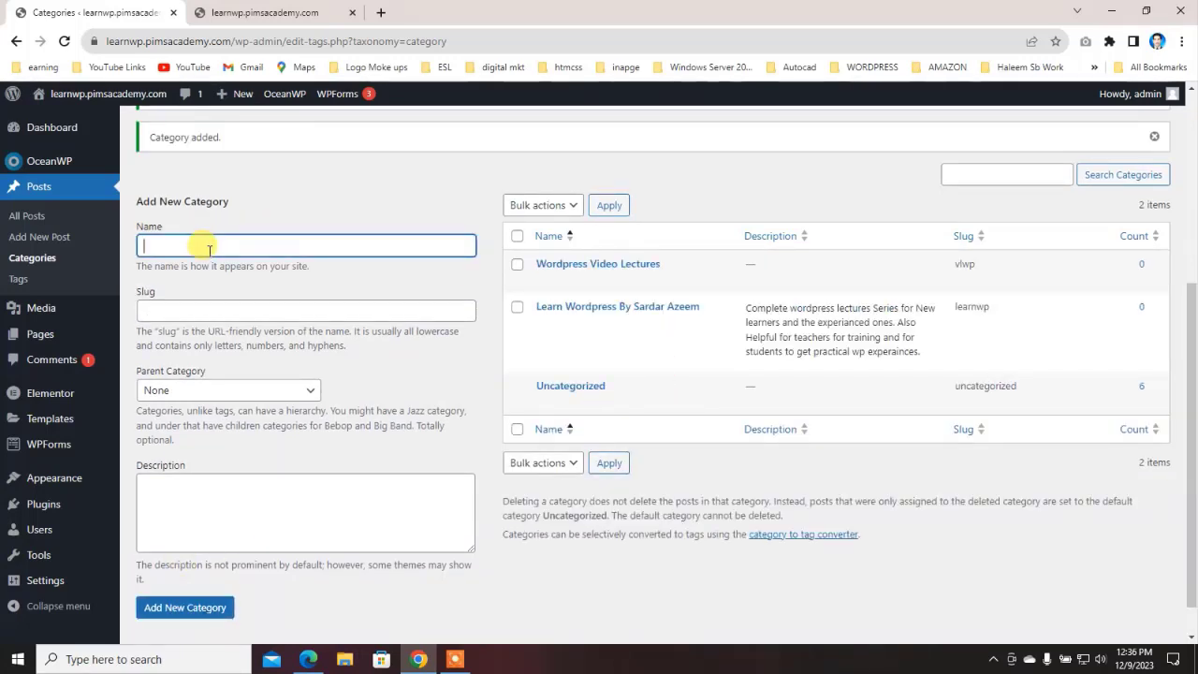
text(Wordp)
text(ress Shorts)
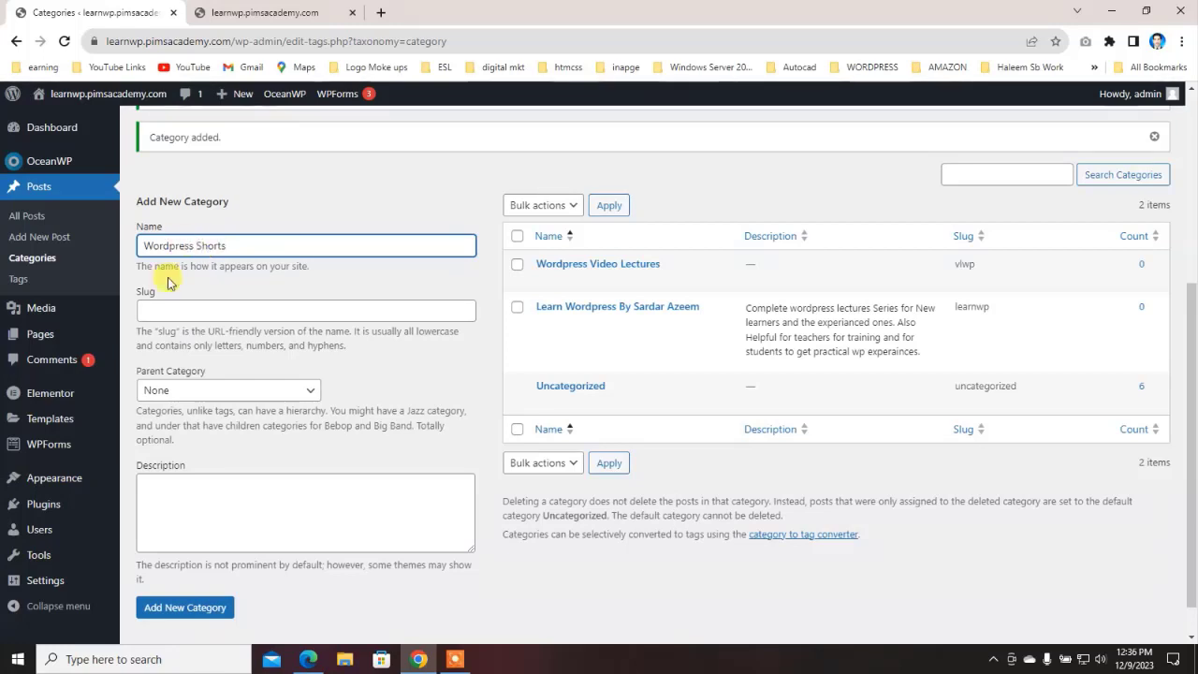
click(168, 310)
text(Sh)
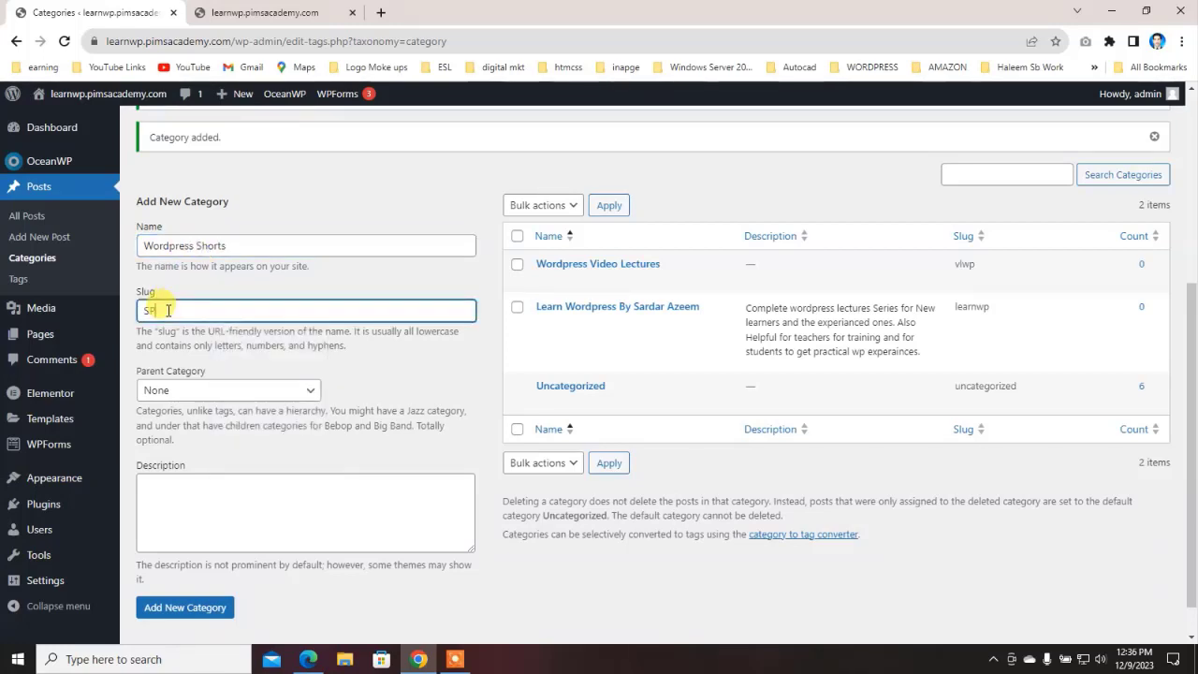
text(SWPS)
click(212, 612)
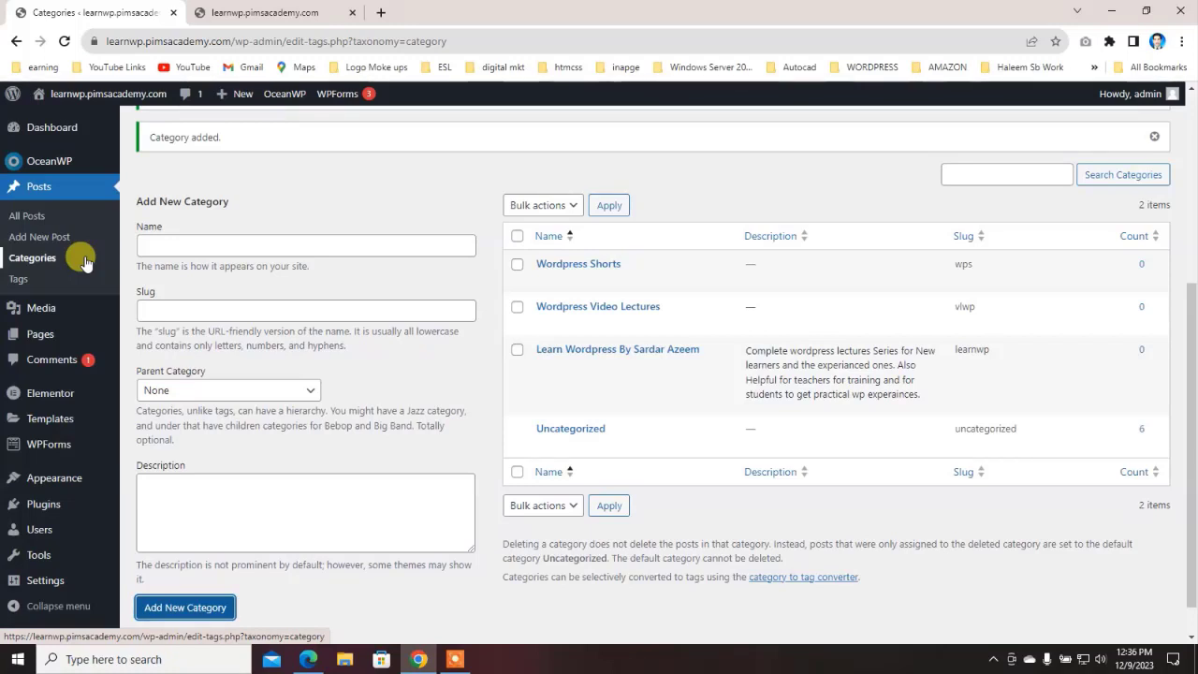
Step: Open the list of all posts and examine the categories and tags assigned to them
click(281, 195)
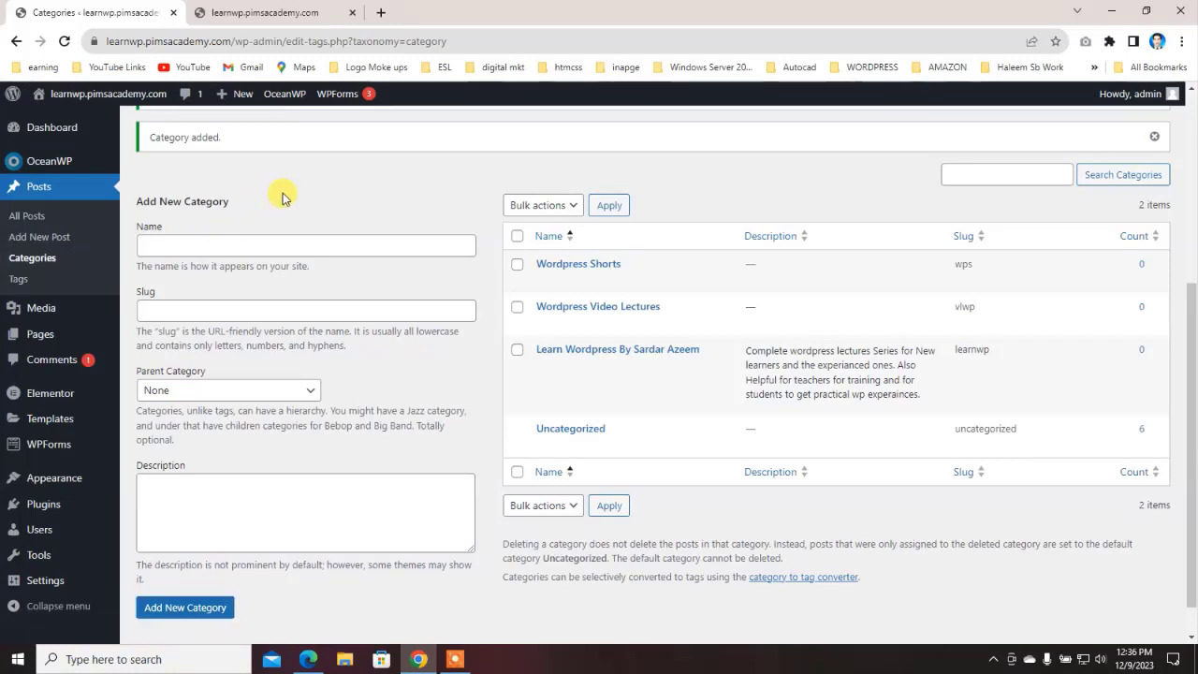
click(37, 188)
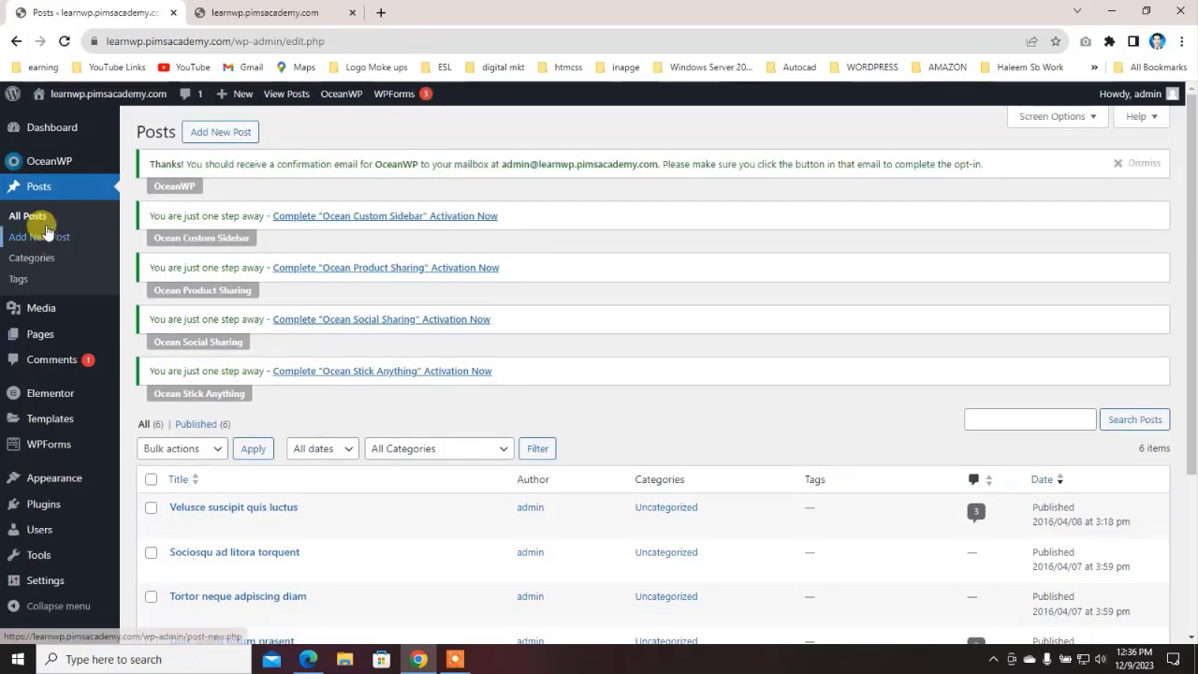
click(44, 217)
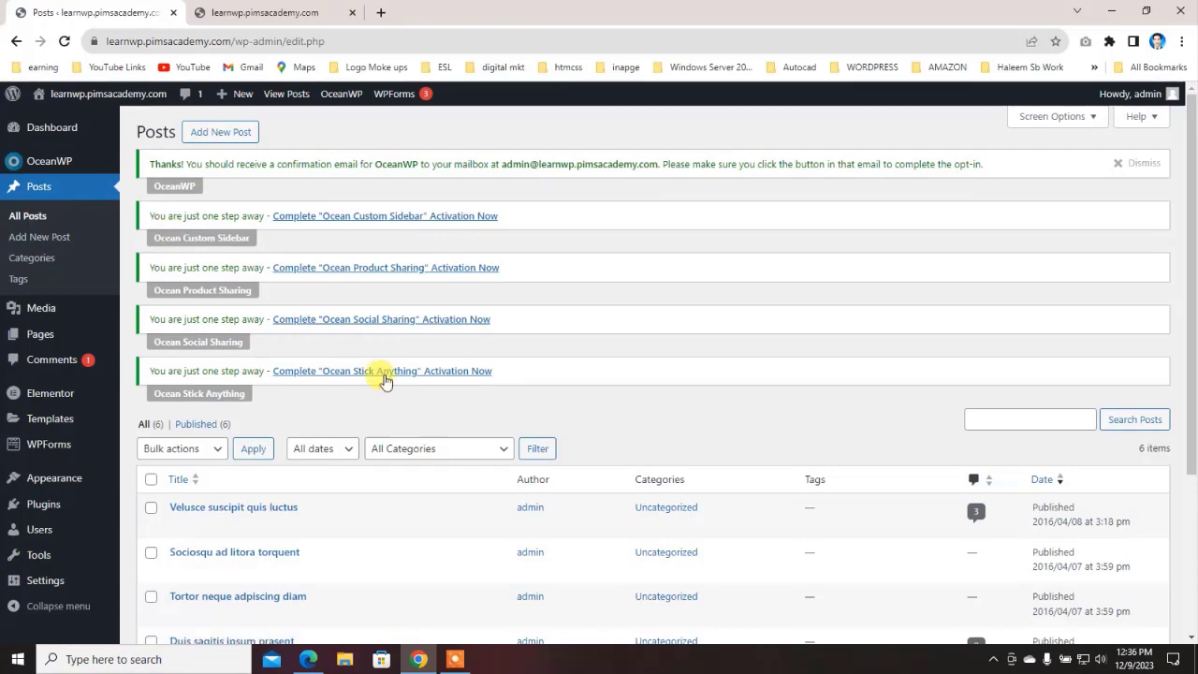
scroll(386, 379, down, 3)
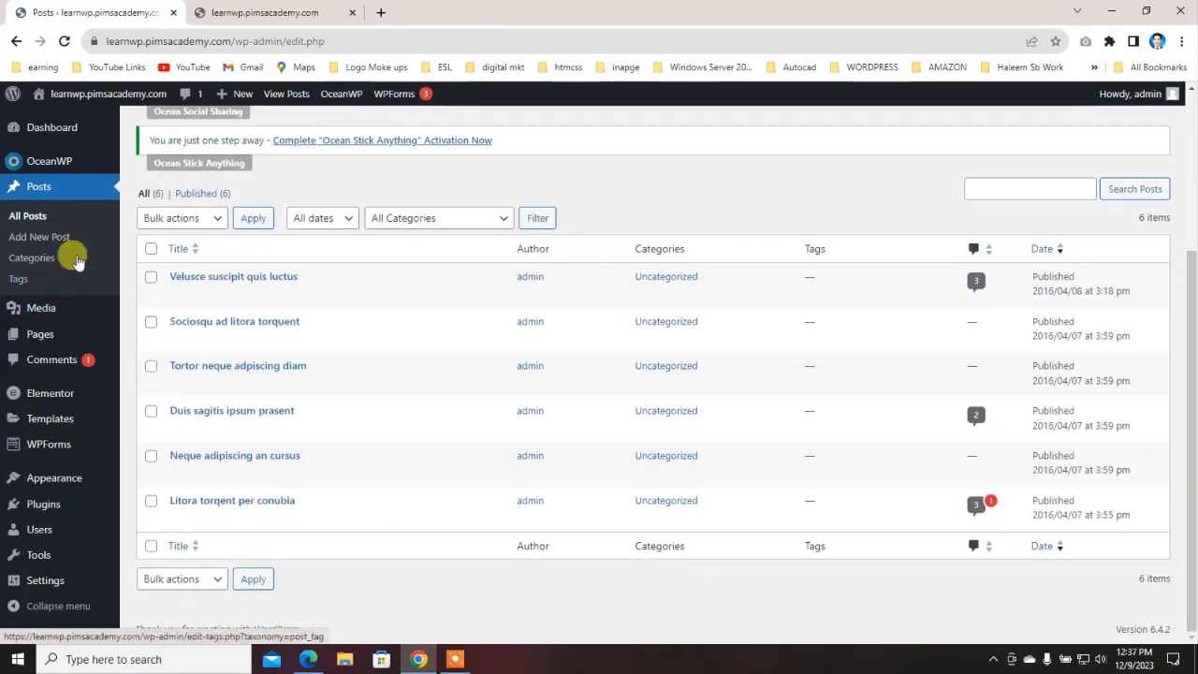
click(47, 241)
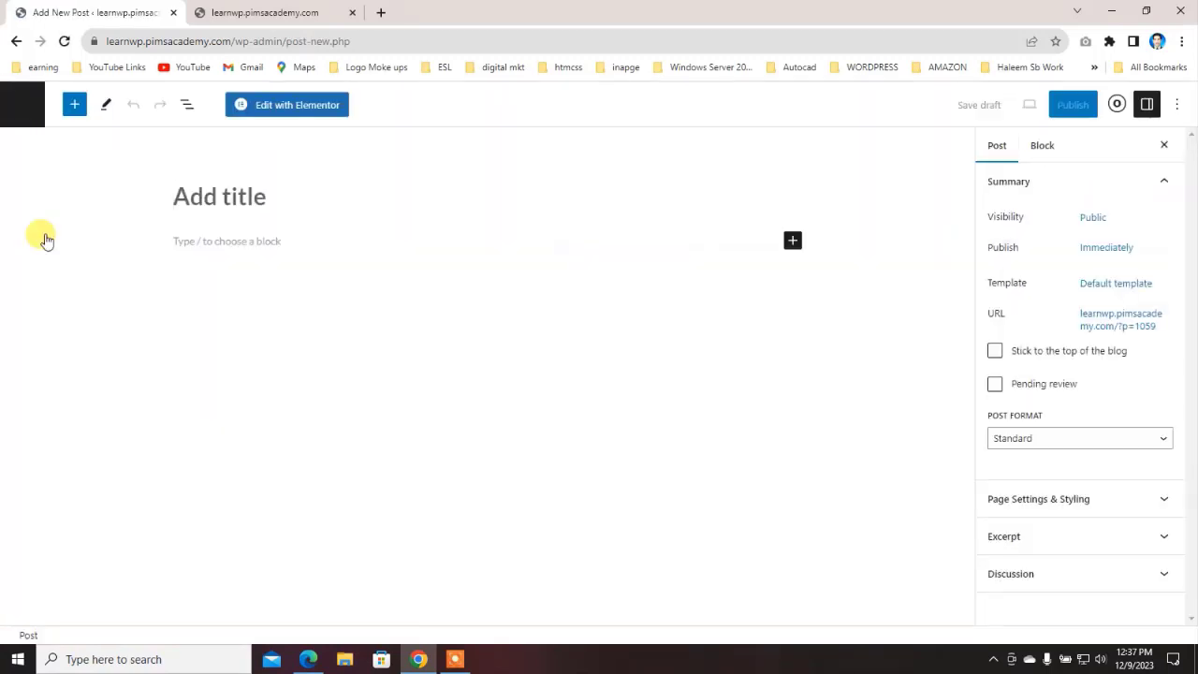
click(21, 108)
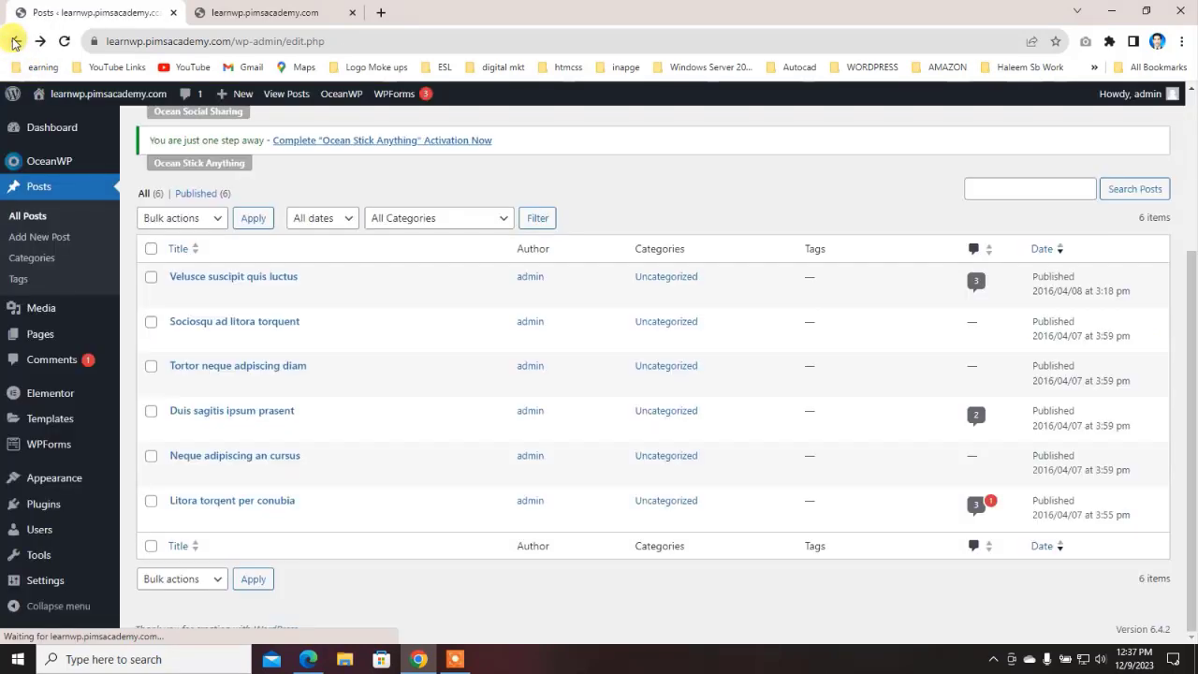
scroll(260, 342, up, 1)
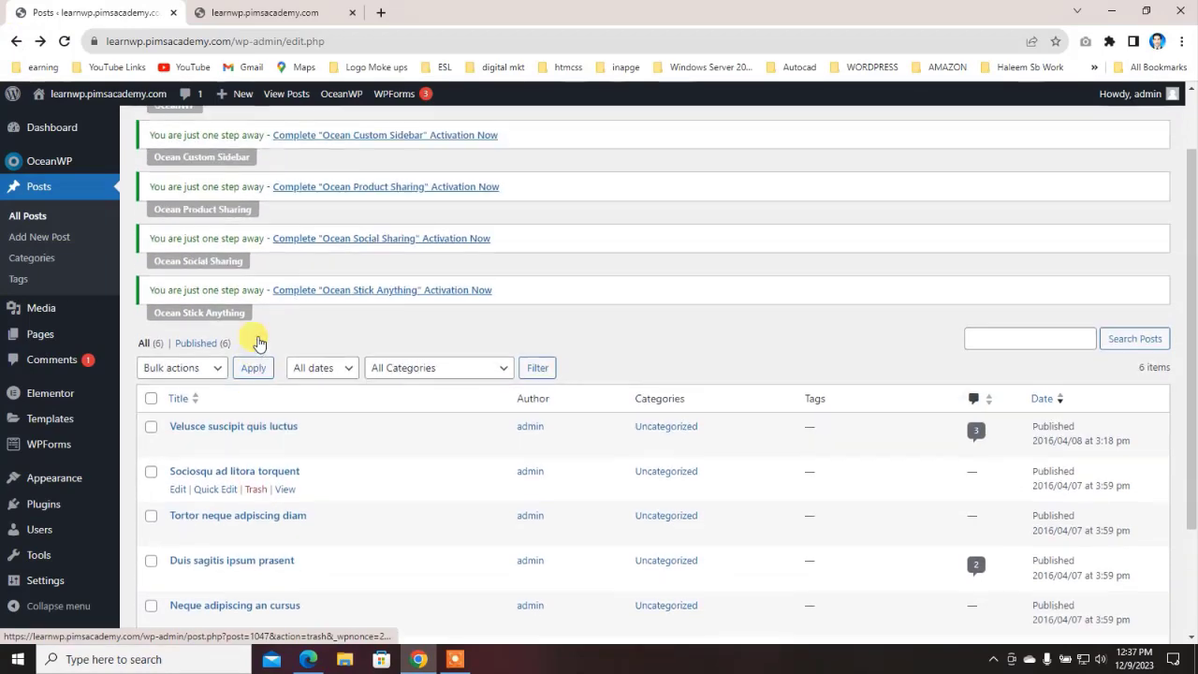
click(21, 216)
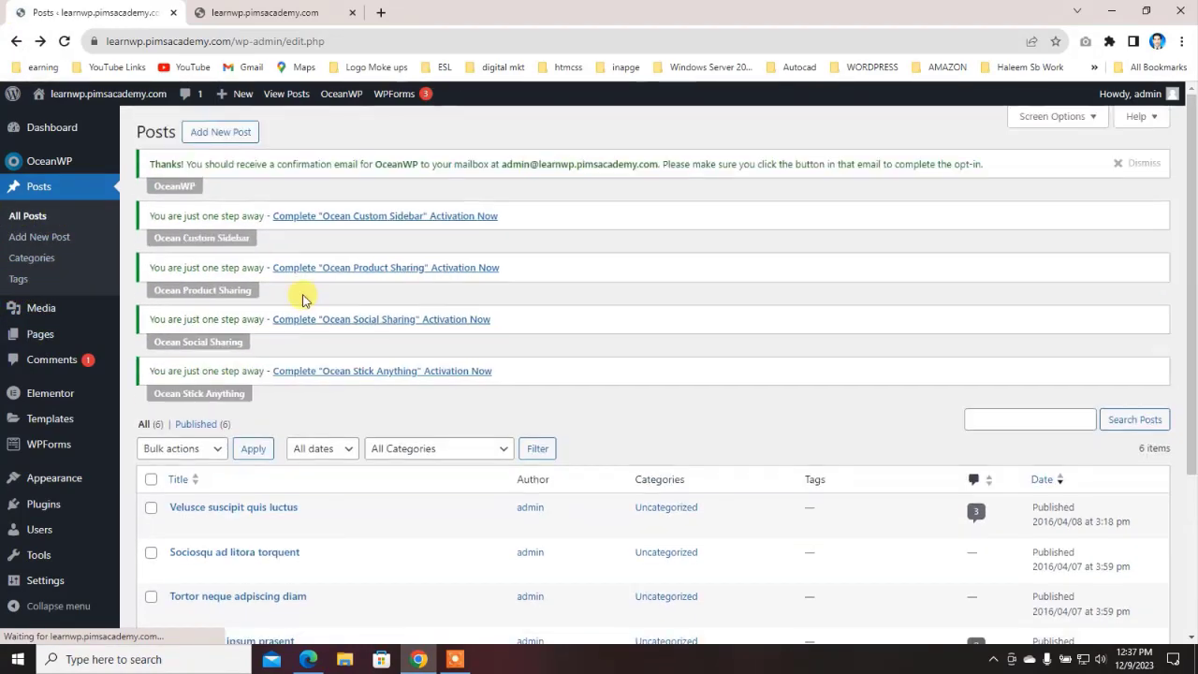
scroll(312, 285, down, 1)
scroll(312, 286, up, 2)
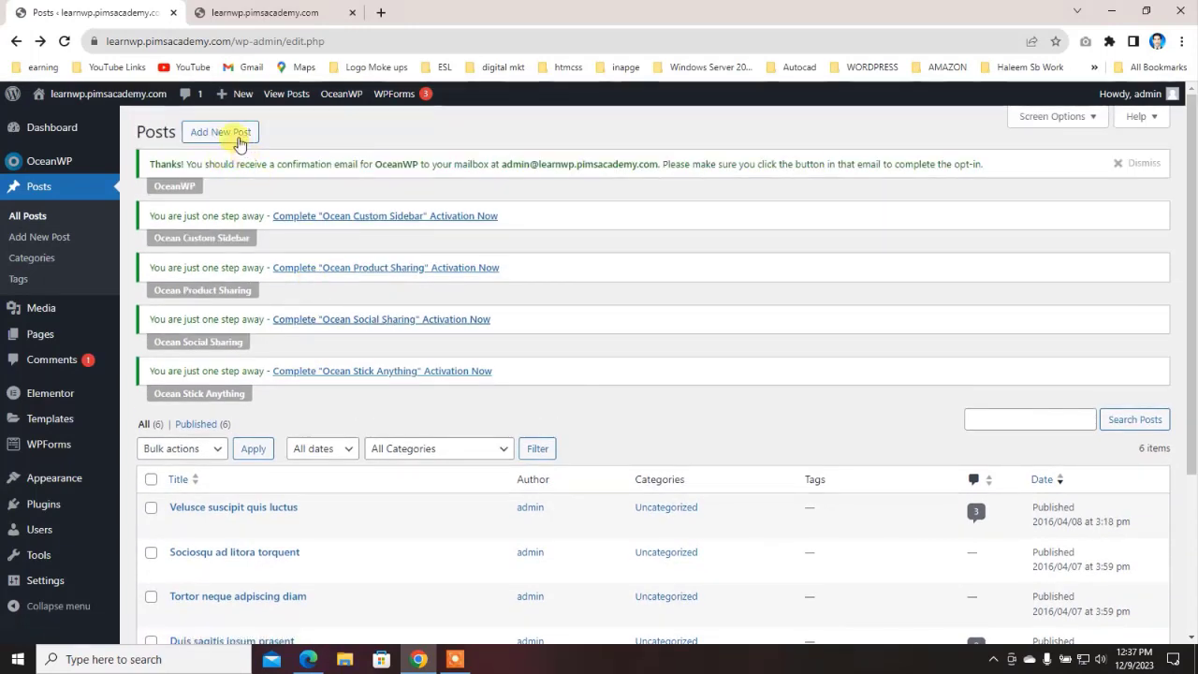
Step: Start a new post and title it "What is WordPress?", copying that heading from page 2 of the WordPress notes PDF in Edge
click(220, 132)
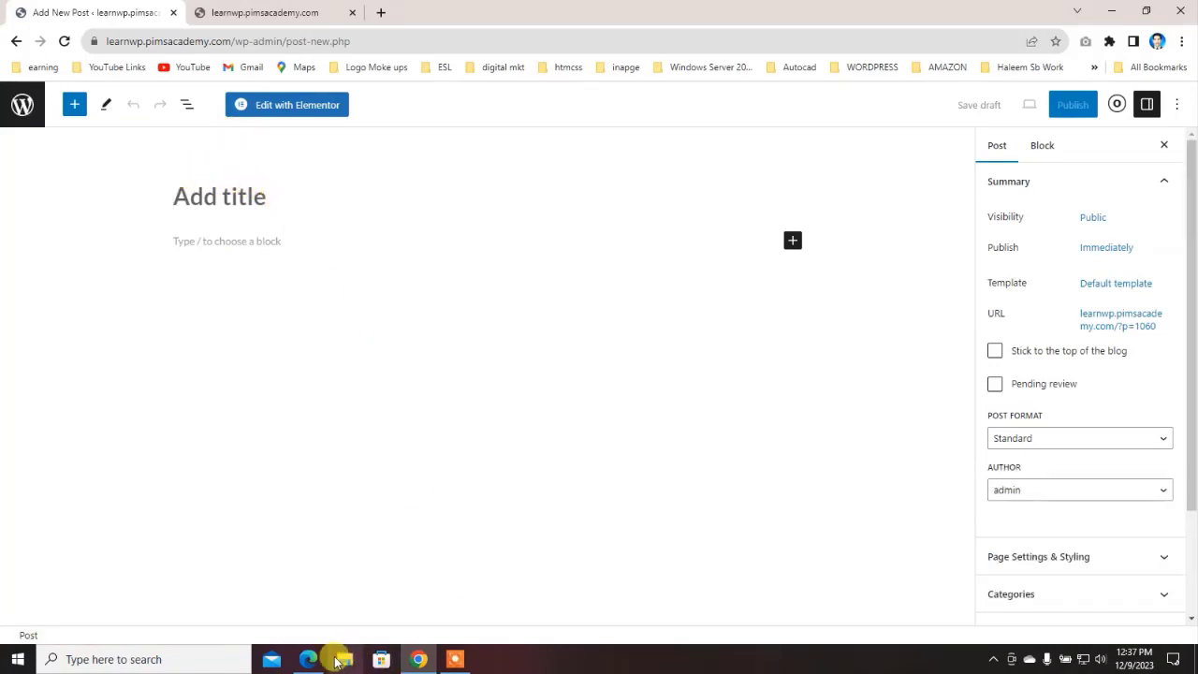
click(306, 660)
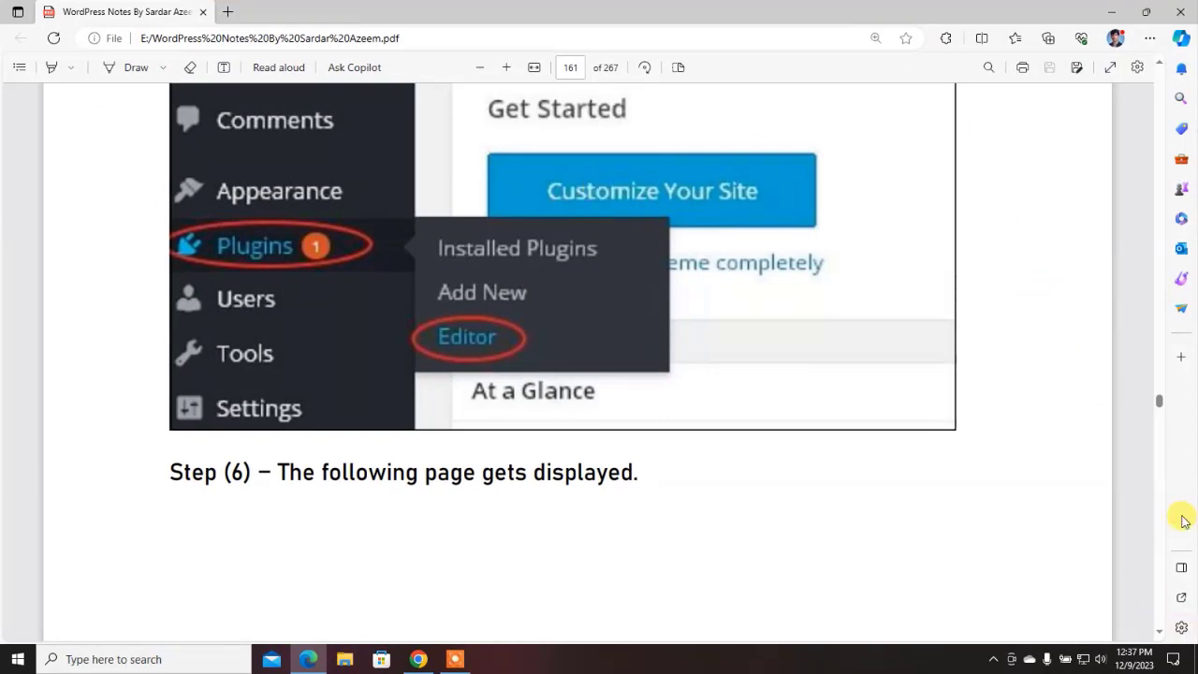
drag(1160, 404, 1153, 291)
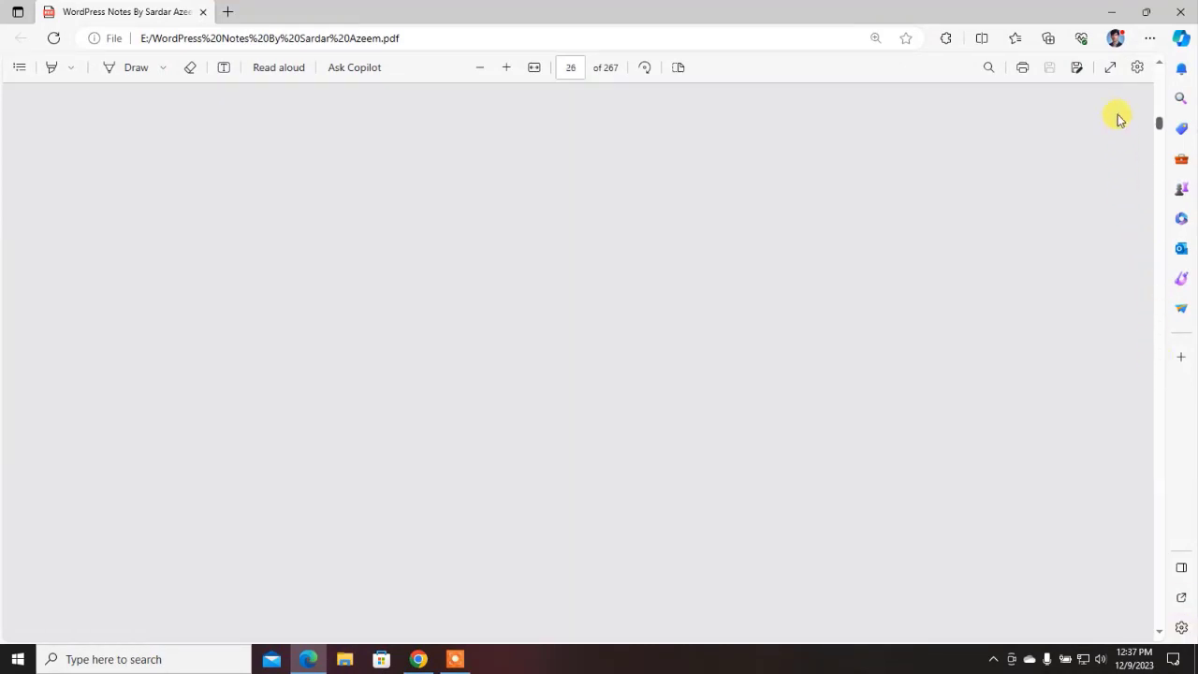
drag(1121, 119, 1128, 76)
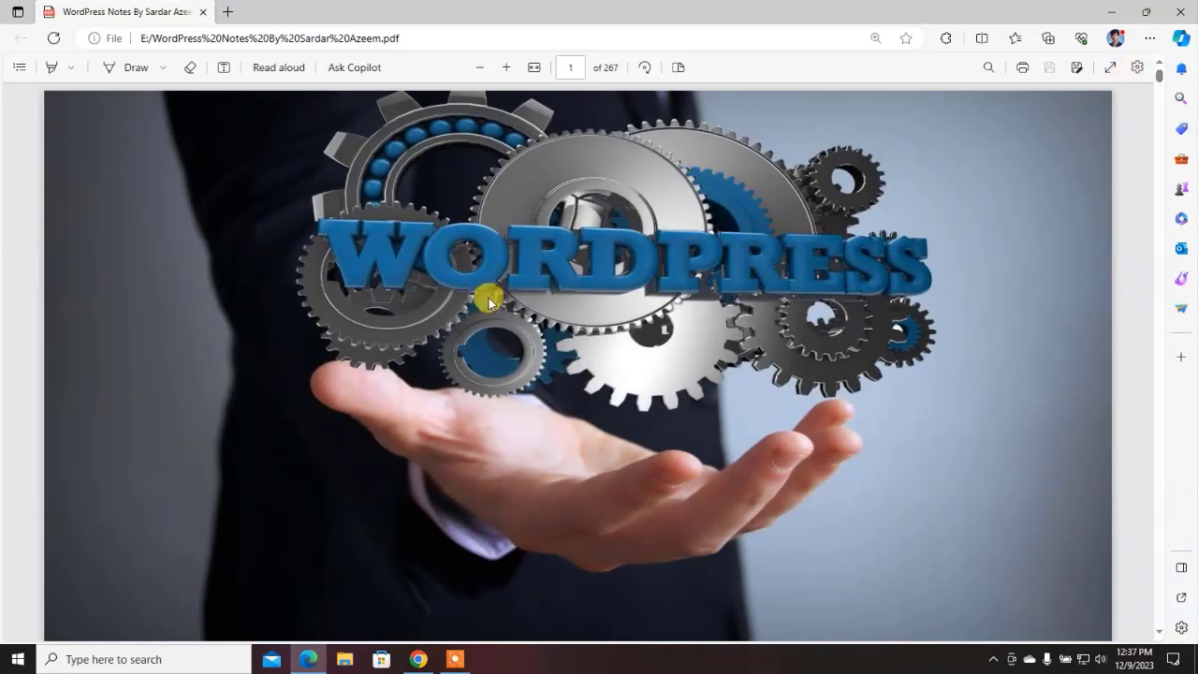
scroll(496, 317, down, 12)
scroll(496, 319, down, 3)
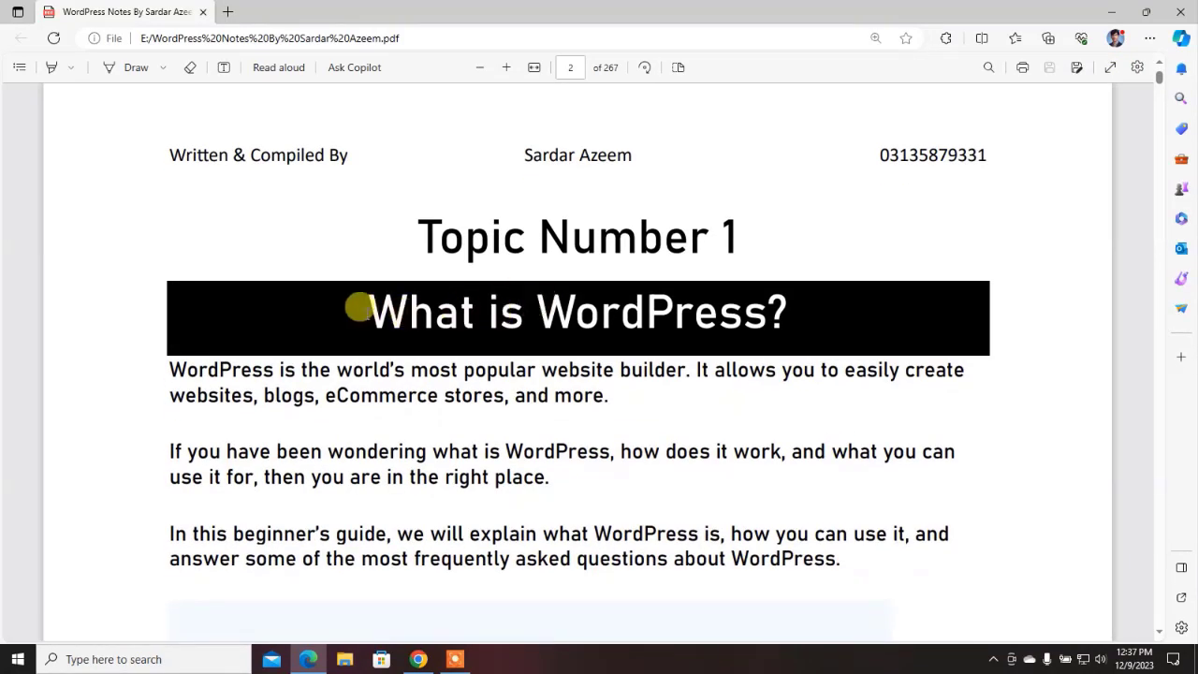
drag(358, 308, 787, 304)
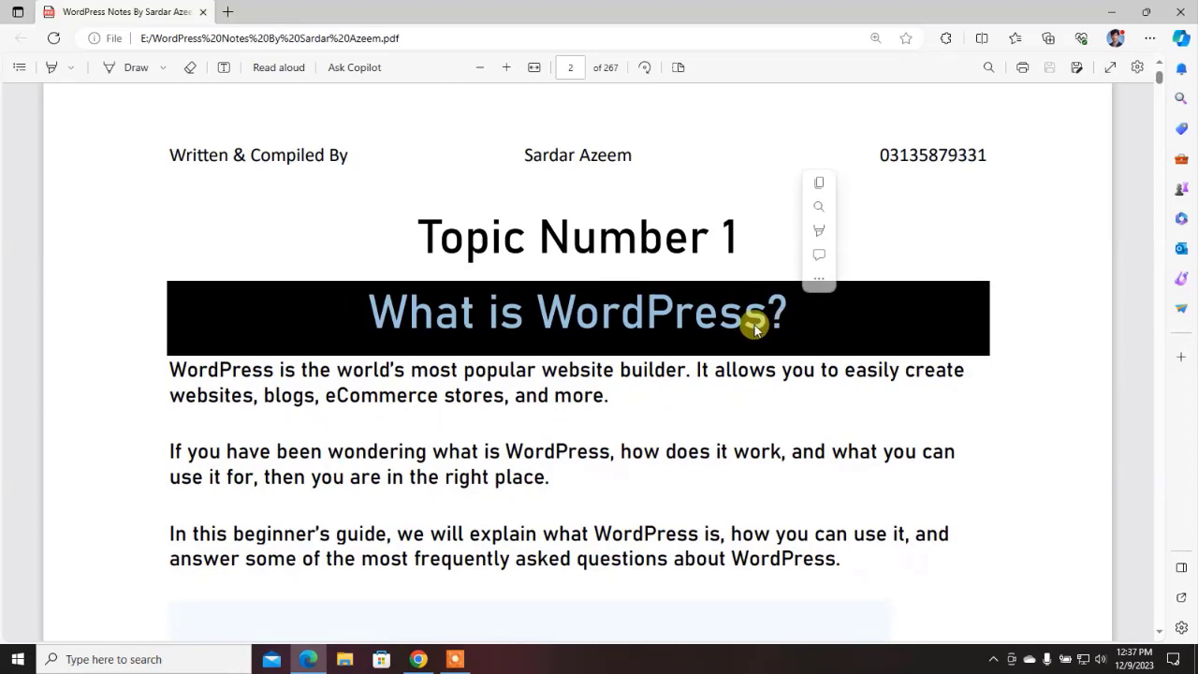
right_click(663, 307)
click(713, 374)
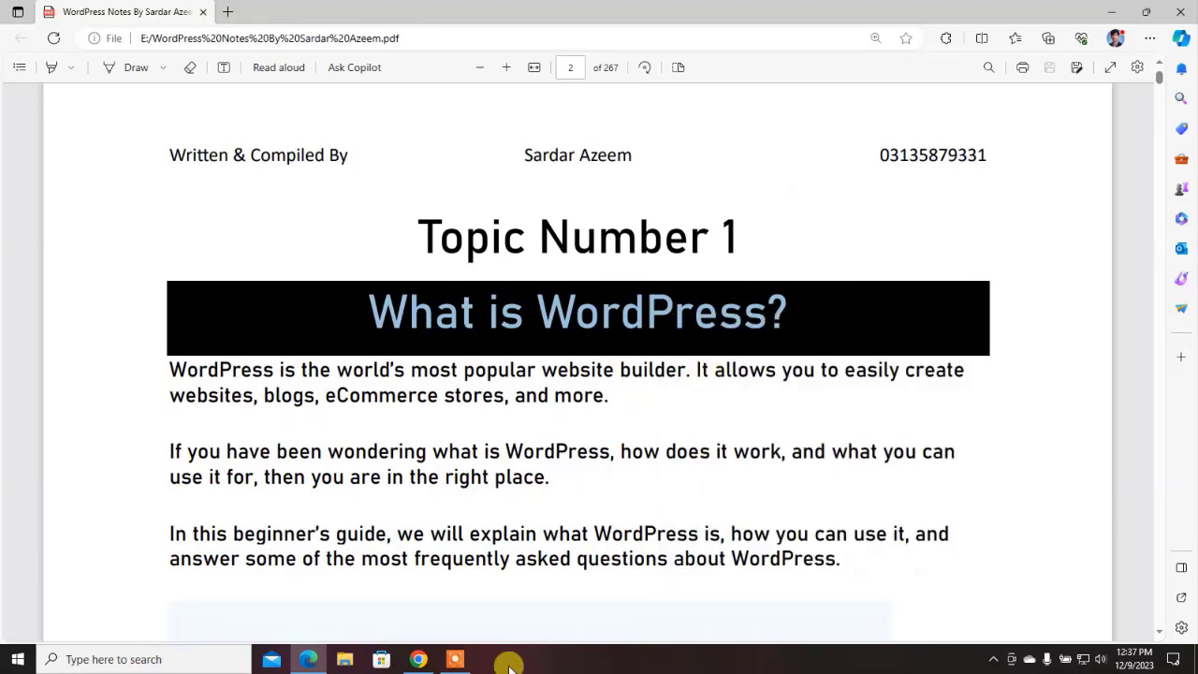
click(418, 659)
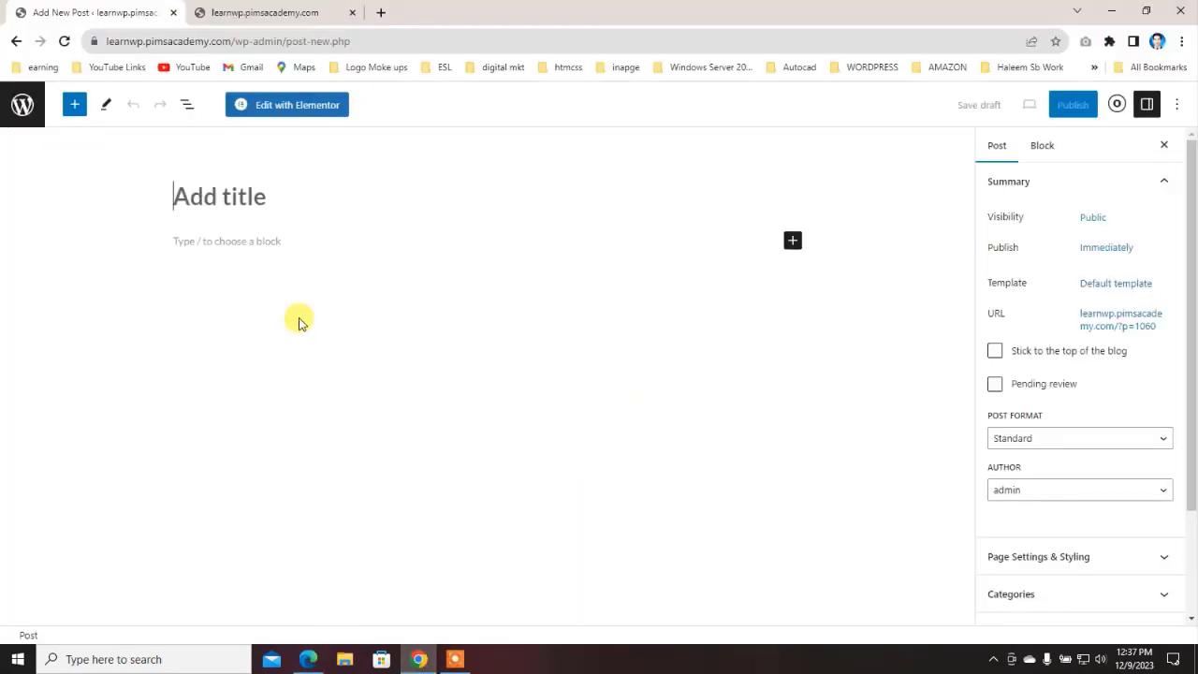
key(ctrl+v)
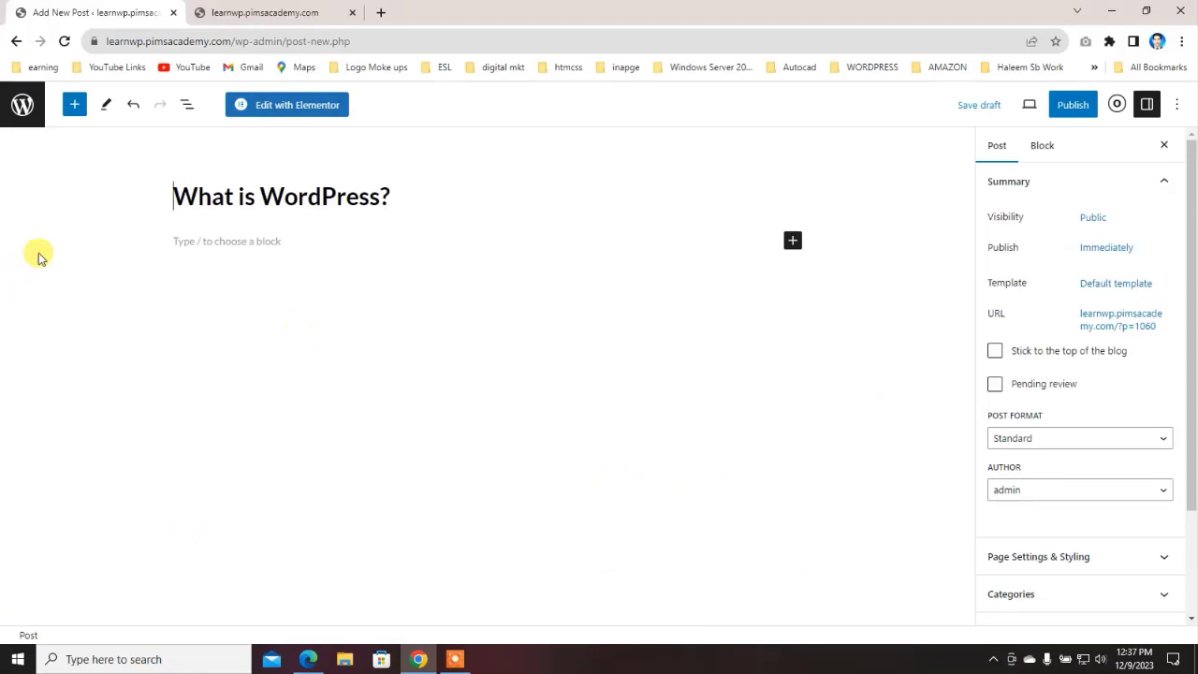
Step: Activate the post's first paragraph block and switch back to the "What is WordPress?" section of the PDF in Edge
click(198, 241)
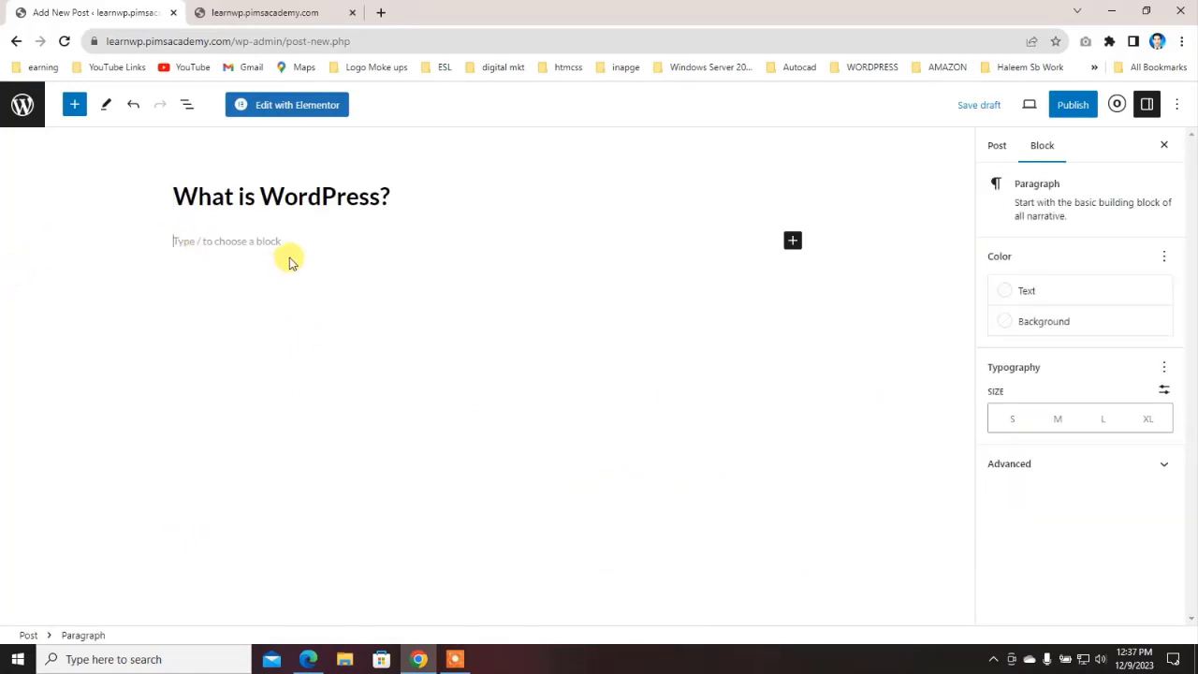
click(308, 657)
scroll(347, 340, down, 2)
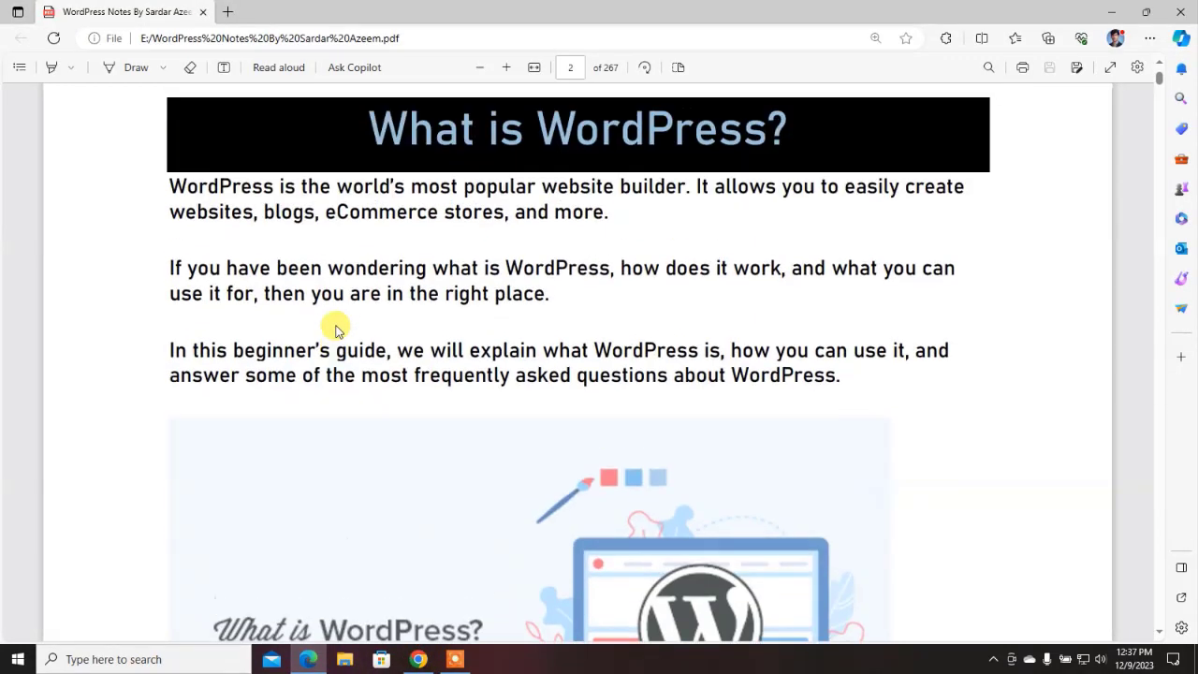
drag(172, 192, 493, 232)
scroll(829, 377, down, 10)
scroll(801, 366, down, 4)
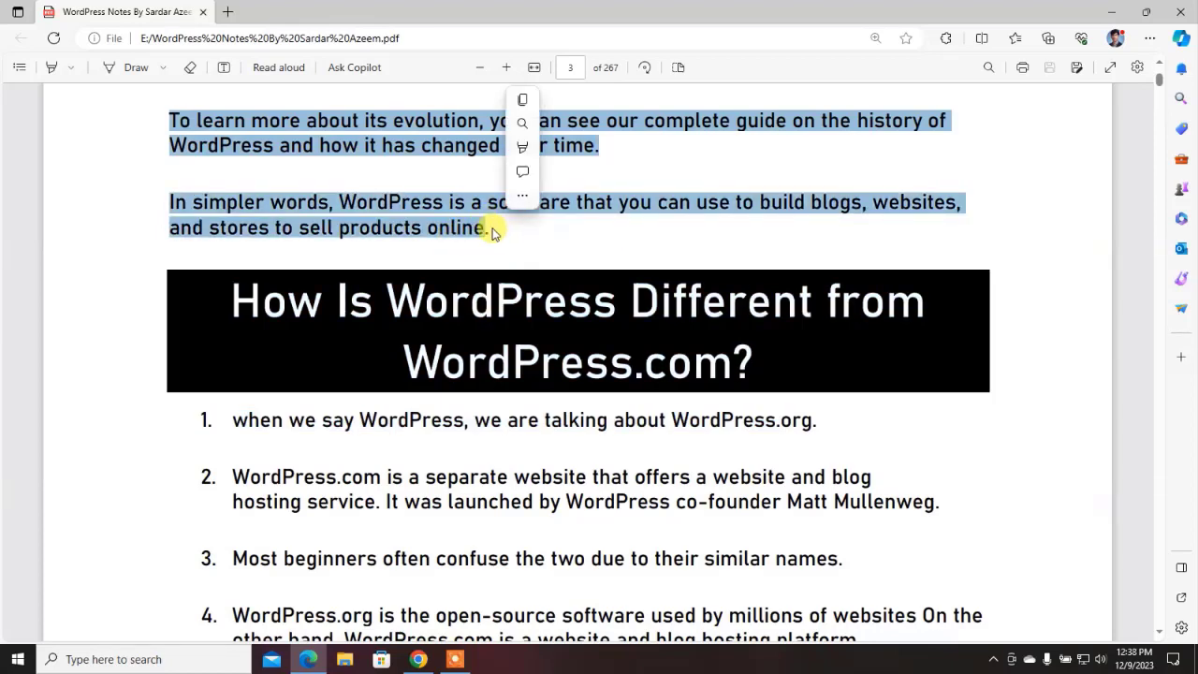
click(487, 230)
scroll(421, 206, up, 7)
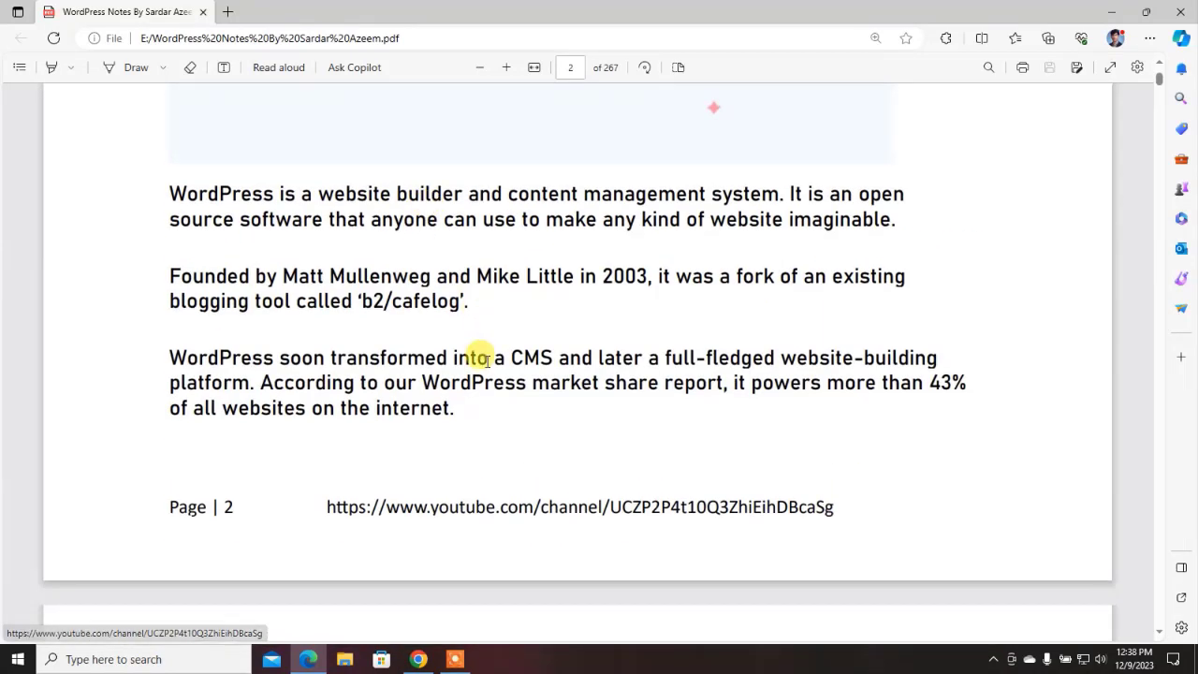
scroll(374, 246, up, 4)
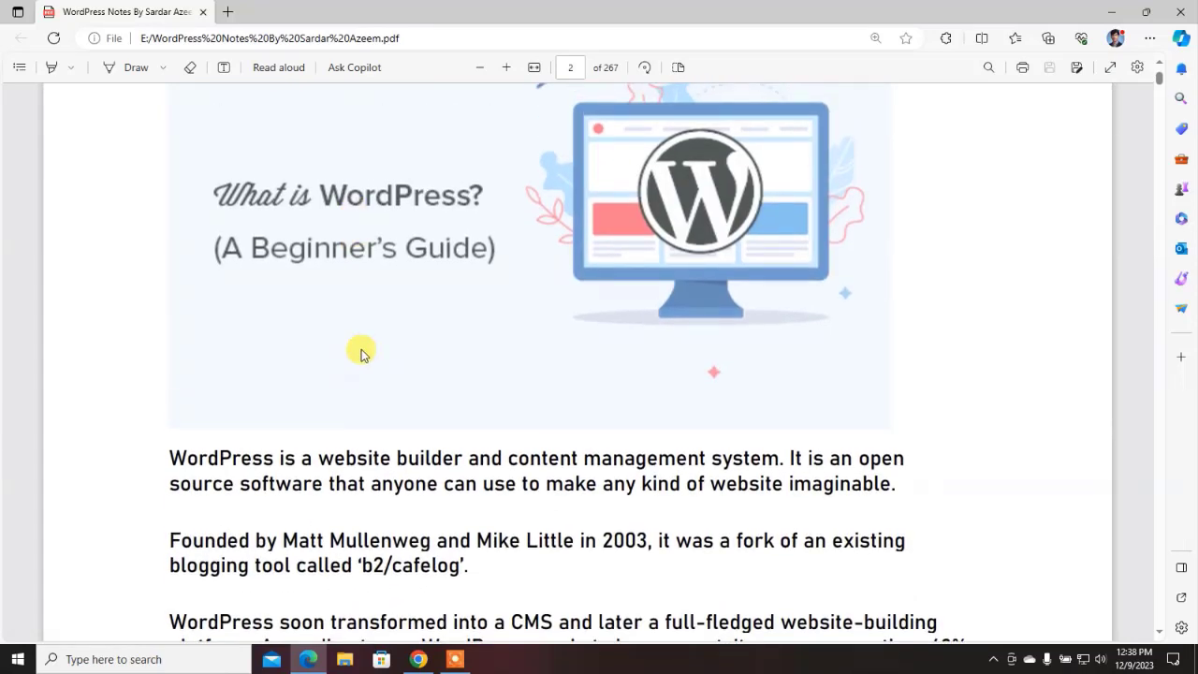
scroll(337, 348, up, 2)
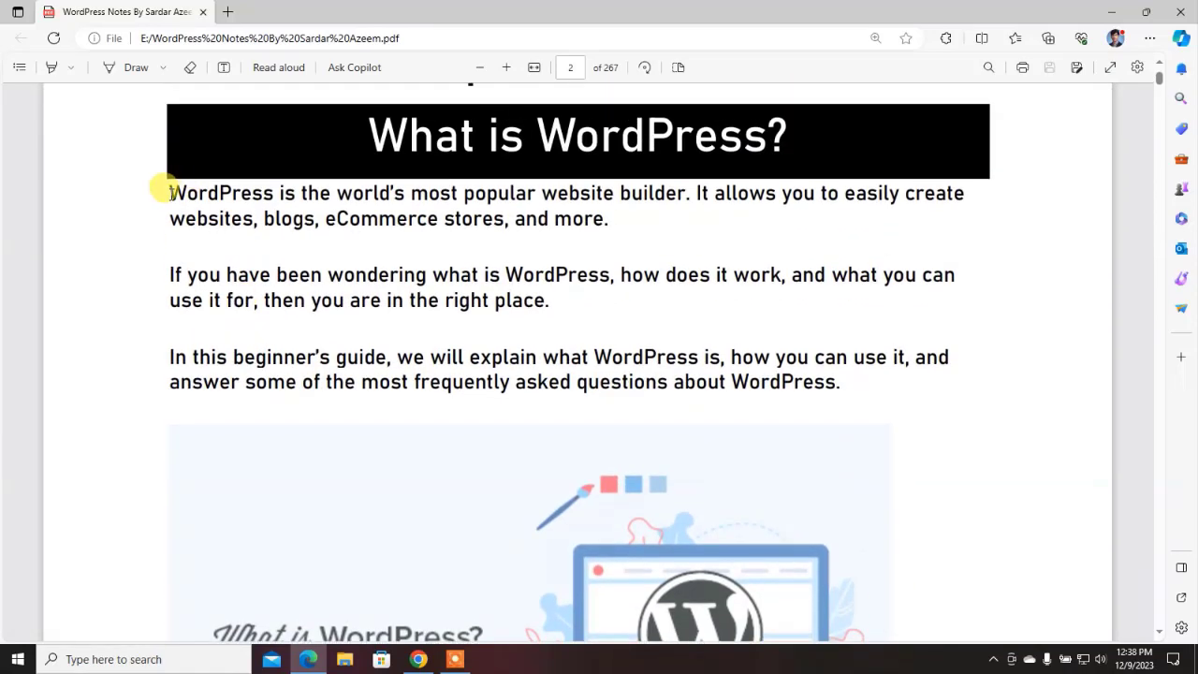
Step: Copy the three introductory paragraphs above the PDF's picture and paste them into the post body in Chrome
drag(188, 197, 846, 219)
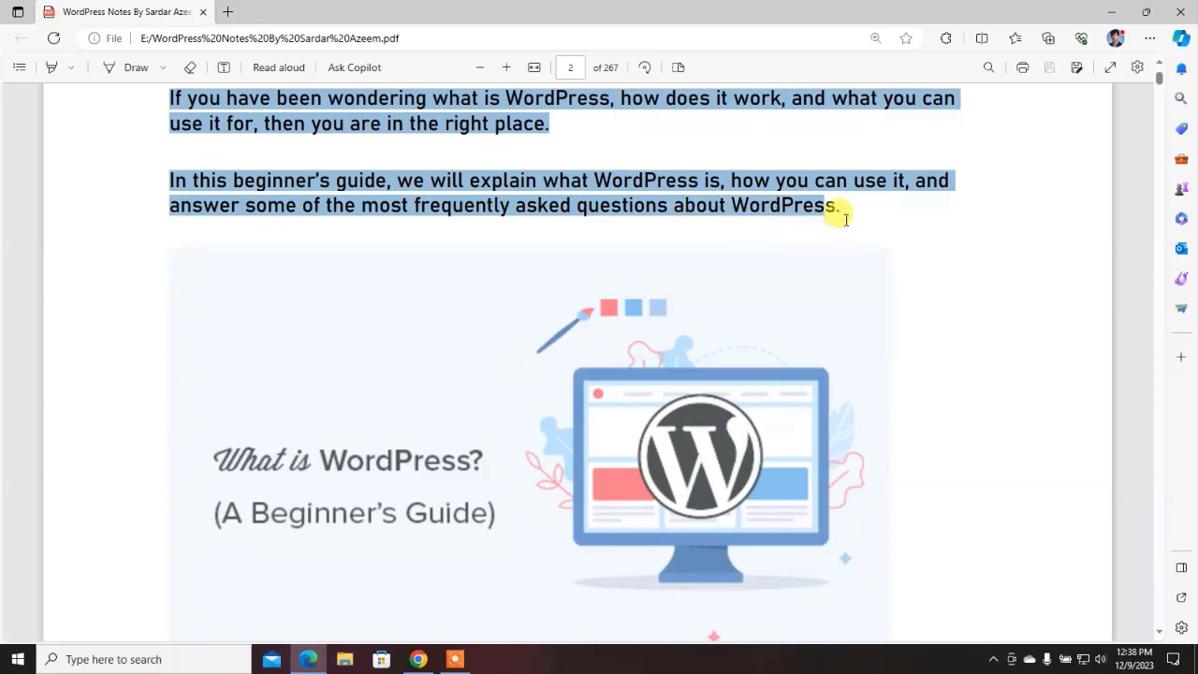
right_click(384, 185)
click(418, 249)
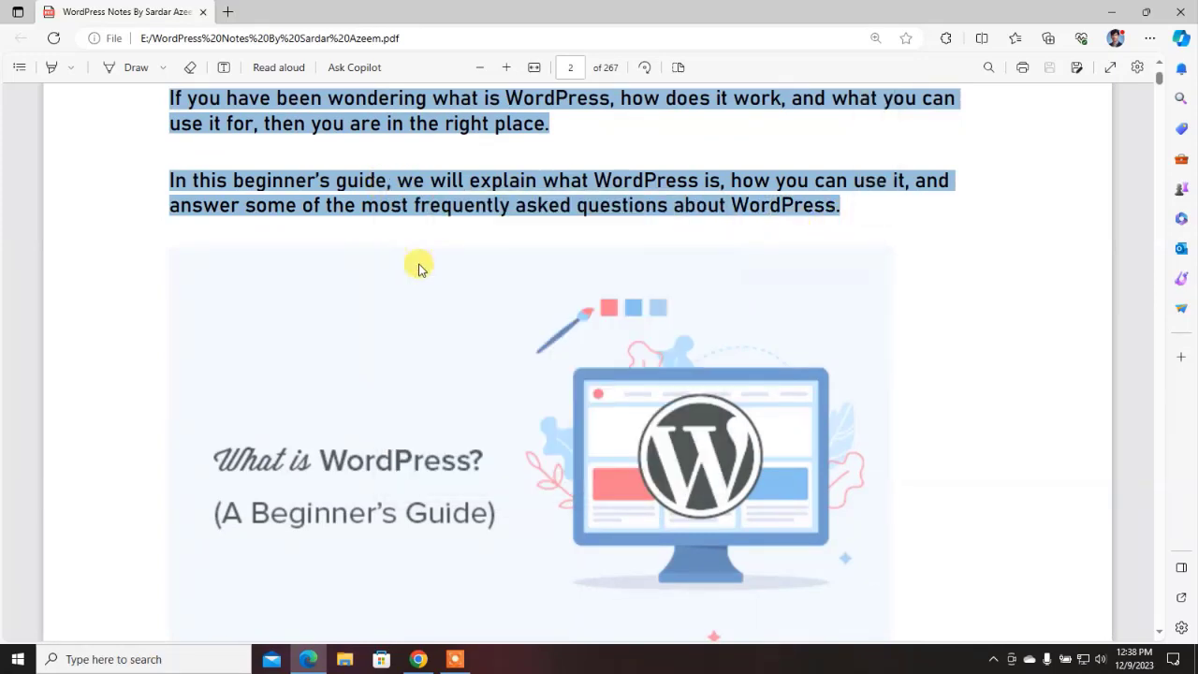
click(421, 661)
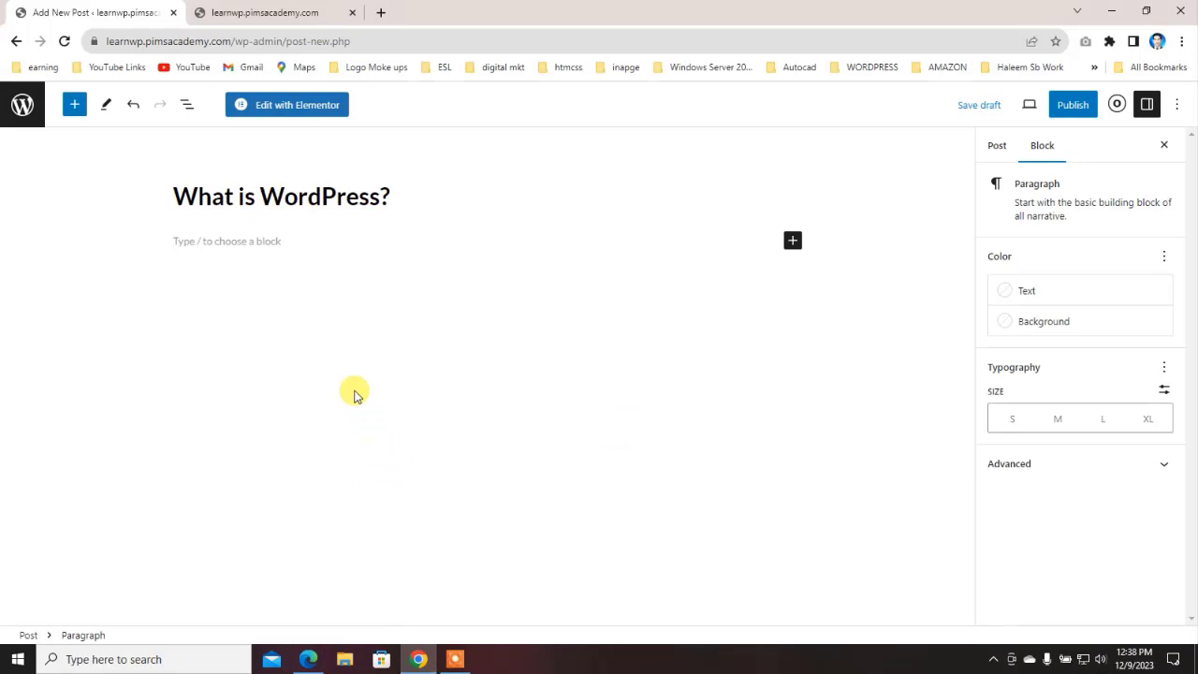
key(ctrl+v)
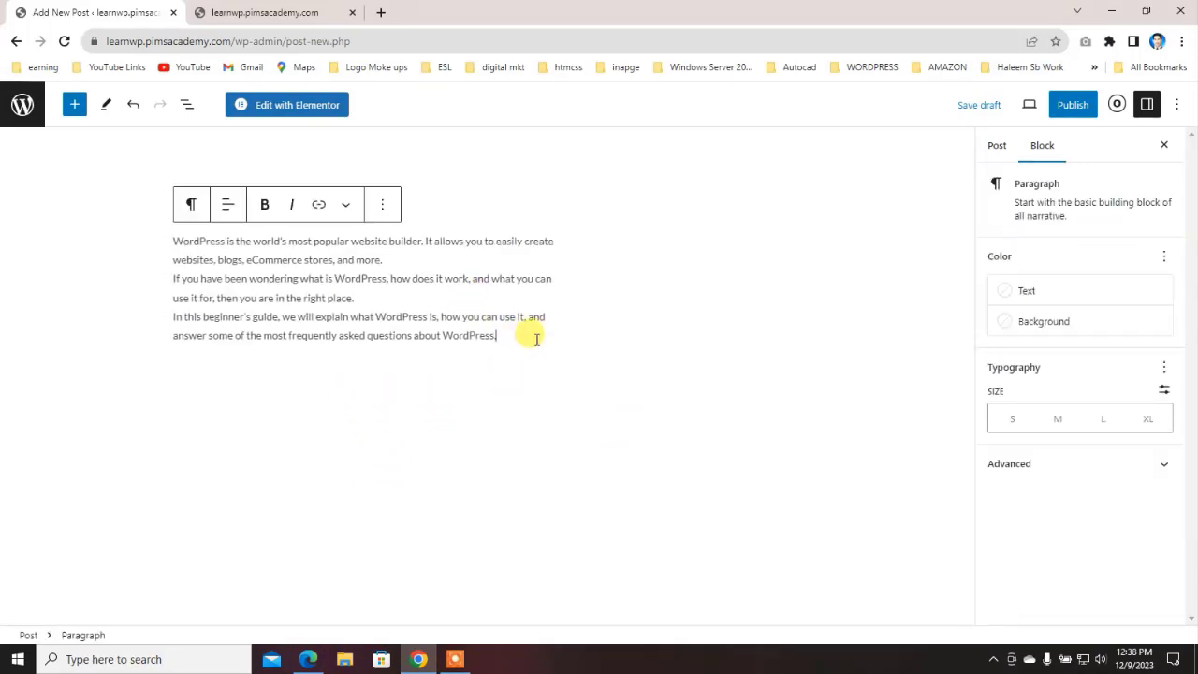
Step: Add an empty block below the pasted text and open the block library at the Image block among the media blocks
key(Return)
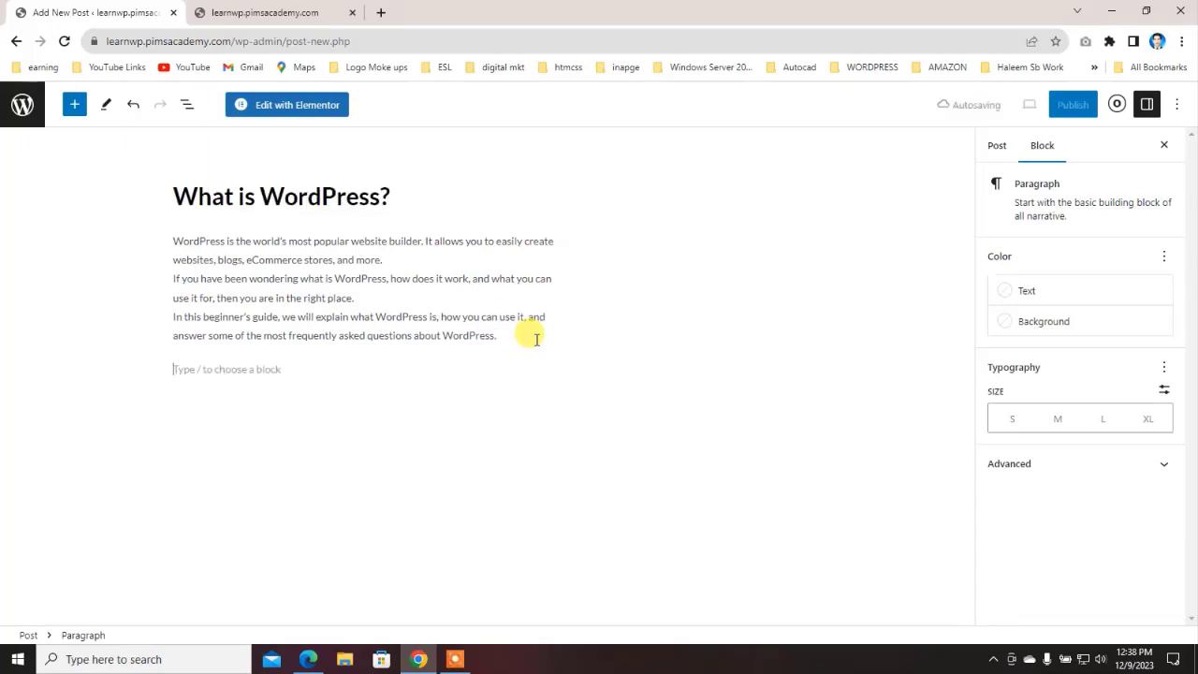
click(74, 104)
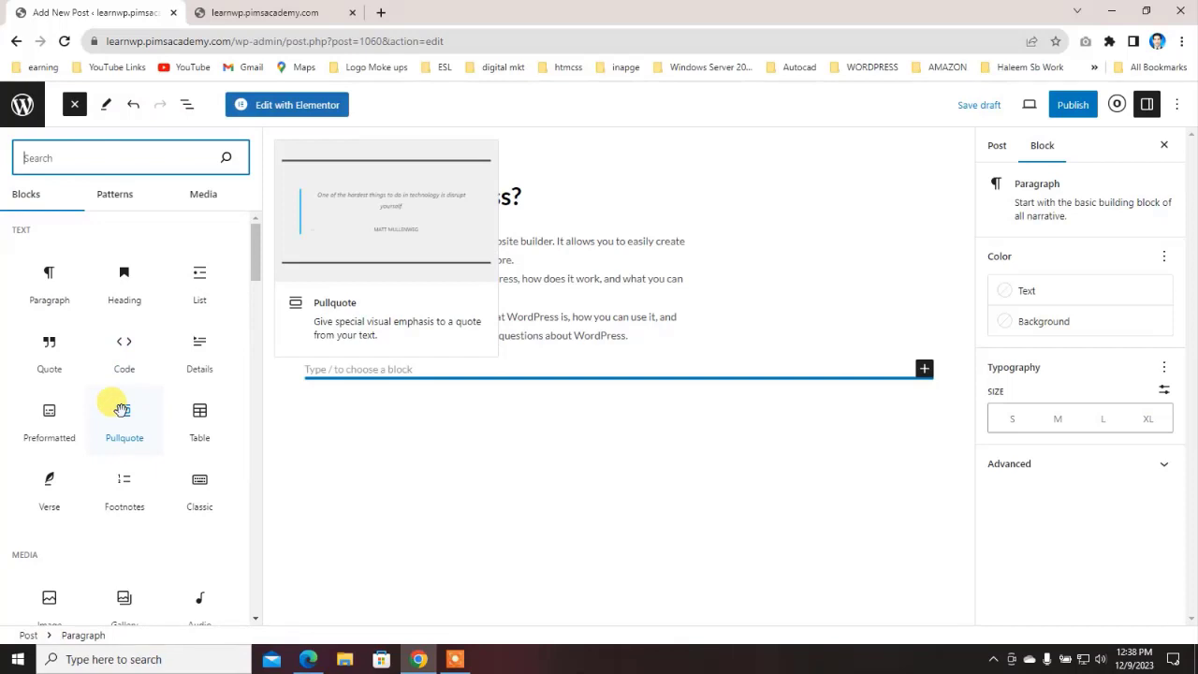
scroll(53, 412, down, 3)
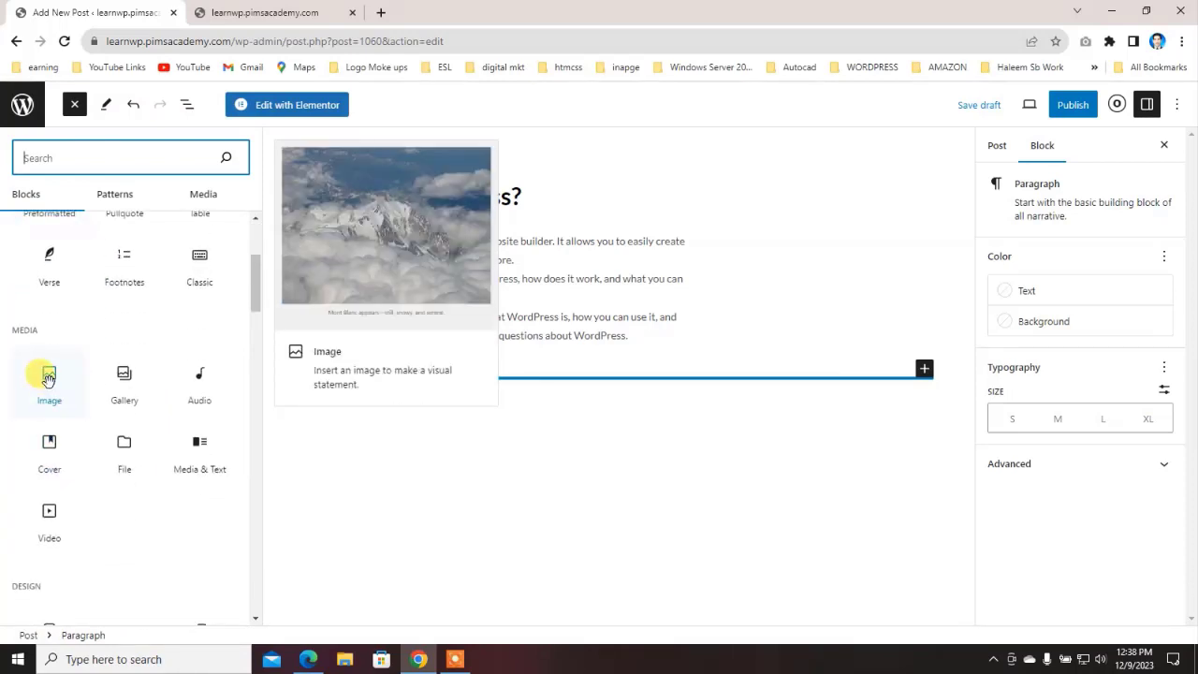
Step: Search Google for "what is wordpress" in a new browser tab and show the image results
click(380, 12)
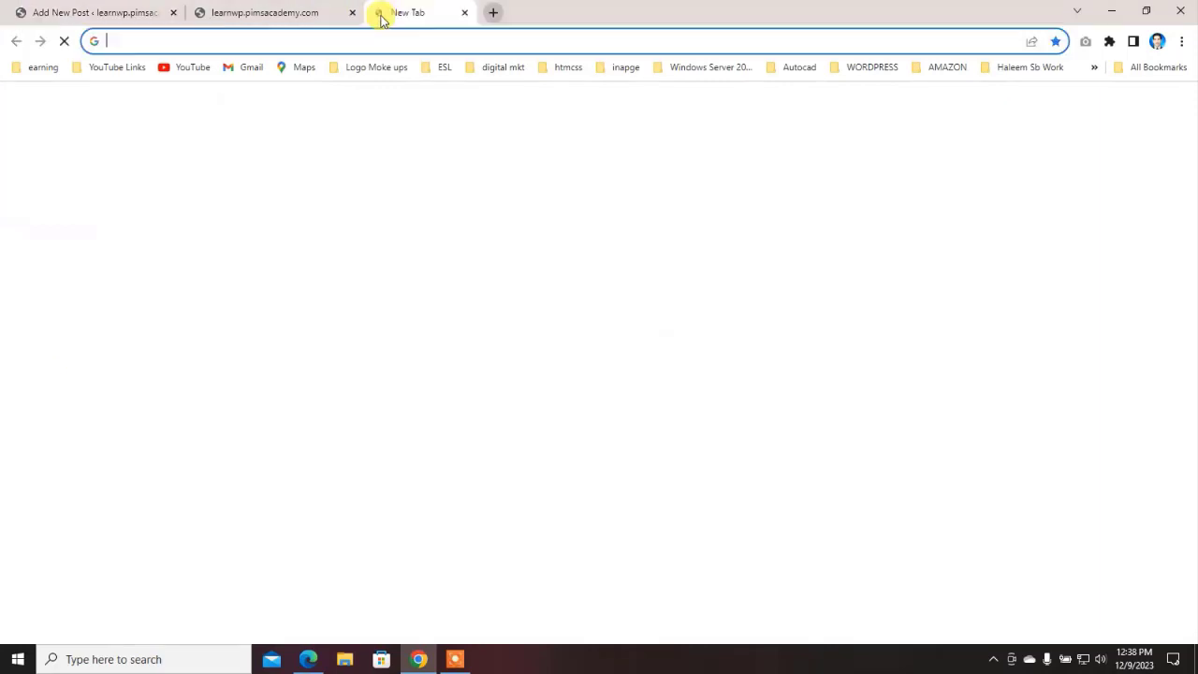
text(what is )
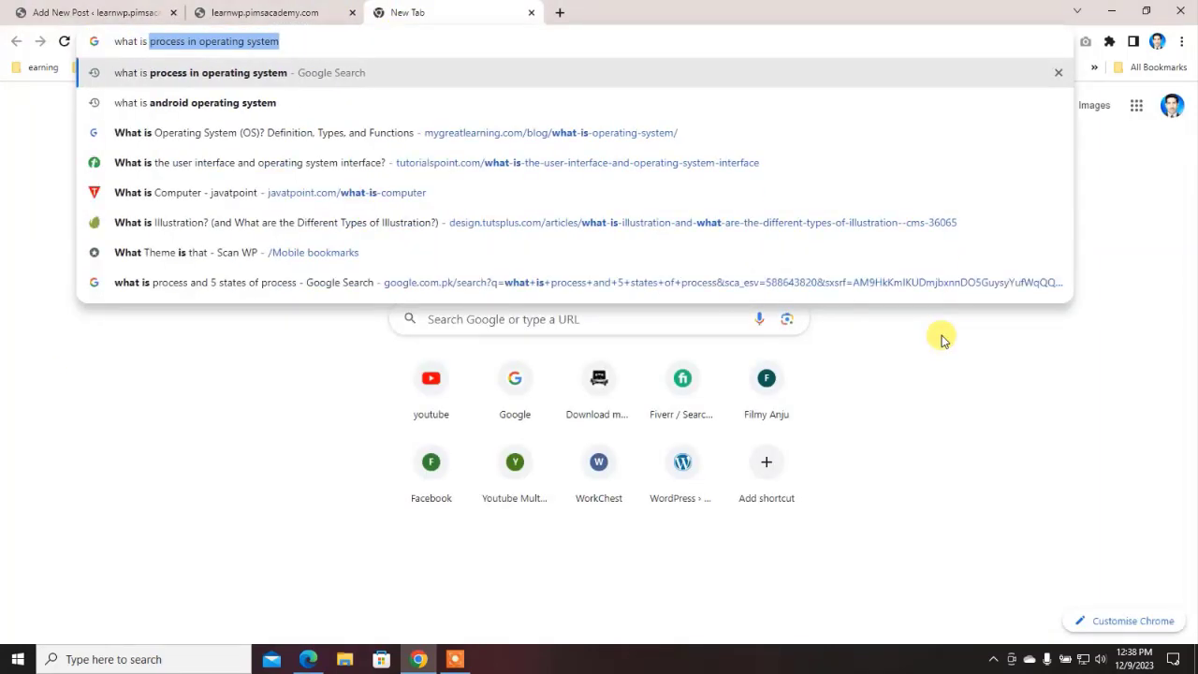
text(wordpress)
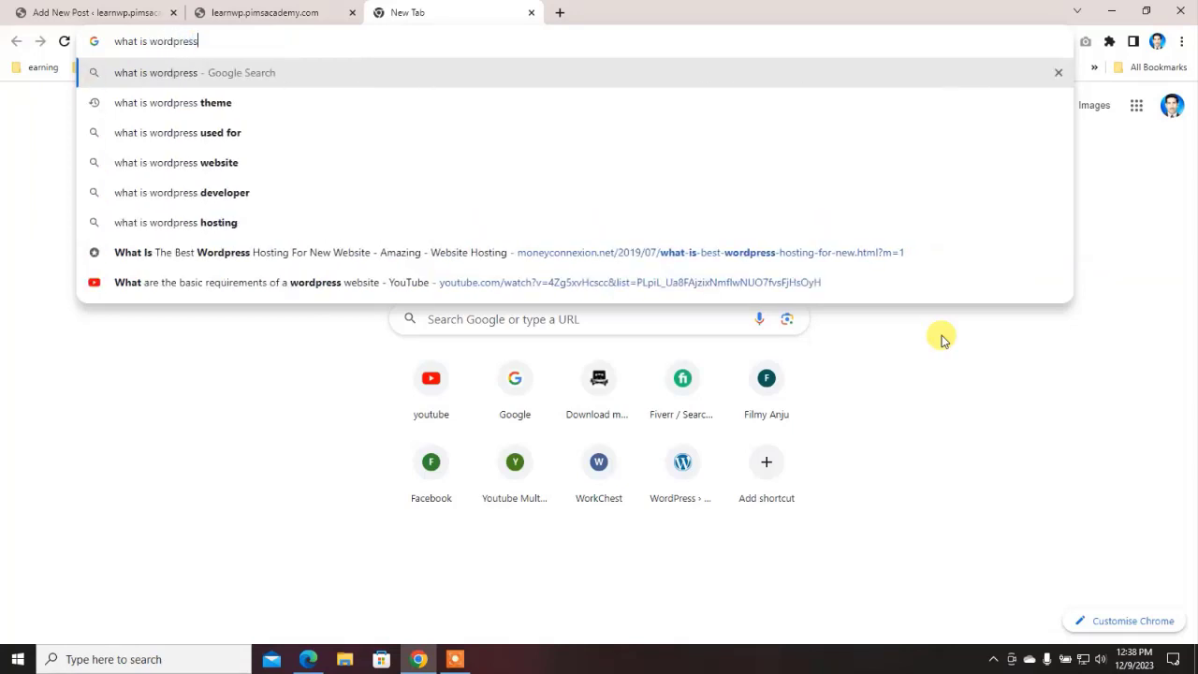
key(Return)
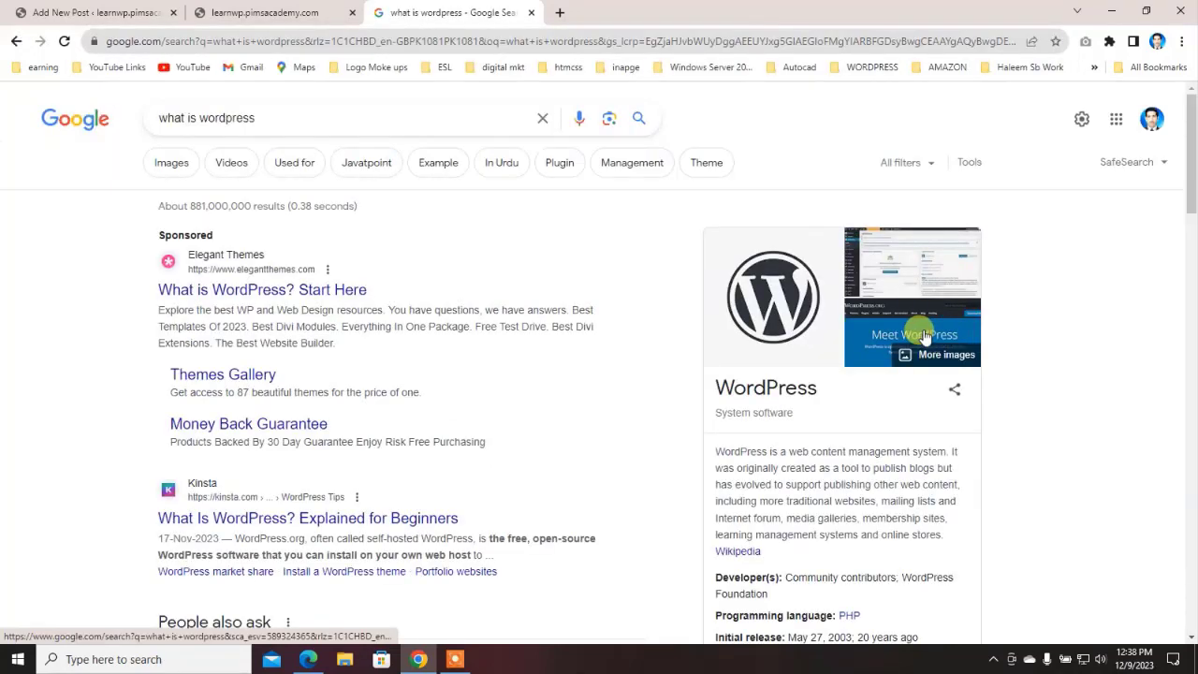
click(189, 166)
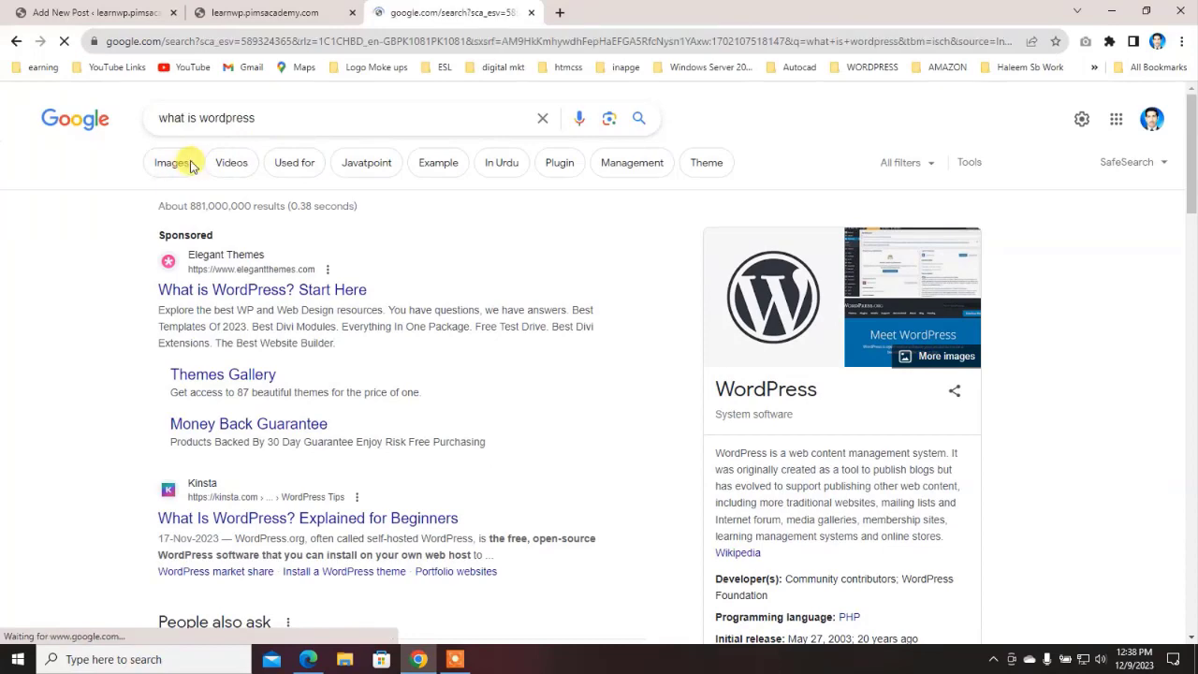
Step: Look through the "what is wordpress" image results for a picture that suits the post
scroll(309, 344, down, 2)
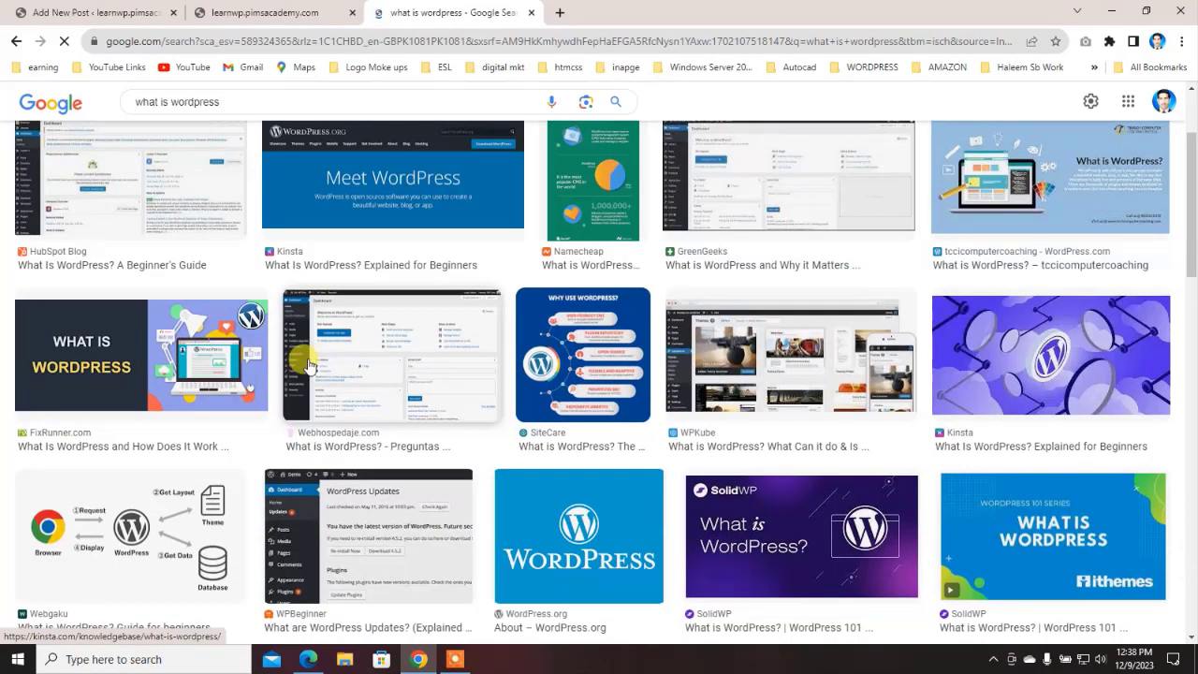
scroll(342, 366, down, 2)
scroll(349, 364, down, 2)
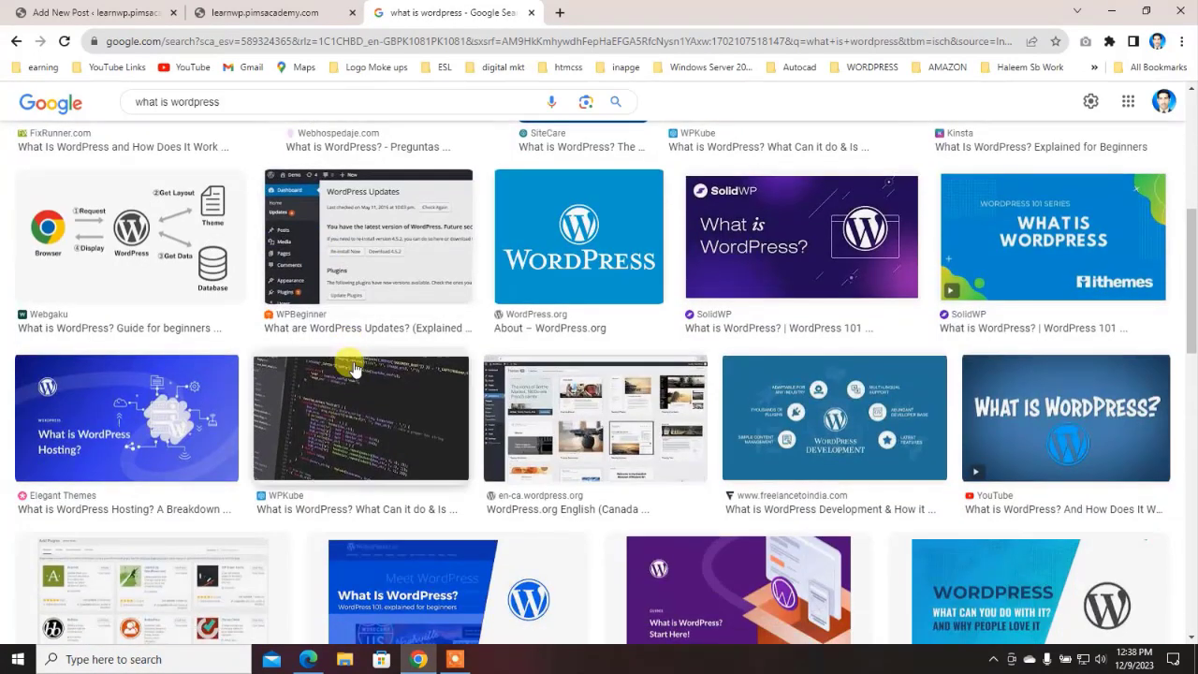
scroll(177, 279, down, 1)
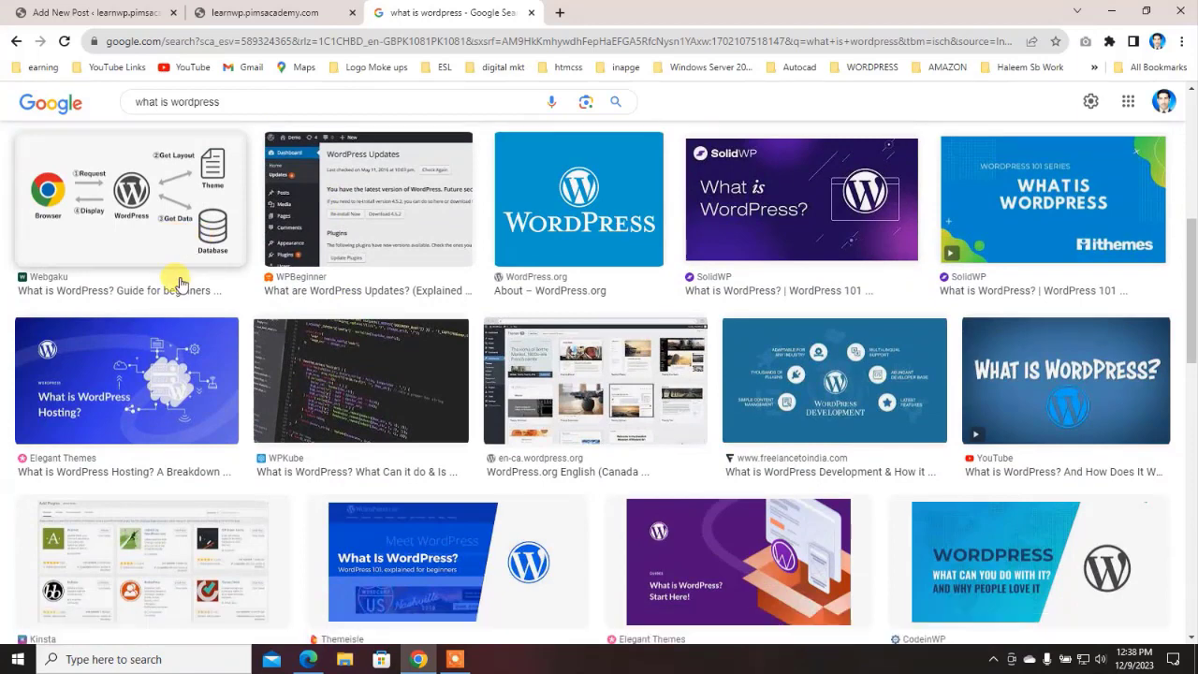
scroll(226, 300, up, 1)
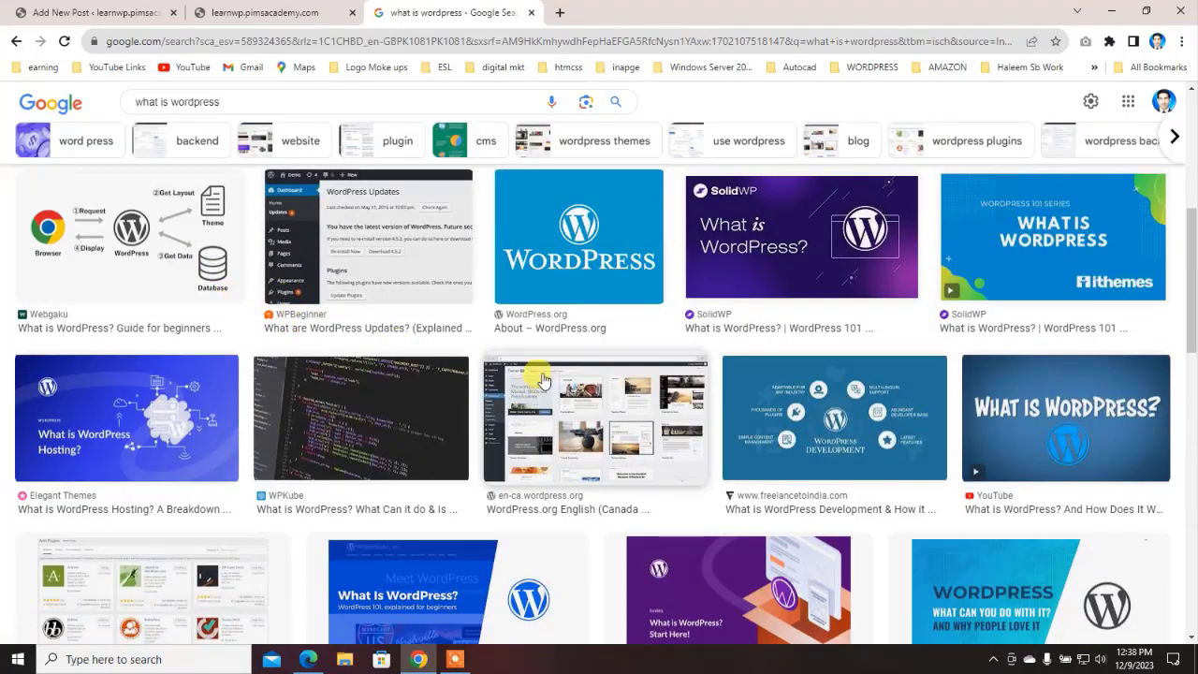
scroll(861, 428, down, 3)
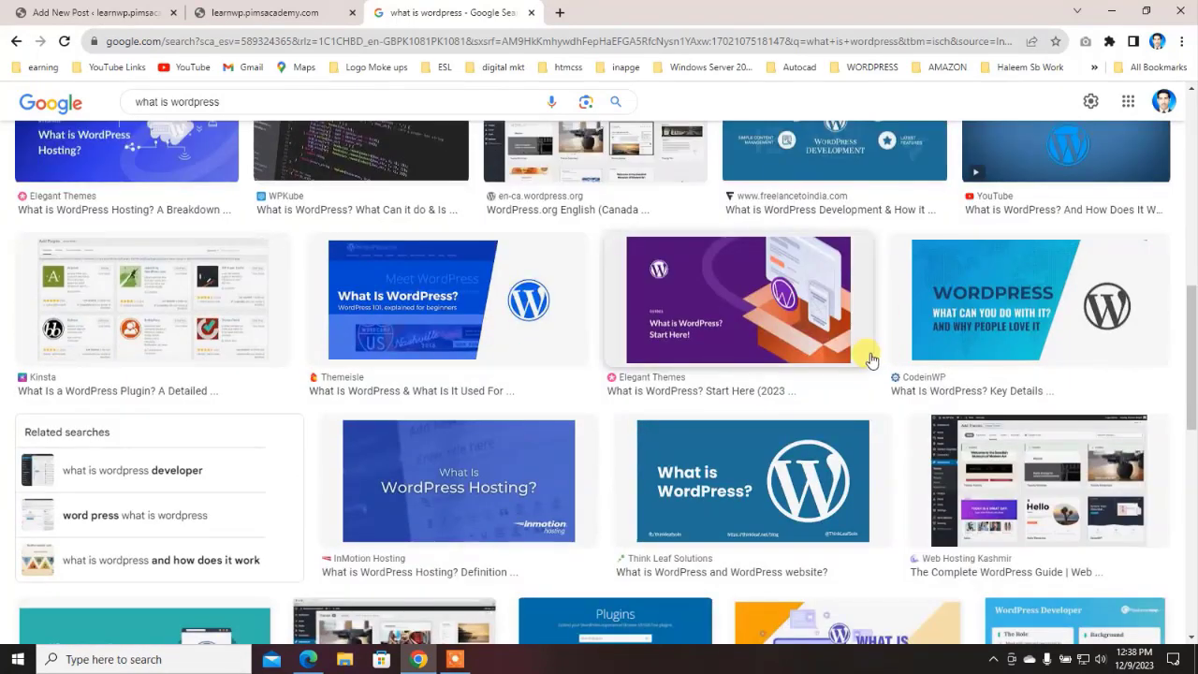
scroll(856, 362, down, 2)
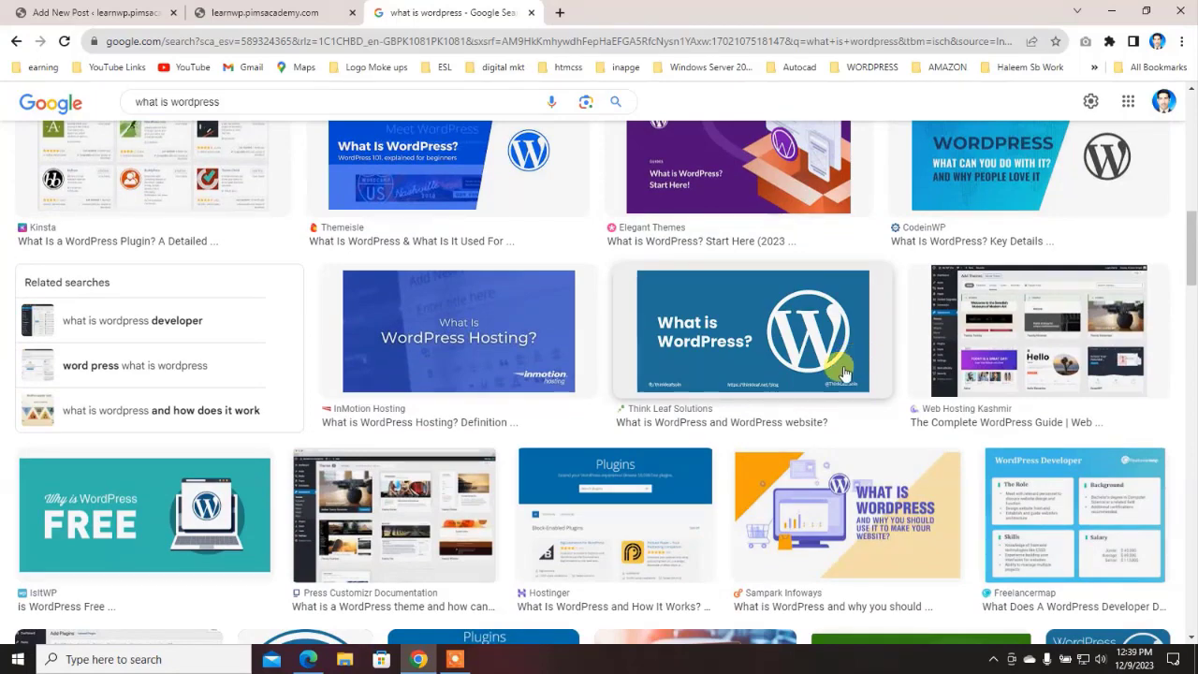
scroll(868, 360, down, 3)
scroll(835, 374, down, 1)
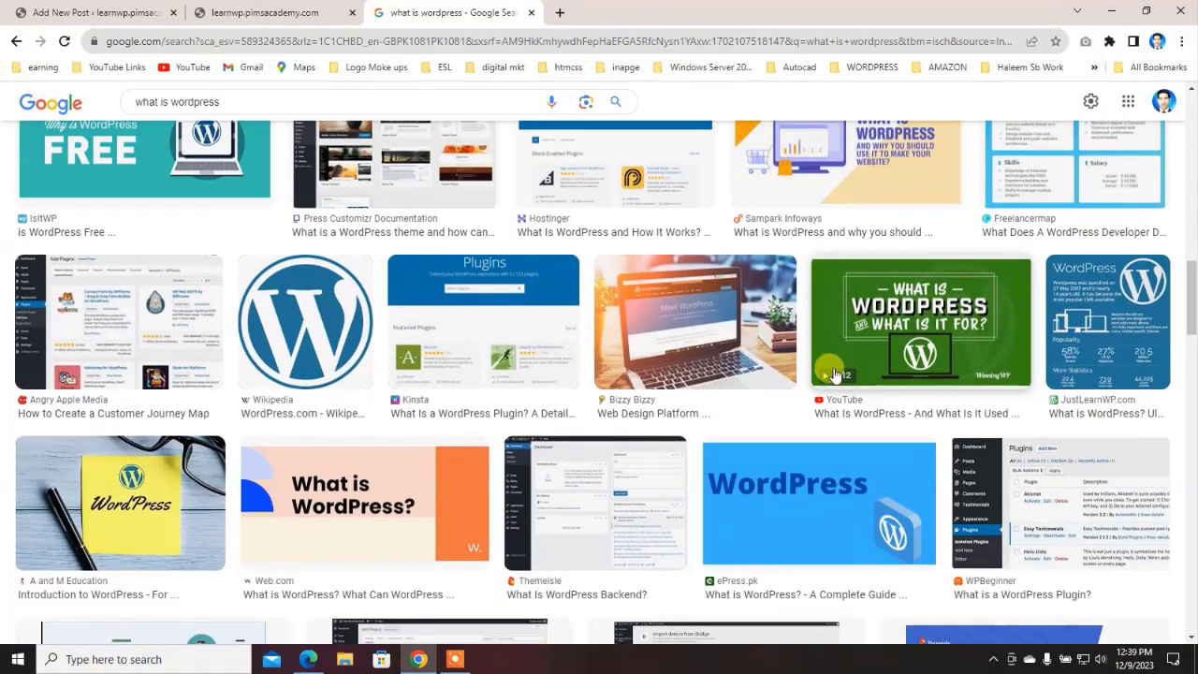
scroll(820, 381, down, 2)
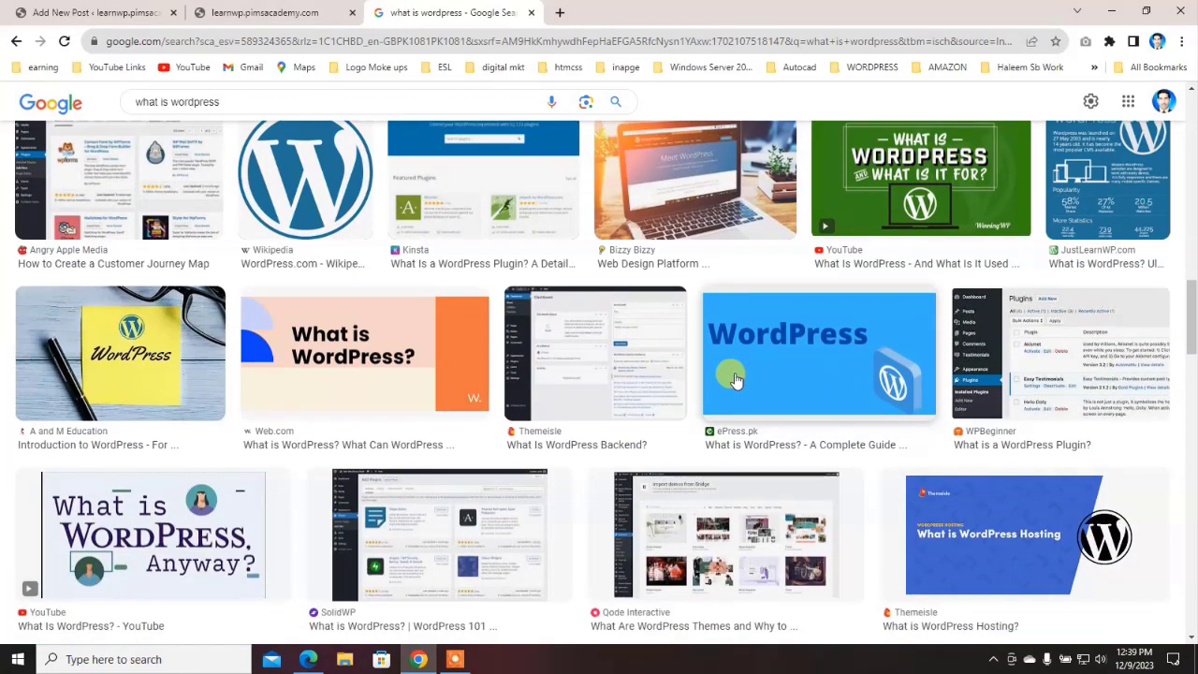
scroll(281, 495, down, 3)
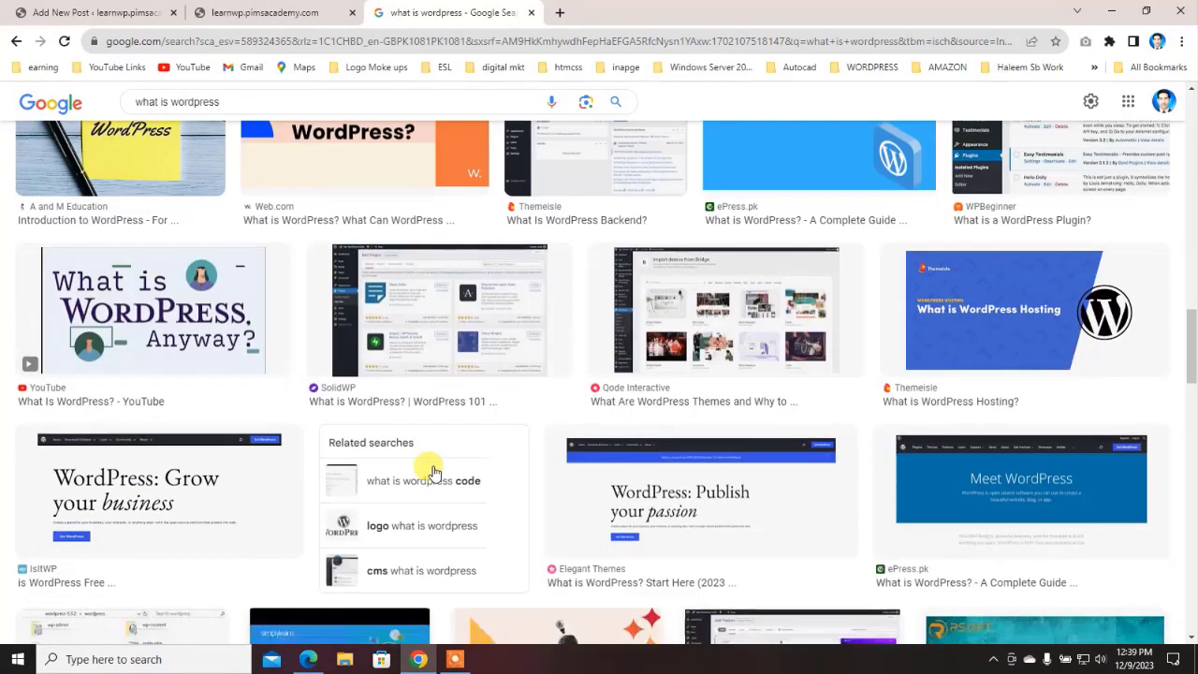
scroll(436, 468, up, 5)
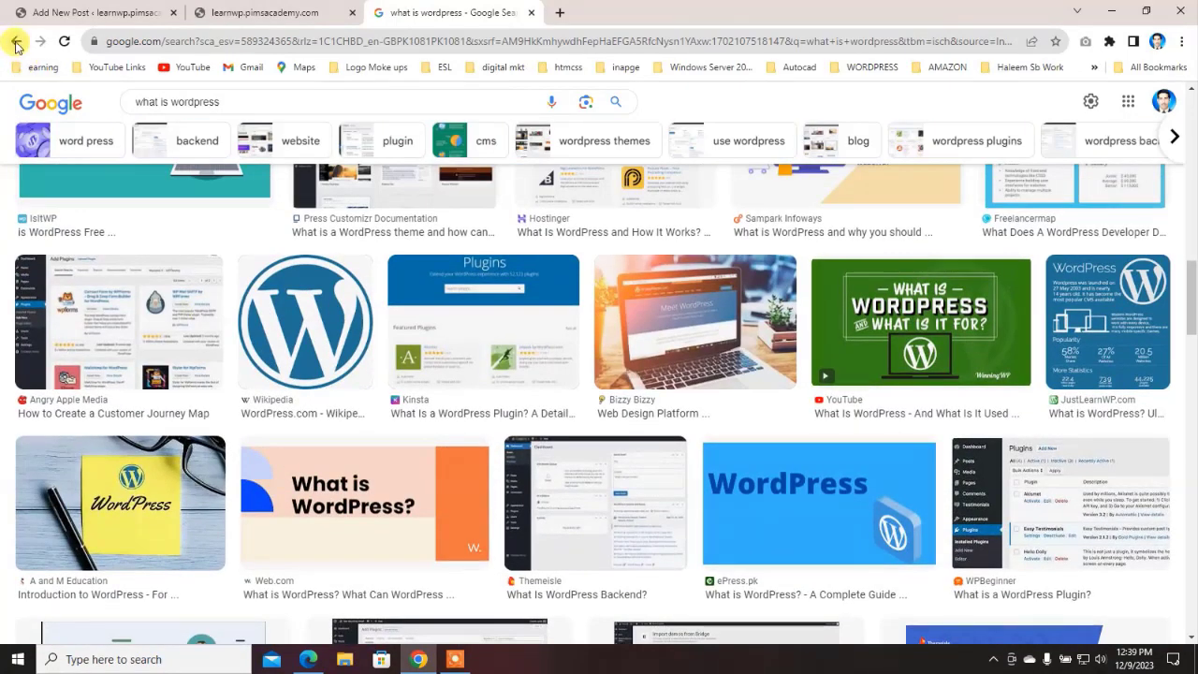
Step: Return to the "what is wordpress" web results and look through them for a suitable image source
click(16, 44)
scroll(450, 365, down, 3)
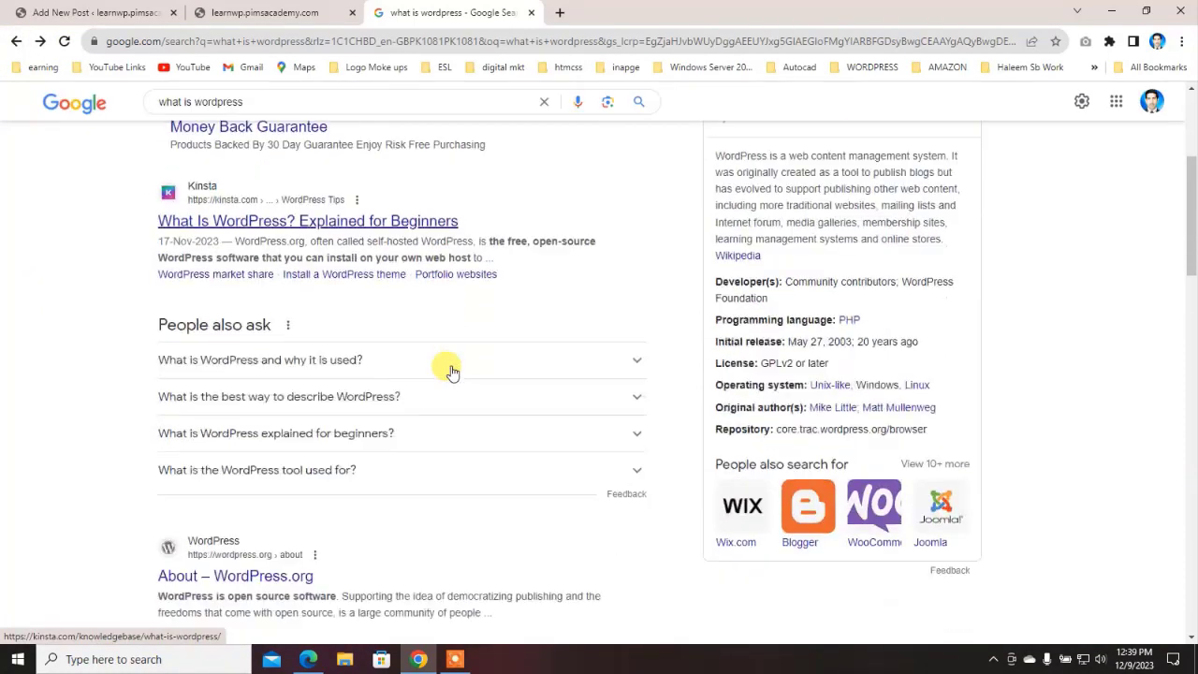
scroll(449, 370, down, 5)
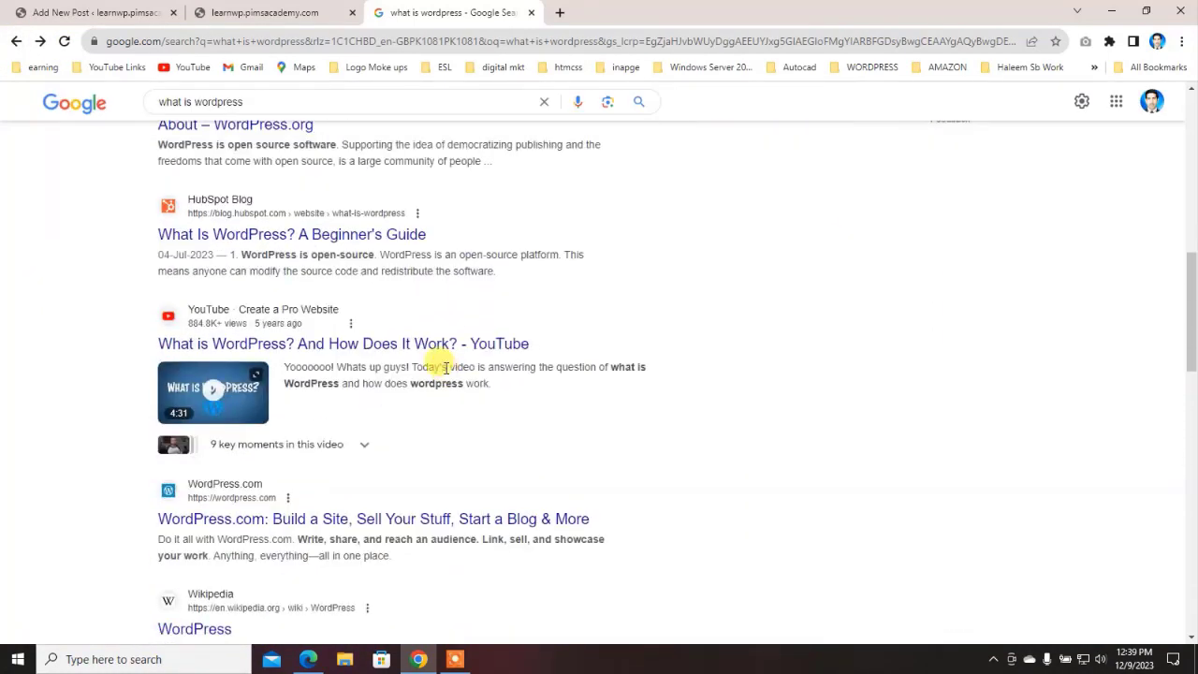
scroll(446, 367, down, 4)
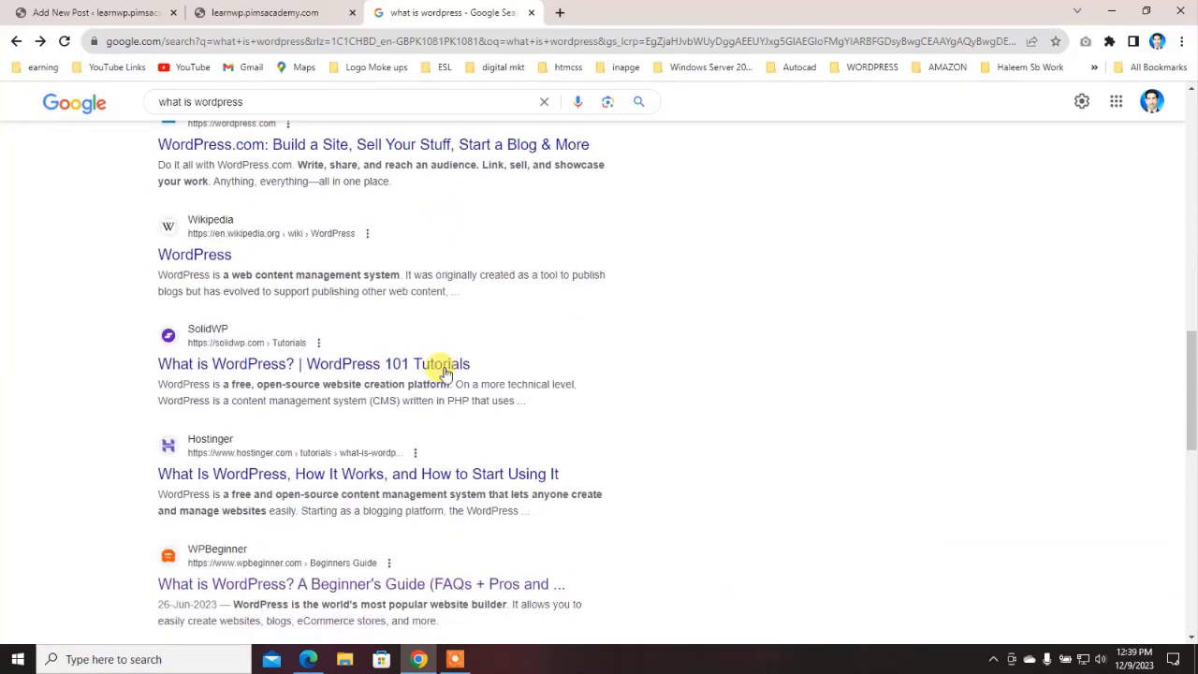
scroll(446, 373, down, 2)
scroll(446, 372, down, 2)
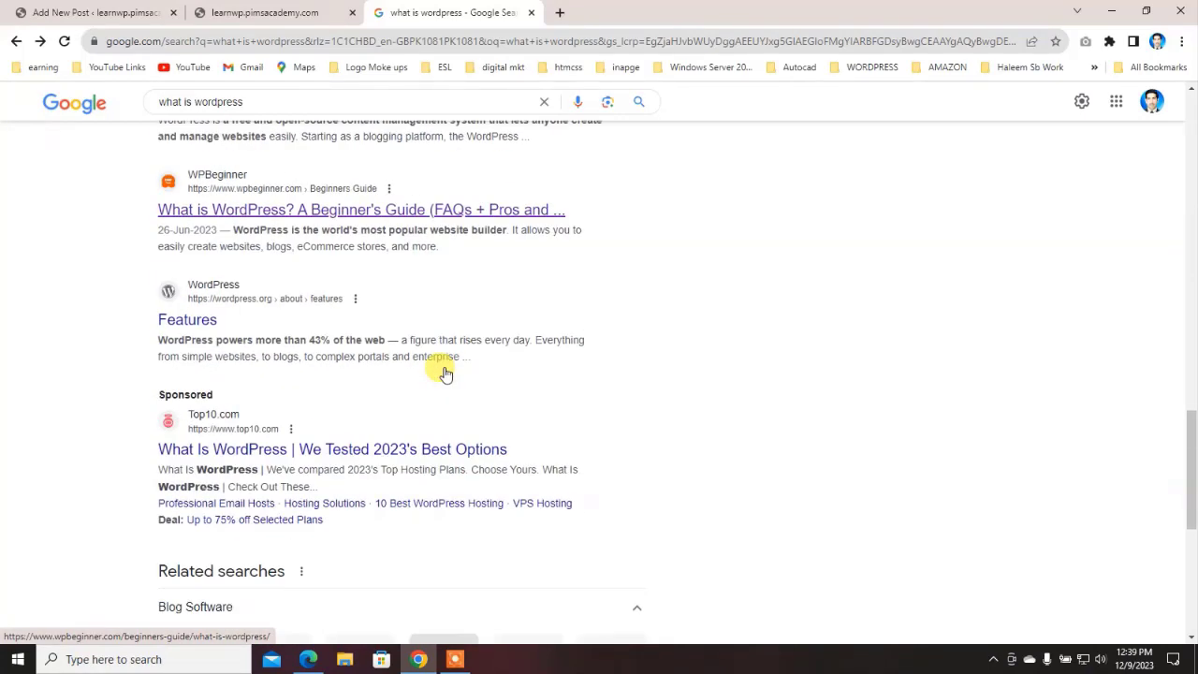
scroll(446, 372, down, 4)
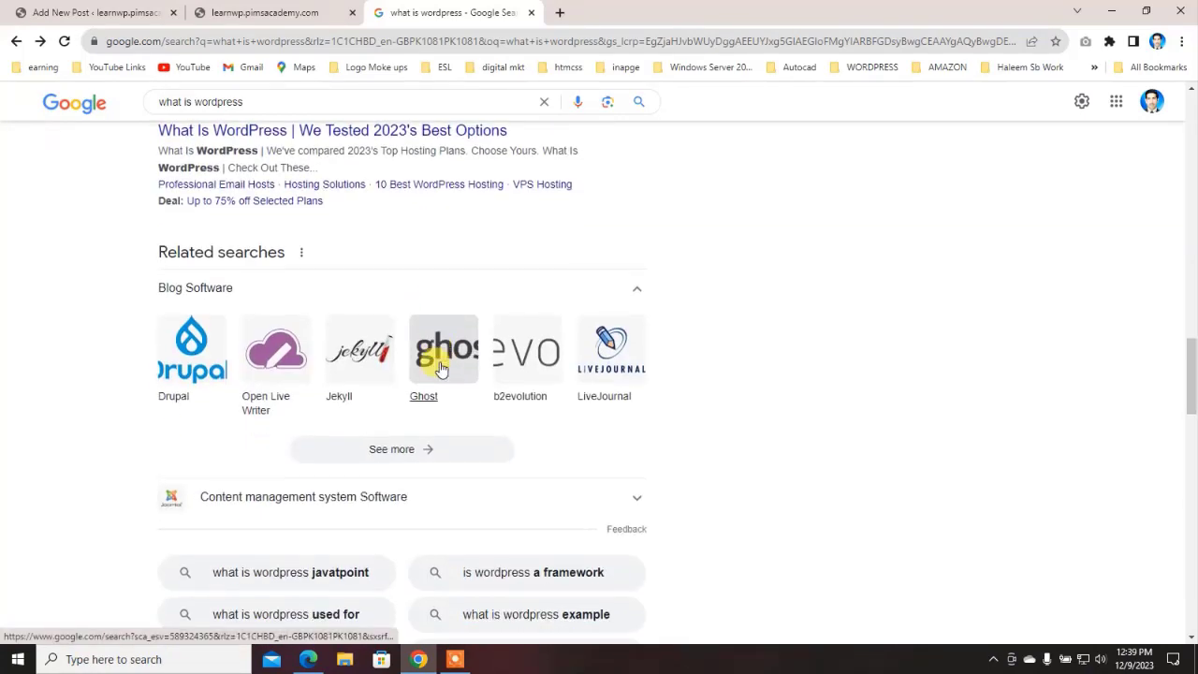
scroll(441, 368, down, 8)
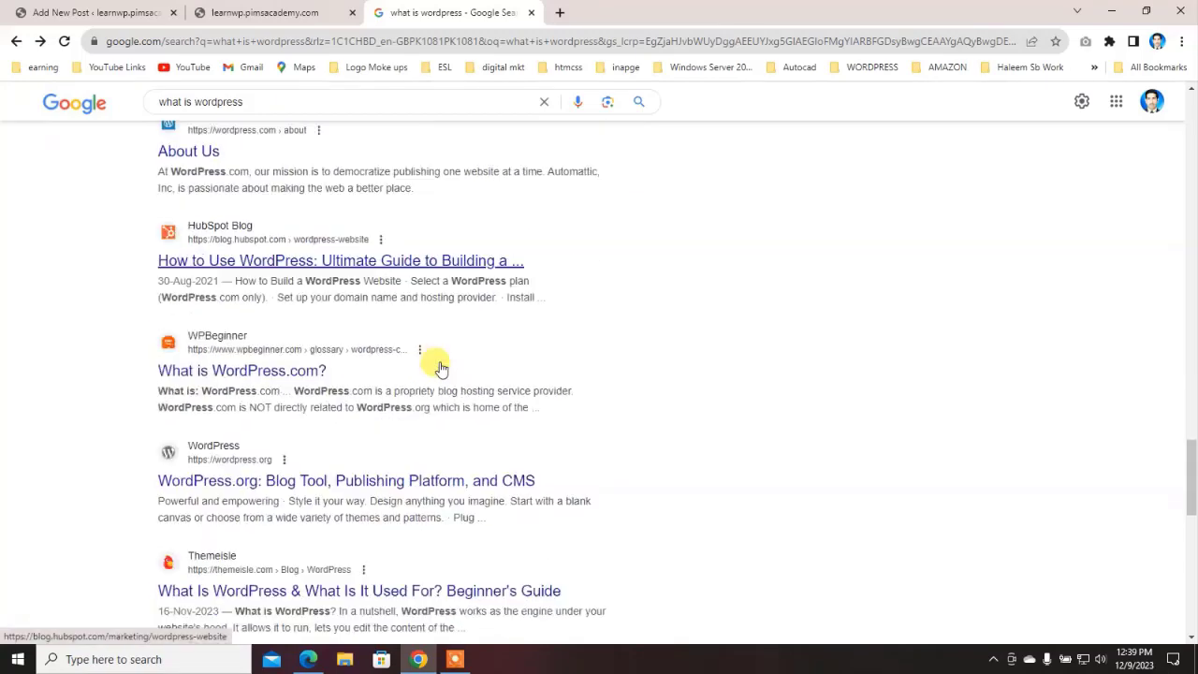
scroll(441, 368, down, 1)
scroll(436, 513, up, 1)
Step: Extend the Google search to "what is wordpress png"
click(310, 101)
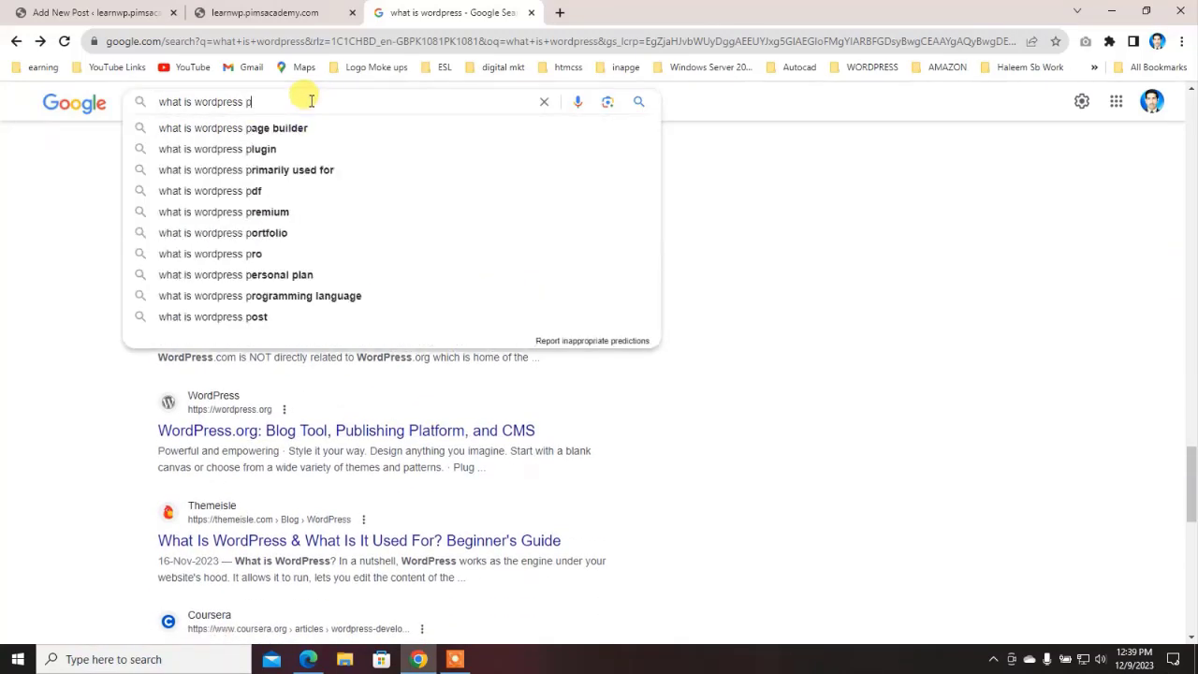
text(png)
key(Return)
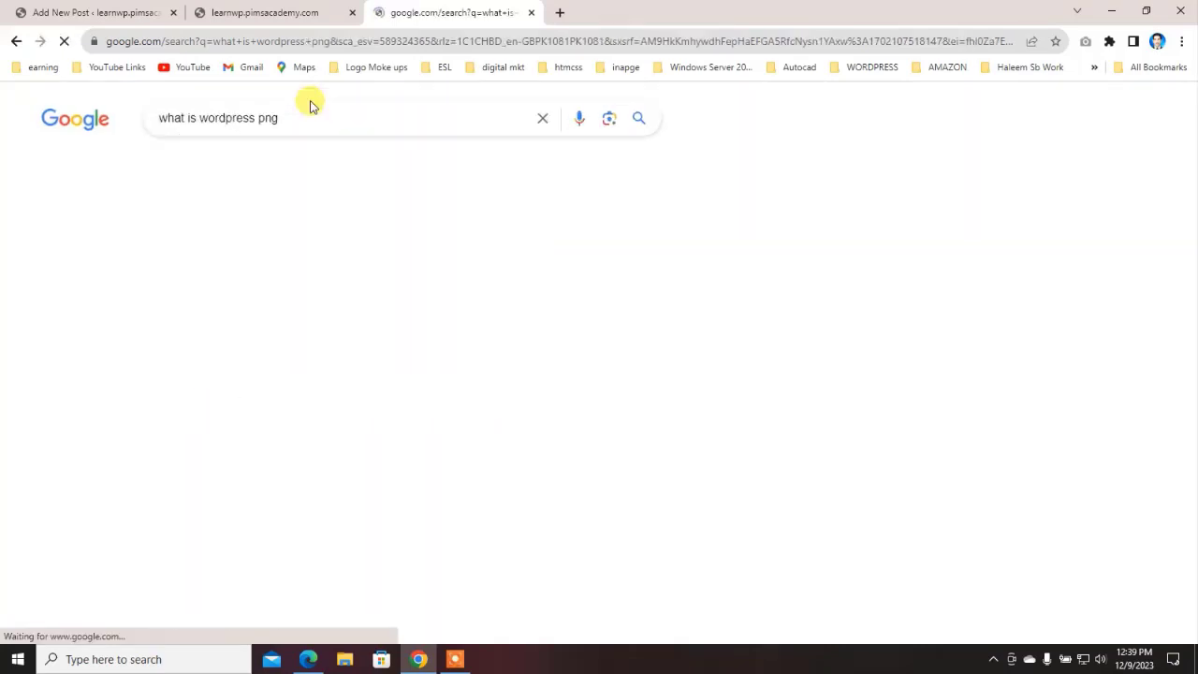
Step: Look through the PNG search results and open PNGEgg's "Wordpress png images" page
scroll(268, 360, down, 6)
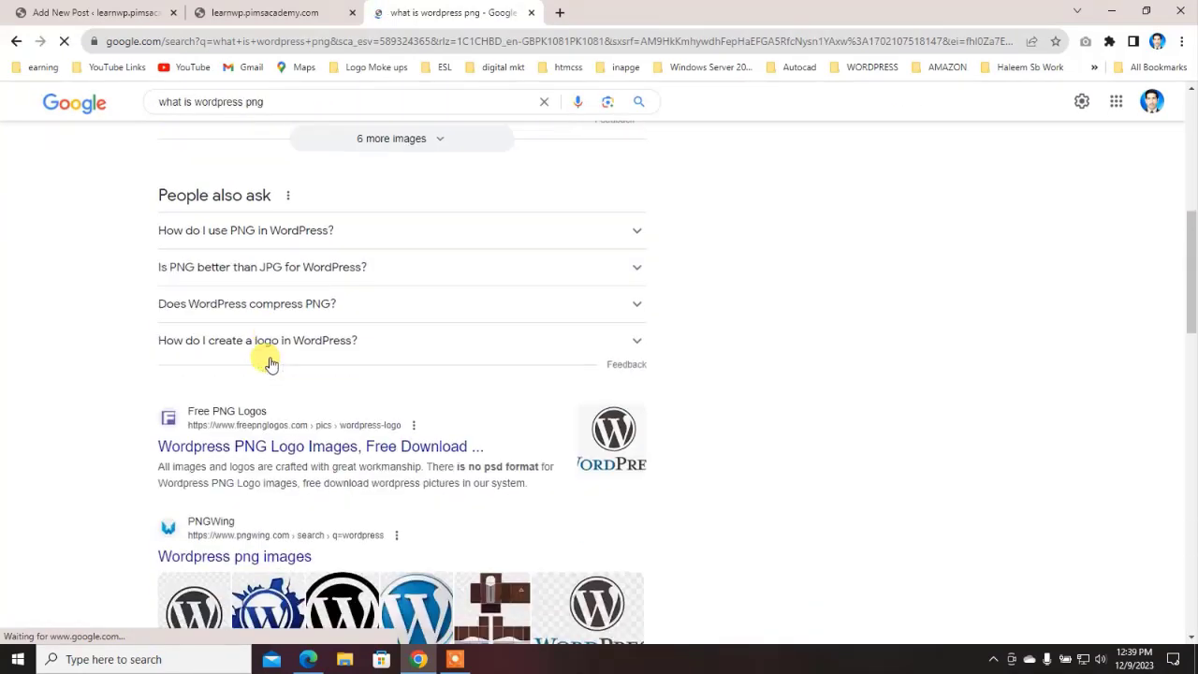
scroll(270, 364, down, 1)
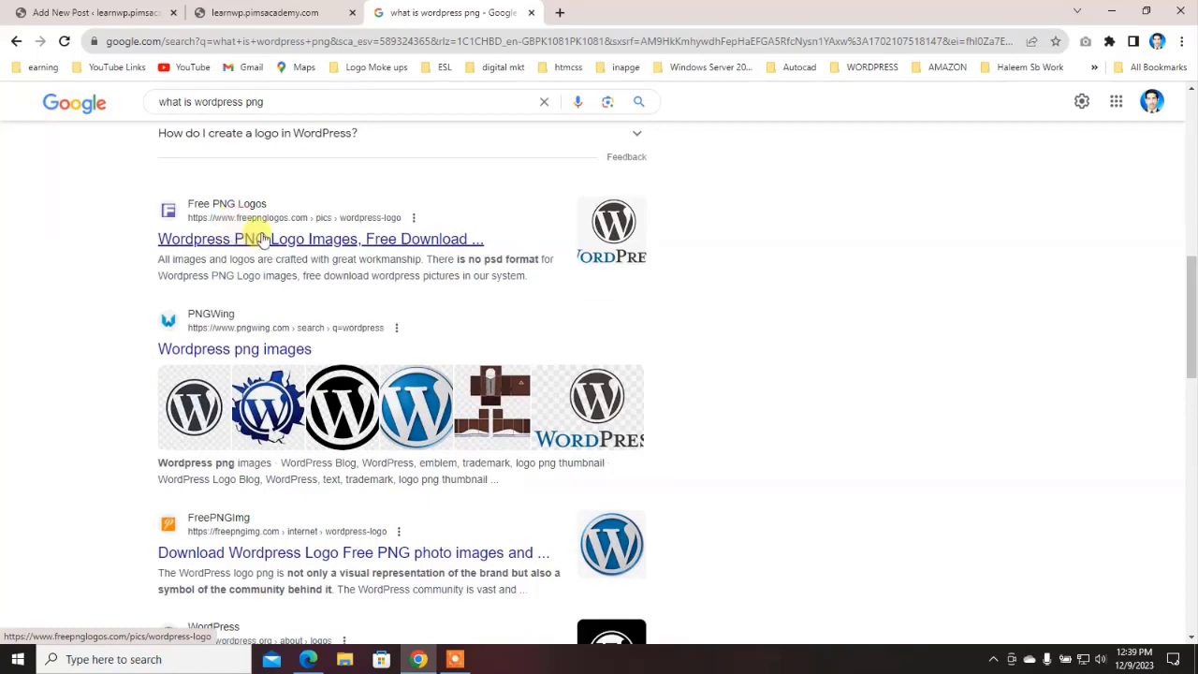
click(295, 245)
scroll(296, 245, down, 3)
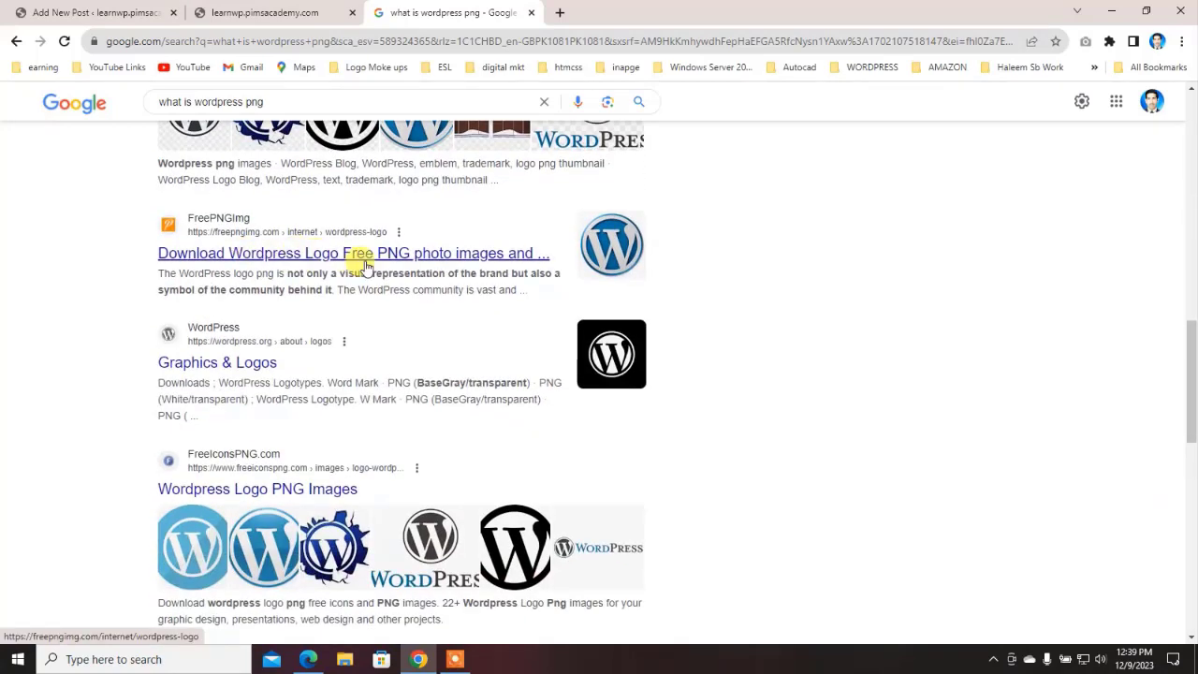
scroll(299, 287, down, 2)
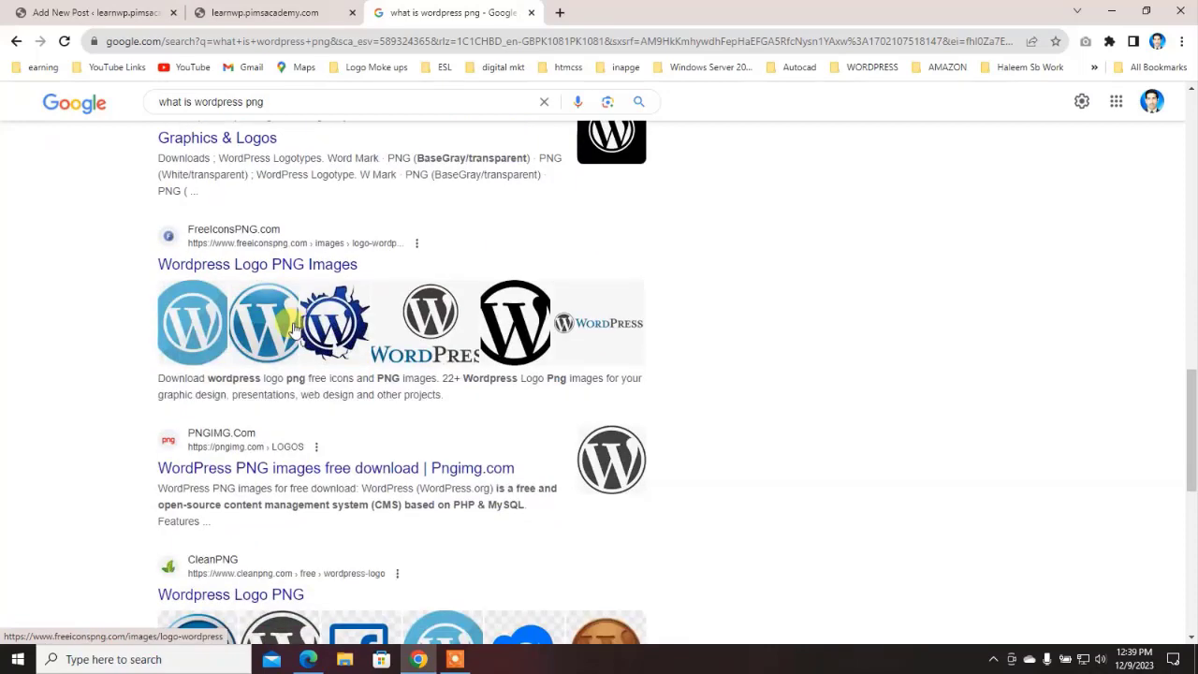
scroll(293, 327, down, 5)
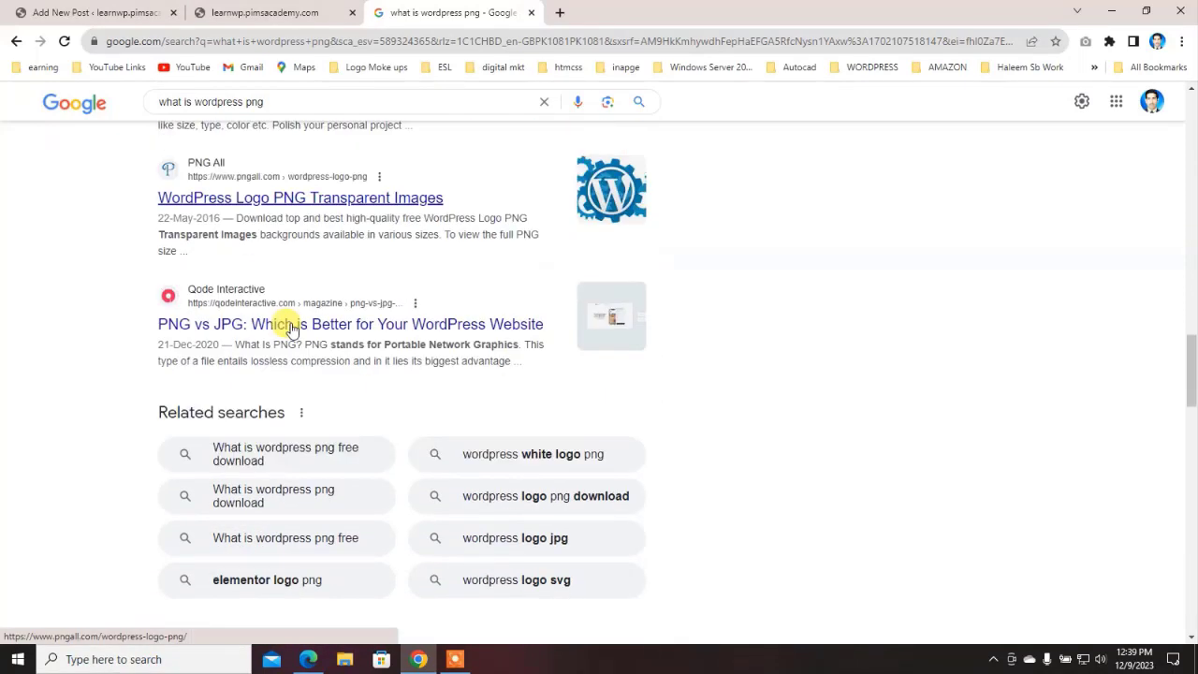
scroll(292, 327, down, 5)
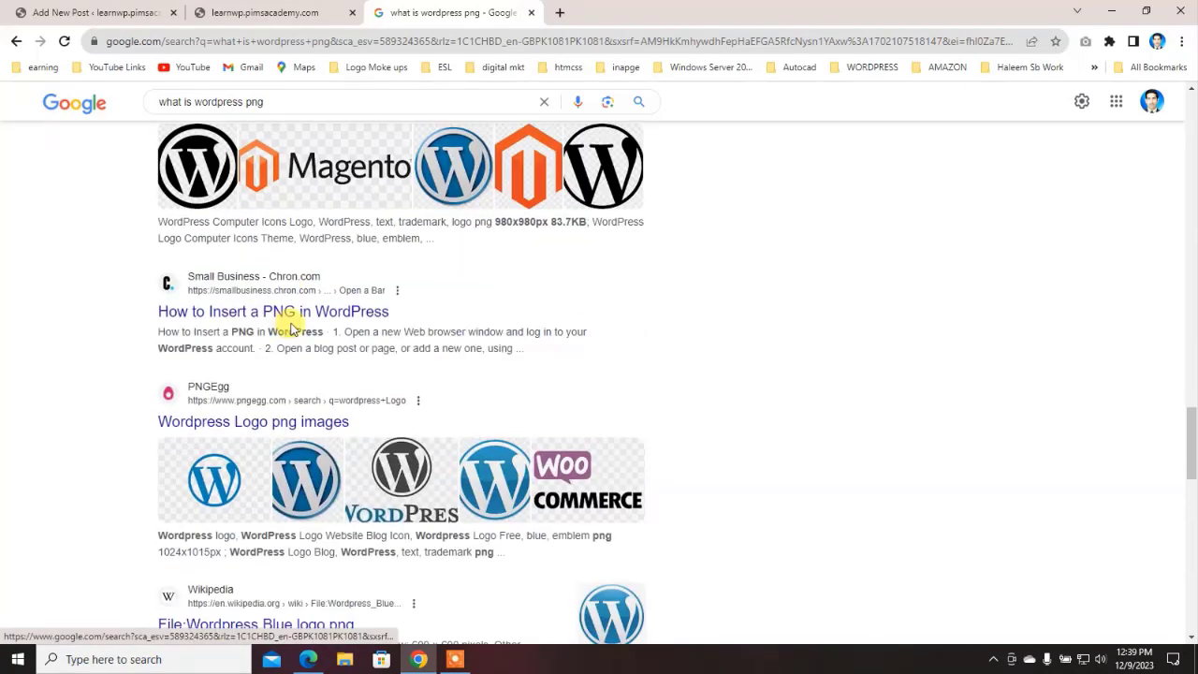
scroll(292, 327, down, 5)
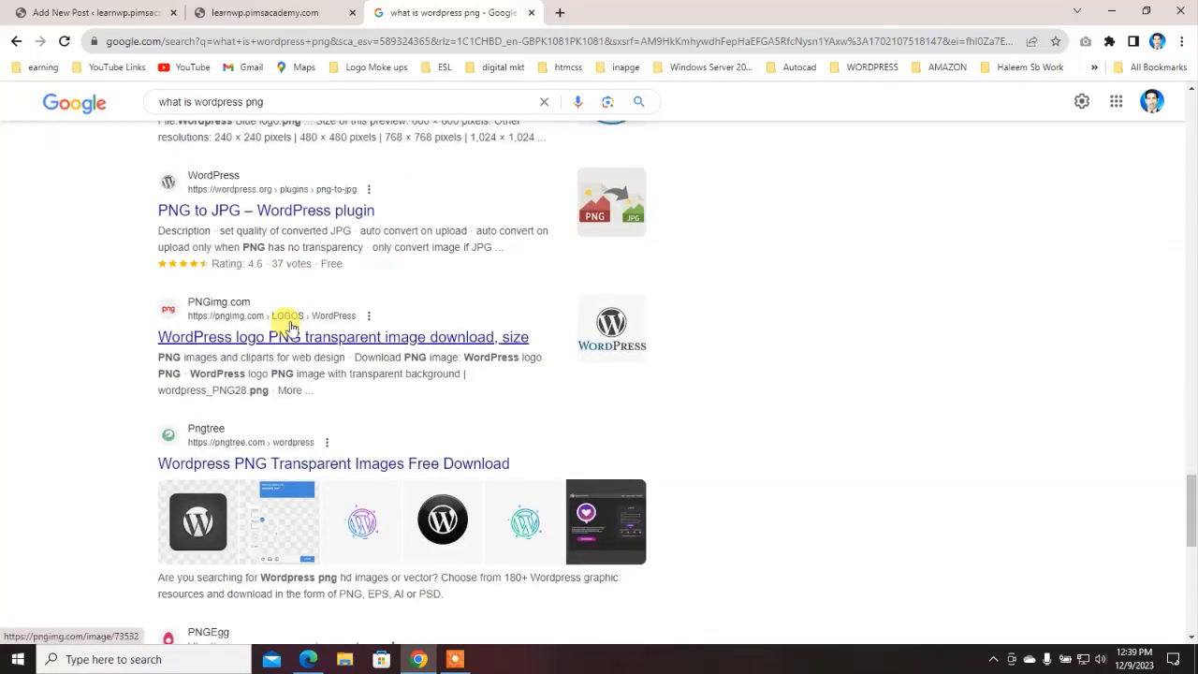
scroll(290, 325, down, 4)
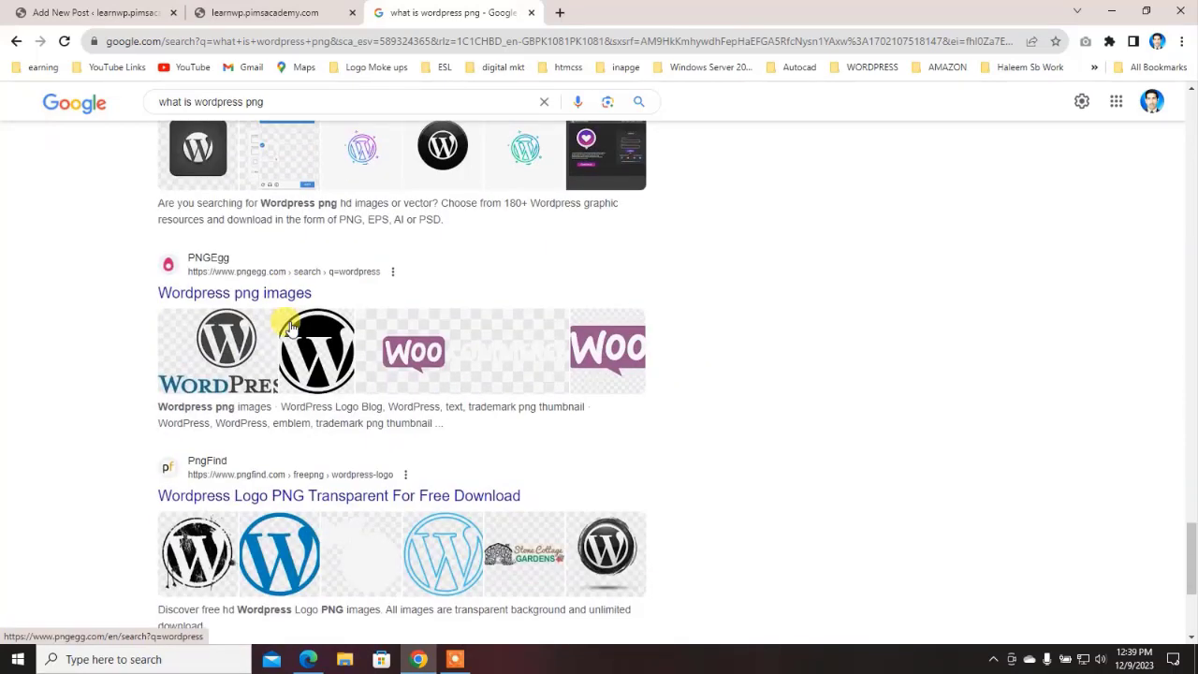
click(222, 269)
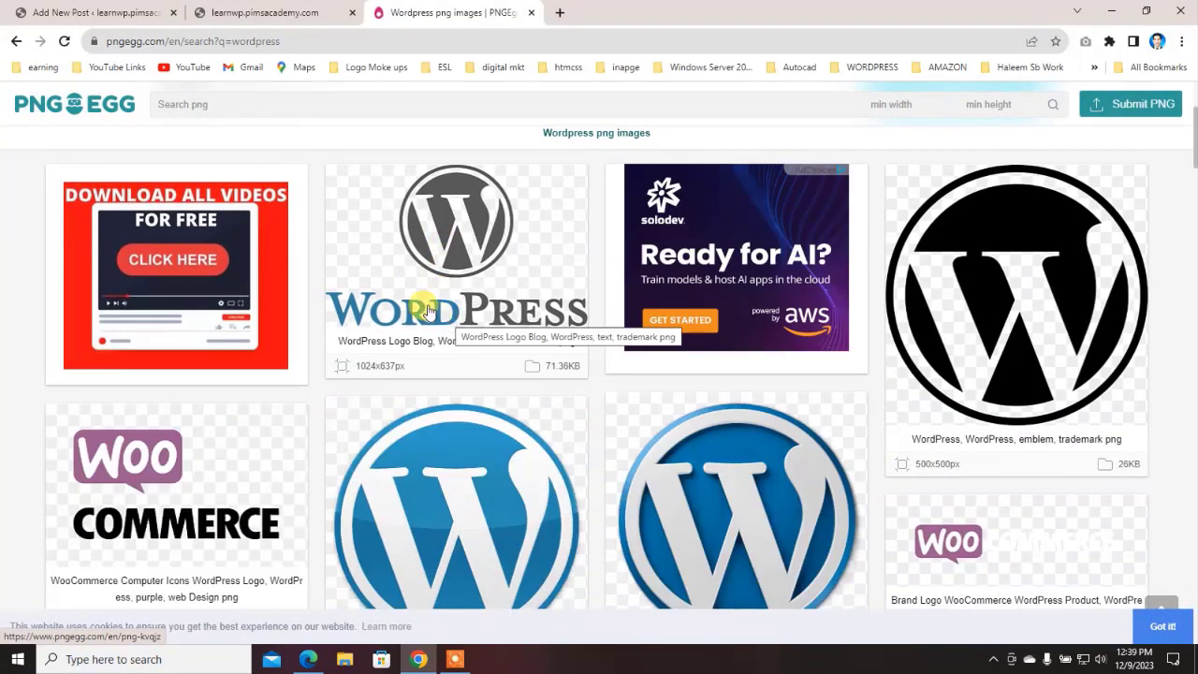
Step: Browse the PNGEgg images and open the page of the 1024x637px "WordPress Logo Blog, WordPress, text, trademark png" image
scroll(418, 292, down, 5)
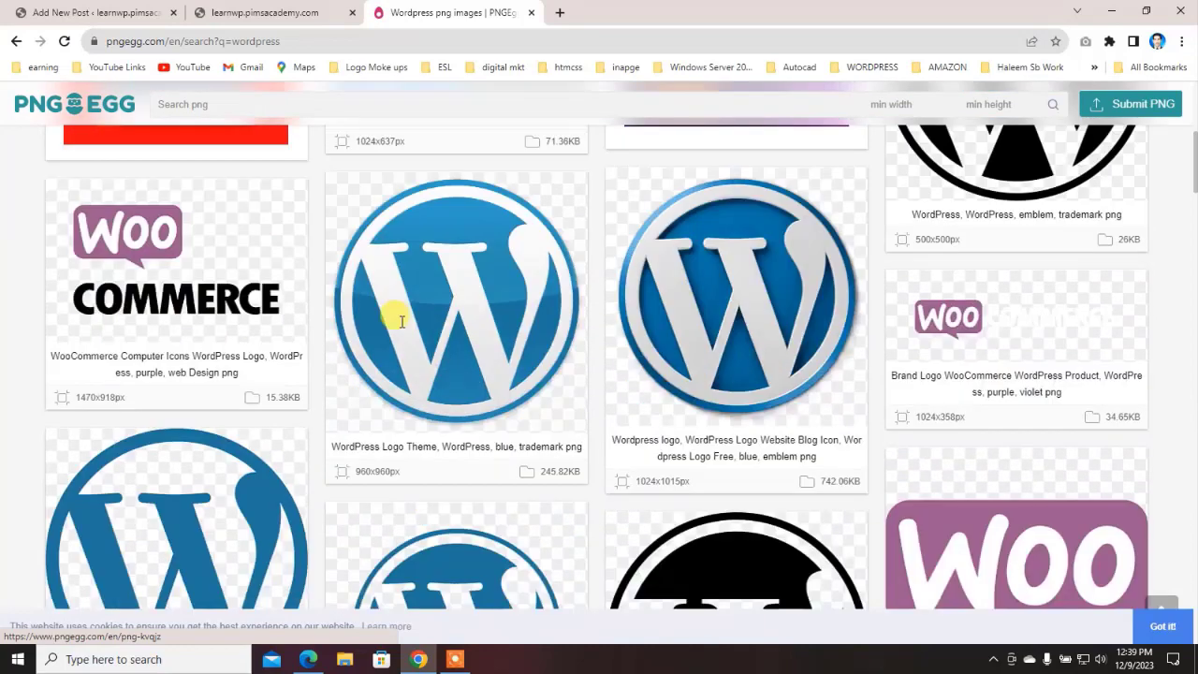
scroll(566, 393, up, 5)
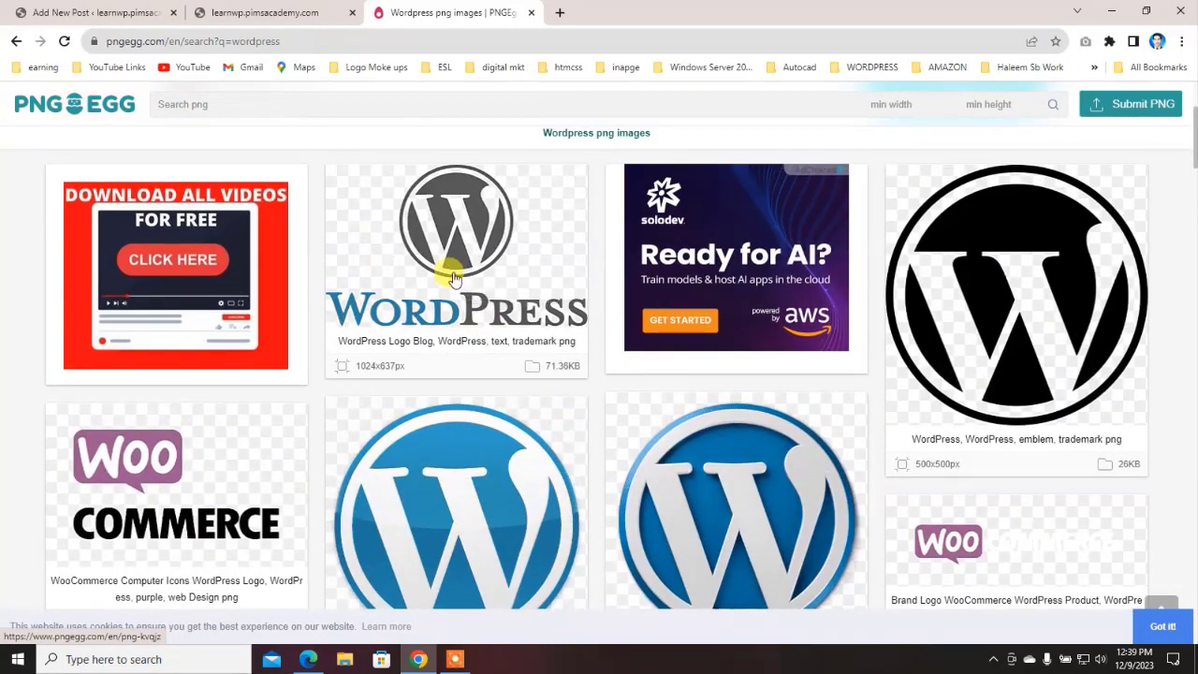
click(437, 263)
scroll(567, 380, down, 2)
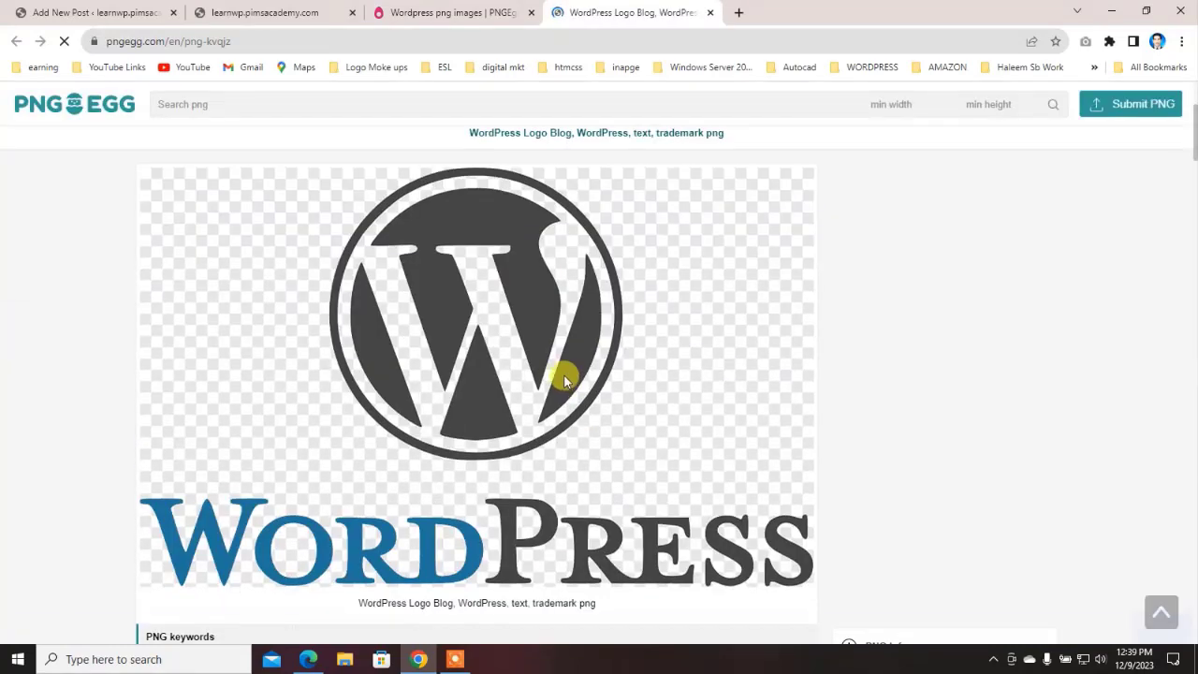
Step: Request the free PNG download of the WordPress logo from its PNGEgg page and close the GoDaddy advertisement
scroll(642, 390, down, 2)
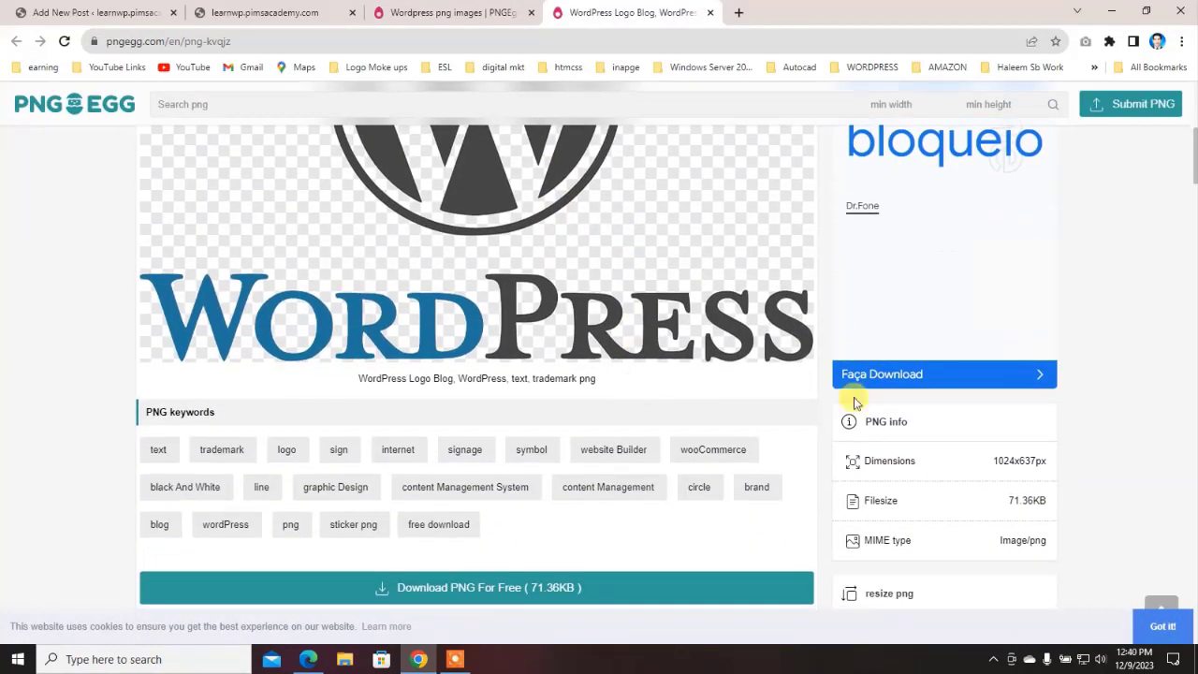
scroll(923, 397, down, 1)
click(524, 437)
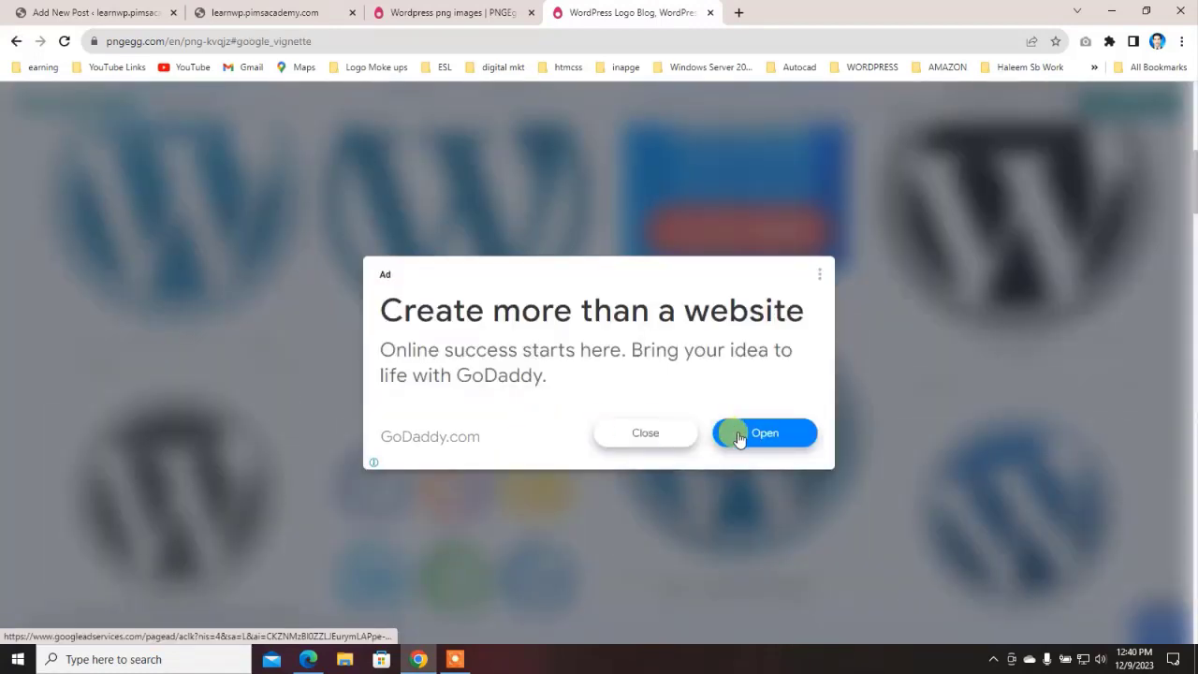
click(680, 428)
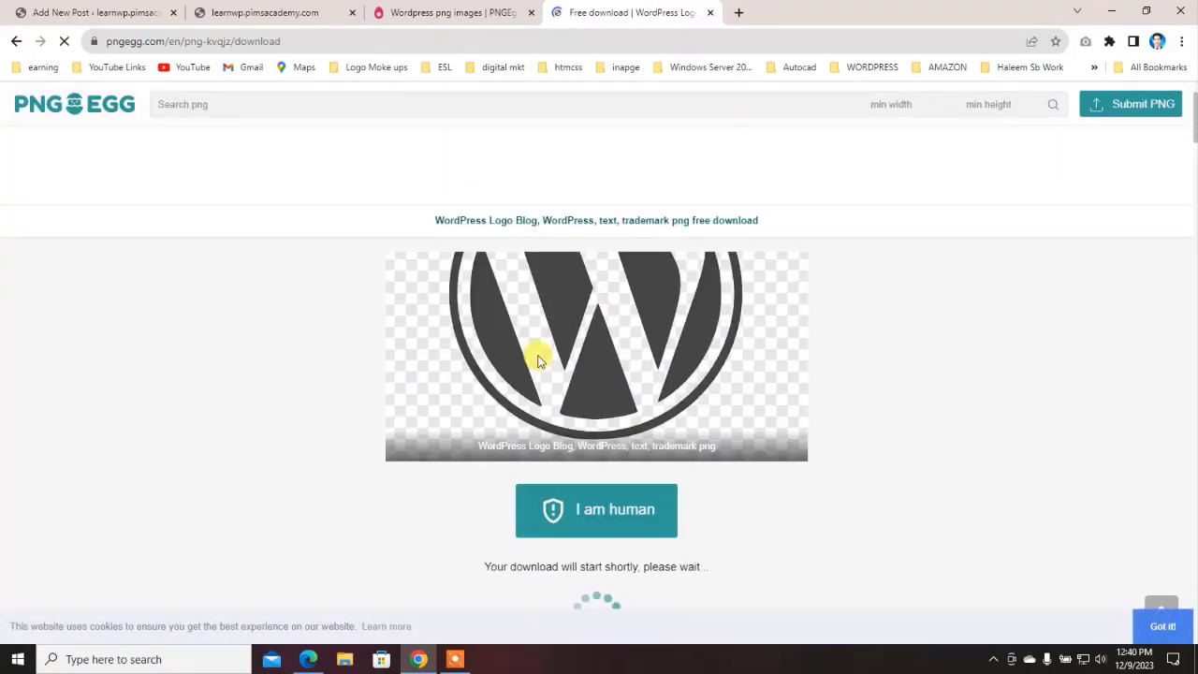
Step: Complete the human check by selecting 2, F, B and @ in that order to download the logo
scroll(629, 408, down, 2)
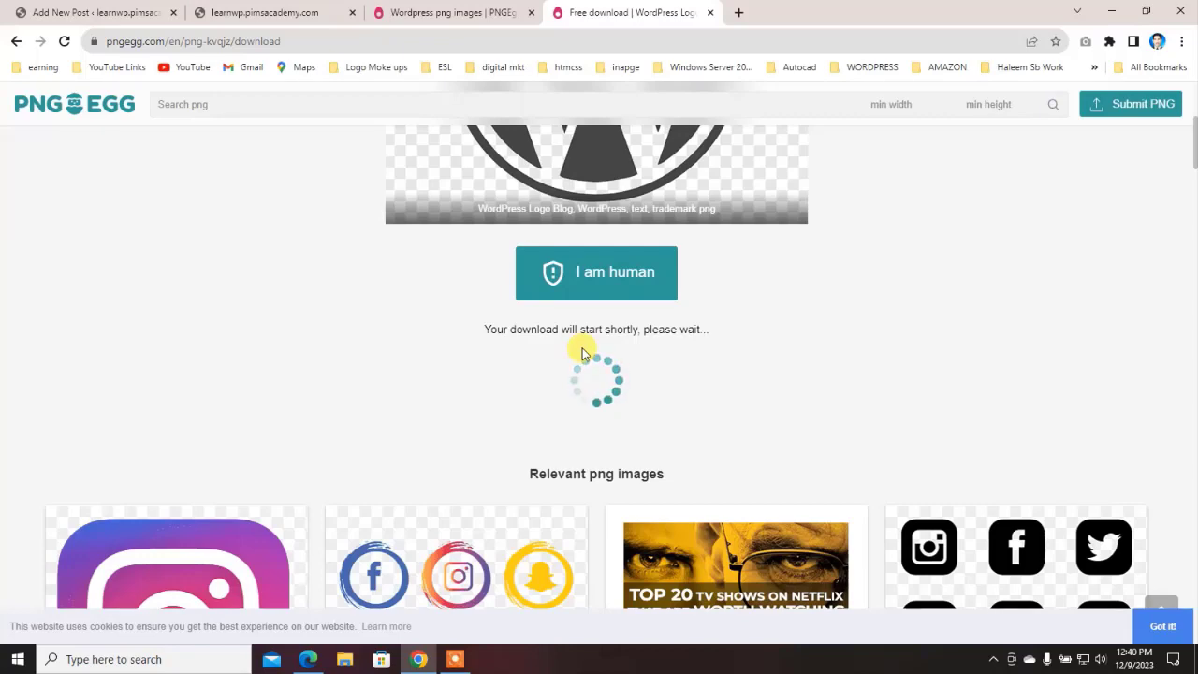
click(594, 277)
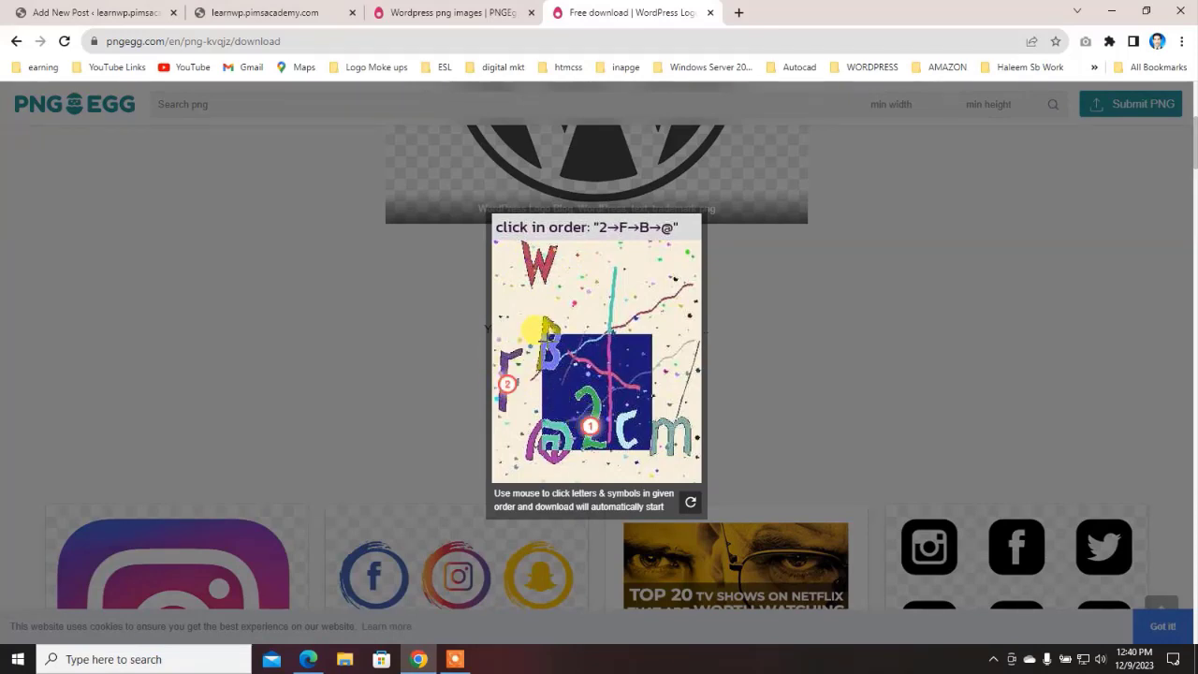
click(554, 428)
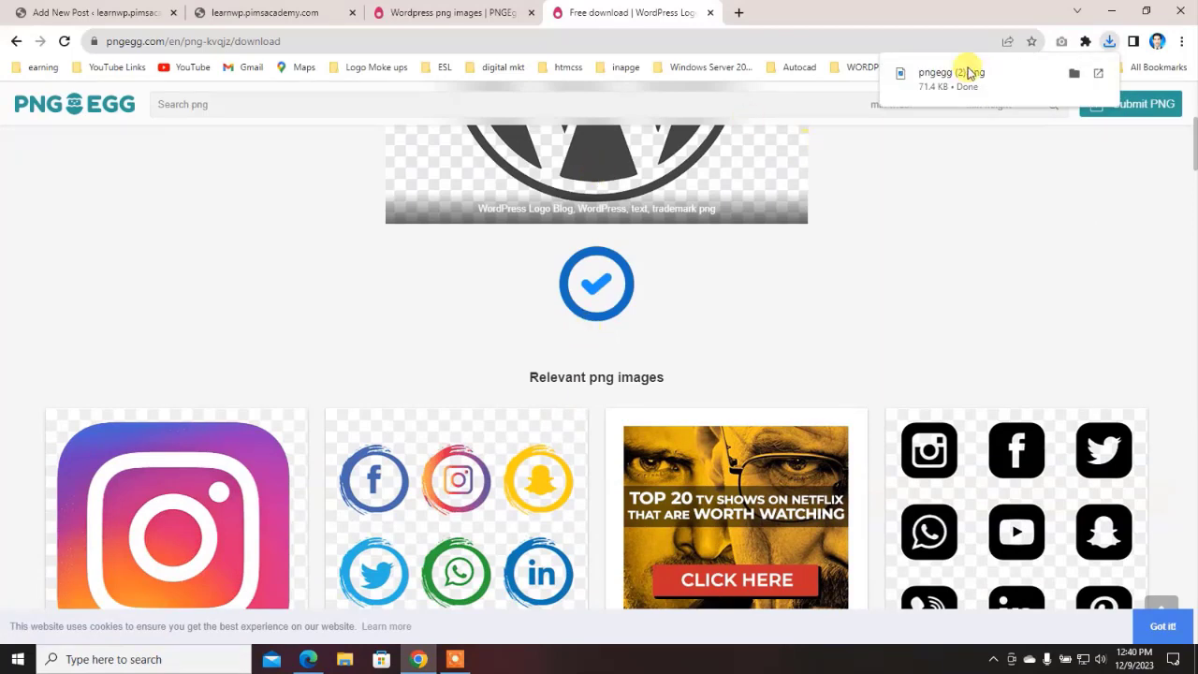
Step: Return to the "What is WordPress?" post, insert an Image block below the text and upload "pngegg (2)" from the Downloads folder
click(75, 16)
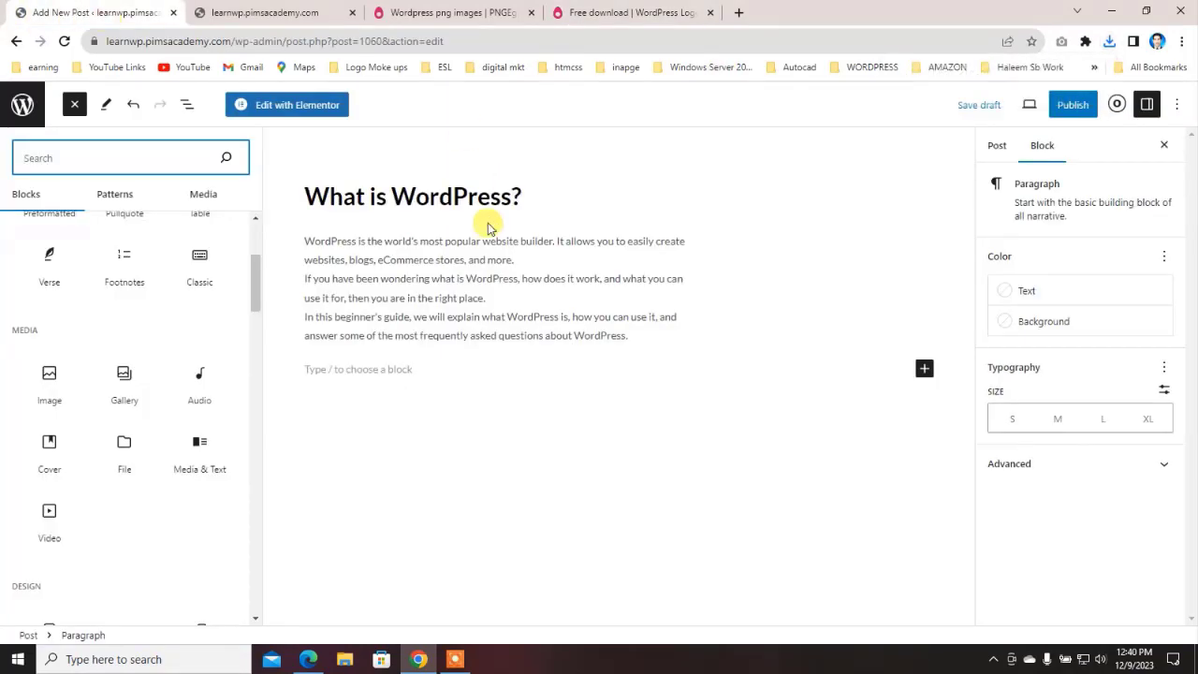
click(32, 379)
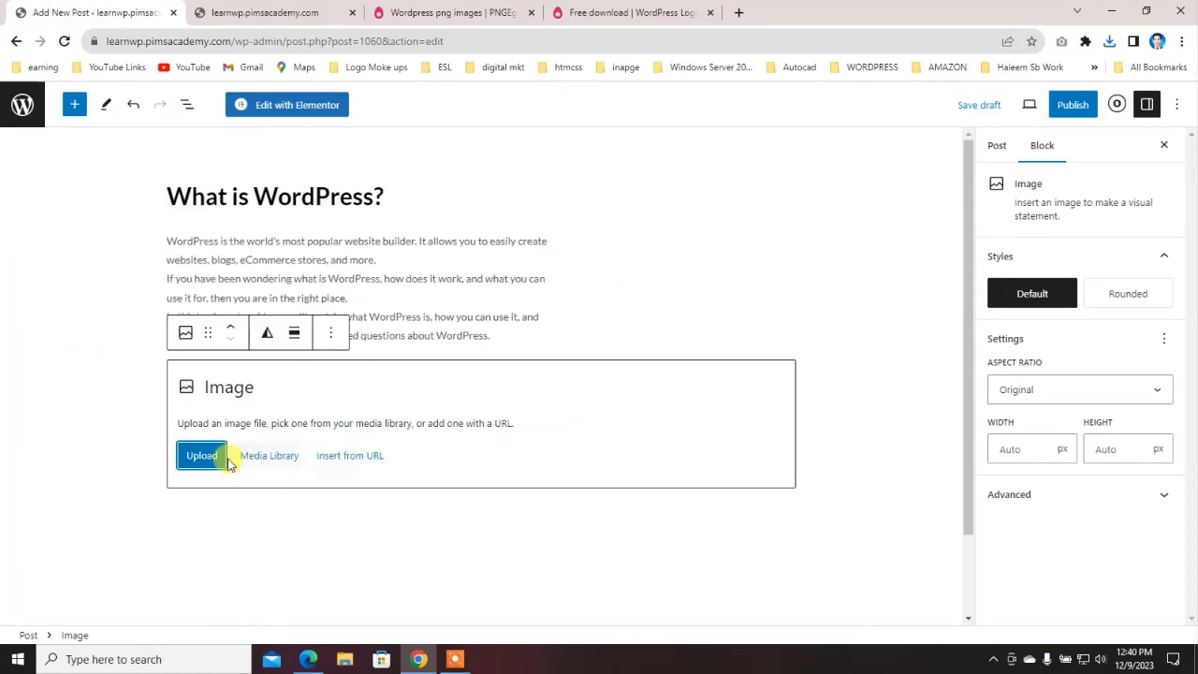
click(214, 460)
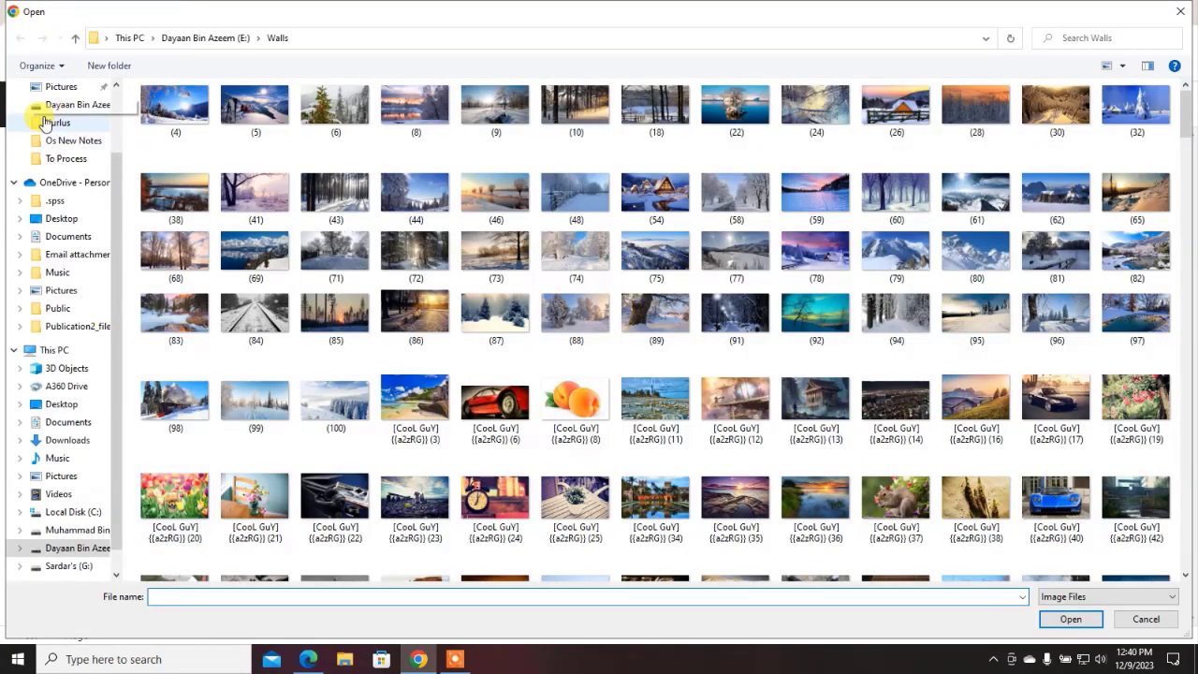
click(58, 440)
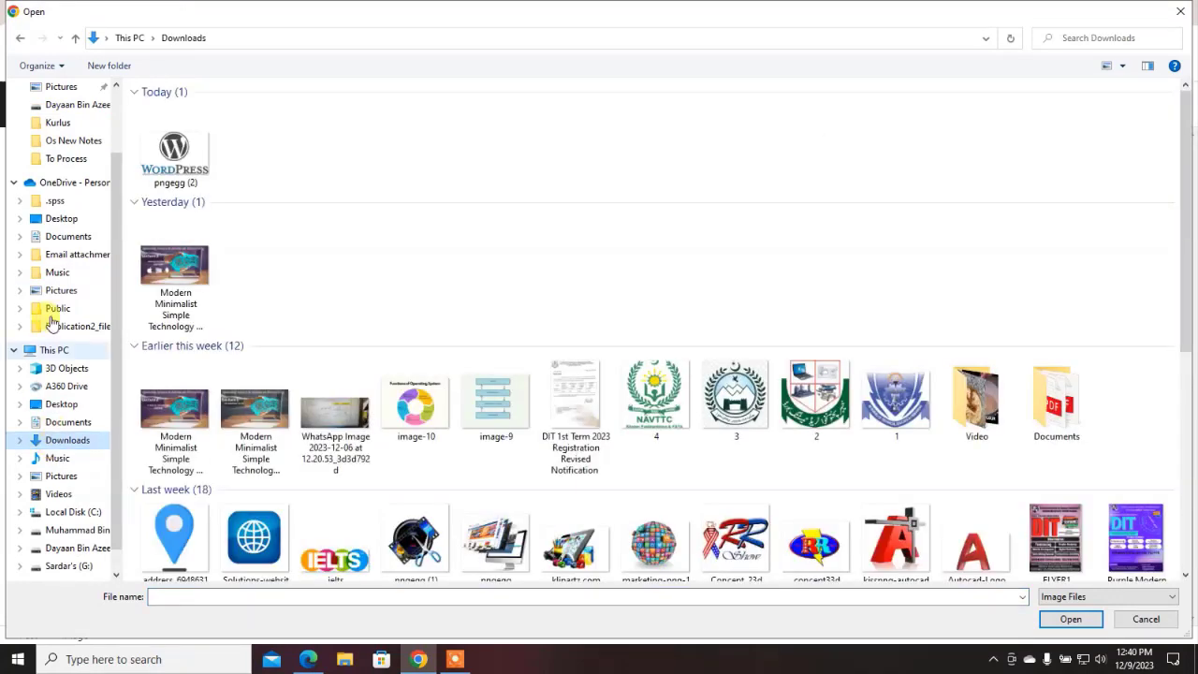
double_click(146, 154)
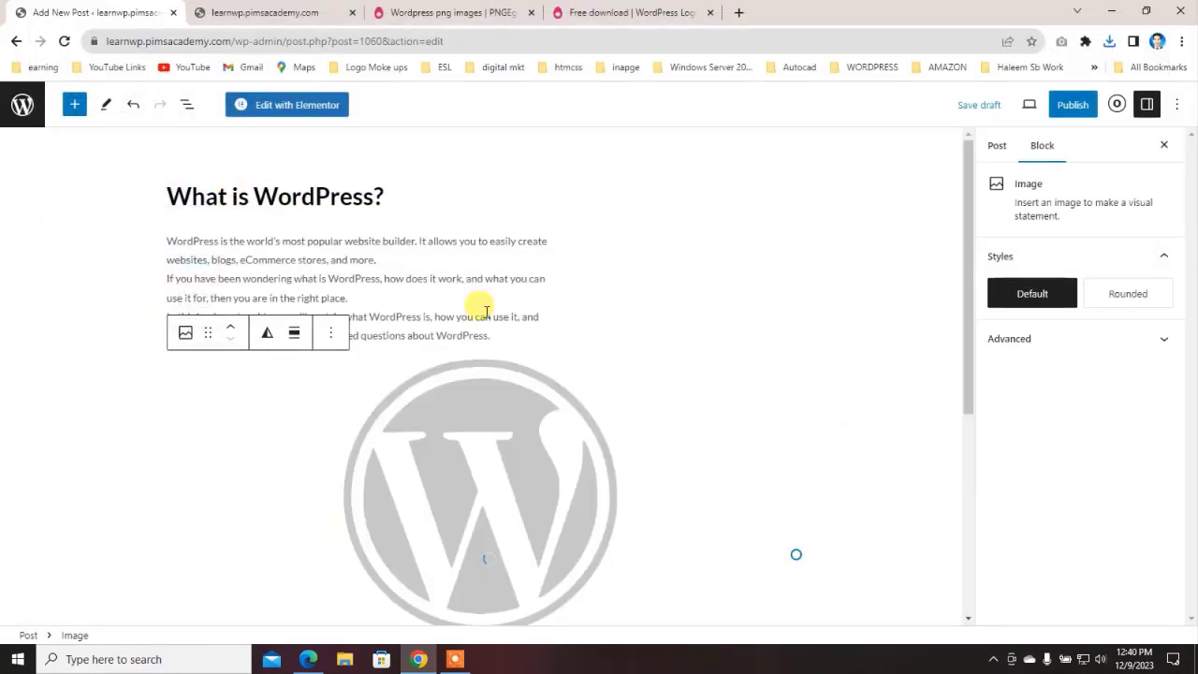
scroll(503, 354, down, 3)
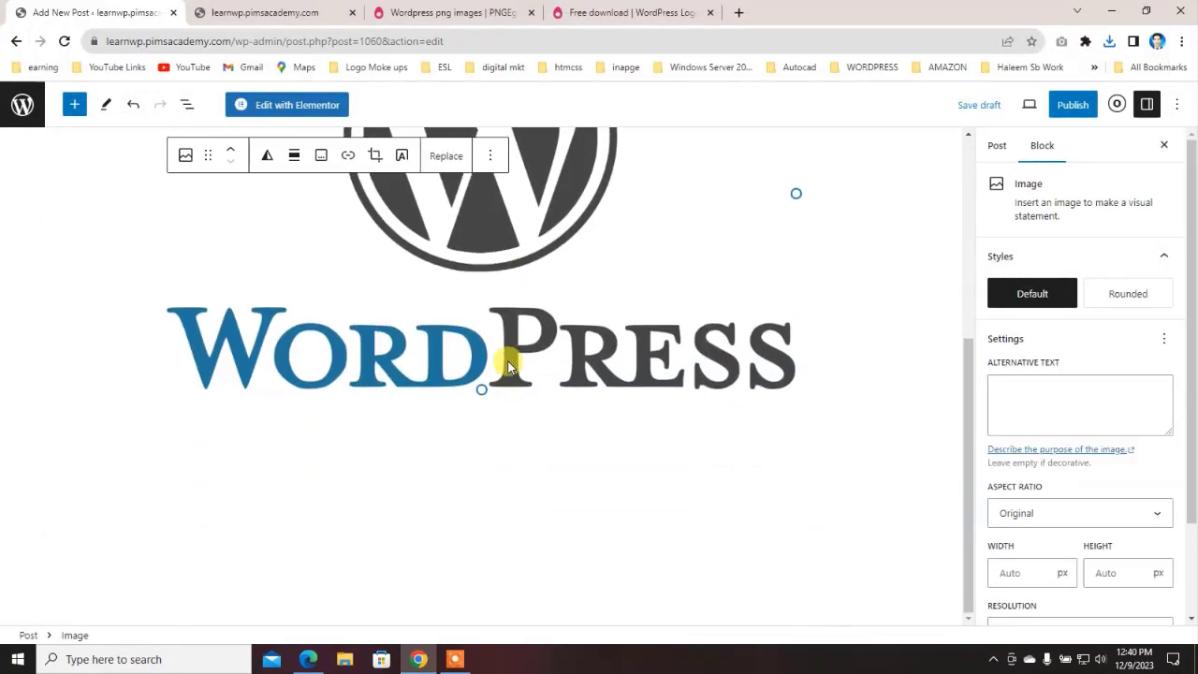
click(335, 452)
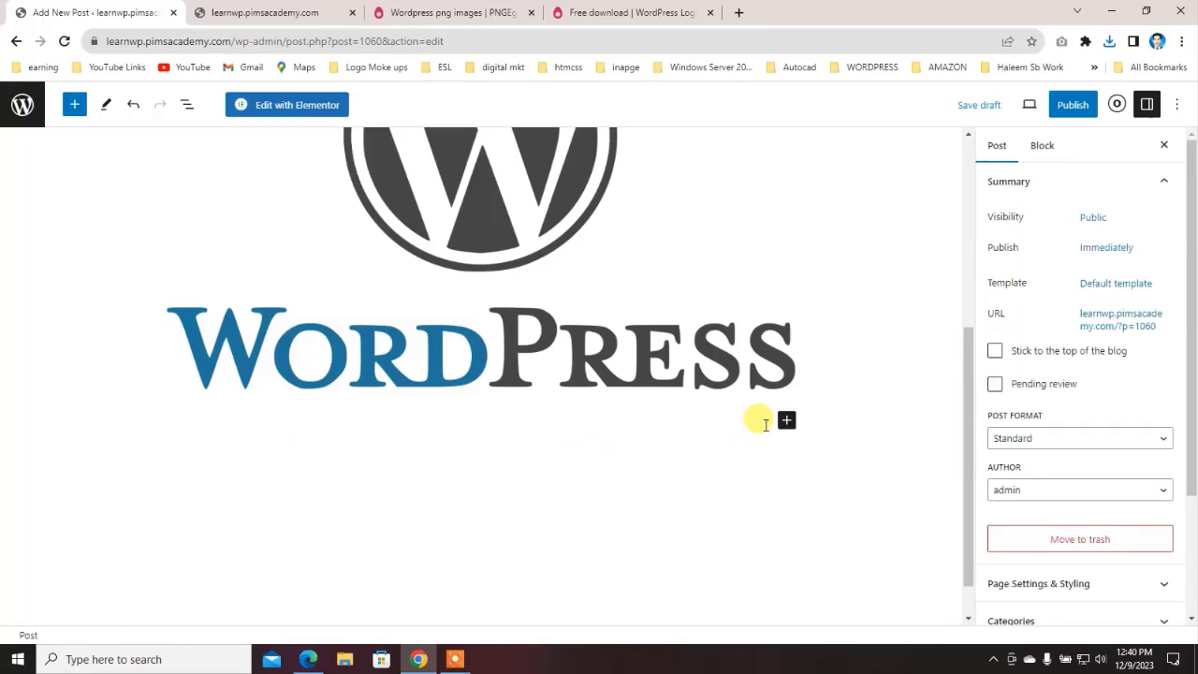
Step: Switch to the WordPress notes PDF in Edge and copy the three paragraphs below the illustration on page 2
click(308, 659)
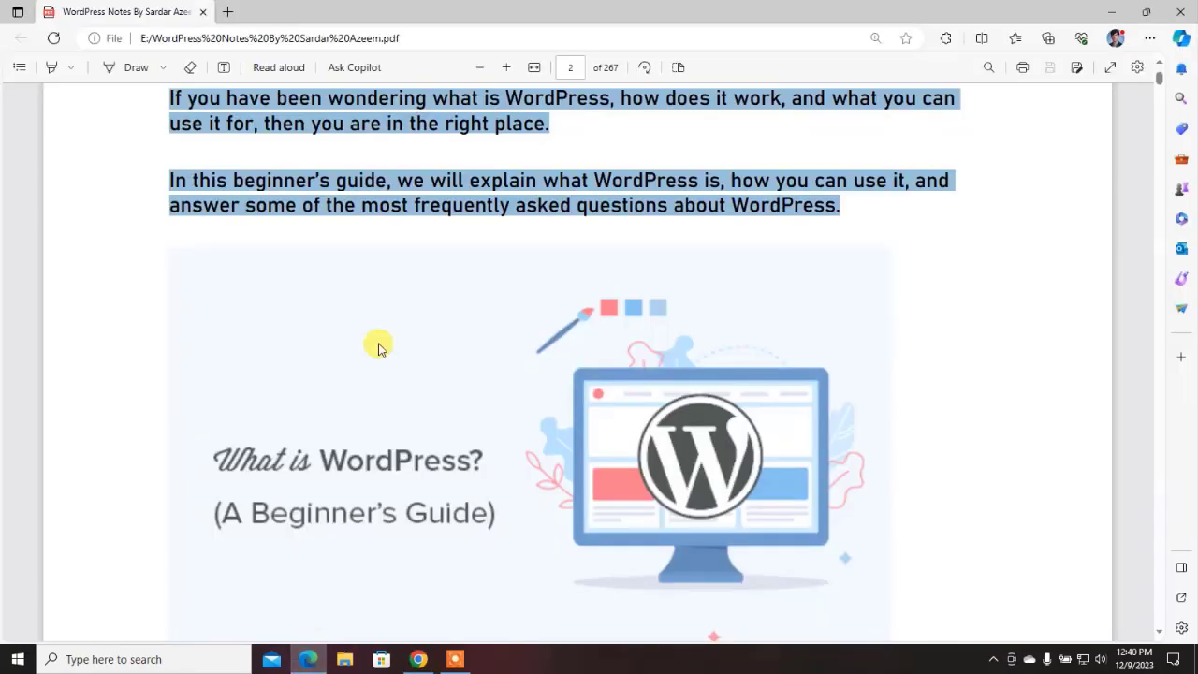
scroll(380, 346, down, 5)
scroll(372, 359, down, 2)
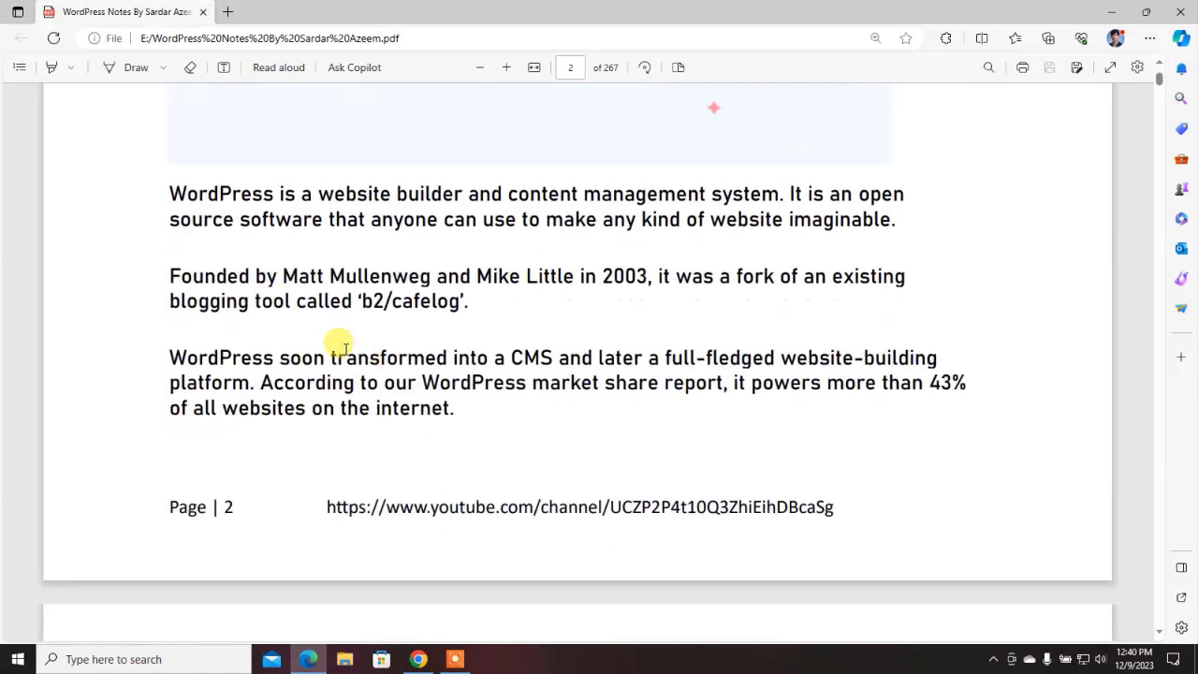
drag(199, 206, 456, 407)
click(163, 195)
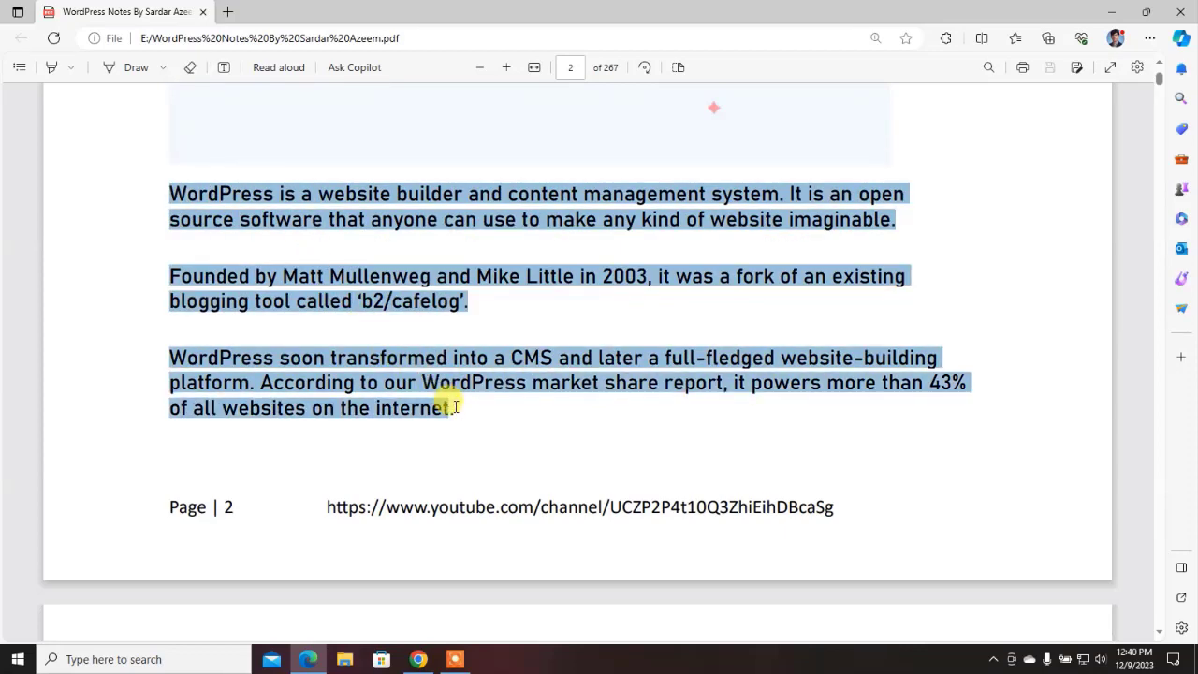
right_click(374, 396)
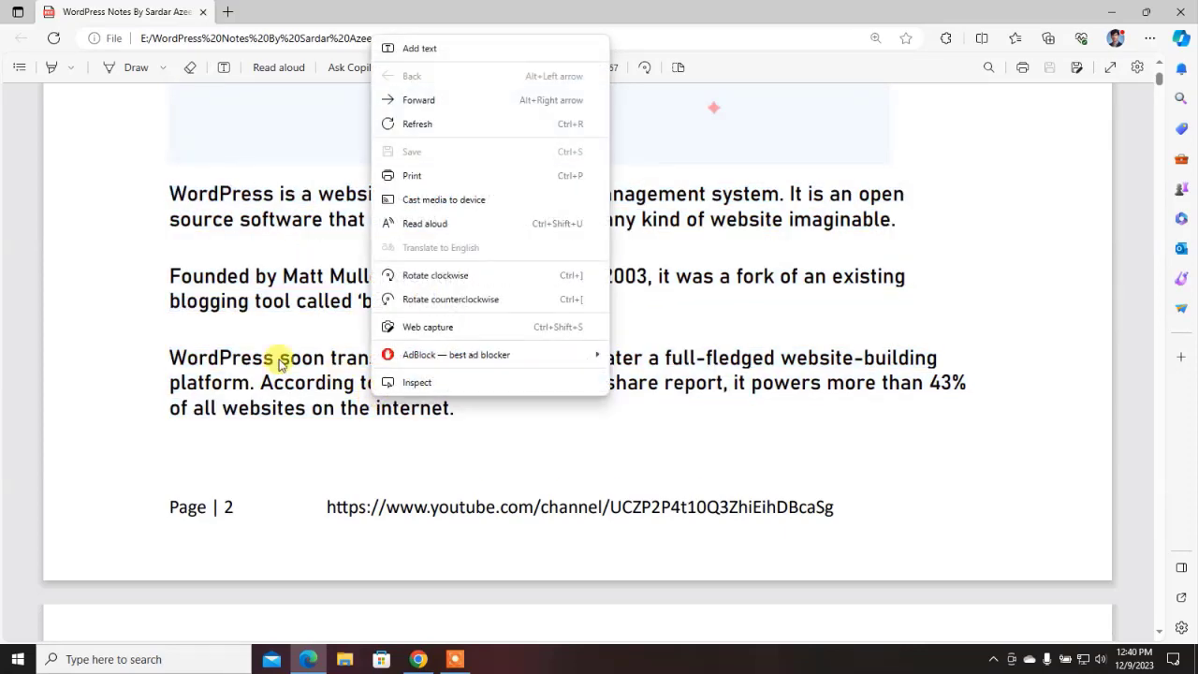
click(176, 196)
drag(168, 193, 452, 409)
key(ctrl+c)
click(163, 190)
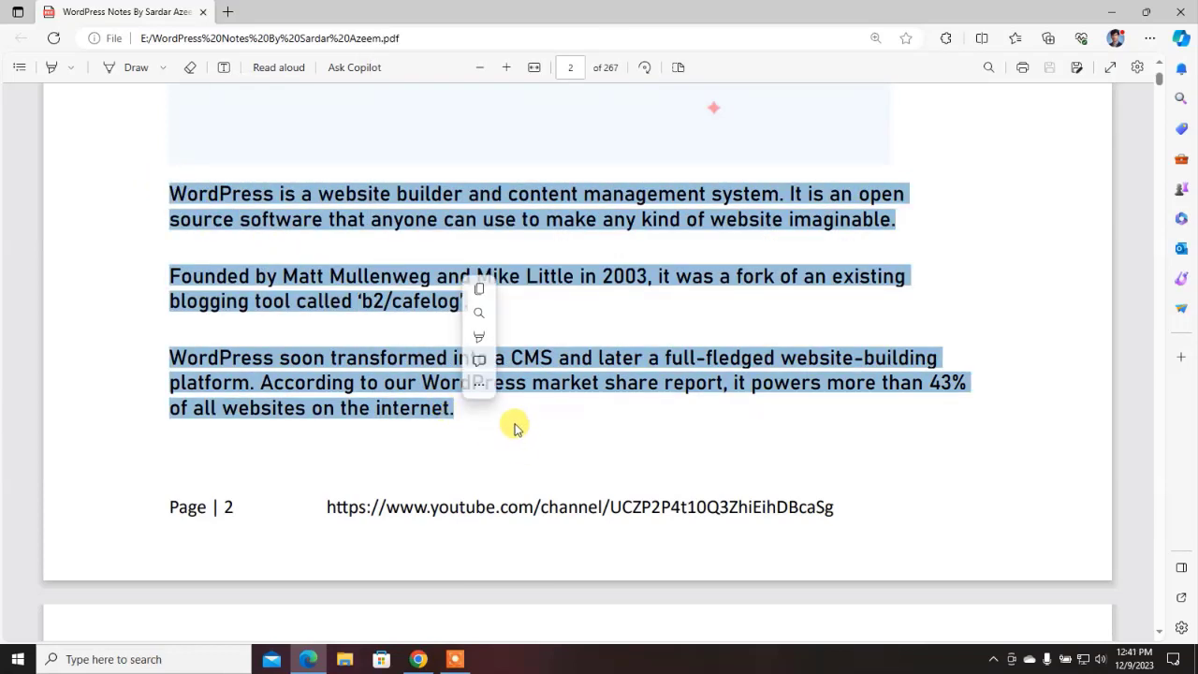
Step: Back in the Chrome post editor, paste the copied text into a Paragraph block below the logo and start another empty paragraph
click(419, 661)
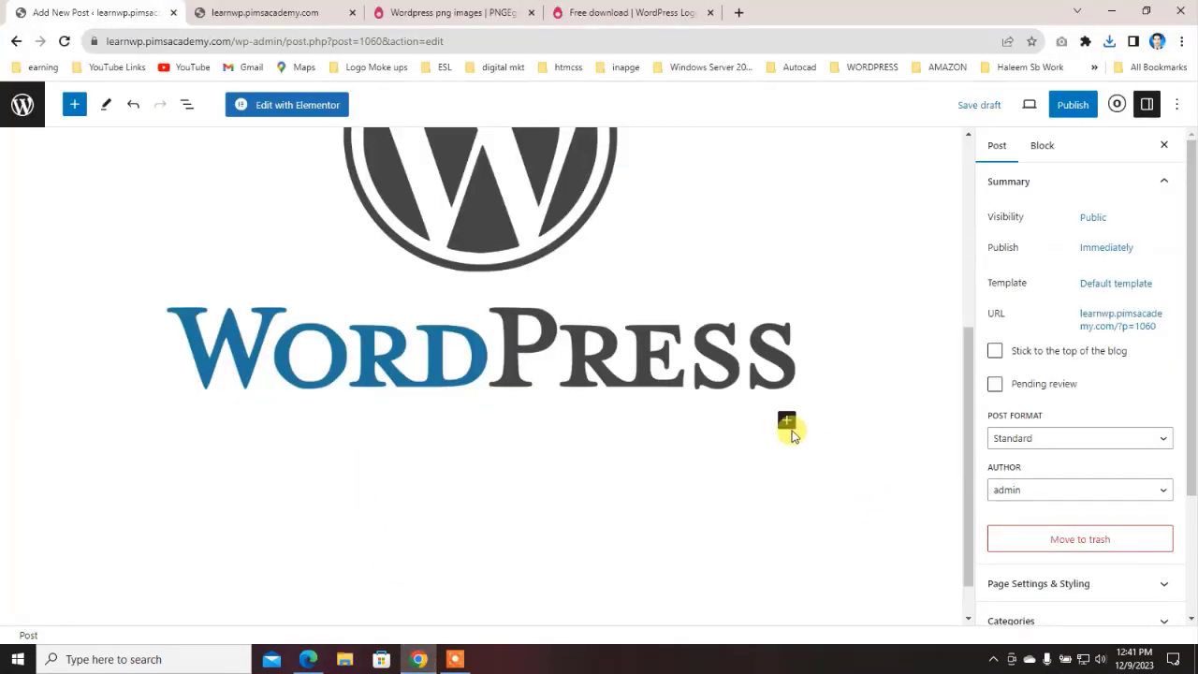
click(786, 426)
click(834, 243)
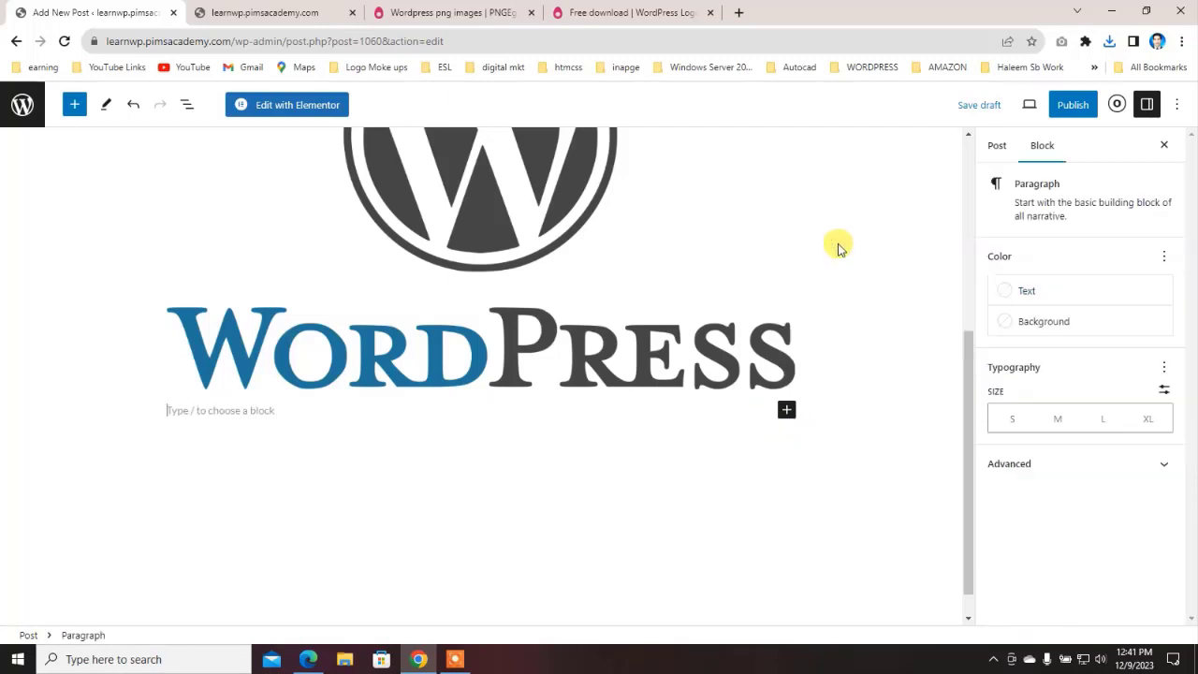
key(ctrl+v)
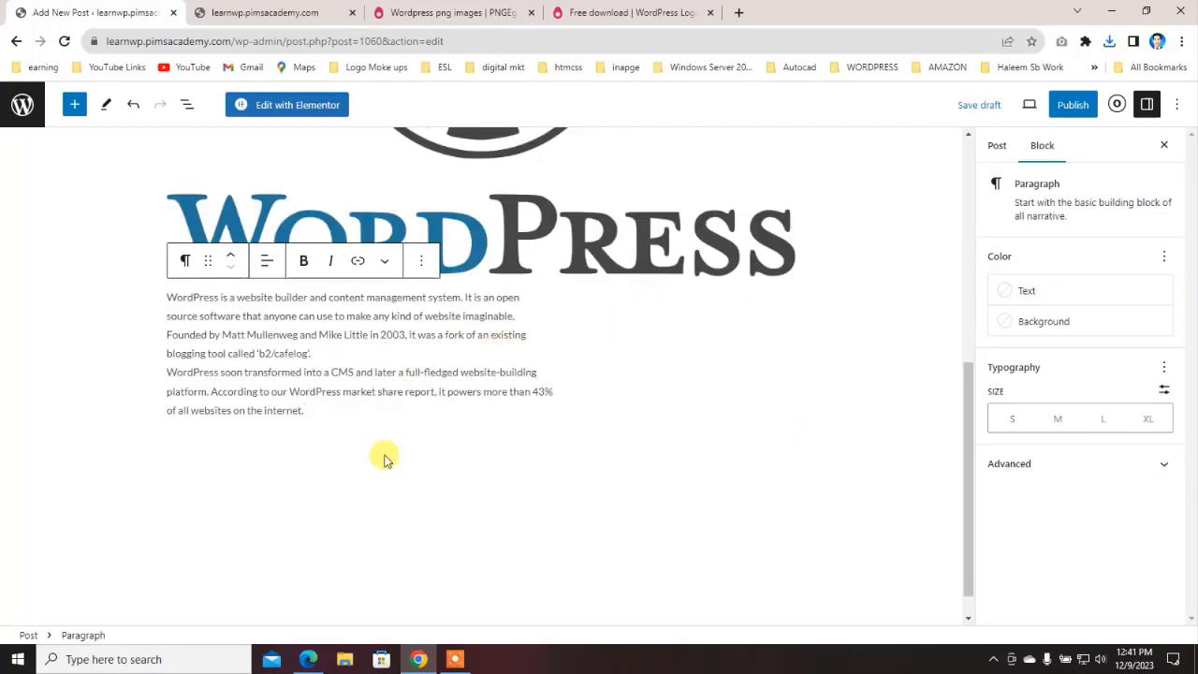
key(Return)
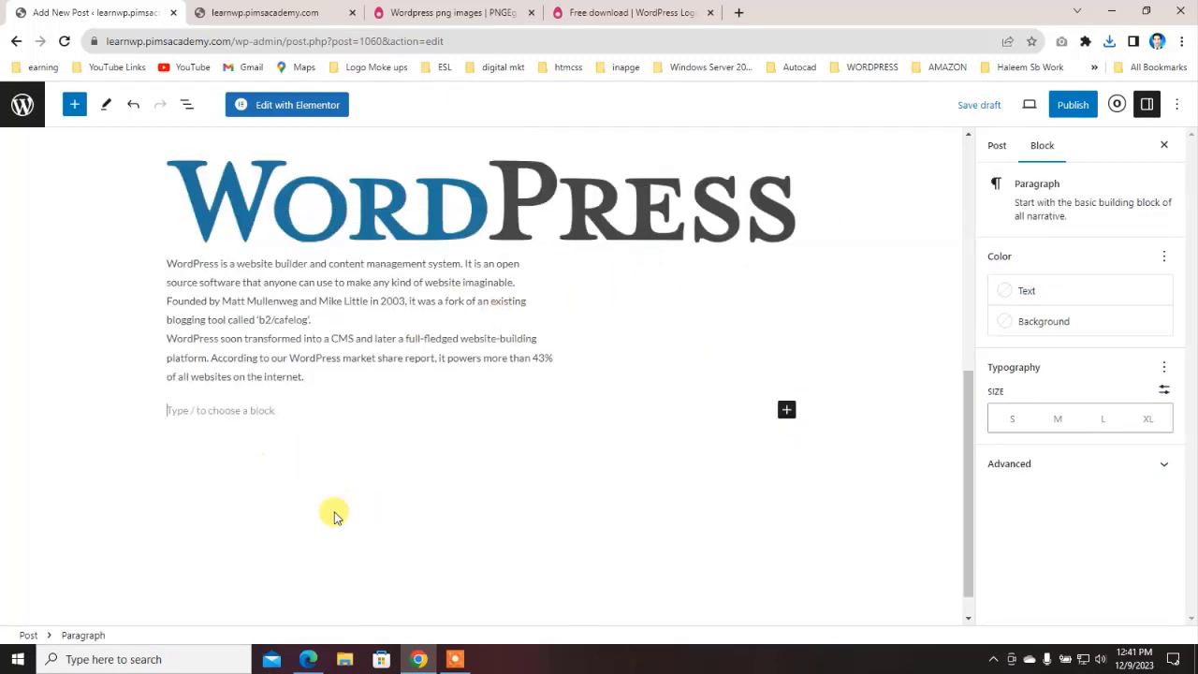
Step: Return to the PDF in Edge and copy the two paragraphs above "How Is WordPress Different from WordPress.com?" on page 3
click(308, 659)
scroll(303, 393, down, 10)
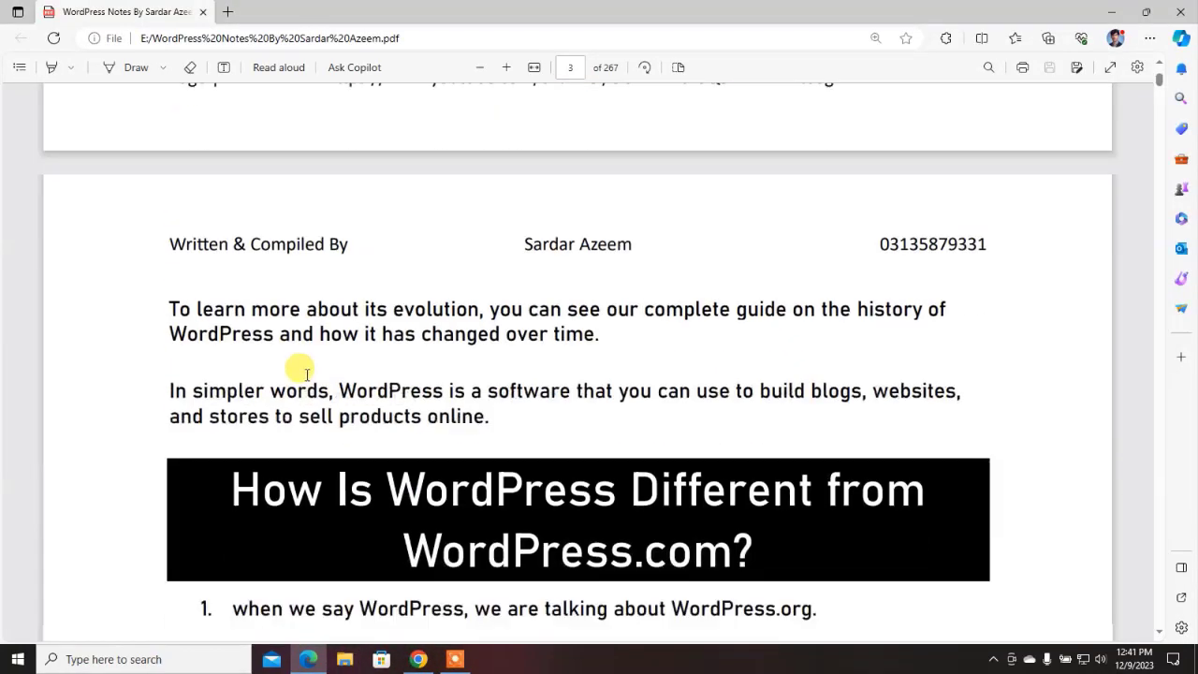
scroll(309, 398, up, 3)
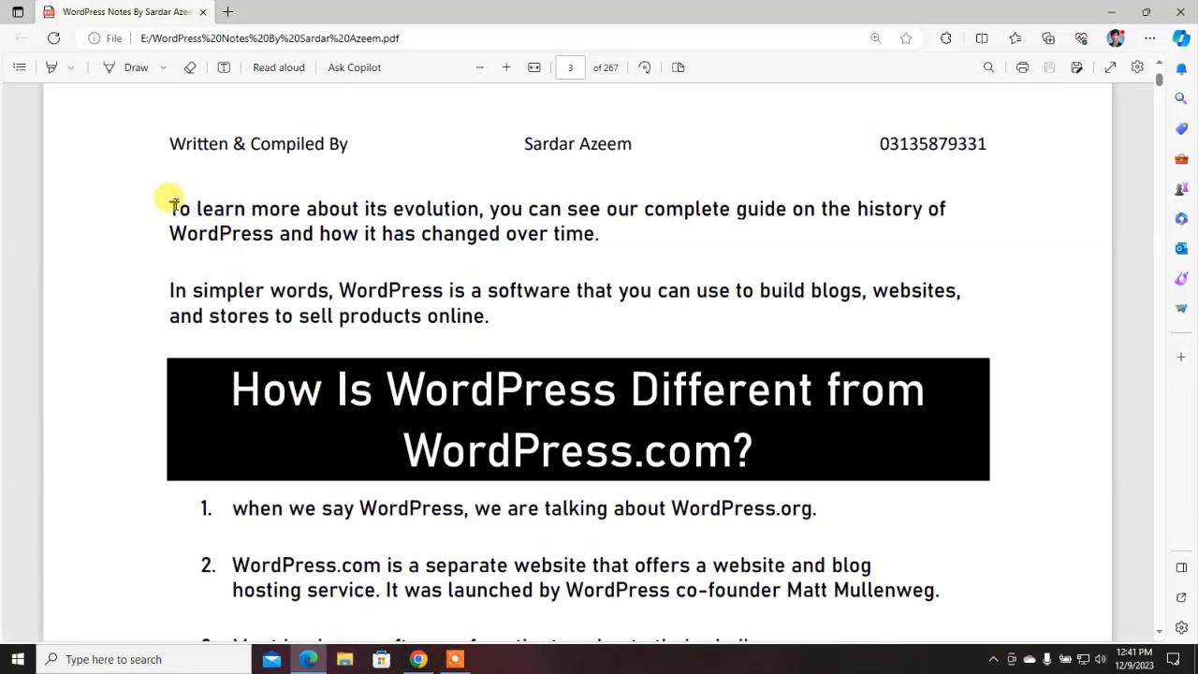
drag(166, 202, 506, 323)
key(ctrl+c)
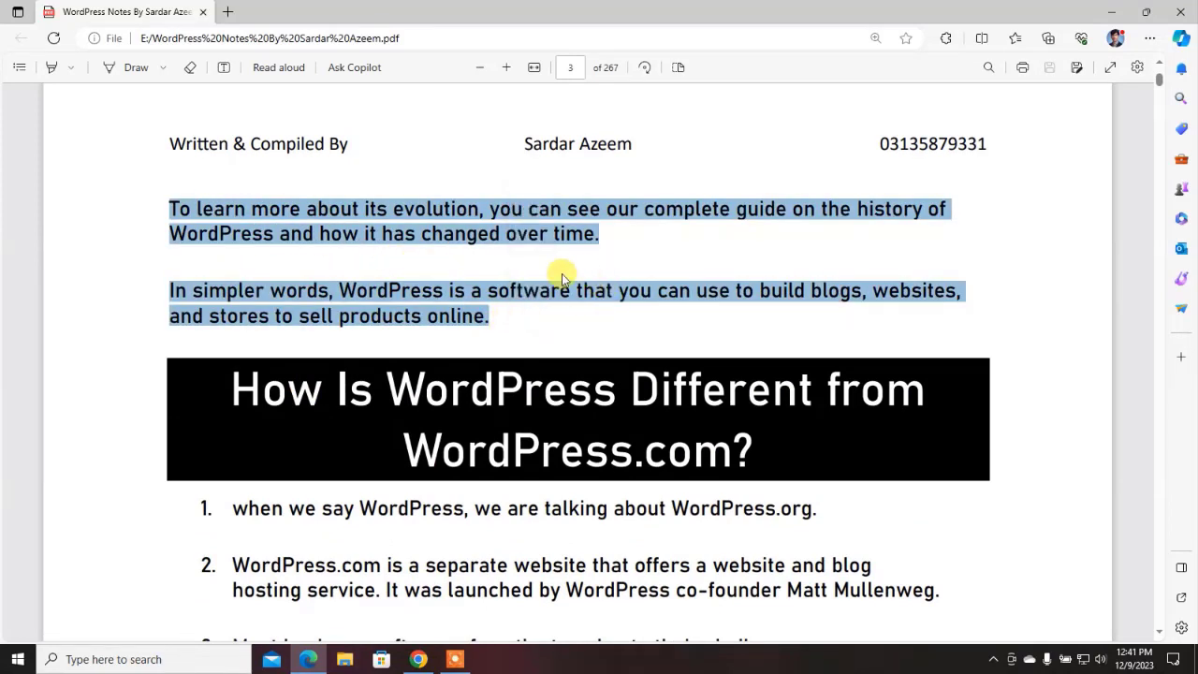
Step: Switch back to the post in Chrome and paste the page 3 text into the empty paragraph at the end
click(418, 659)
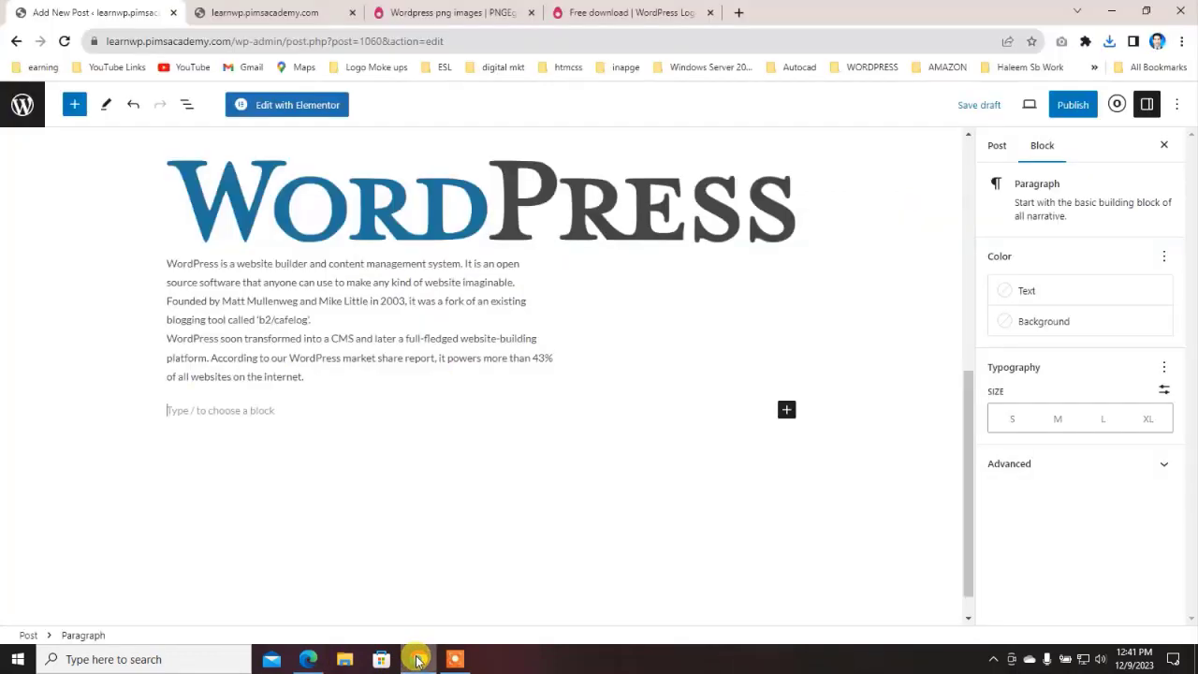
key(ctrl+v)
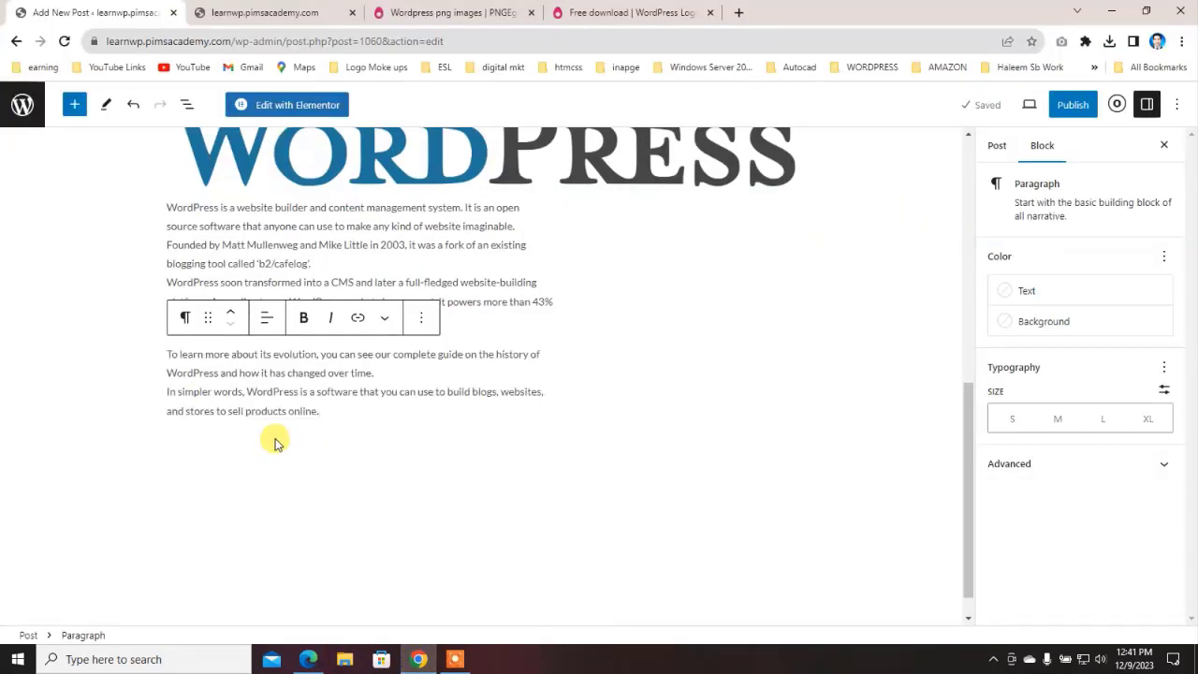
click(428, 436)
Step: Try moving the opening paragraph block below the WordPress image and return it to its place above the image
scroll(440, 419, up, 1)
scroll(439, 417, up, 5)
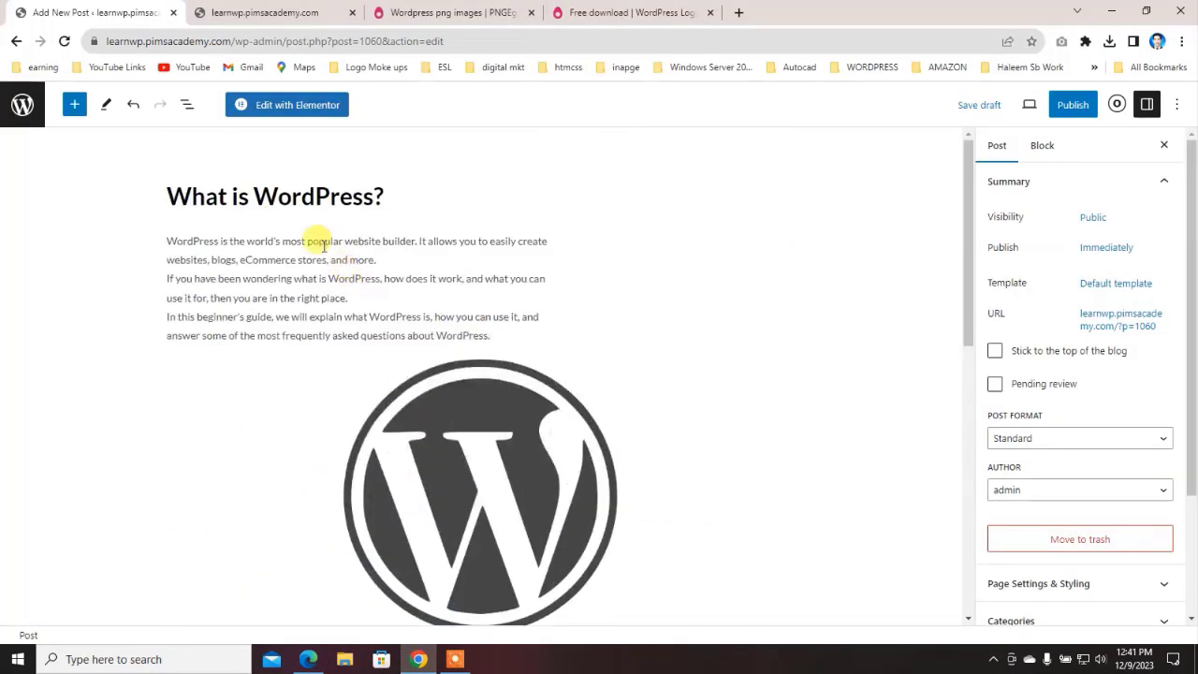
click(253, 239)
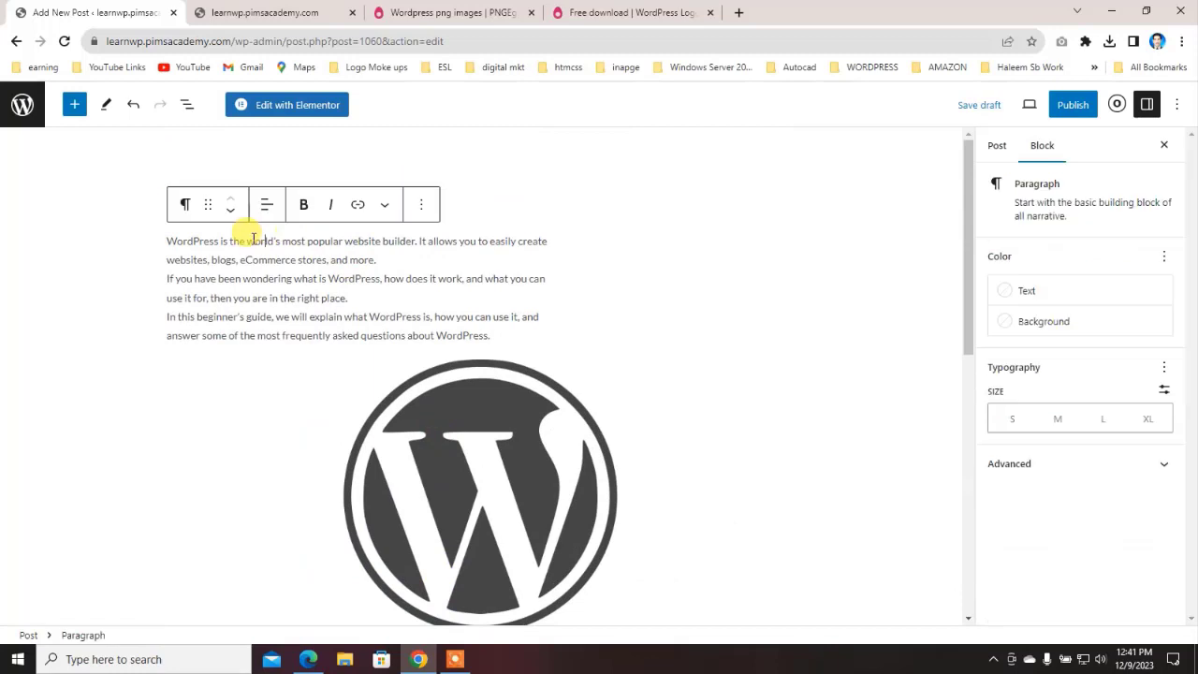
click(161, 237)
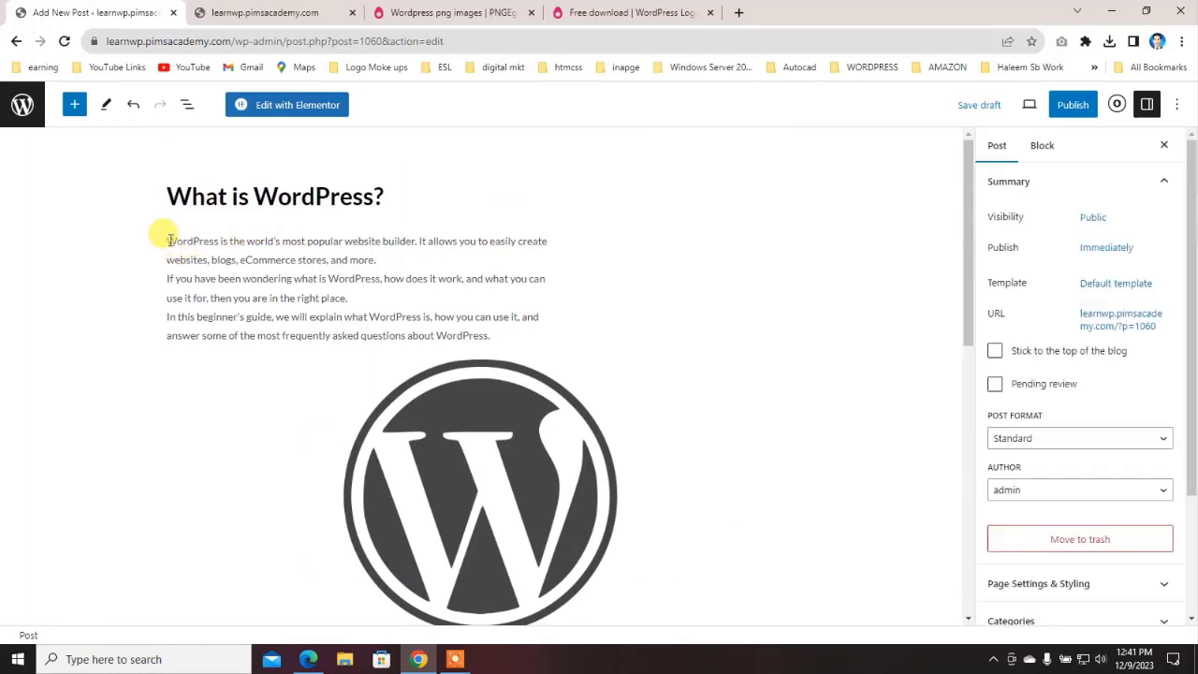
click(421, 317)
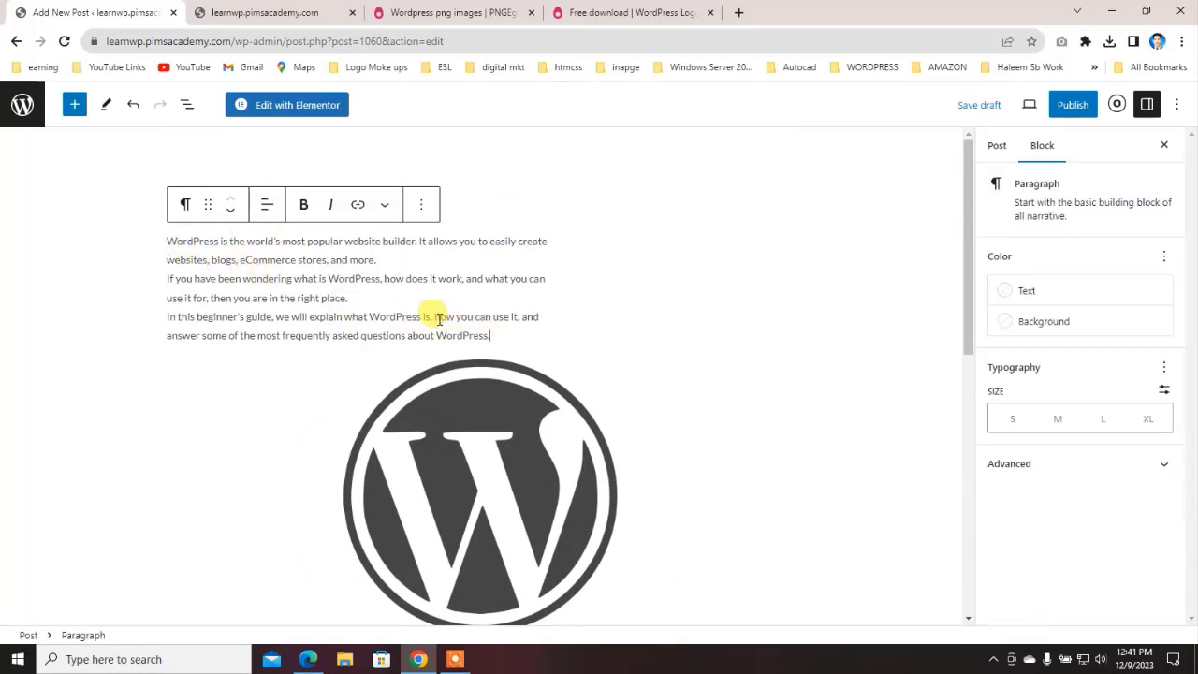
click(421, 211)
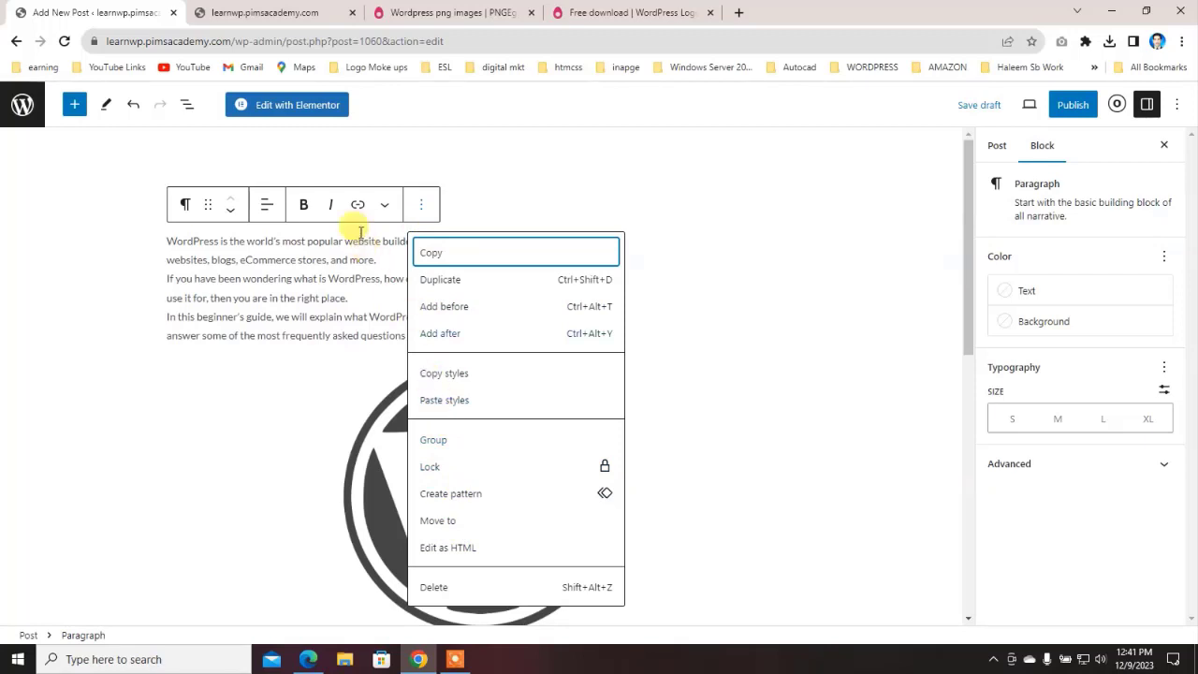
click(227, 212)
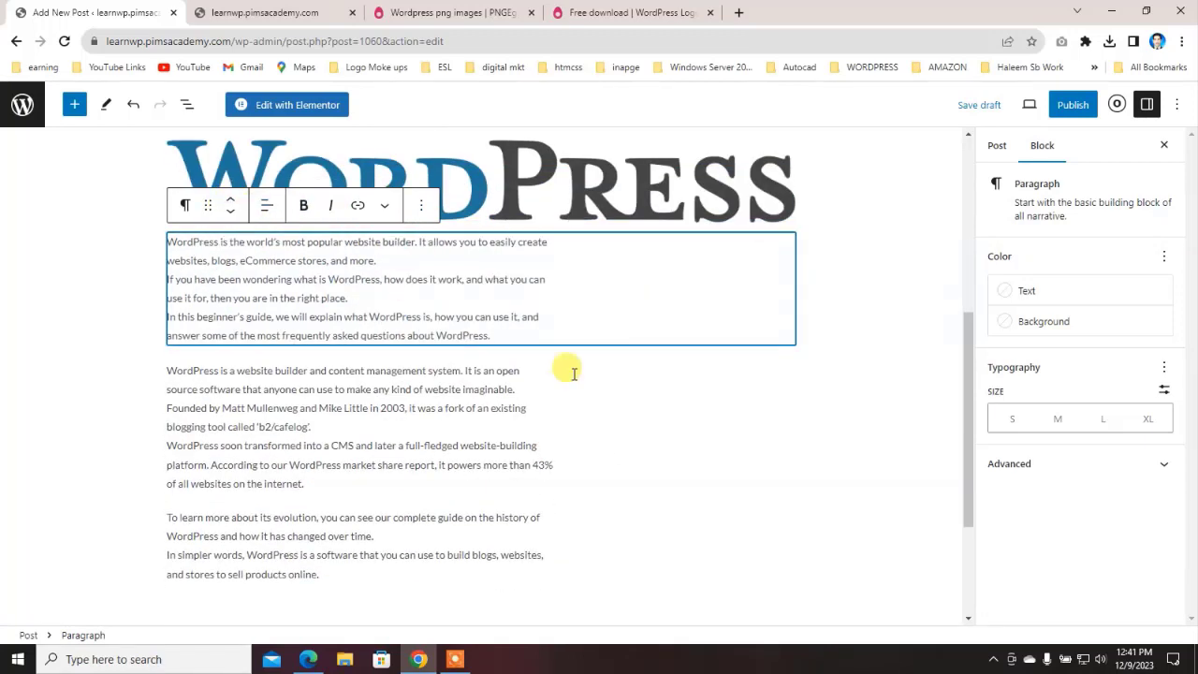
scroll(431, 309, up, 1)
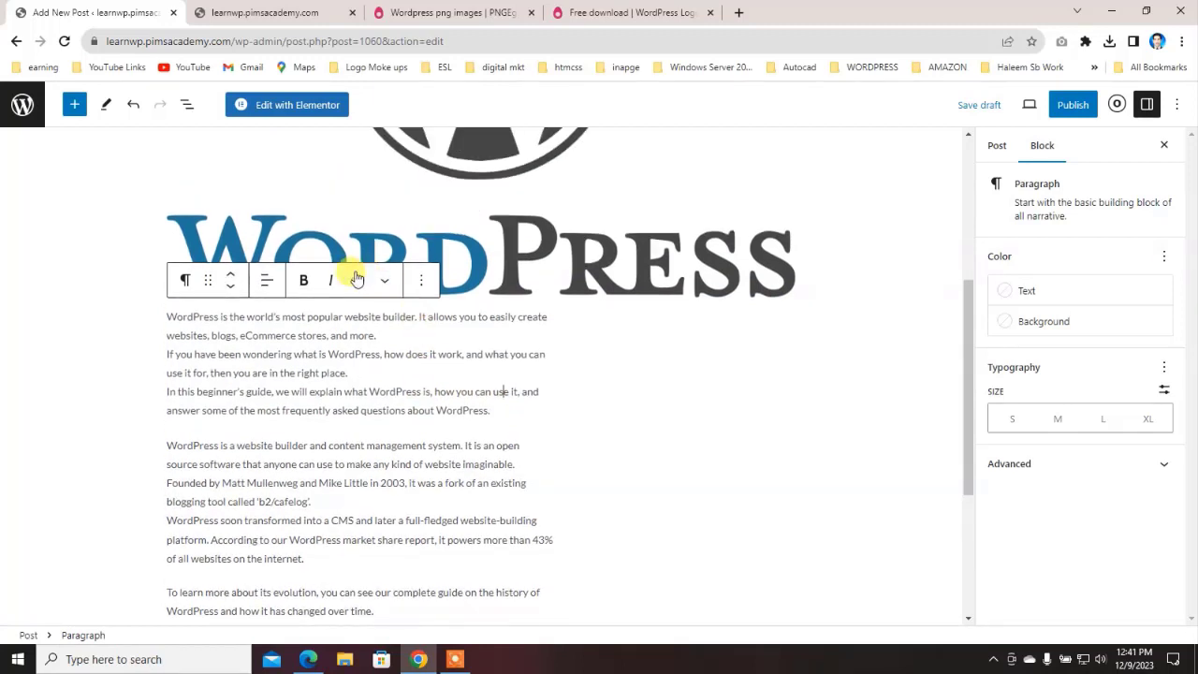
click(232, 273)
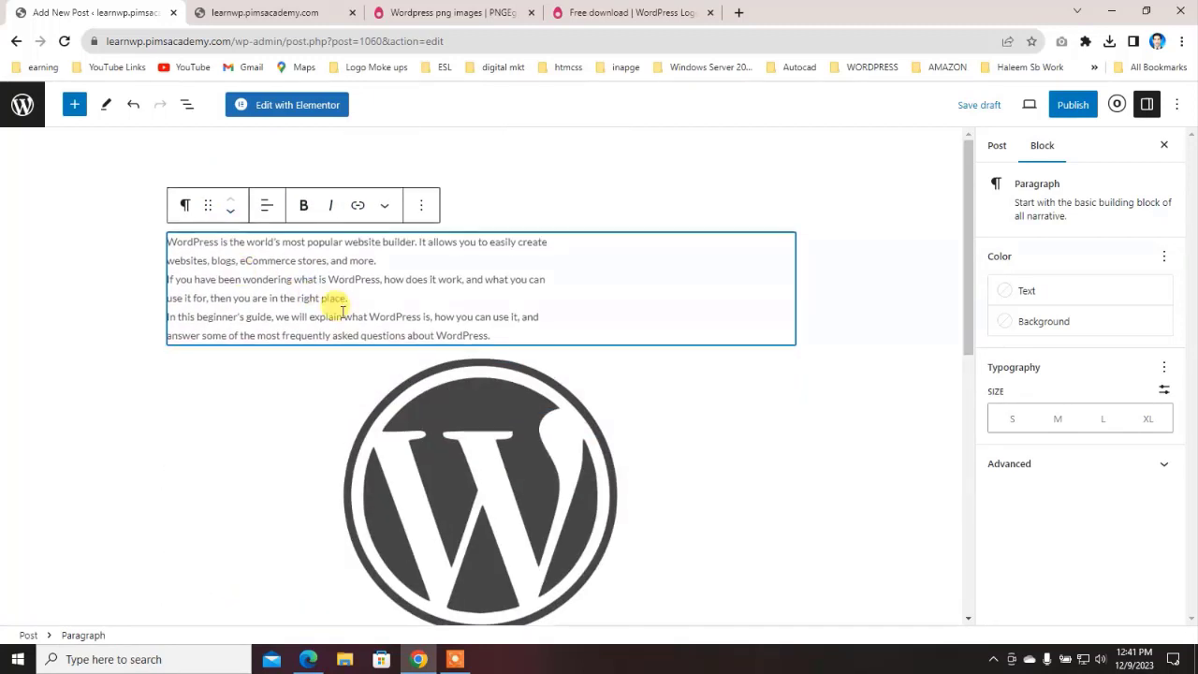
Step: Compare the Large size on the opening paragraph, set its text size to Medium, and view the extra typography options
click(308, 292)
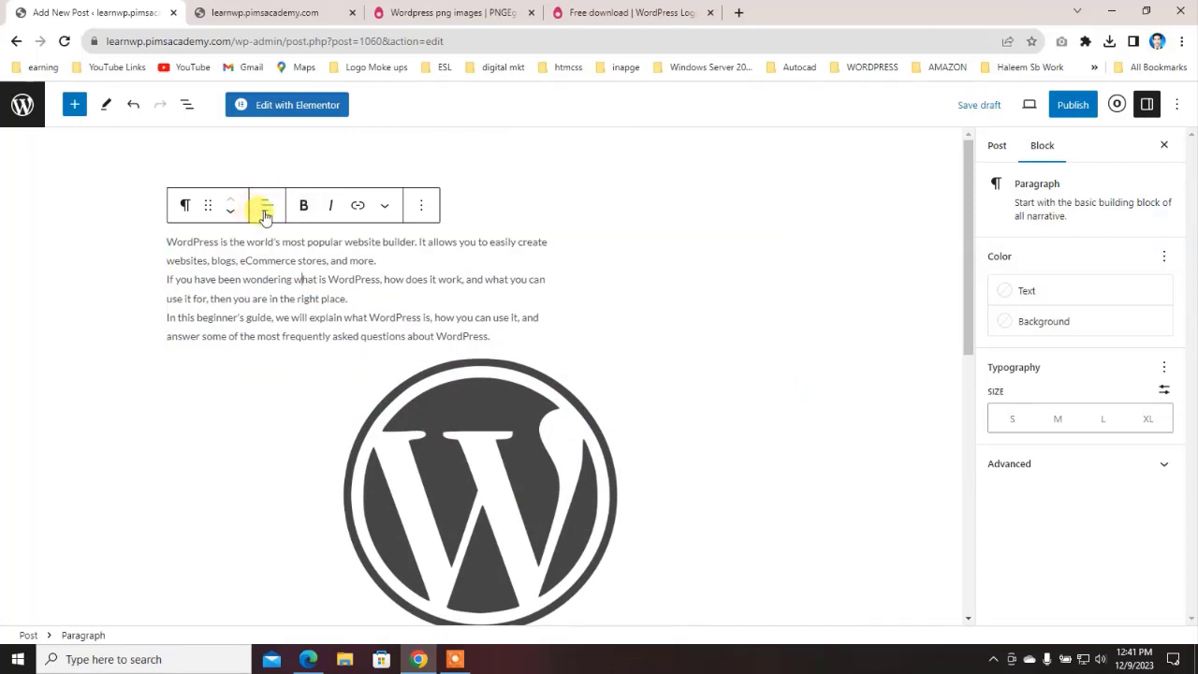
click(186, 207)
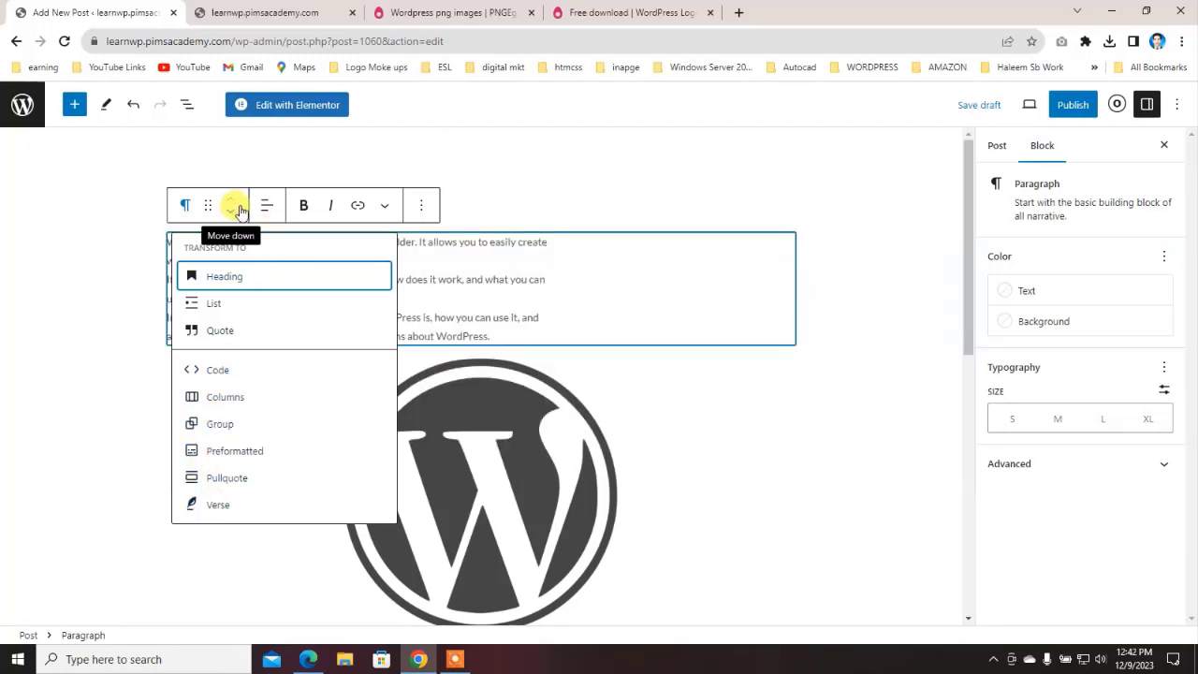
click(1059, 420)
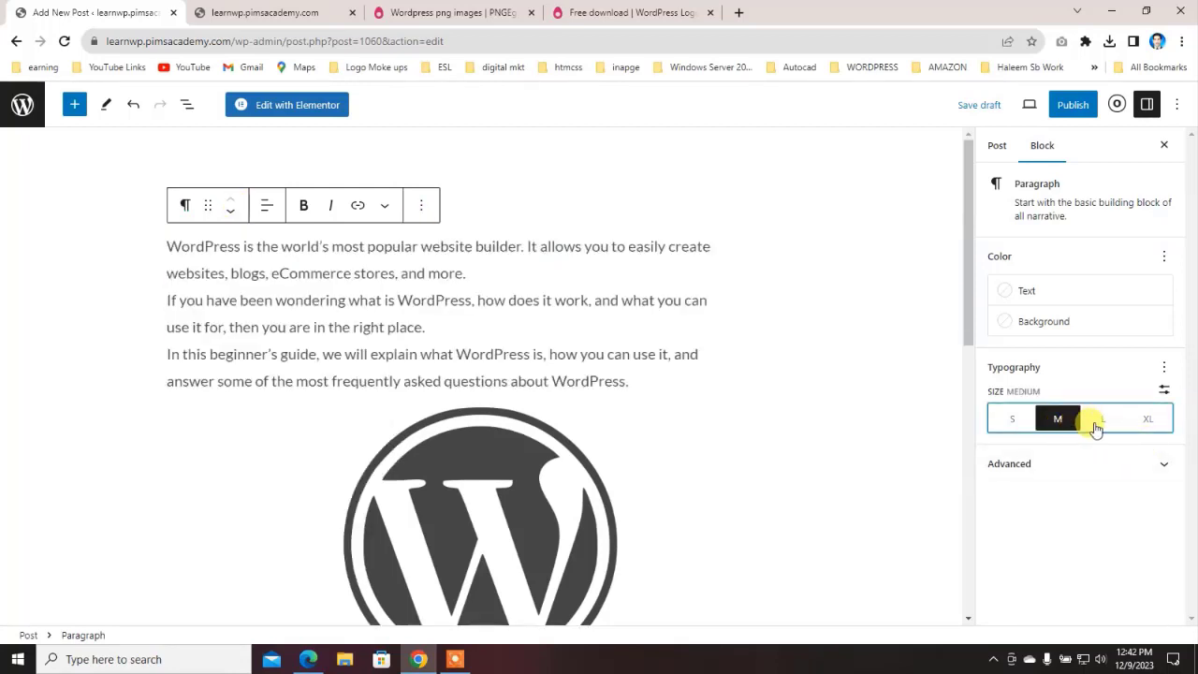
click(1097, 424)
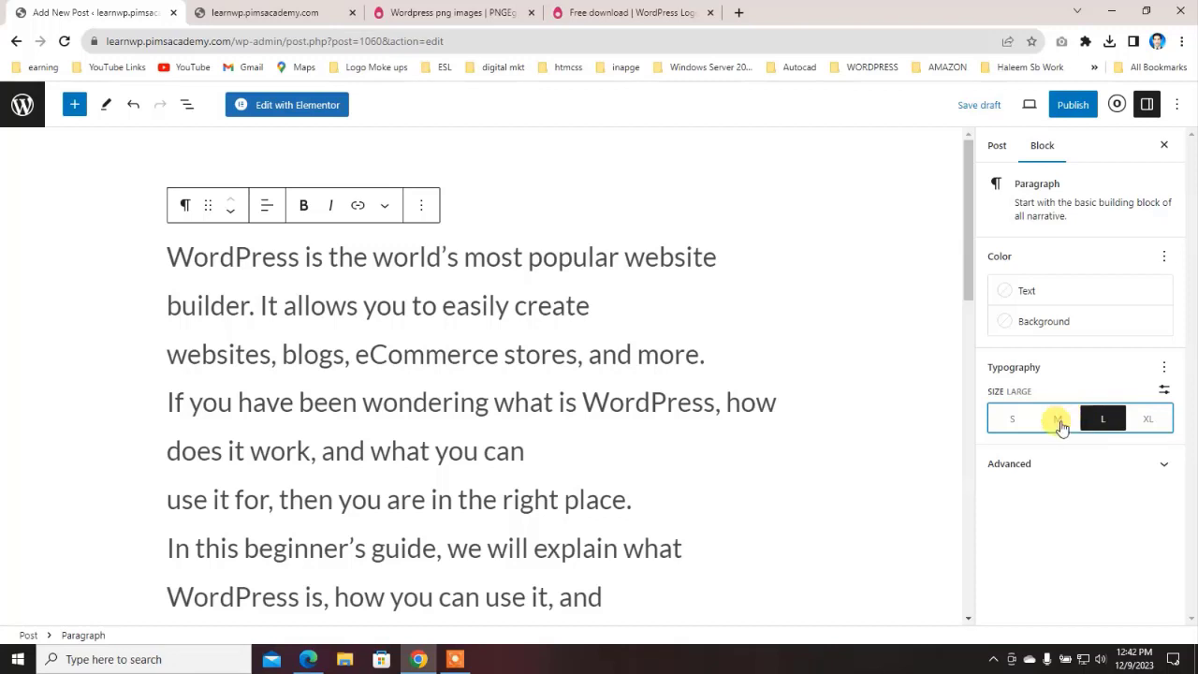
click(1057, 421)
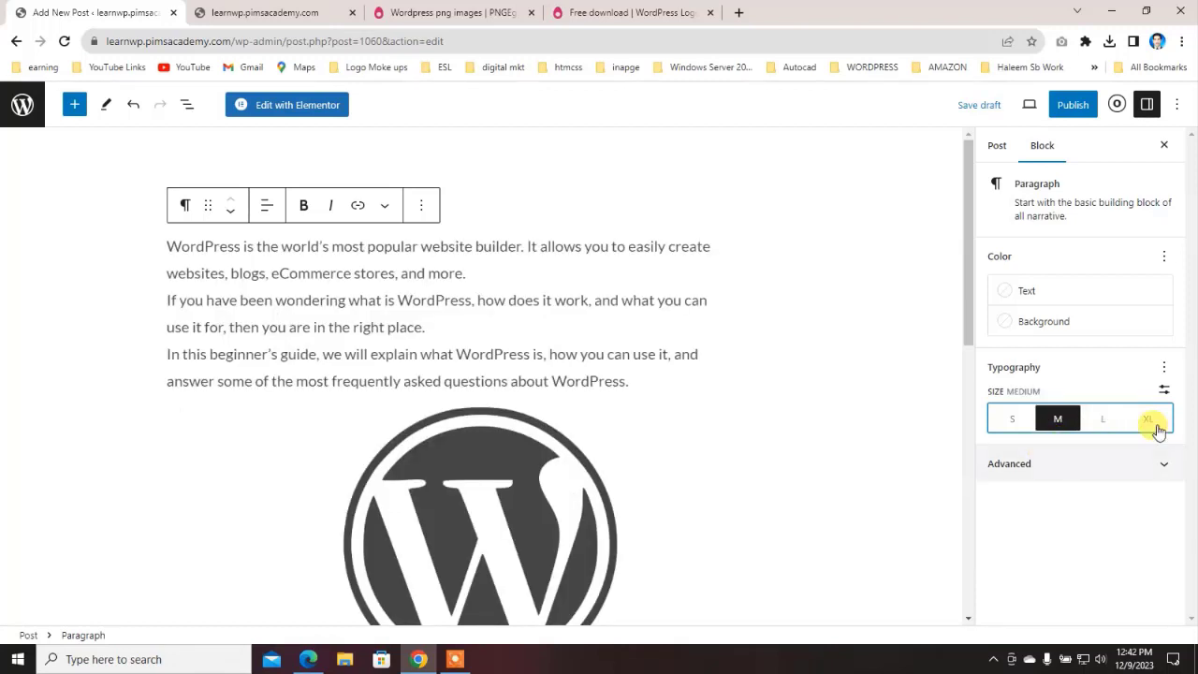
click(1164, 368)
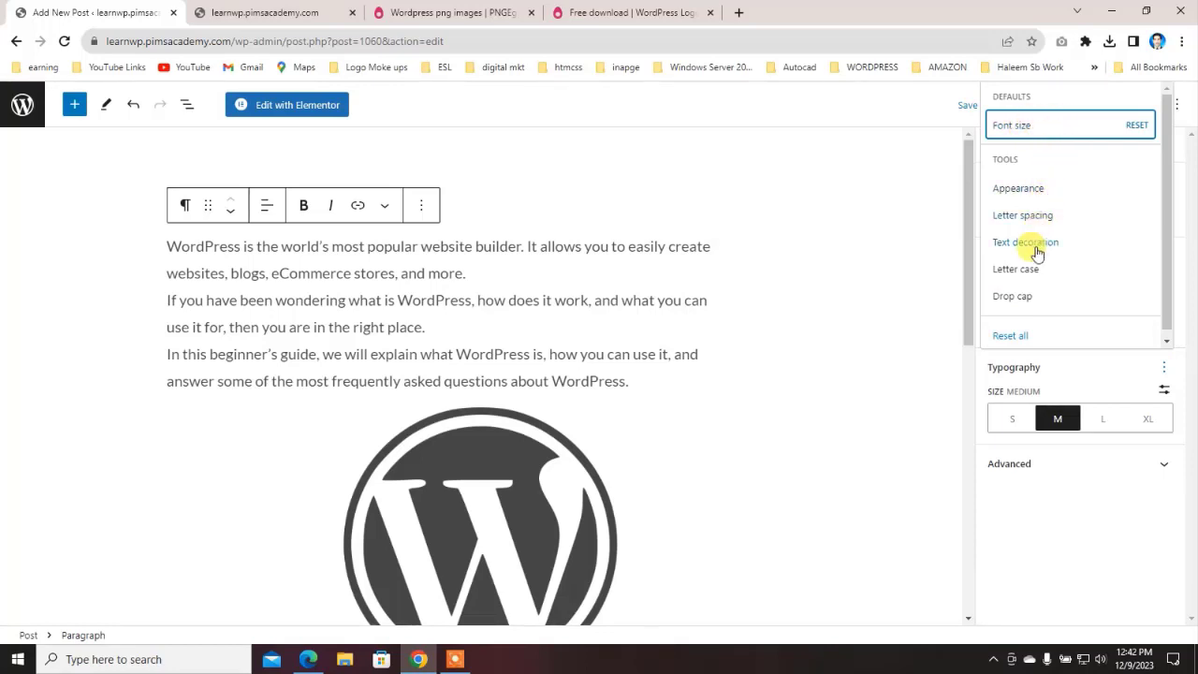
click(892, 407)
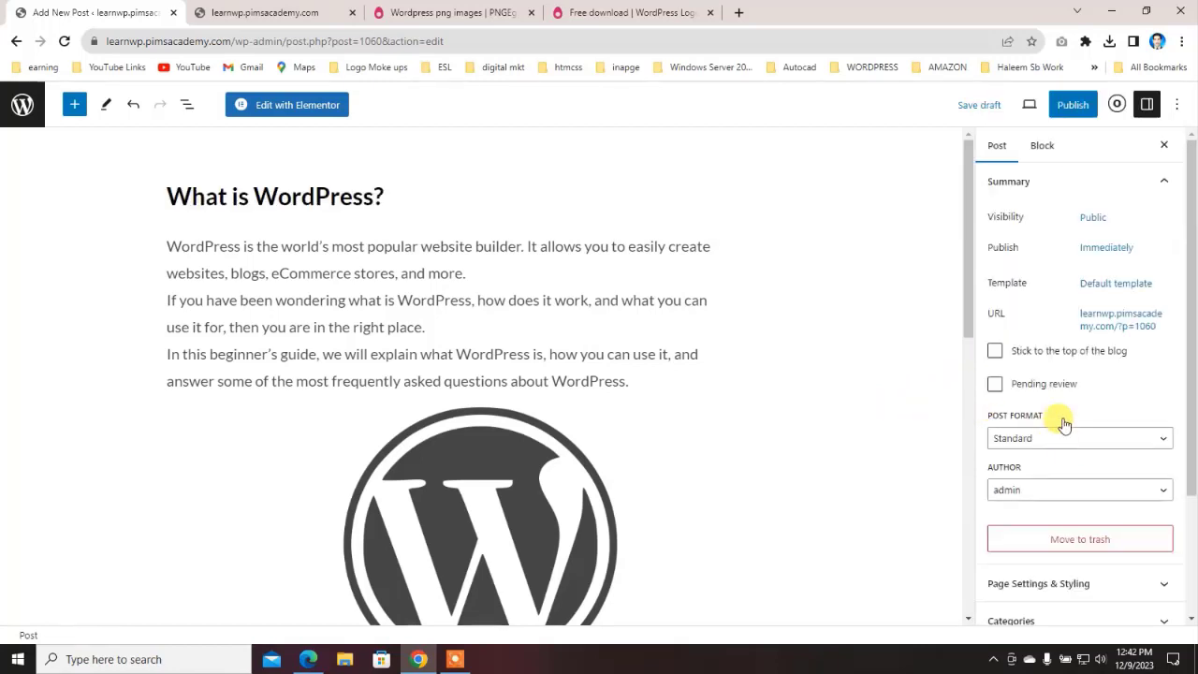
Step: Set the opening paragraph's text colour to black and expand its advanced block settings
click(409, 272)
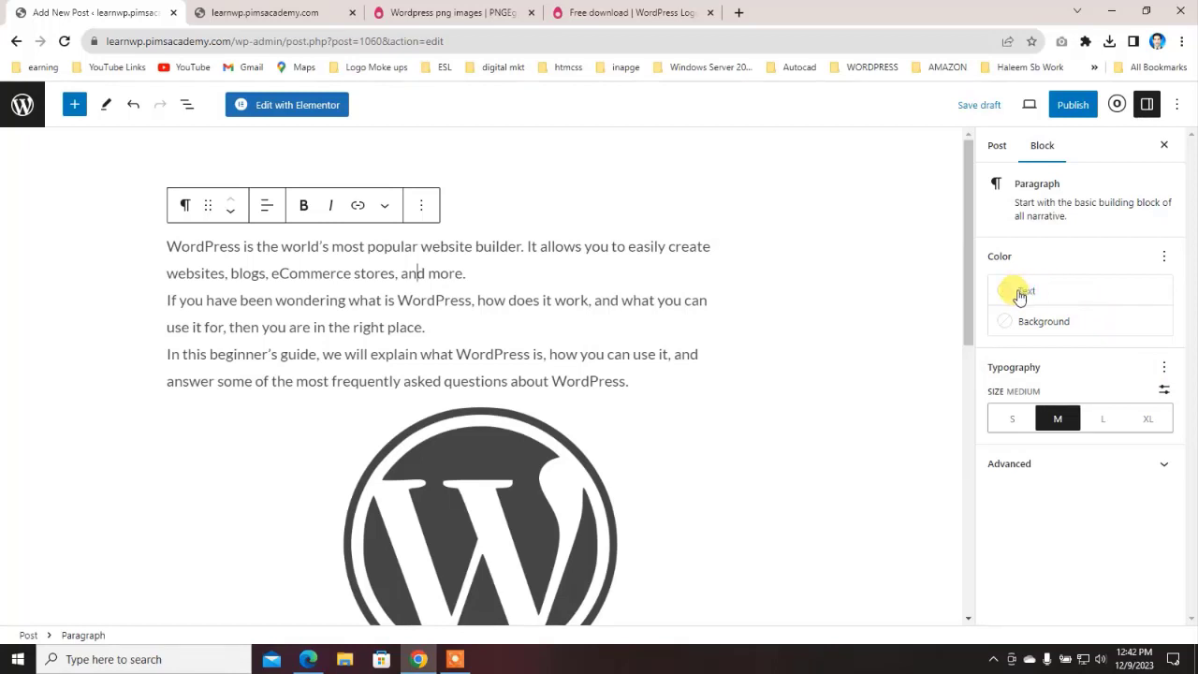
click(1026, 294)
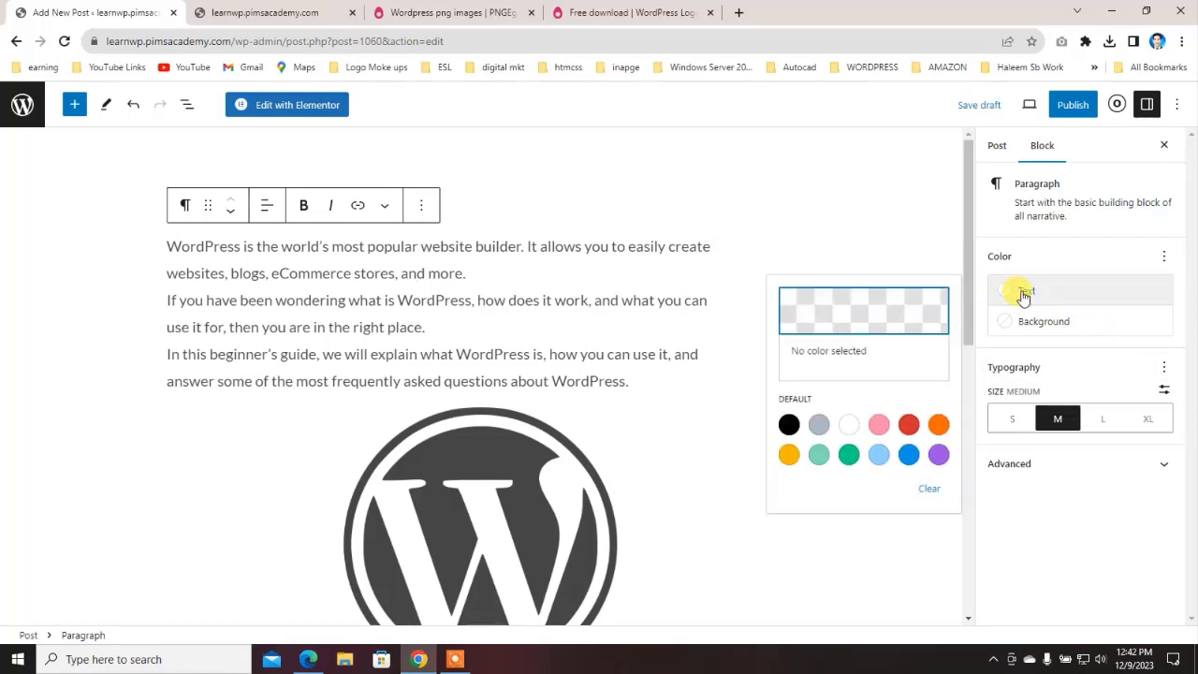
click(787, 425)
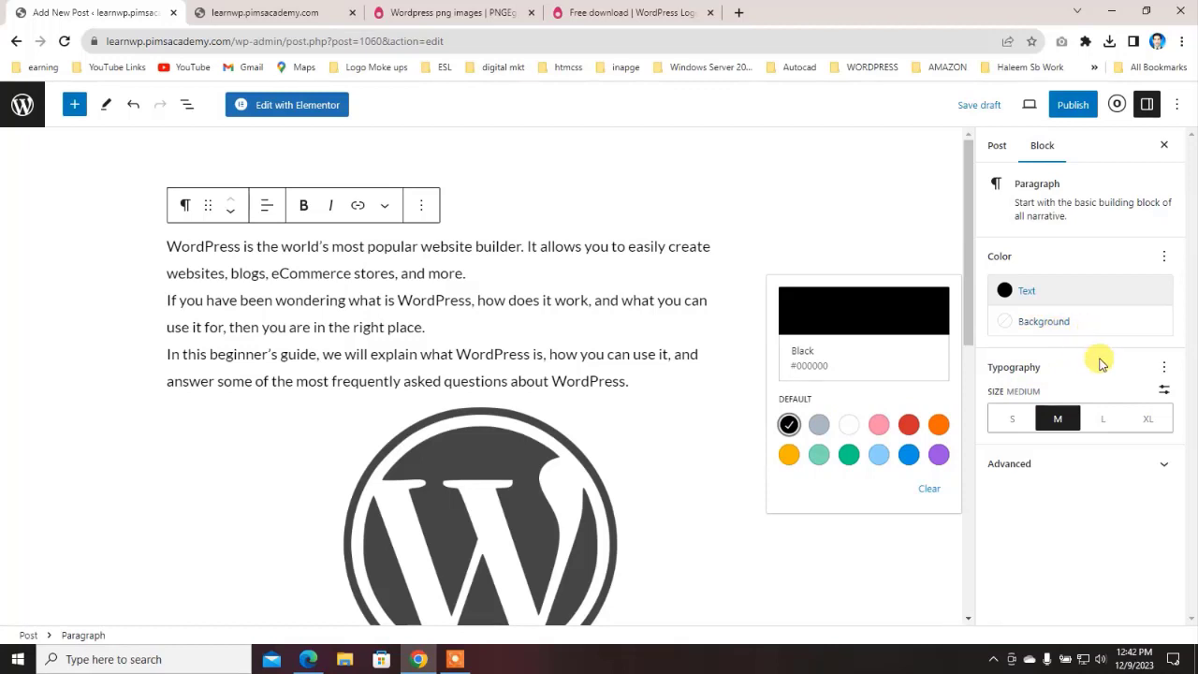
click(1086, 463)
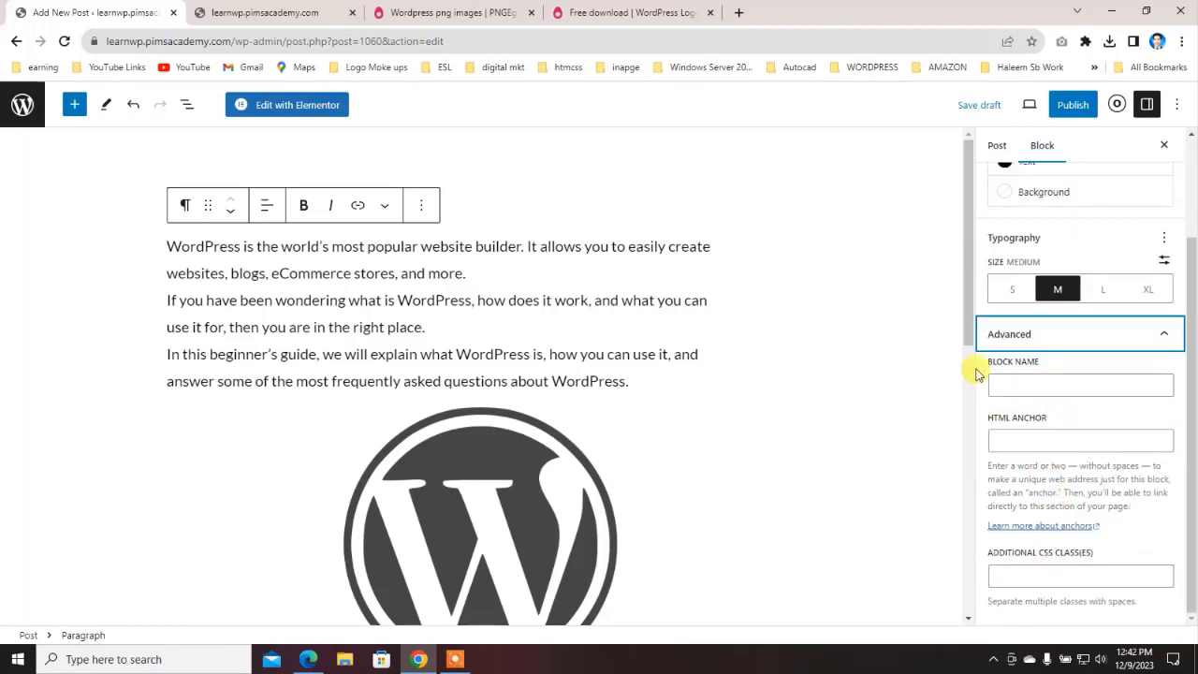
scroll(1049, 375, up, 2)
Step: Set the paragraph directly below the WordPress logo to black text and Medium size
scroll(588, 334, down, 5)
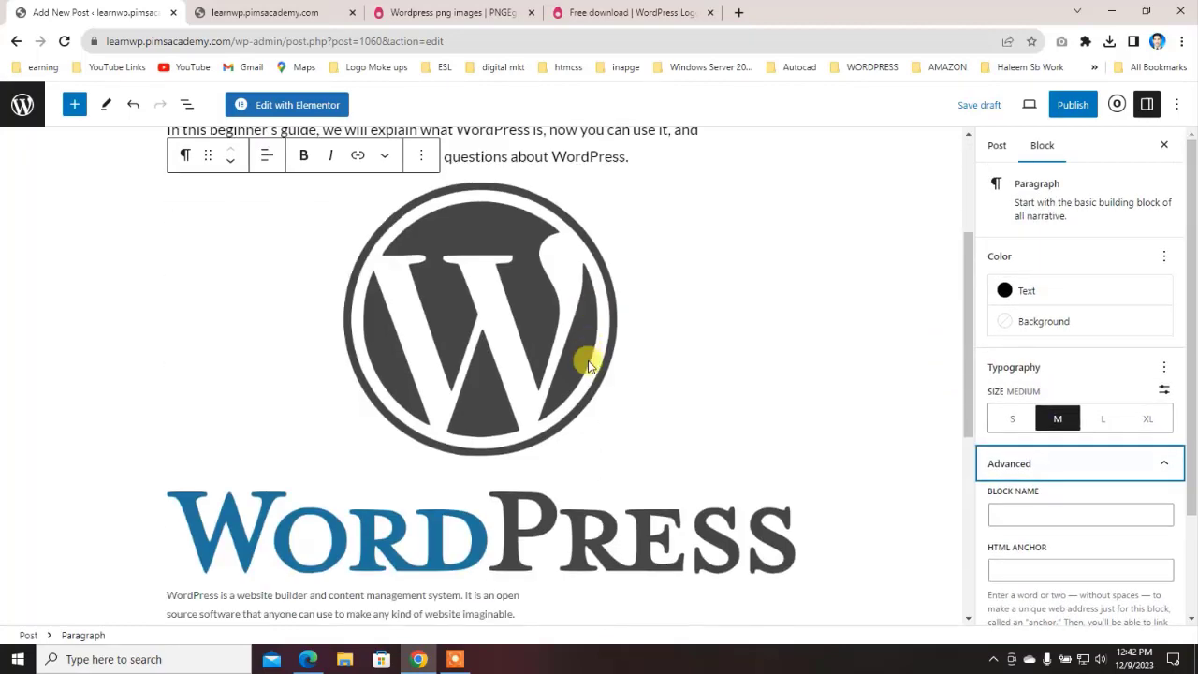
click(380, 393)
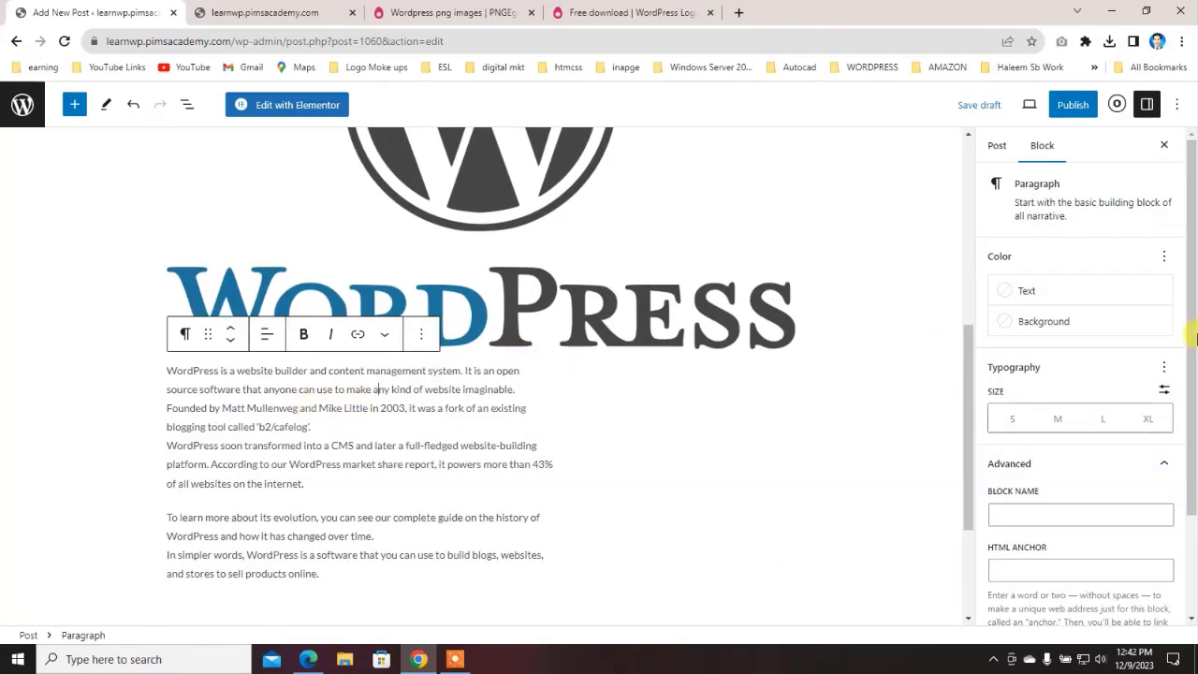
click(1062, 294)
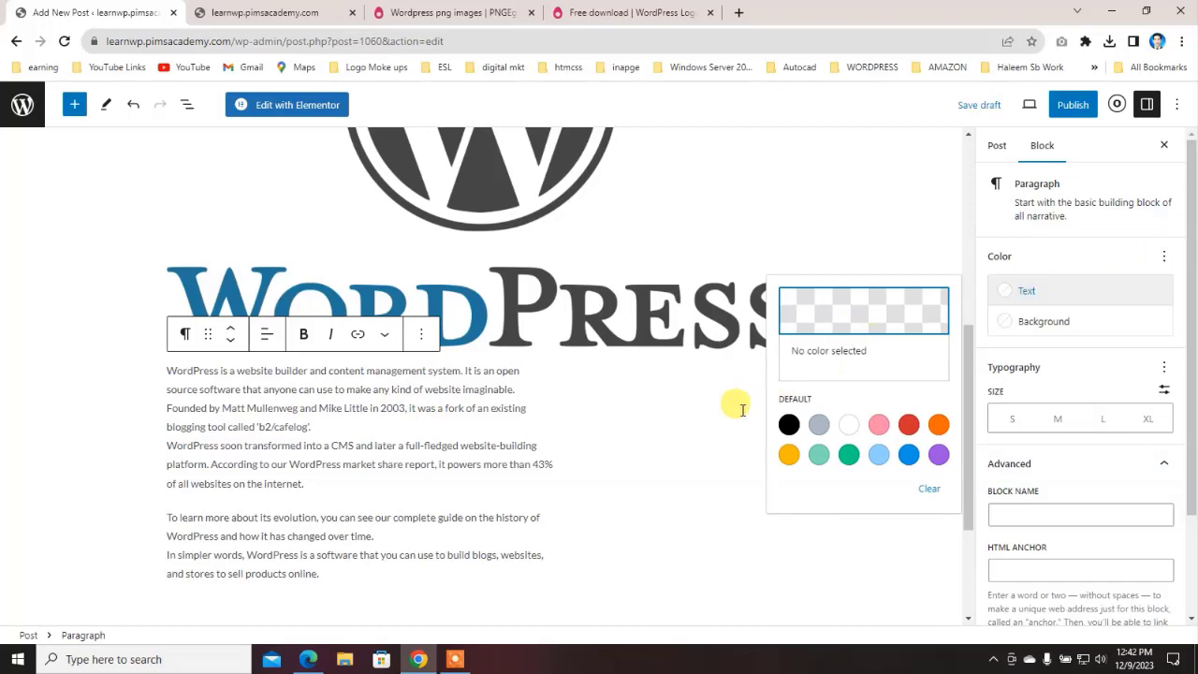
click(789, 427)
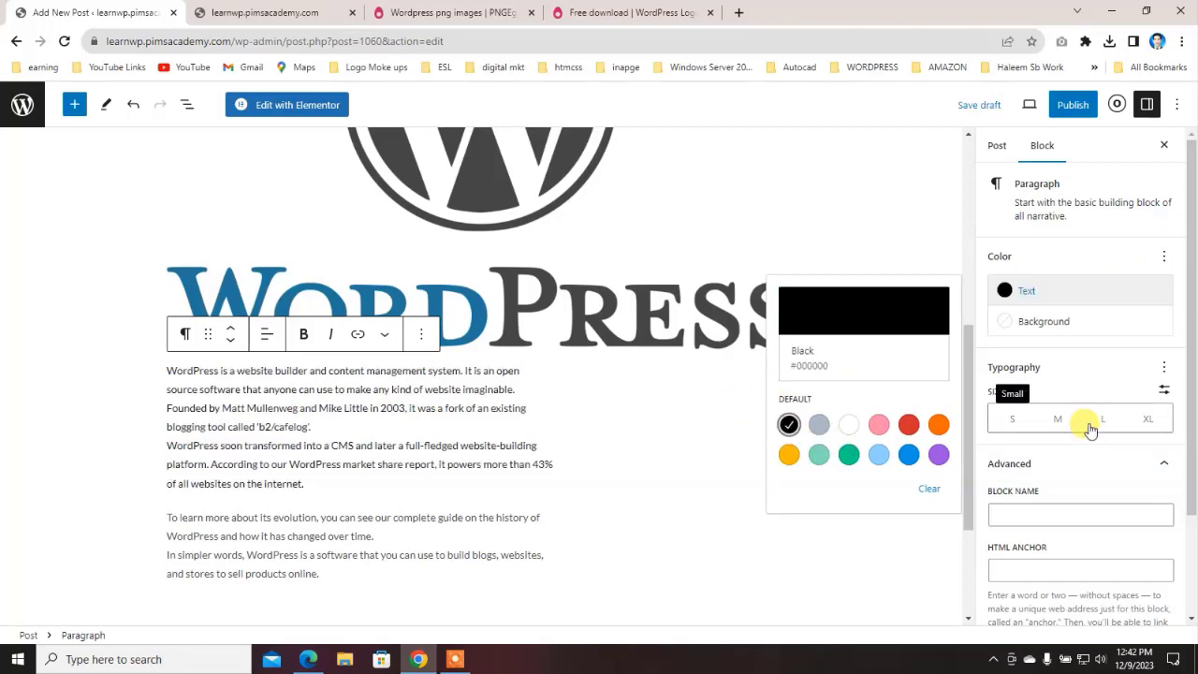
click(1059, 420)
Step: Give the final paragraph about WordPress's evolution black text at Medium size and deselect the block
scroll(430, 422, down, 3)
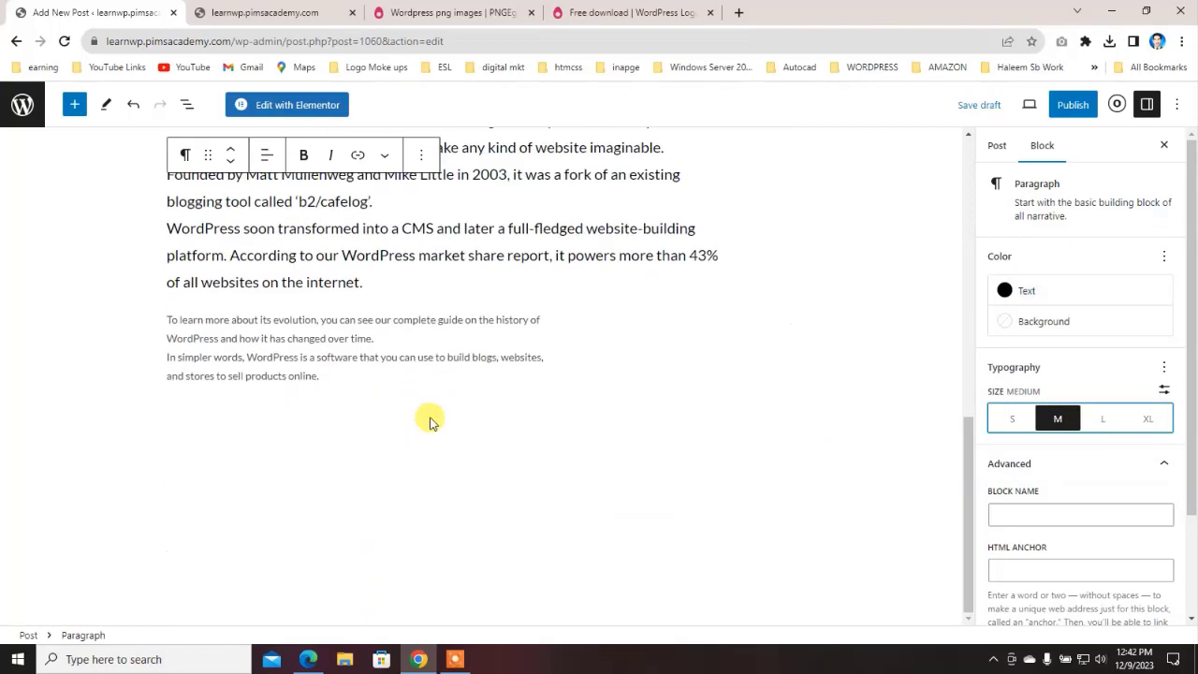
click(342, 343)
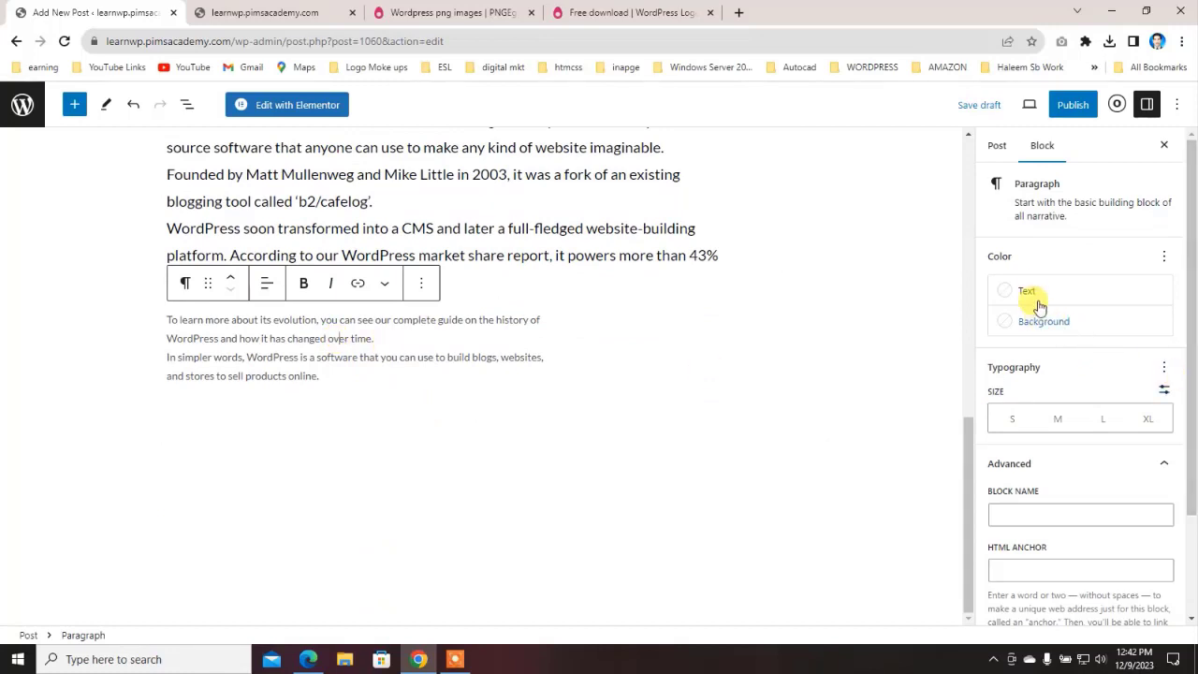
click(1030, 294)
click(789, 425)
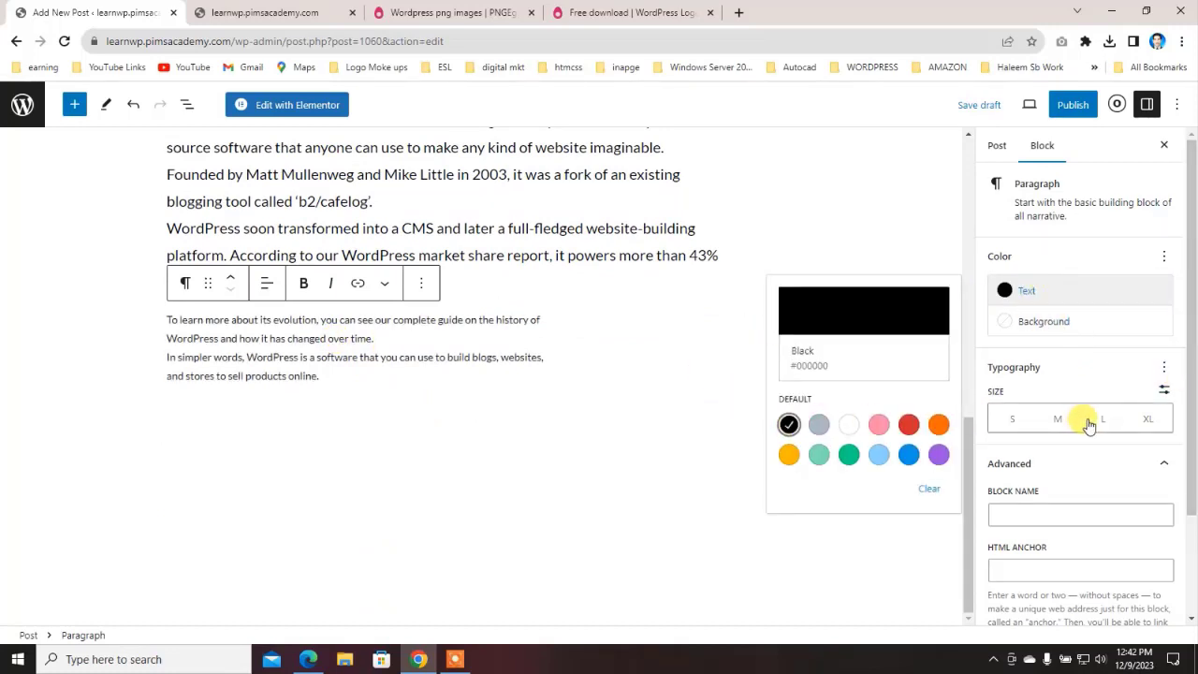
click(1068, 421)
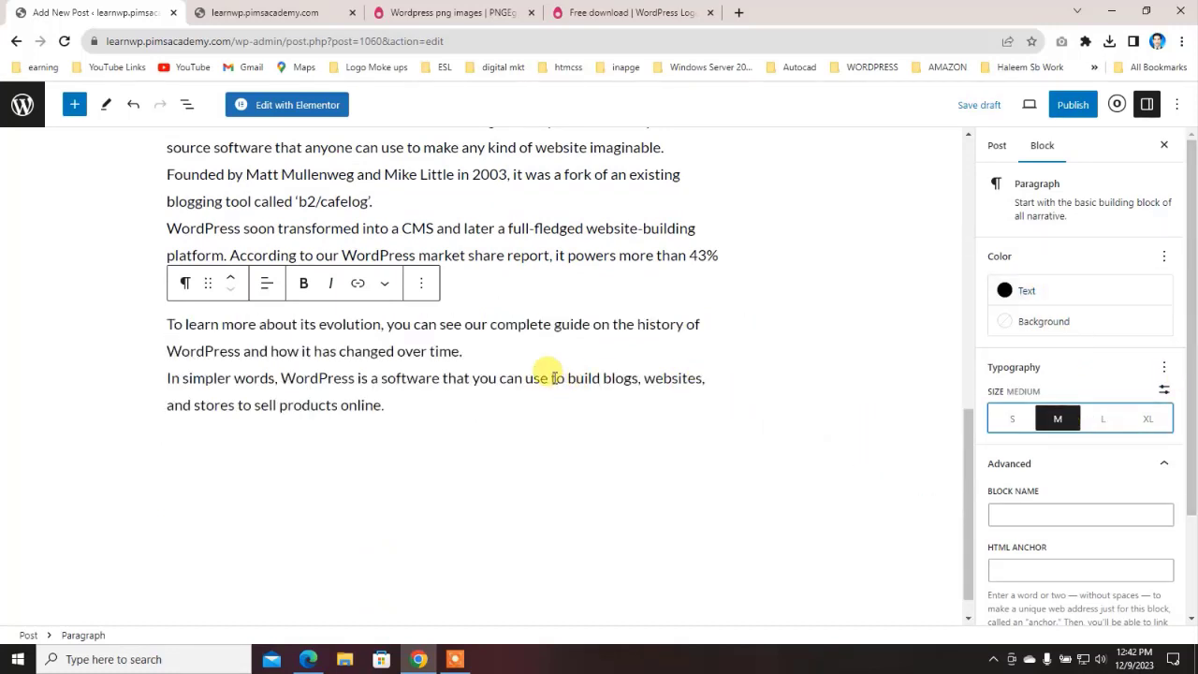
scroll(543, 370, down, 1)
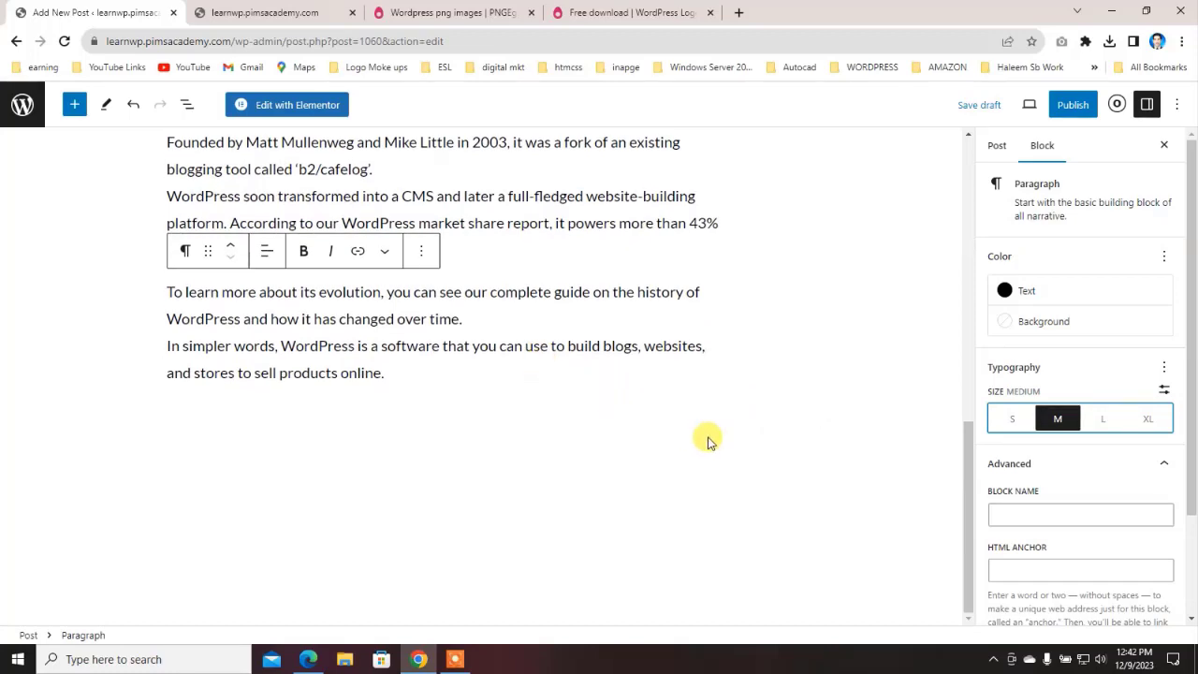
click(732, 421)
Step: In the post settings, look at Page Settings & Styling and assign the post to the first listed category, Learn Wordpress
scroll(749, 403, up, 8)
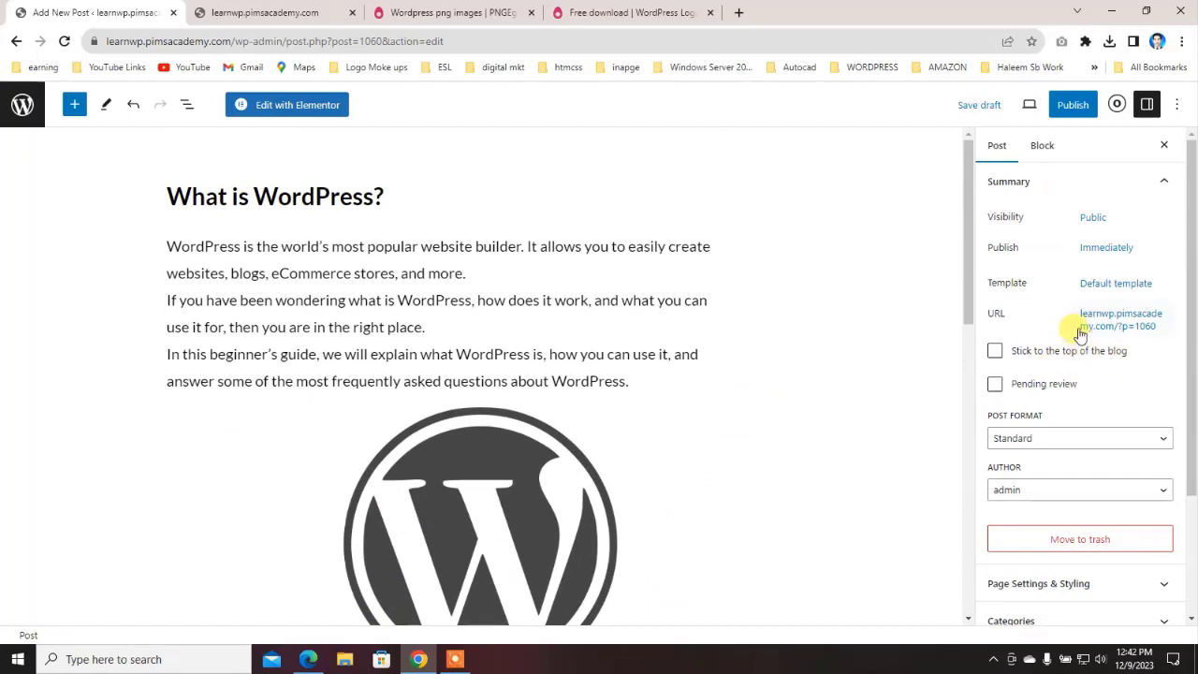
scroll(1070, 334, down, 3)
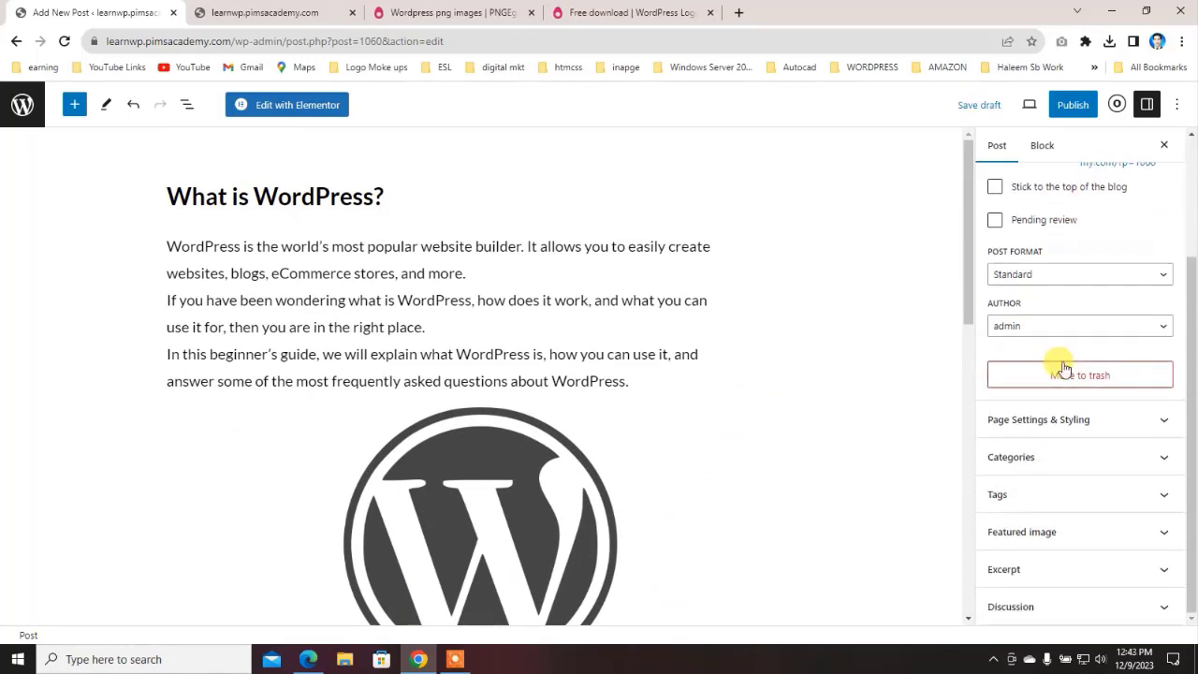
click(1104, 431)
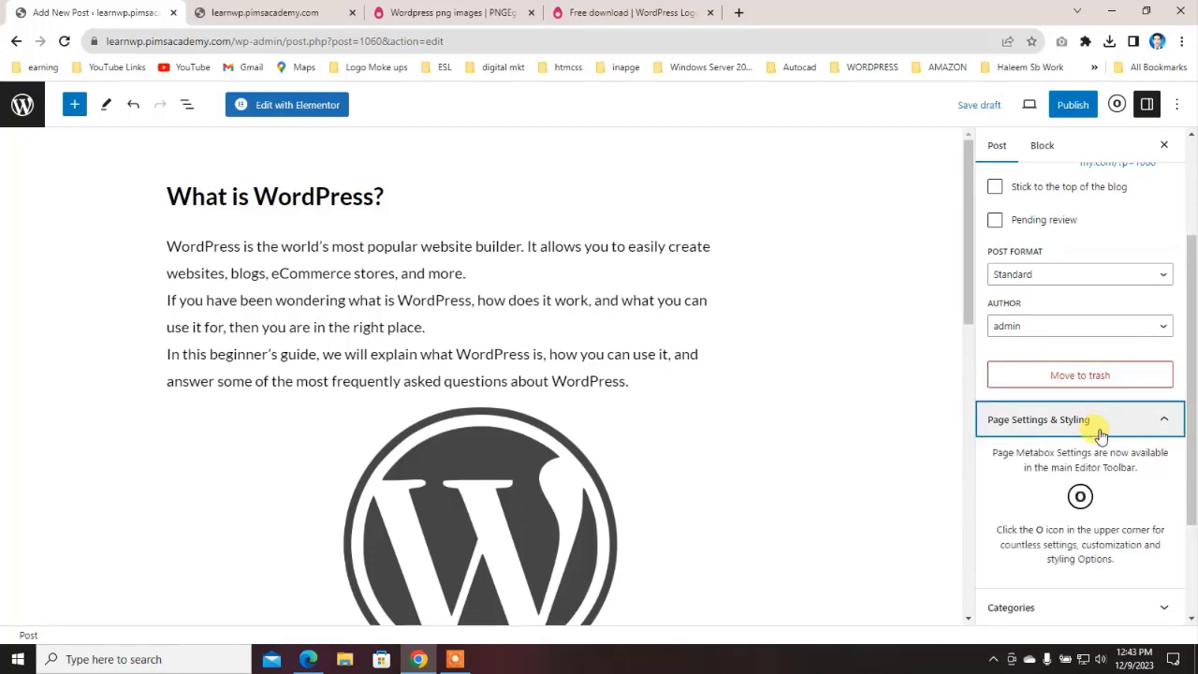
scroll(1092, 441, down, 2)
click(1089, 463)
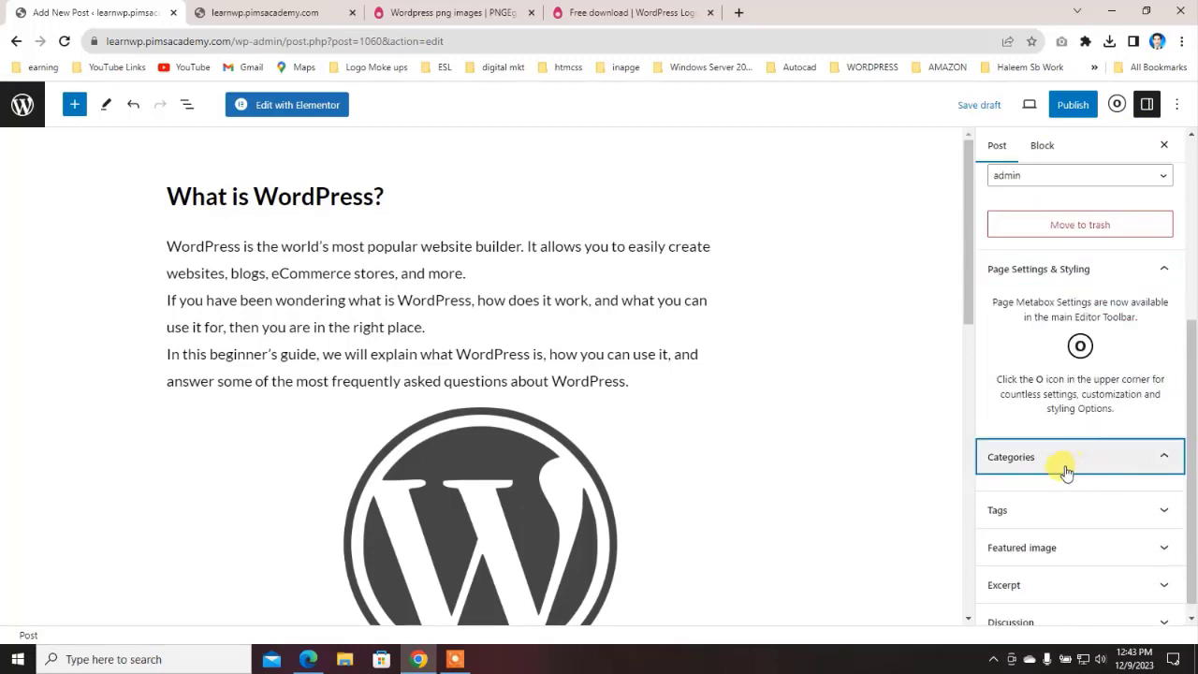
scroll(1021, 473, down, 2)
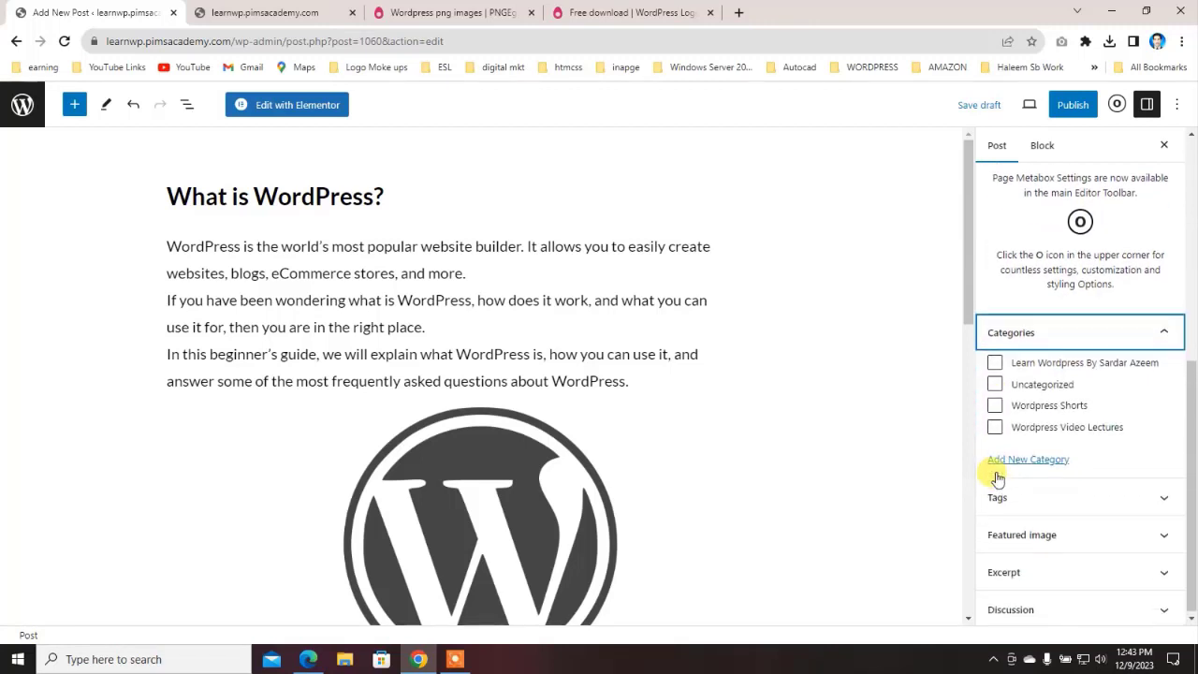
click(995, 359)
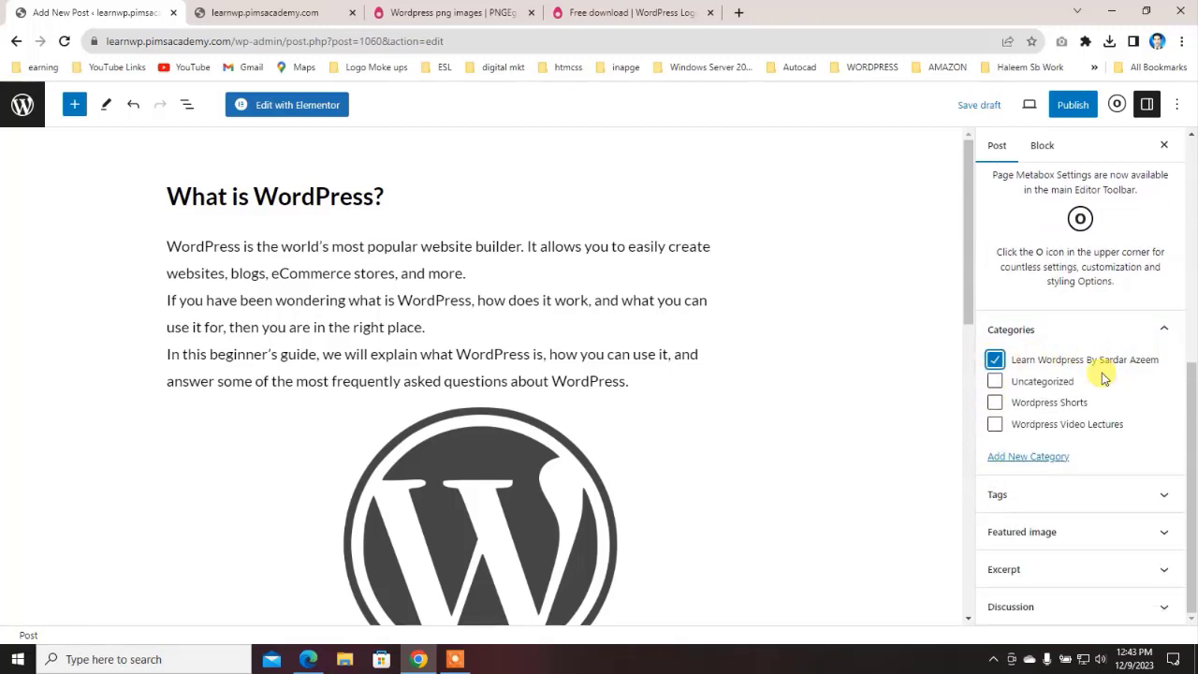
Step: Expand the post's tag settings and place the cursor in the field for adding a new tag
click(1036, 498)
scroll(1021, 520, down, 1)
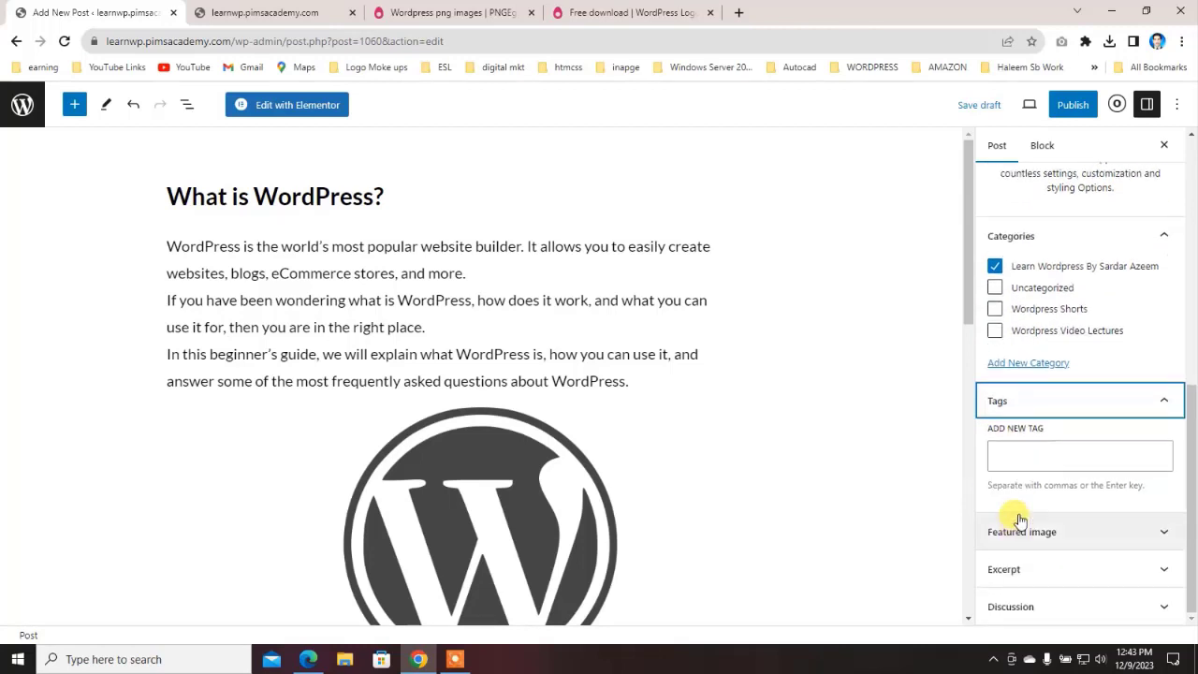
click(1020, 455)
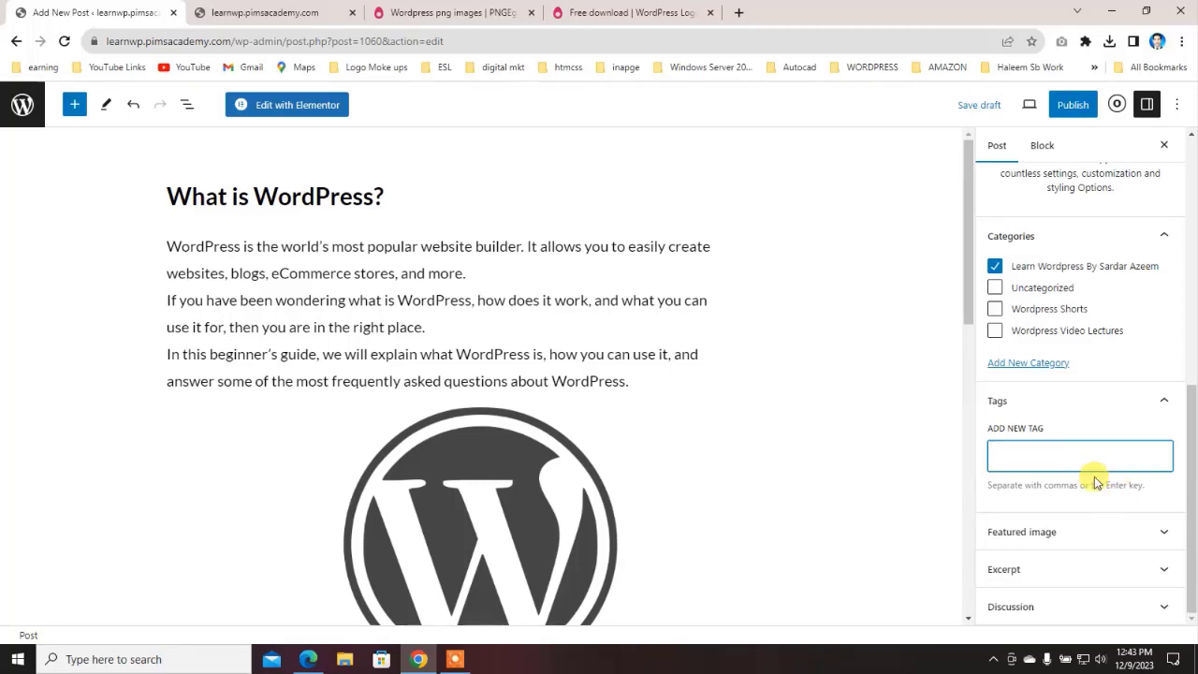
Step: Start uploading a featured image for the post and look through the Downloads folder for a suitable picture
click(1075, 533)
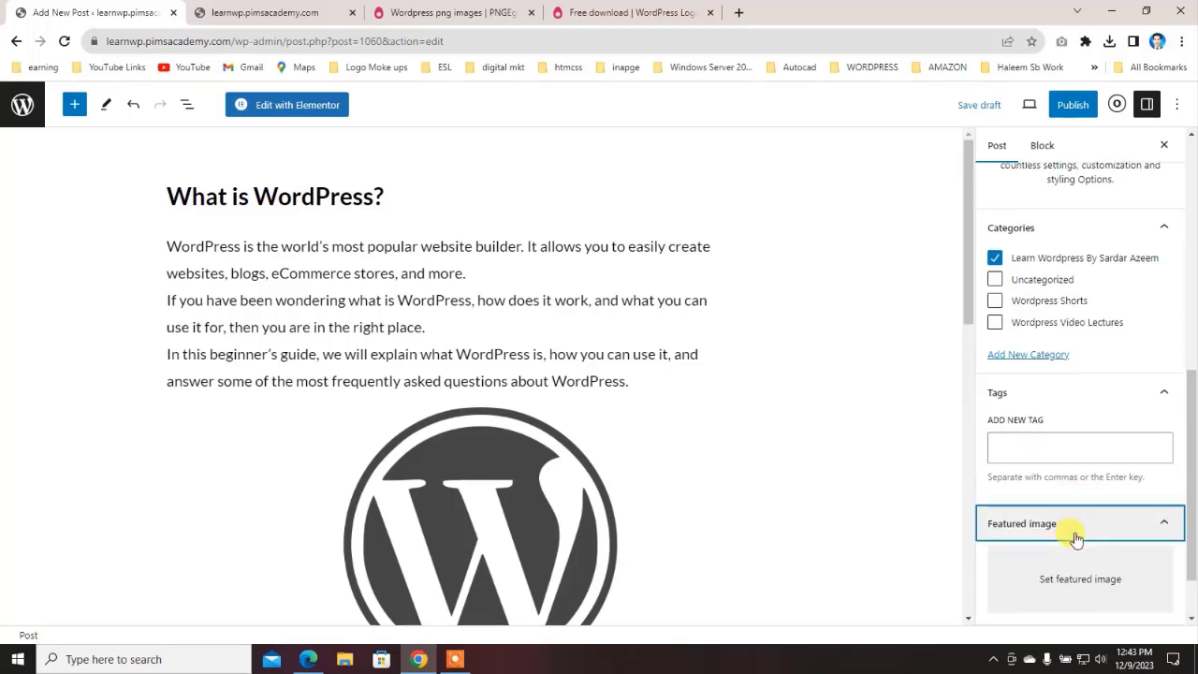
click(1057, 576)
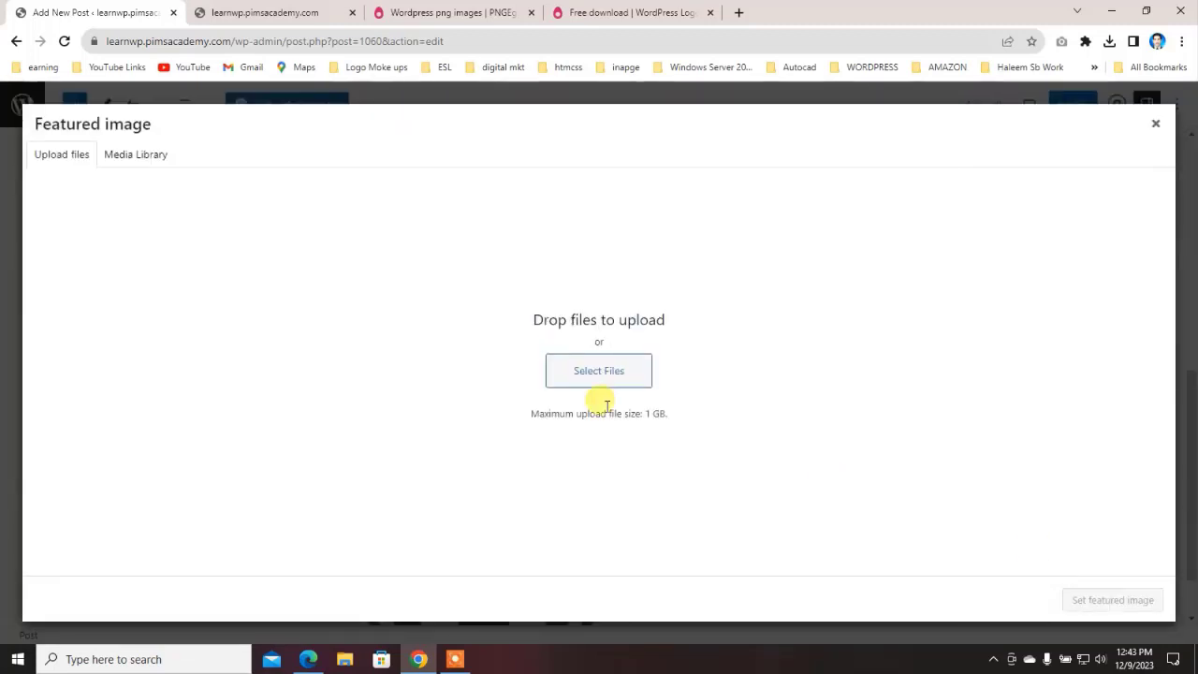
click(576, 375)
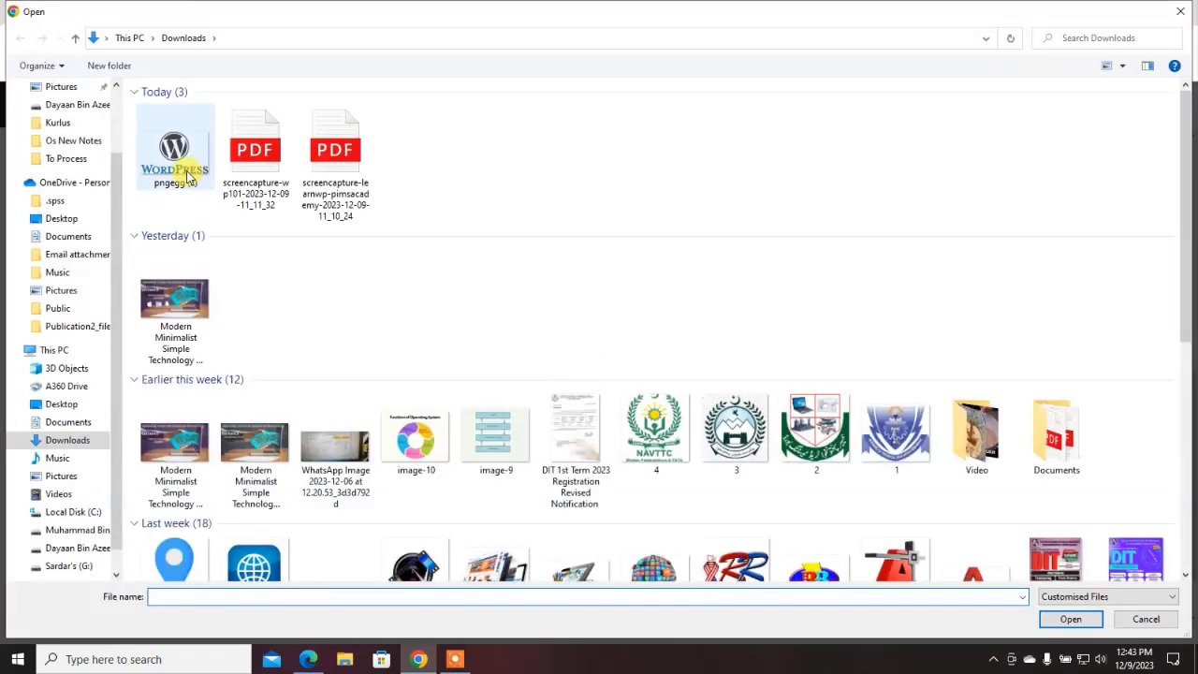
scroll(281, 276, down, 5)
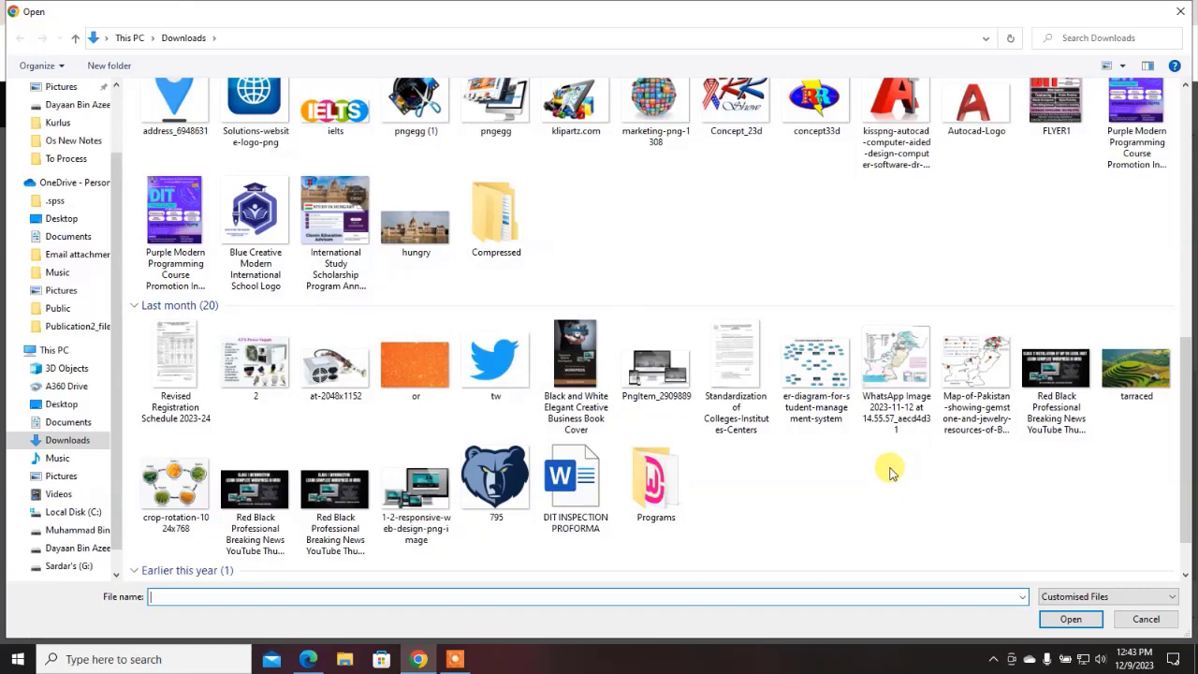
scroll(890, 487, up, 3)
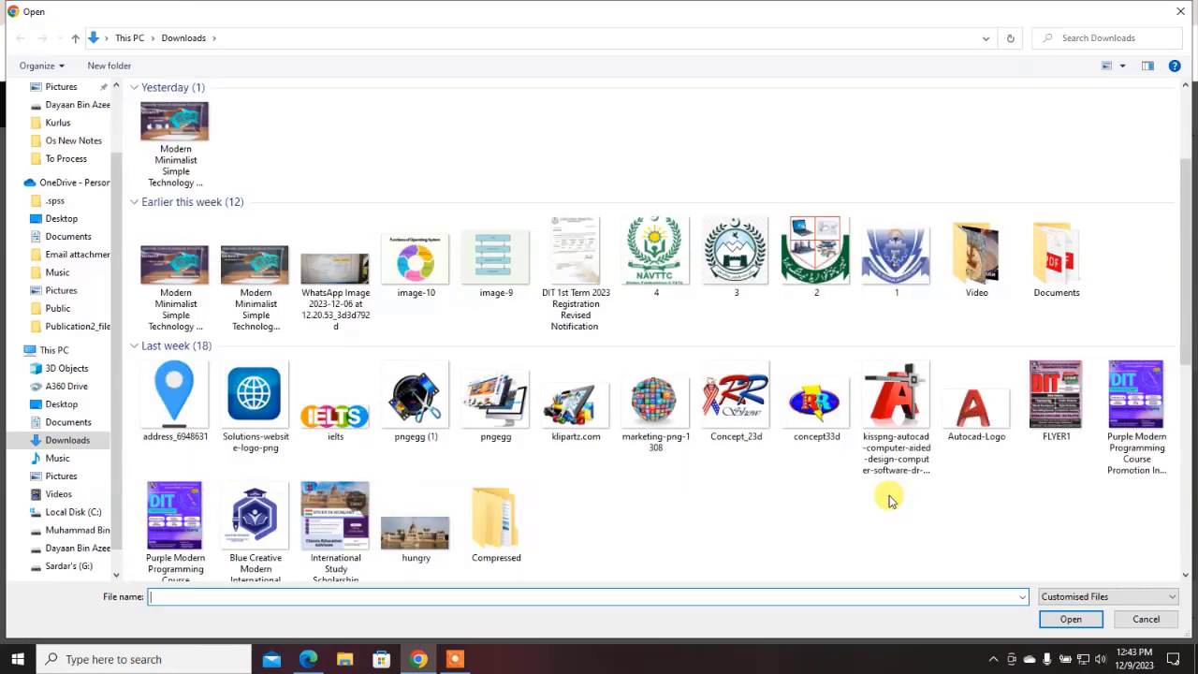
scroll(891, 501, down, 3)
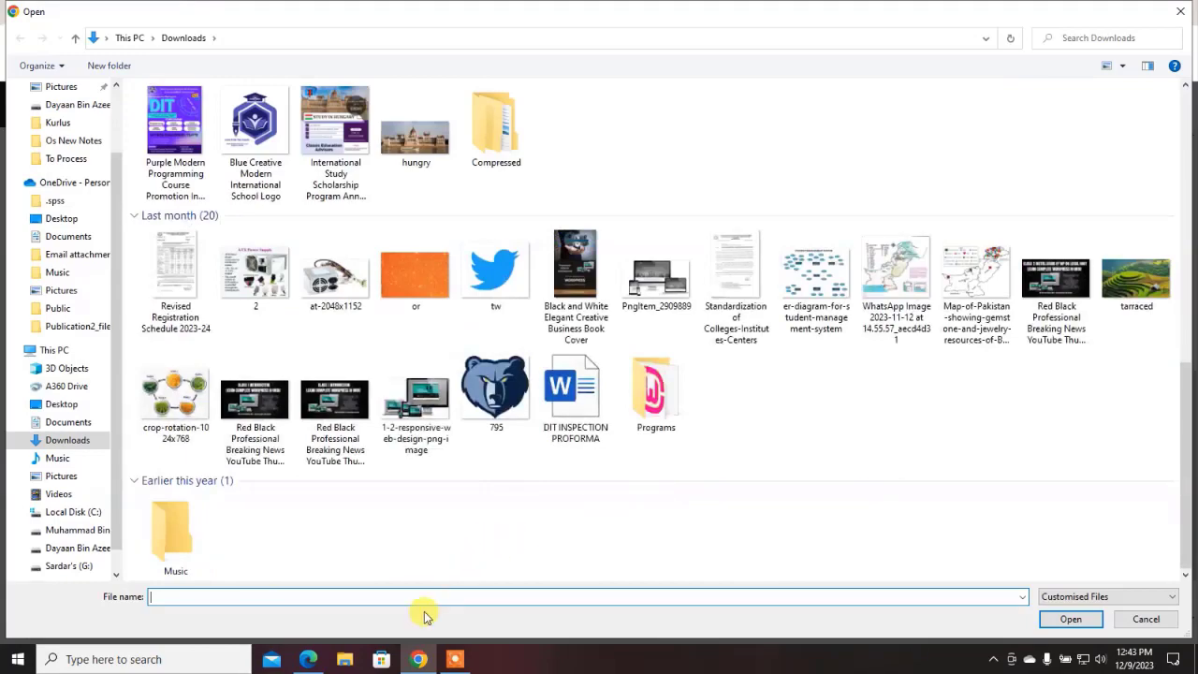
Step: Switch to the WordPress notes PDF in Edge and check the options for the gears picture on its cover page
click(322, 663)
scroll(535, 281, up, 10)
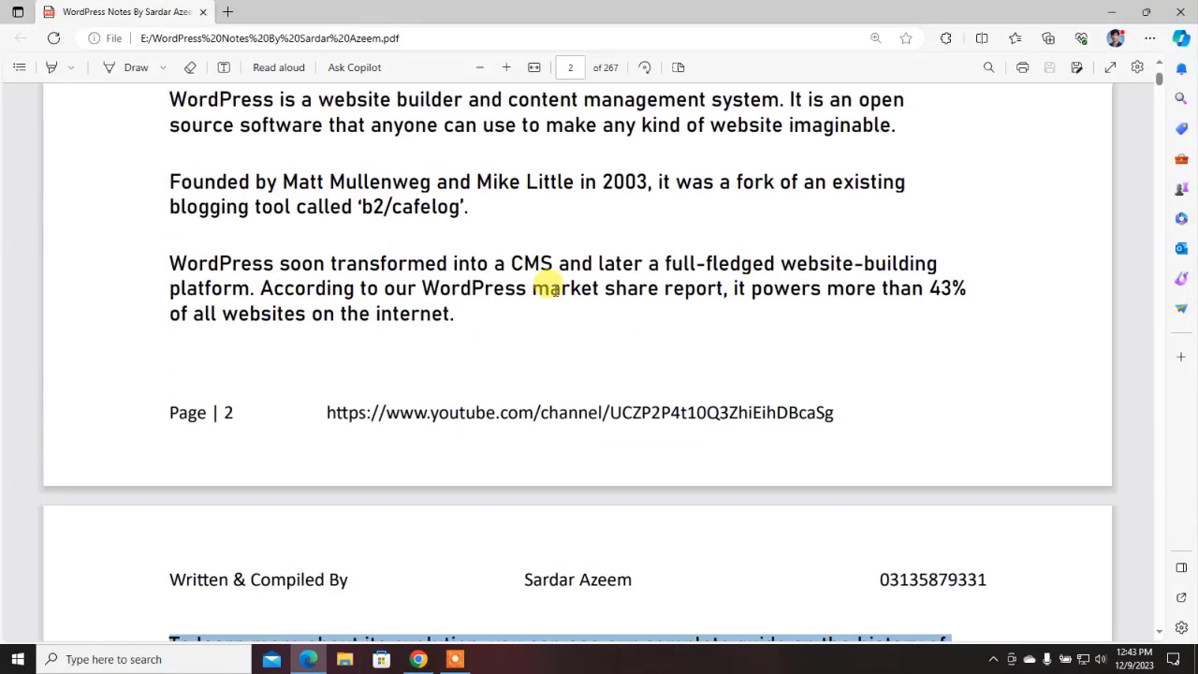
scroll(559, 287, up, 10)
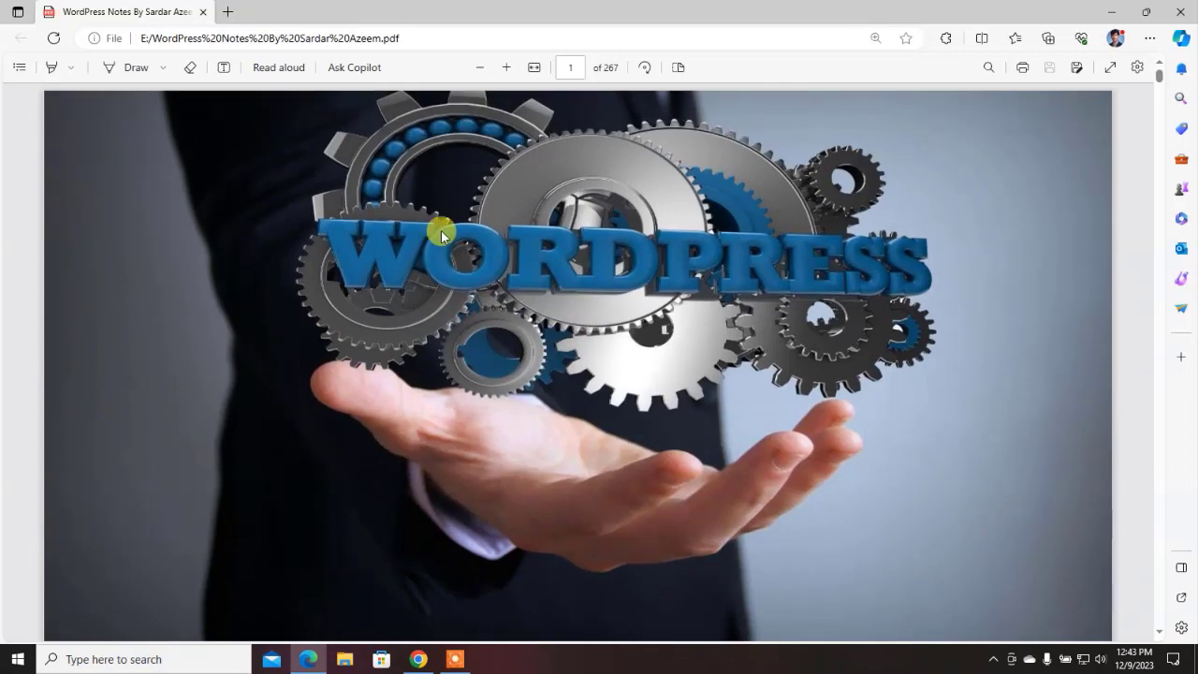
right_click(441, 230)
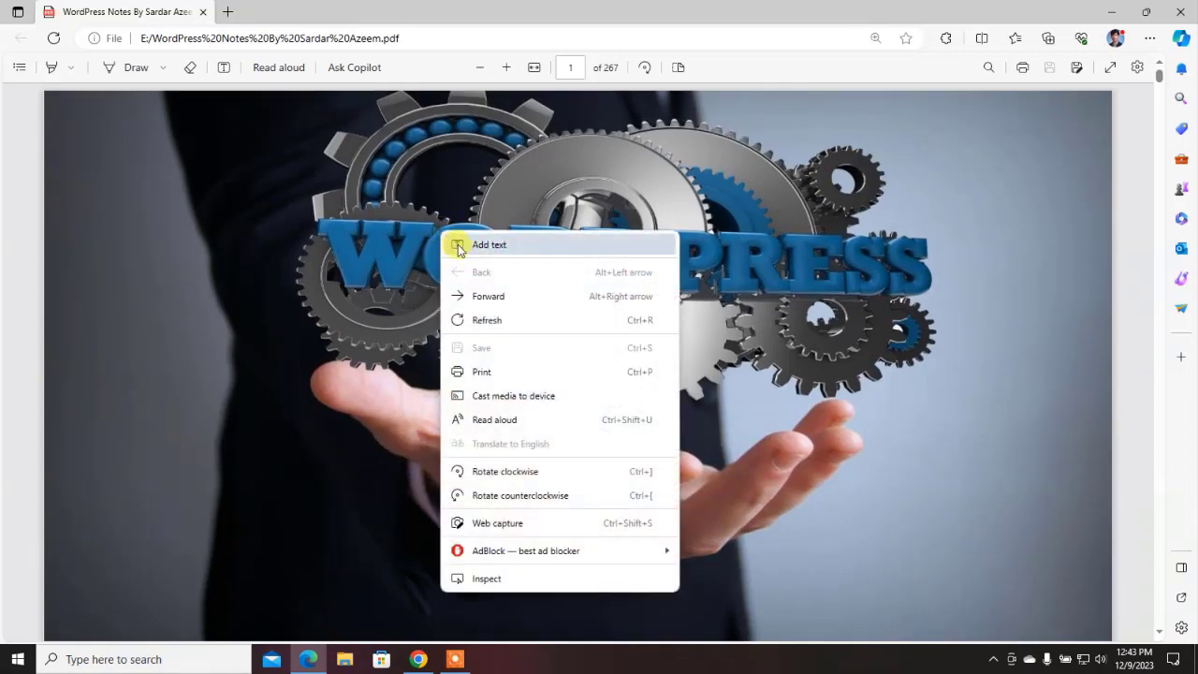
click(921, 428)
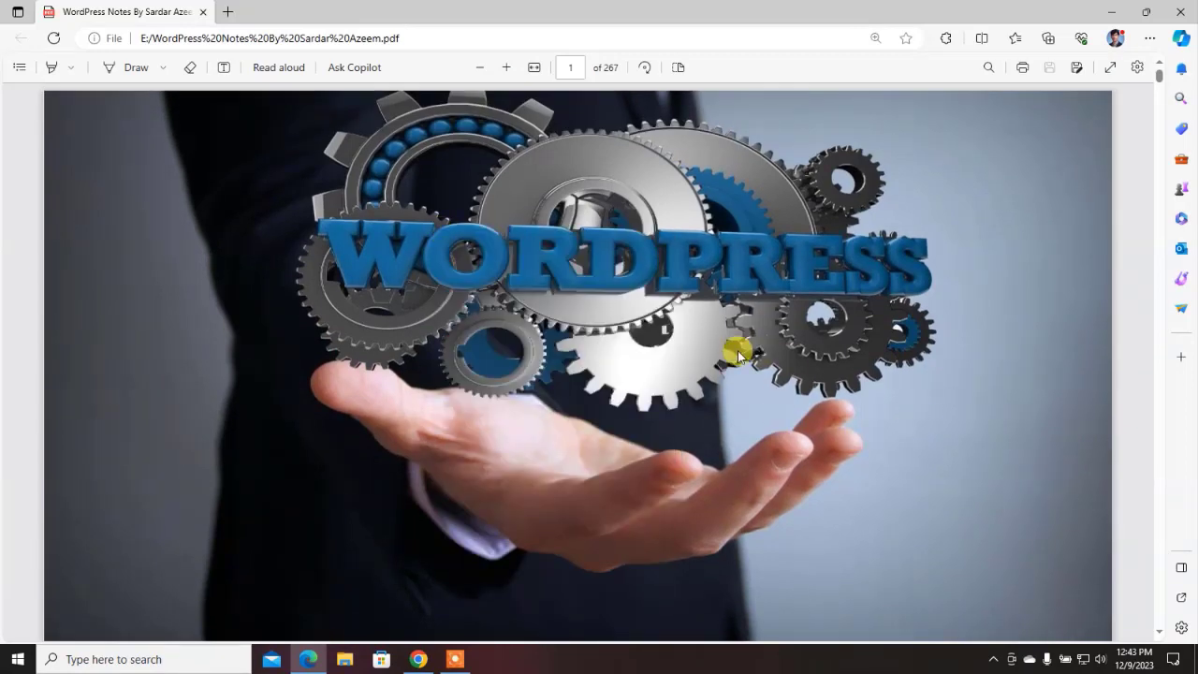
Step: Return to Chrome, look through the Downloads and Pictures folders for a suitable featured image, and cancel the file selection
click(419, 657)
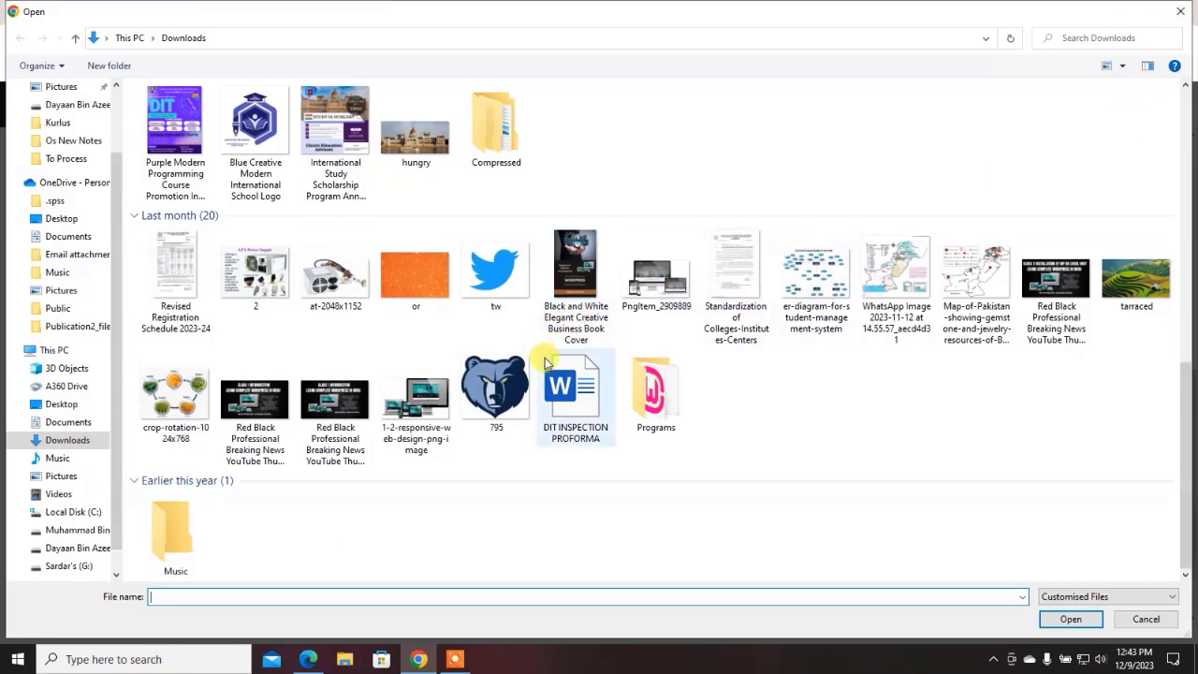
scroll(762, 337, up, 7)
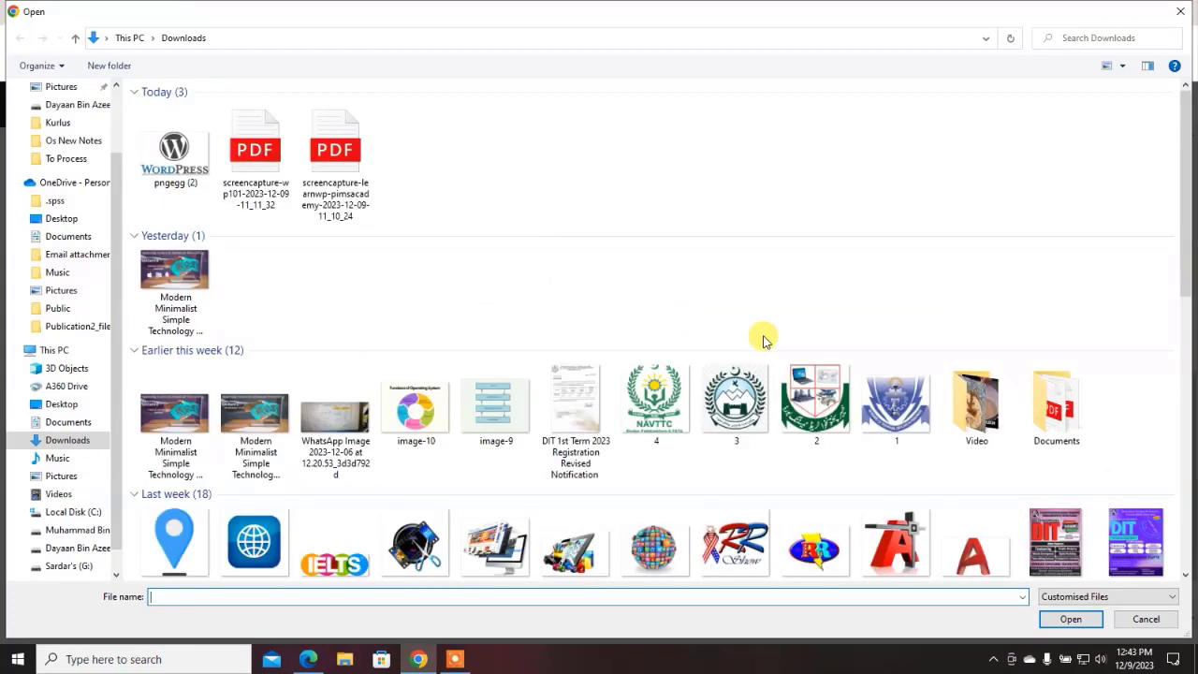
scroll(762, 341, down, 5)
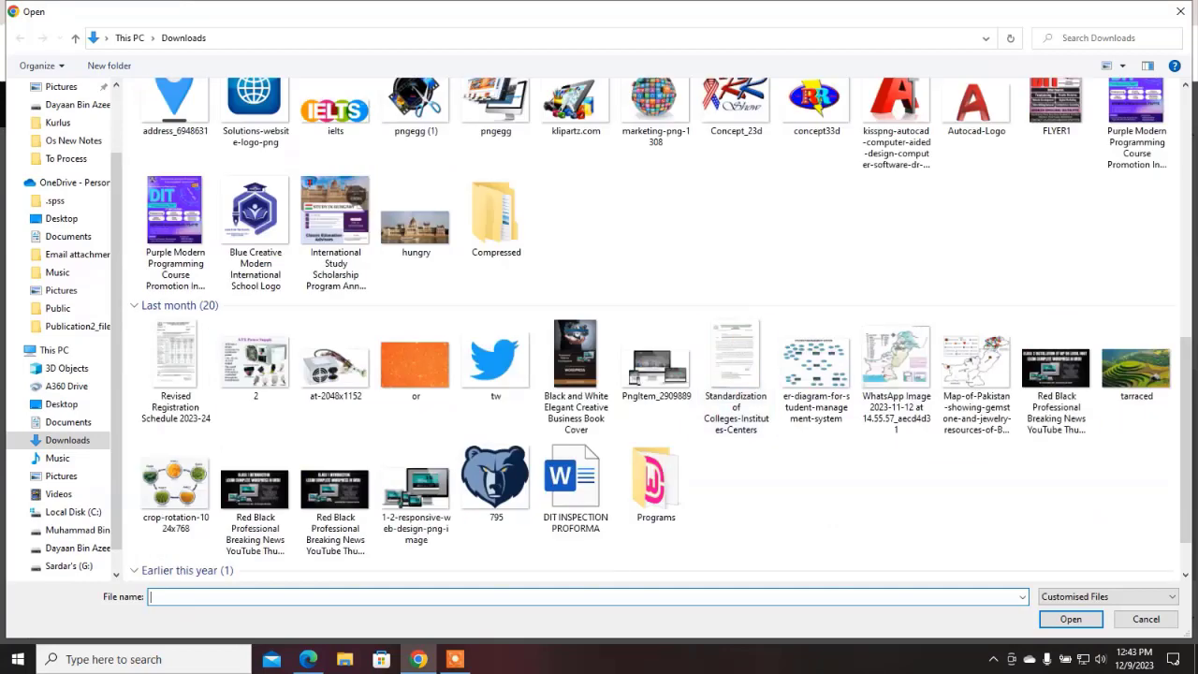
click(66, 476)
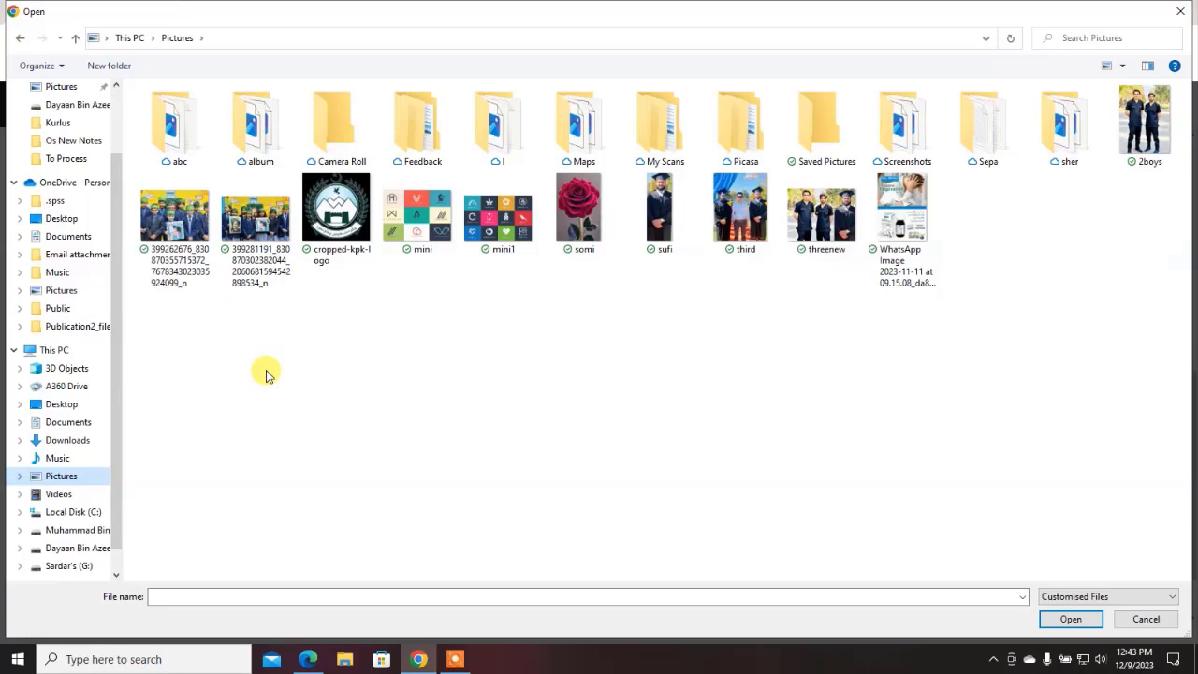
click(1184, 12)
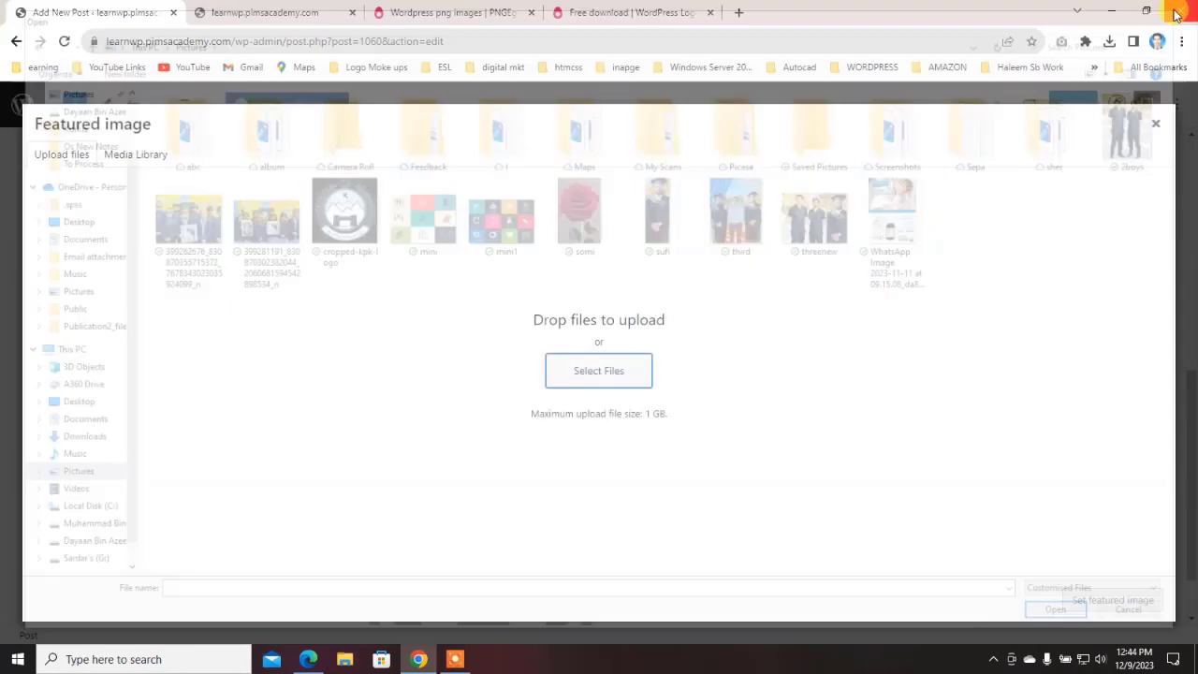
Step: Close the PNG logo download page, search the web for unsplash from the remaining PNGEgg page, and open the Unsplash site
click(646, 21)
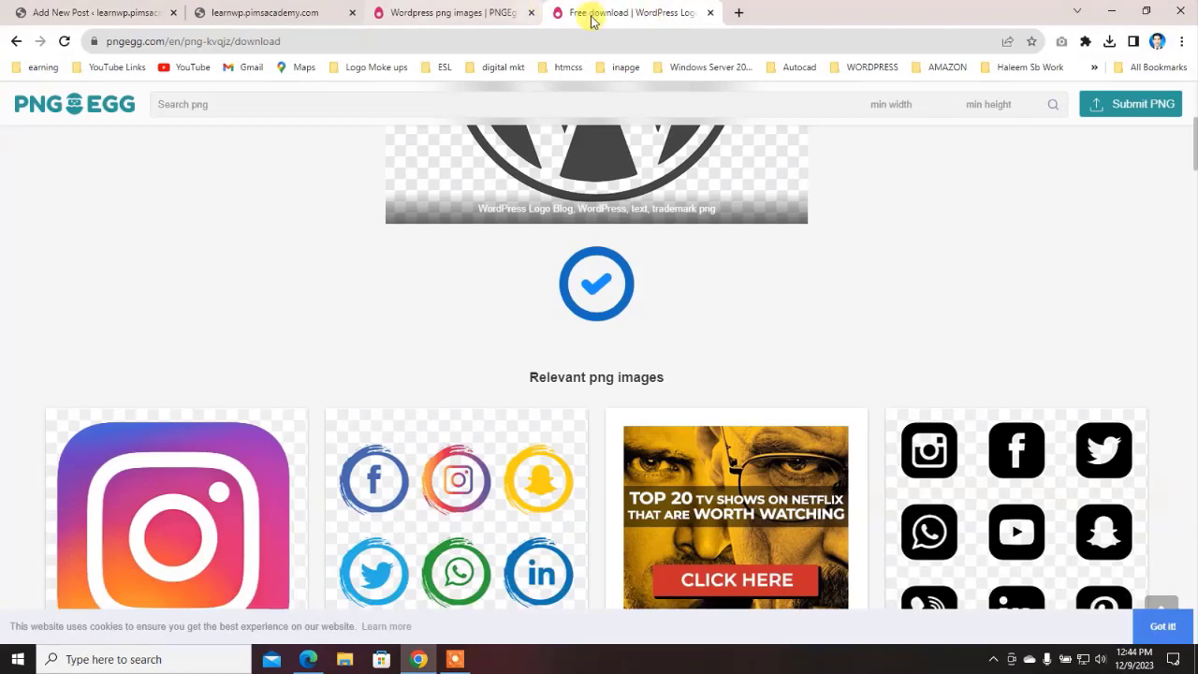
click(711, 13)
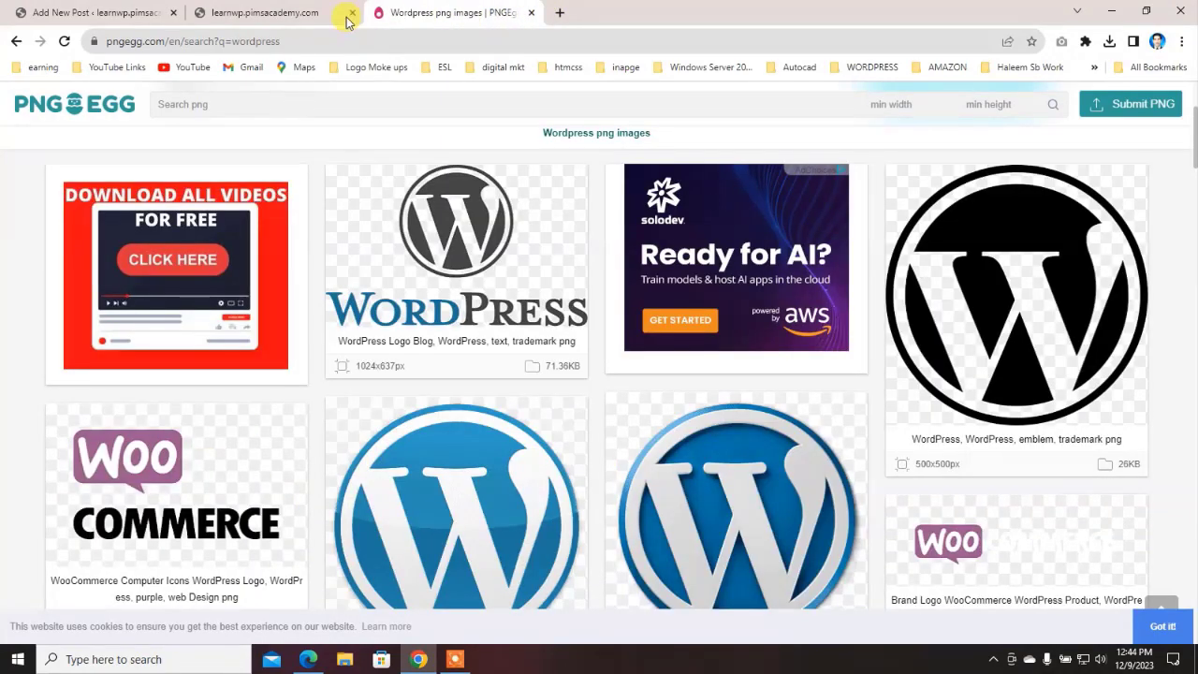
click(324, 39)
text(un)
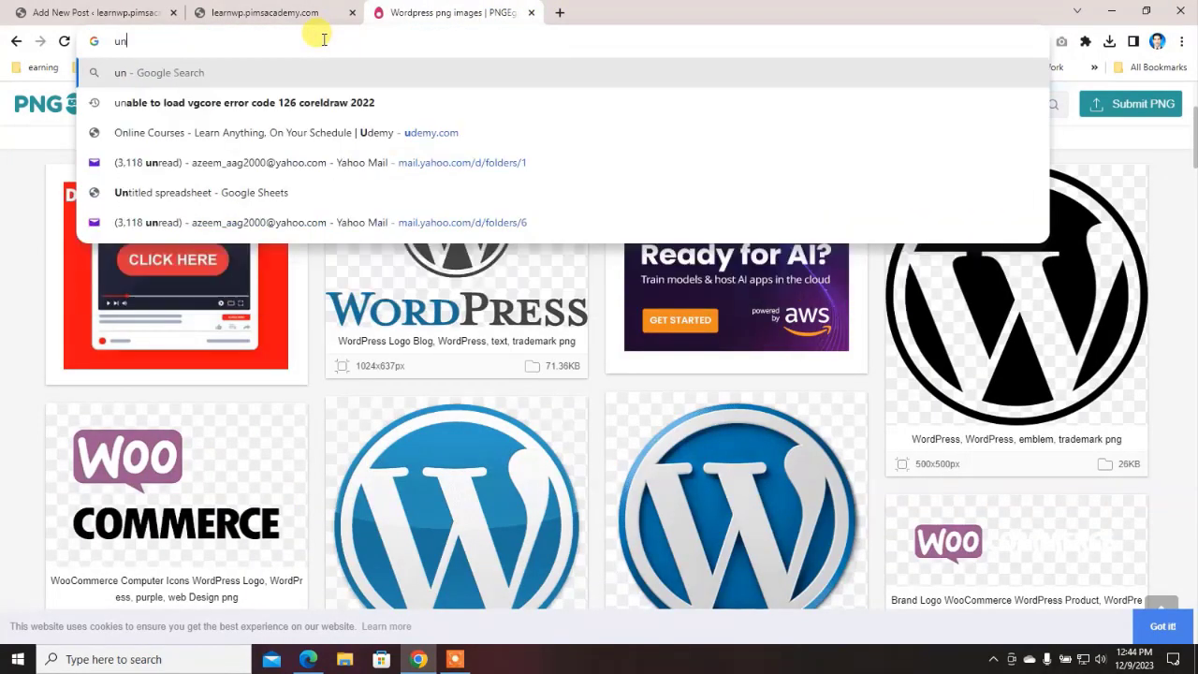
text(psl)
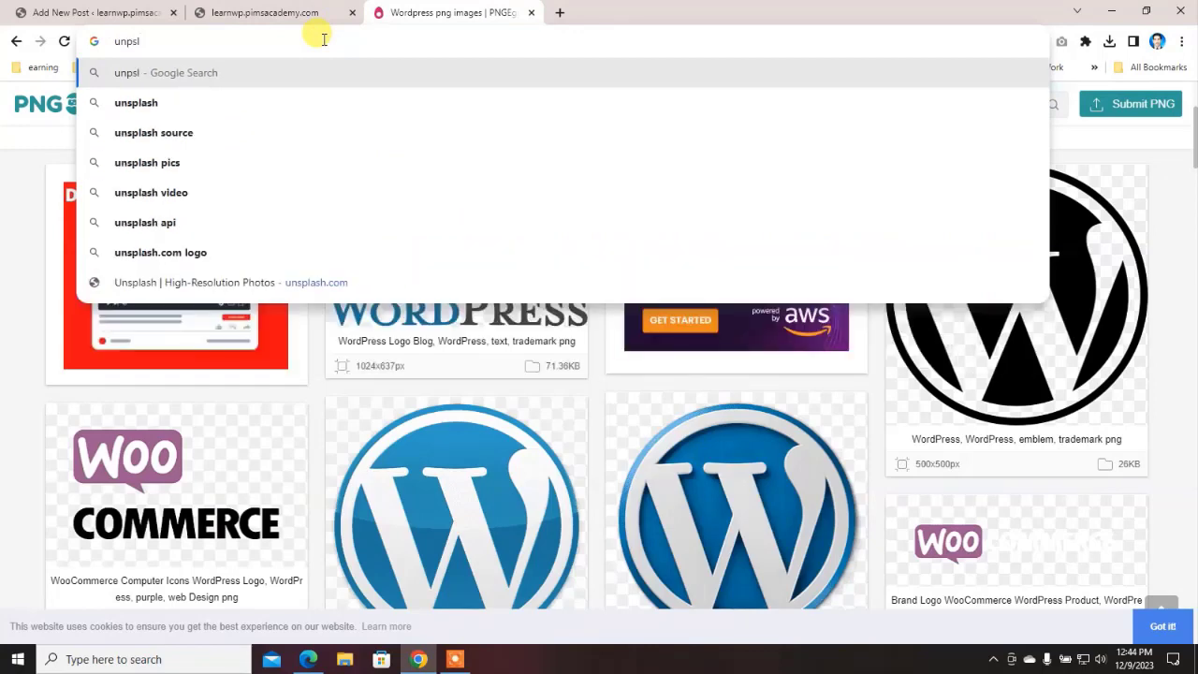
key(Down)
key(Return)
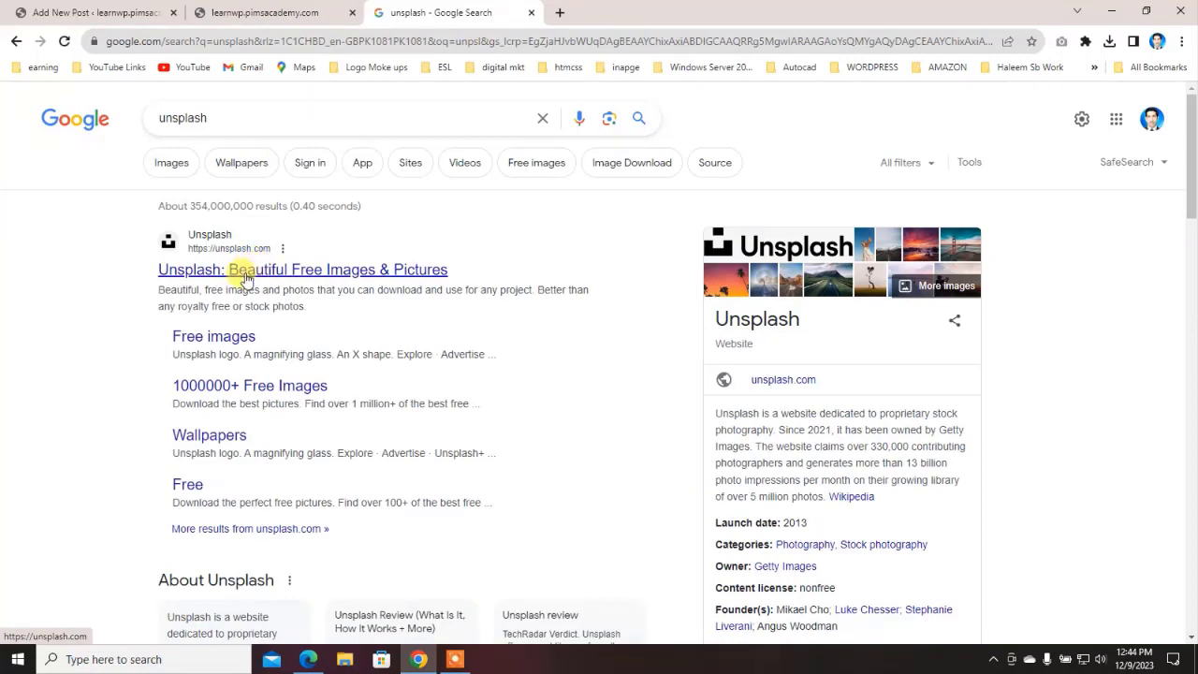
click(243, 275)
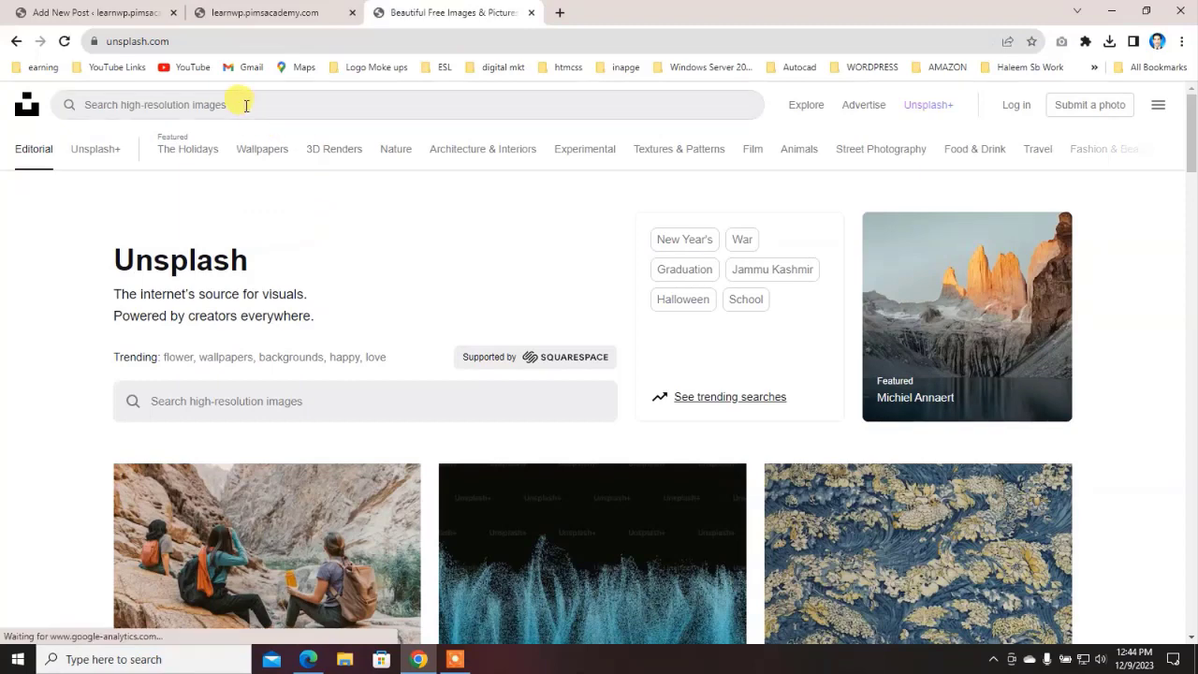
Step: Search Unsplash for wordpress photos
click(247, 105)
text(wor)
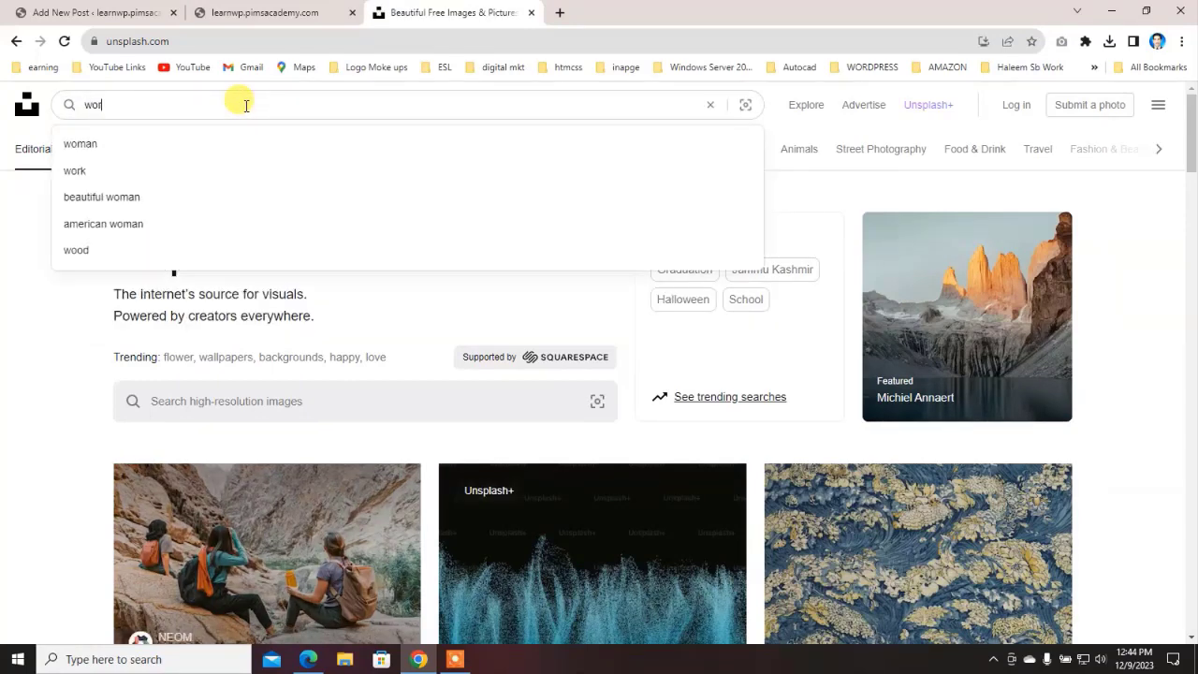
text(dp)
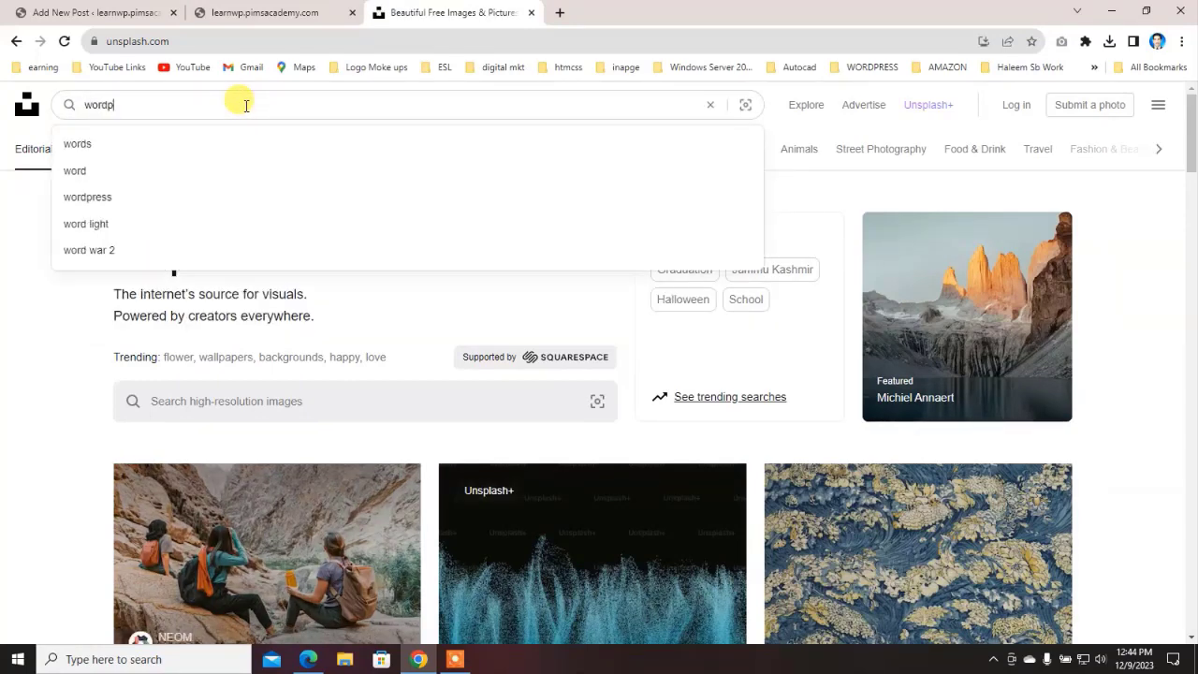
text(ress)
key(Return)
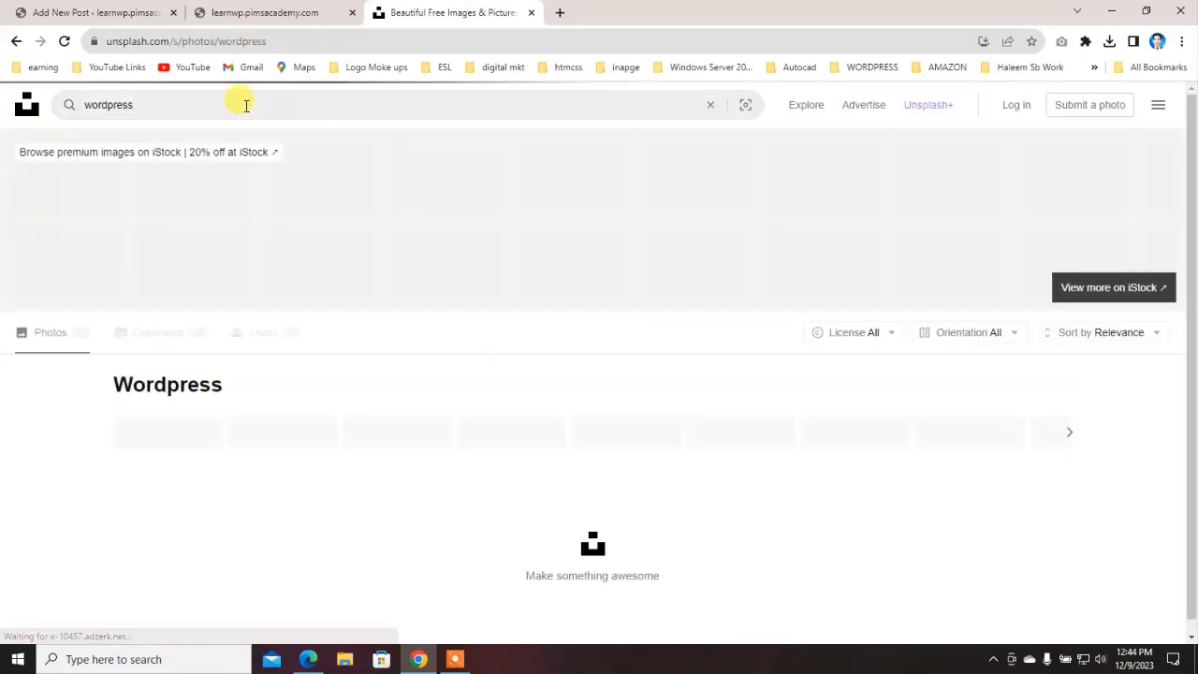
Step: Examine the Unsplash photo results and the premium iStock suggestions for a picture suited to the post
scroll(399, 493, down, 5)
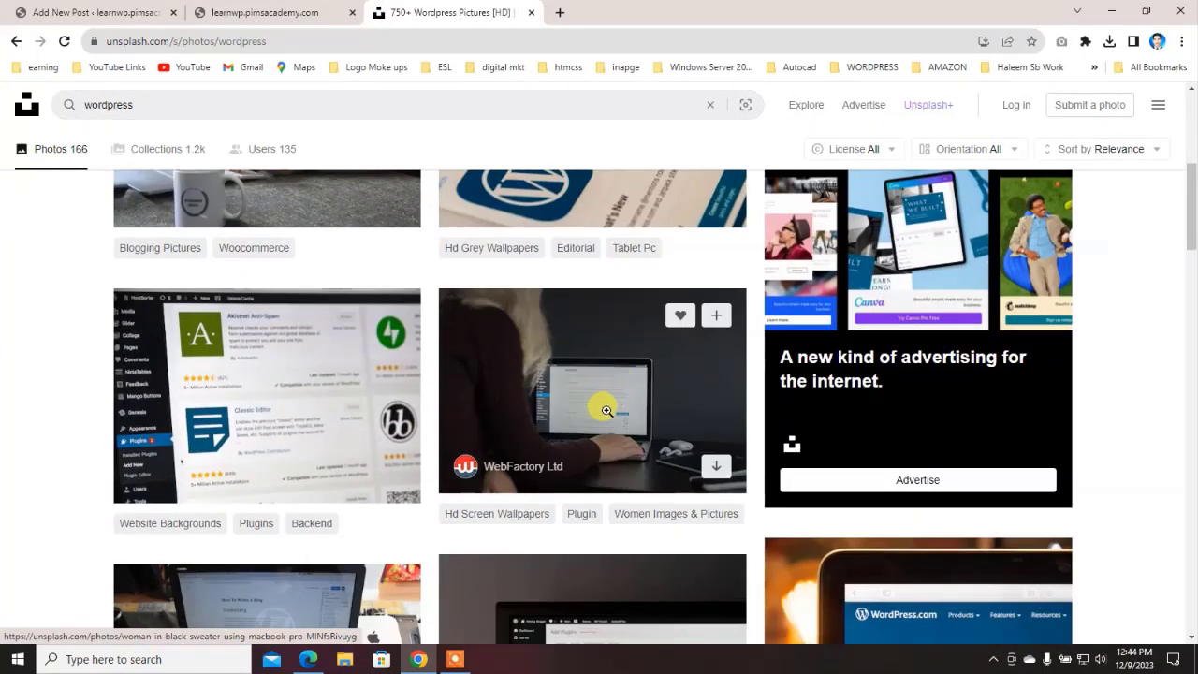
scroll(613, 398, down, 5)
scroll(609, 409, down, 8)
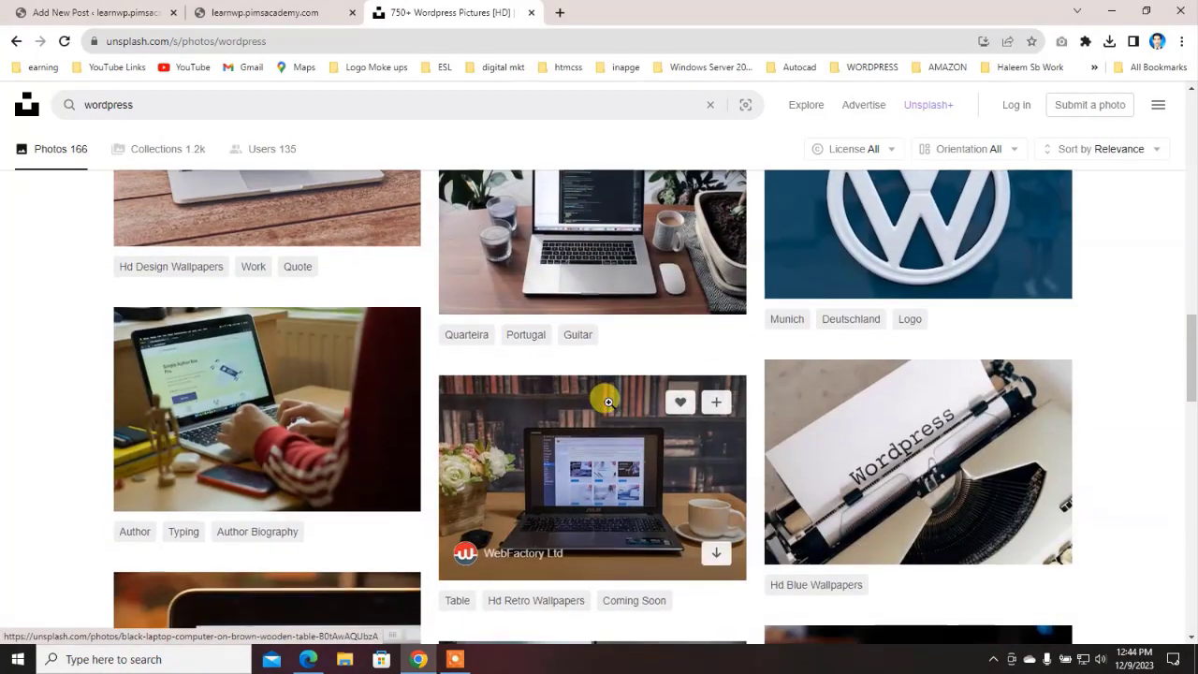
scroll(609, 407, down, 2)
scroll(608, 407, down, 2)
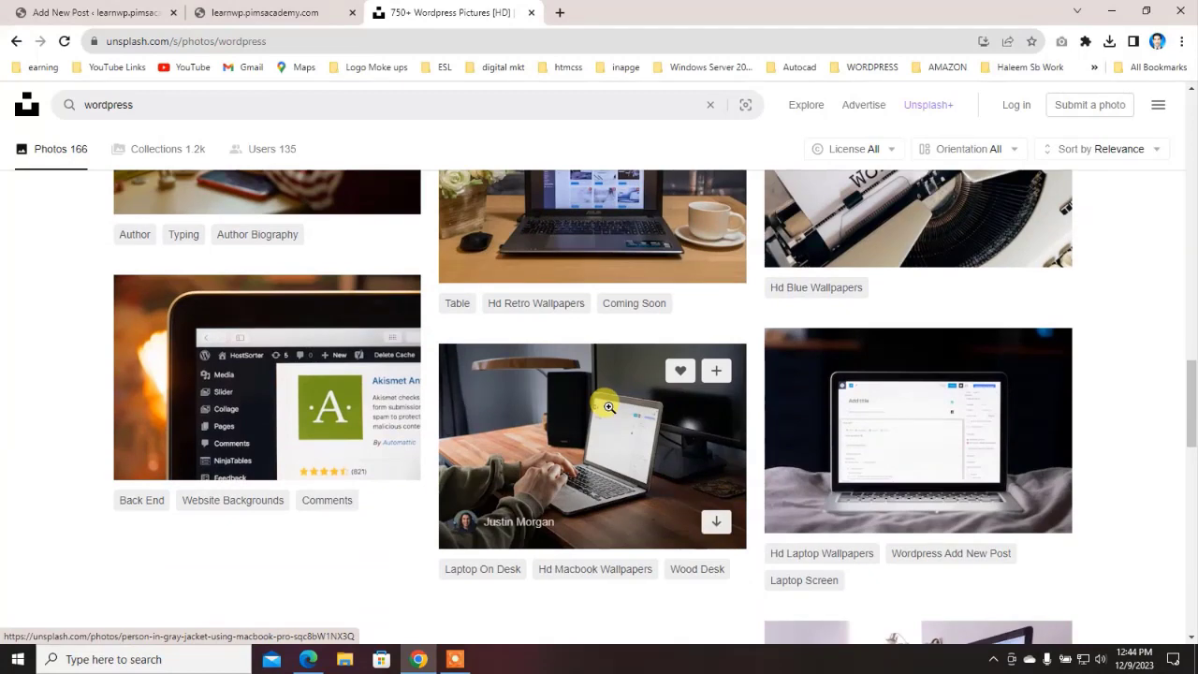
scroll(609, 408, down, 4)
scroll(607, 407, down, 1)
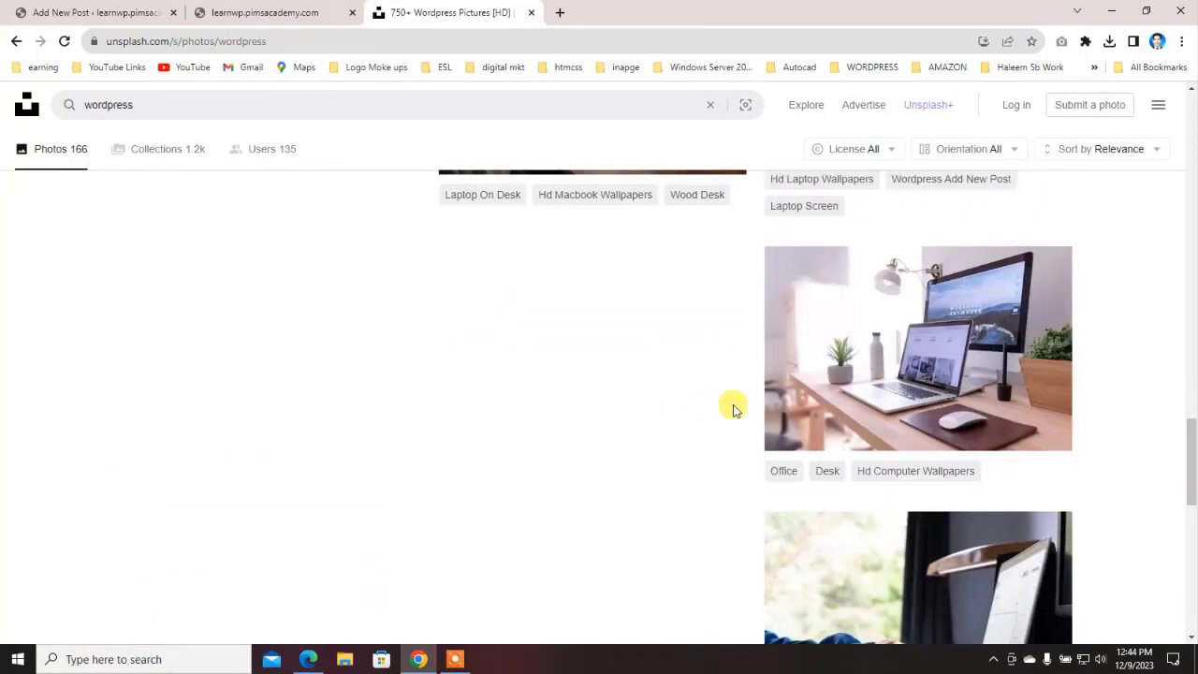
scroll(822, 382, down, 7)
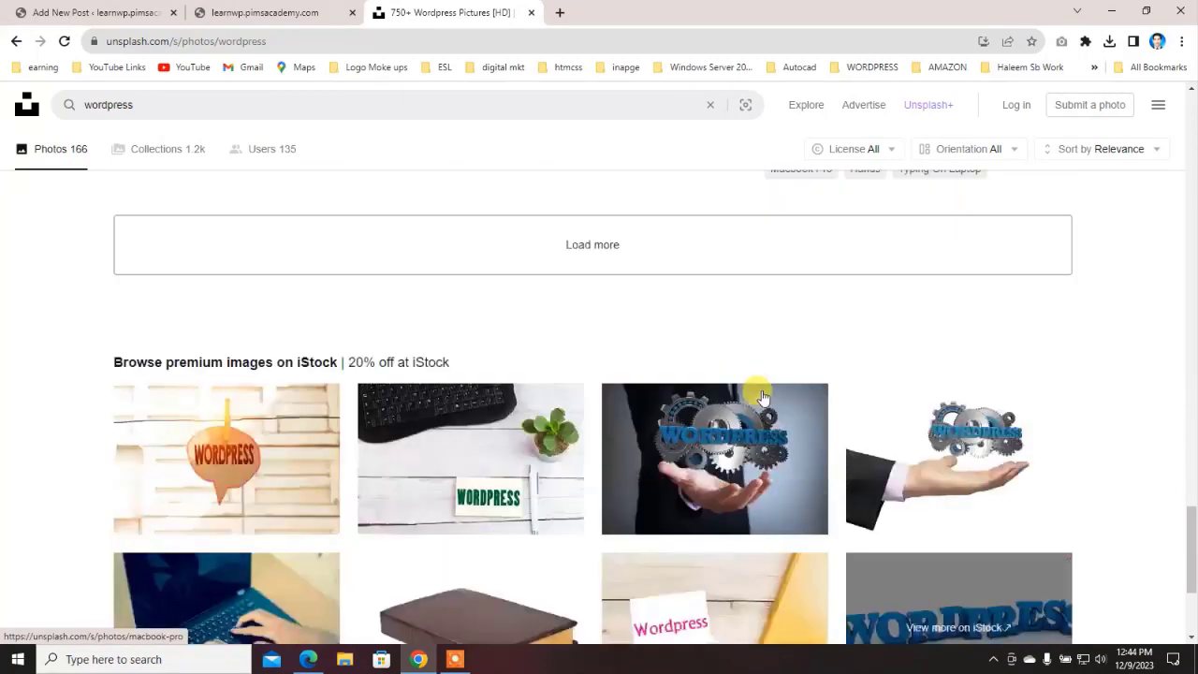
scroll(760, 397, down, 3)
scroll(721, 374, up, 2)
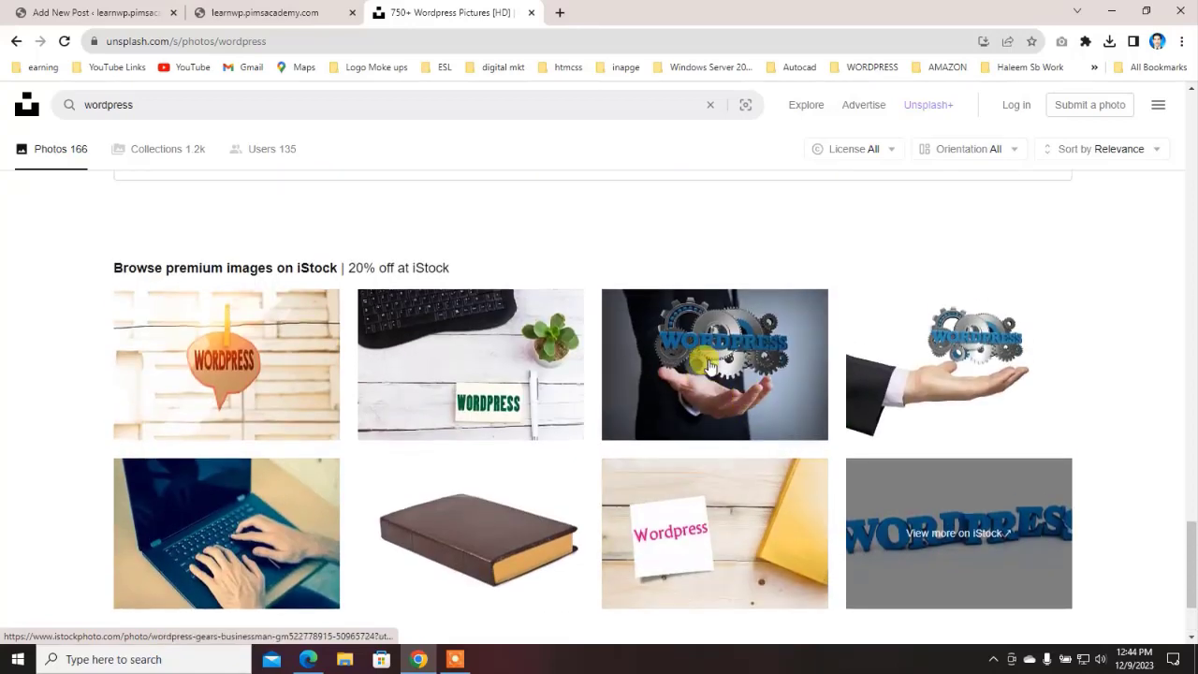
Step: Try to download the WordPress gears businessman photo from iStock, and close the iStock registration page
click(710, 367)
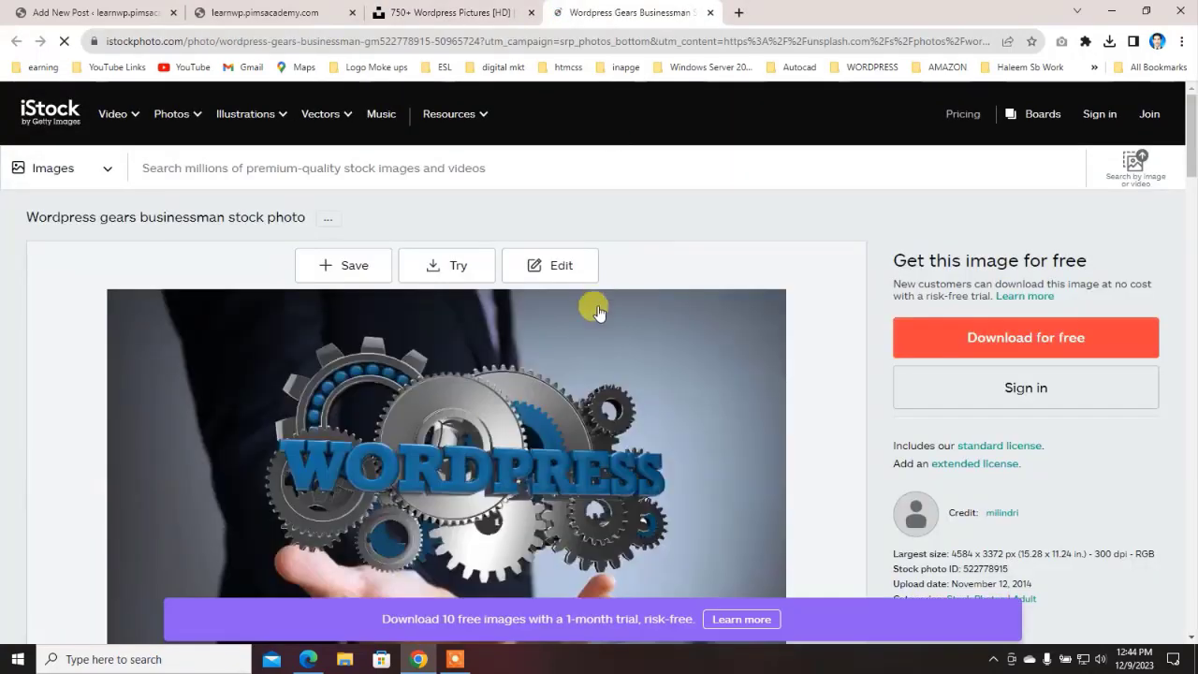
scroll(562, 383, down, 2)
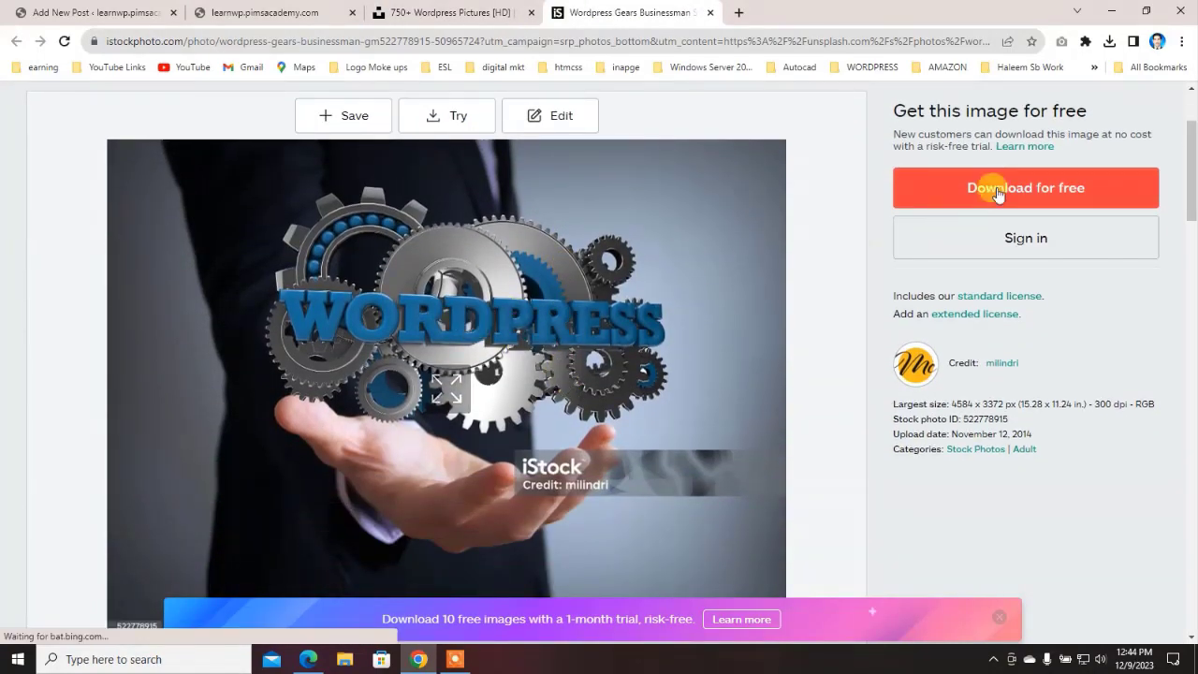
click(967, 188)
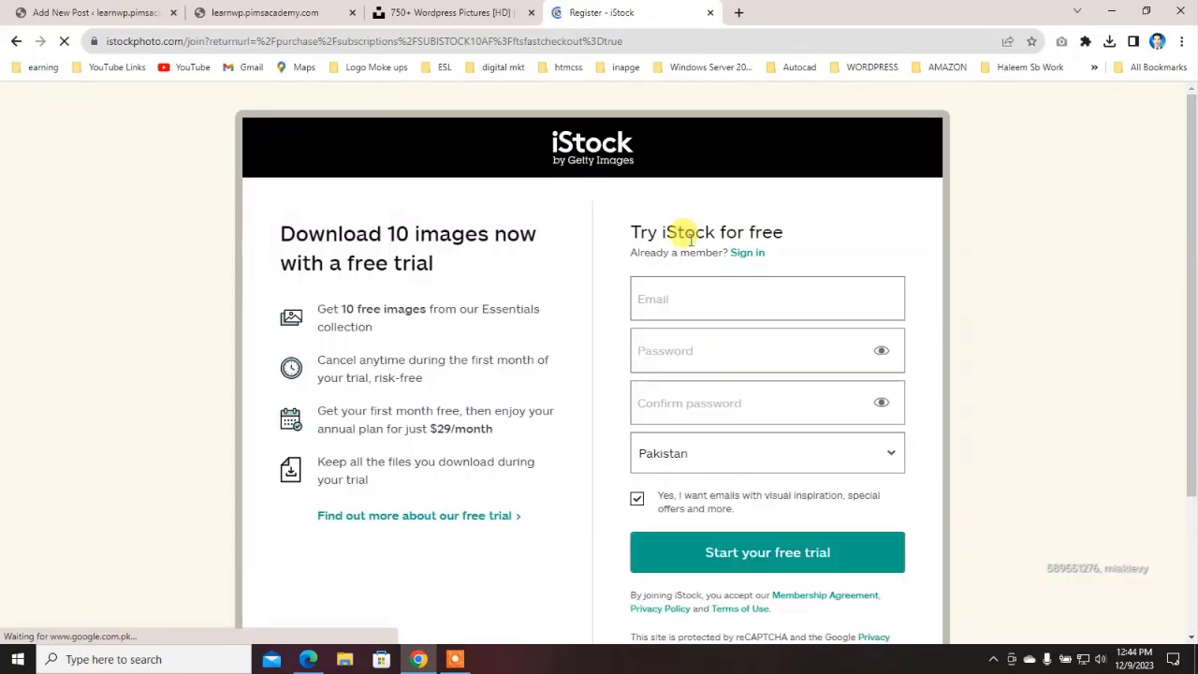
scroll(735, 525, down, 2)
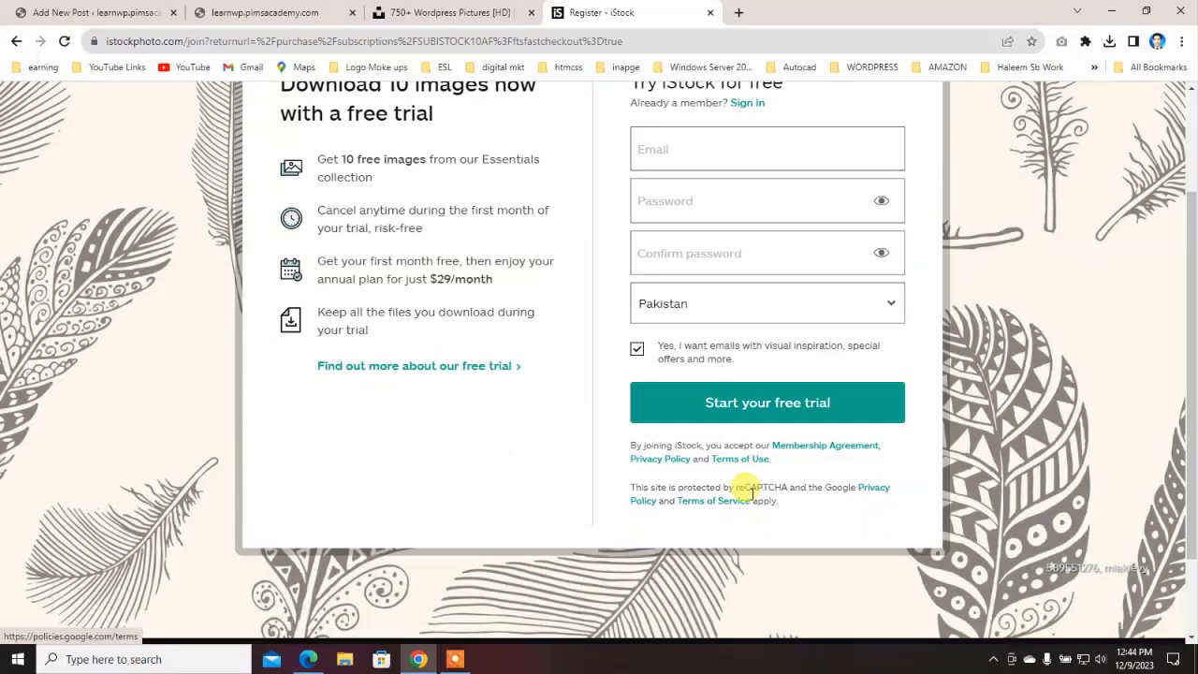
click(712, 12)
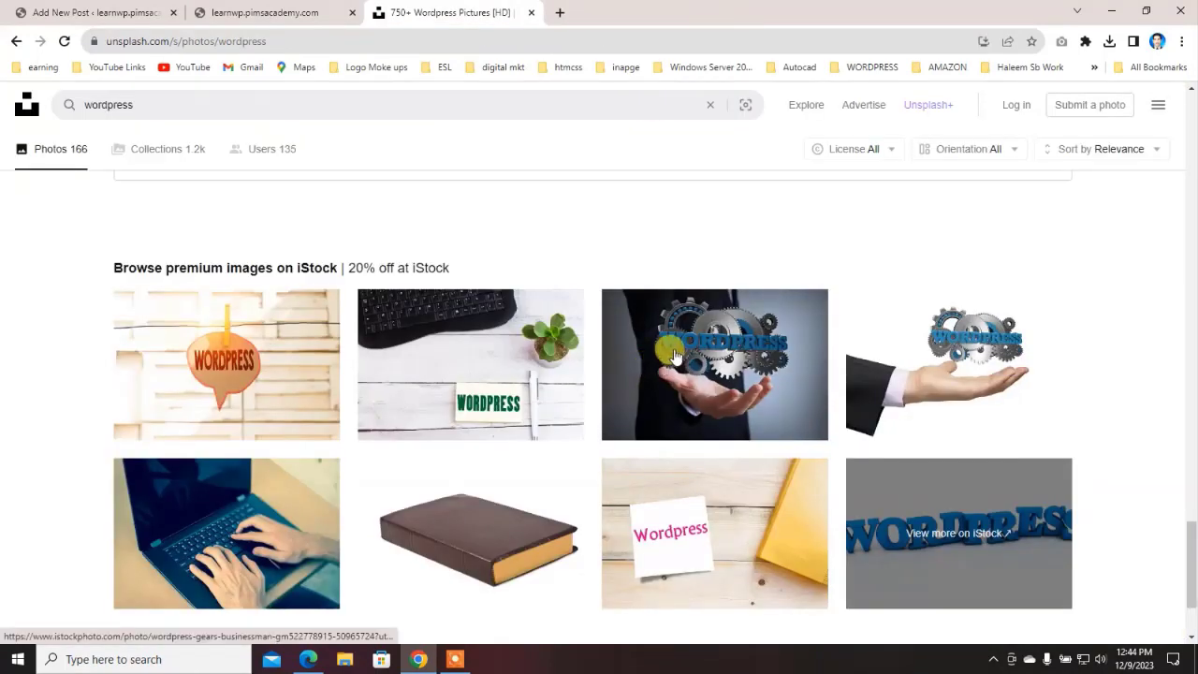
Step: Find the office desk photo with a MacBook beside an iMac in the Unsplash results and download it for free
scroll(674, 355, up, 4)
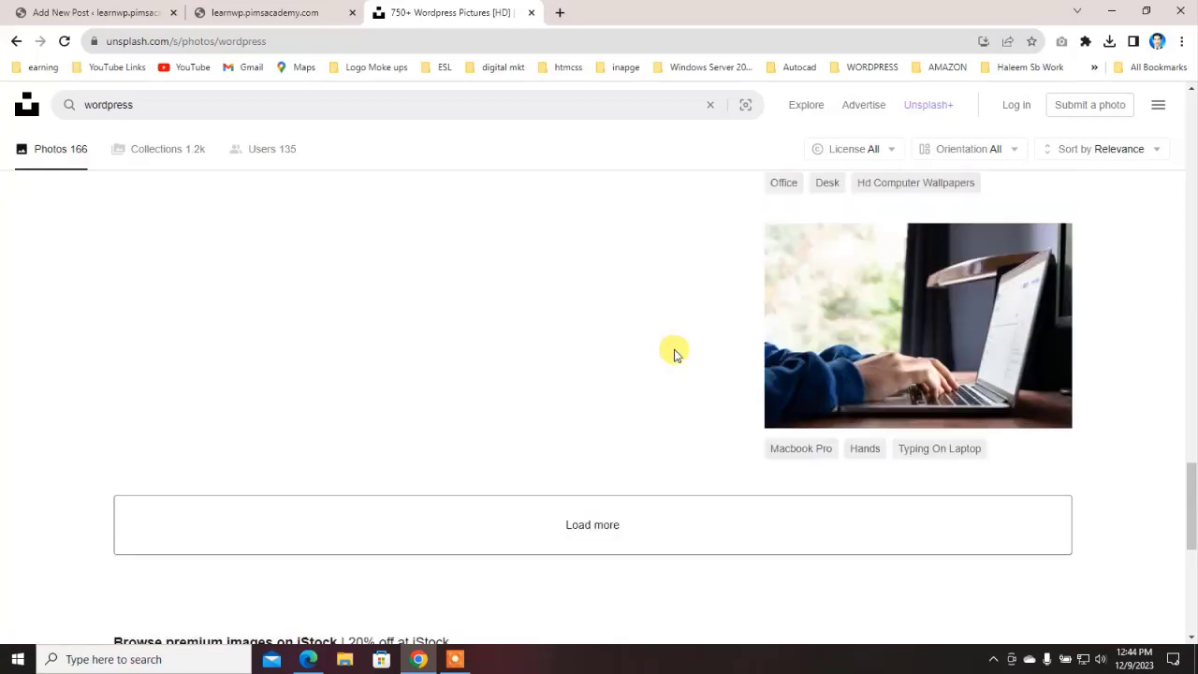
scroll(674, 354, up, 5)
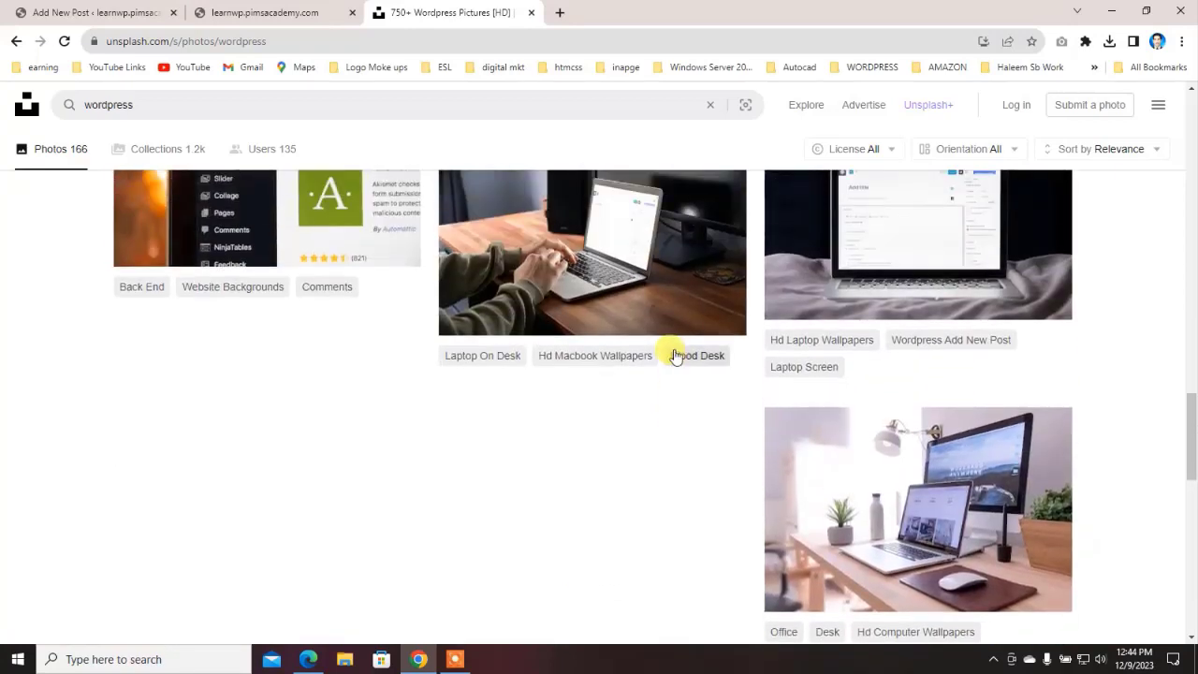
click(866, 460)
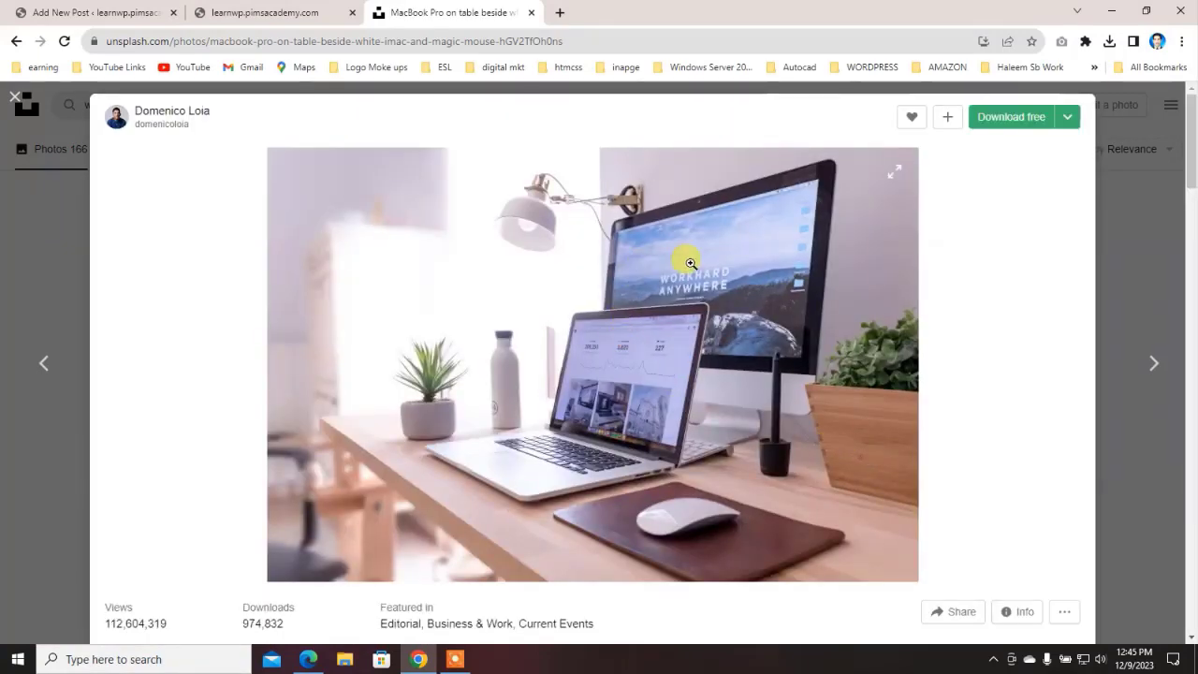
click(1012, 122)
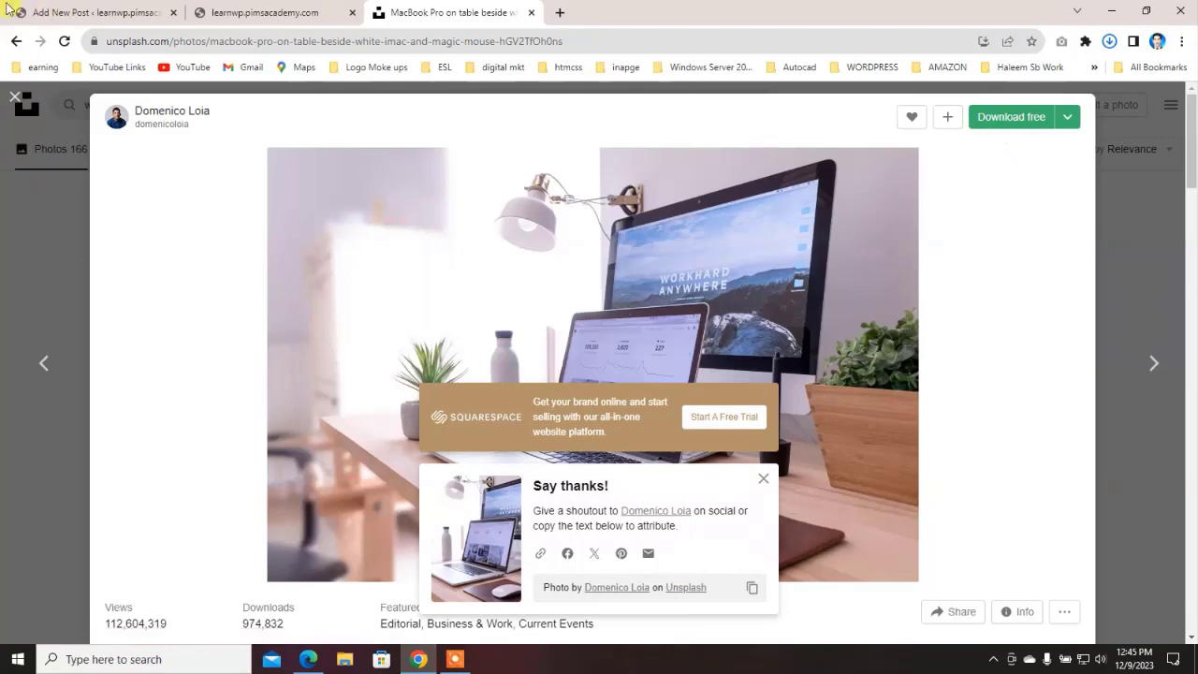
Step: Upload the downloaded office desk photo from the Downloads folder and set it as the post's featured image
click(103, 13)
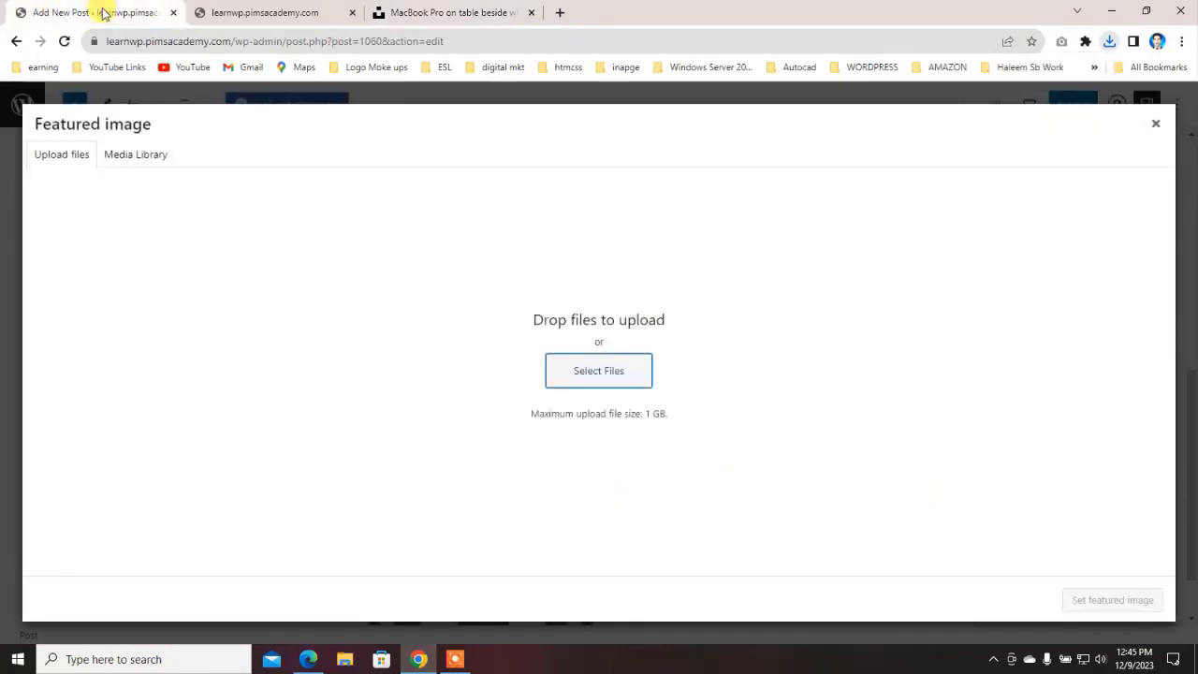
click(567, 370)
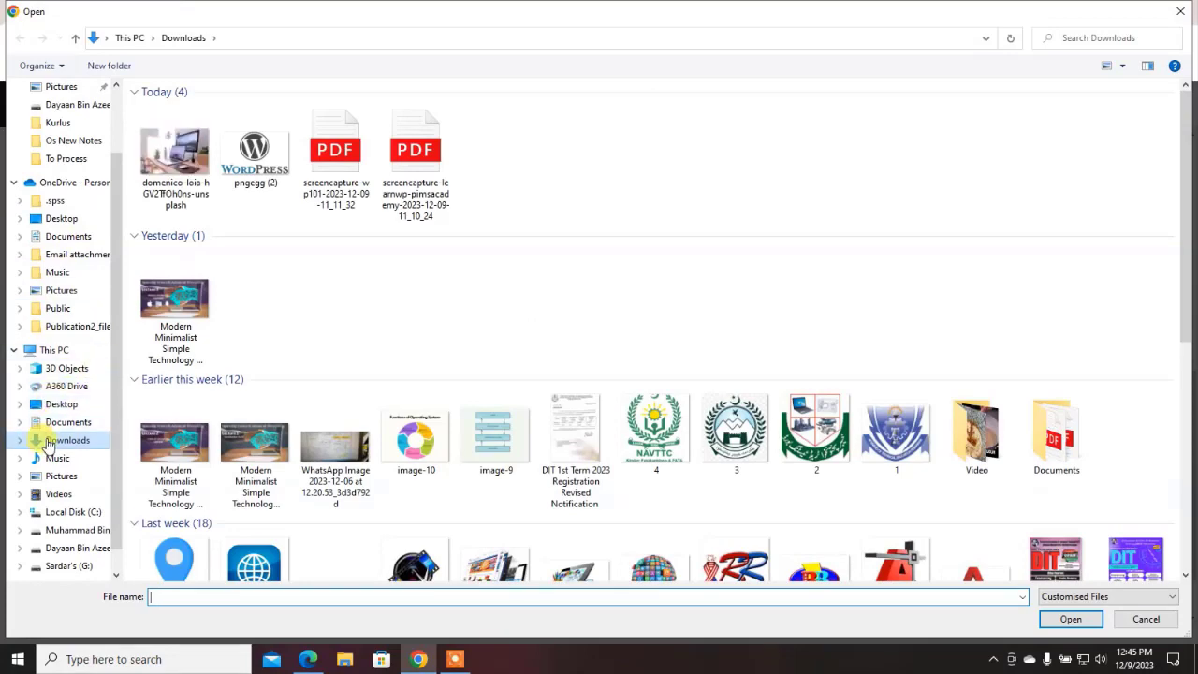
double_click(175, 149)
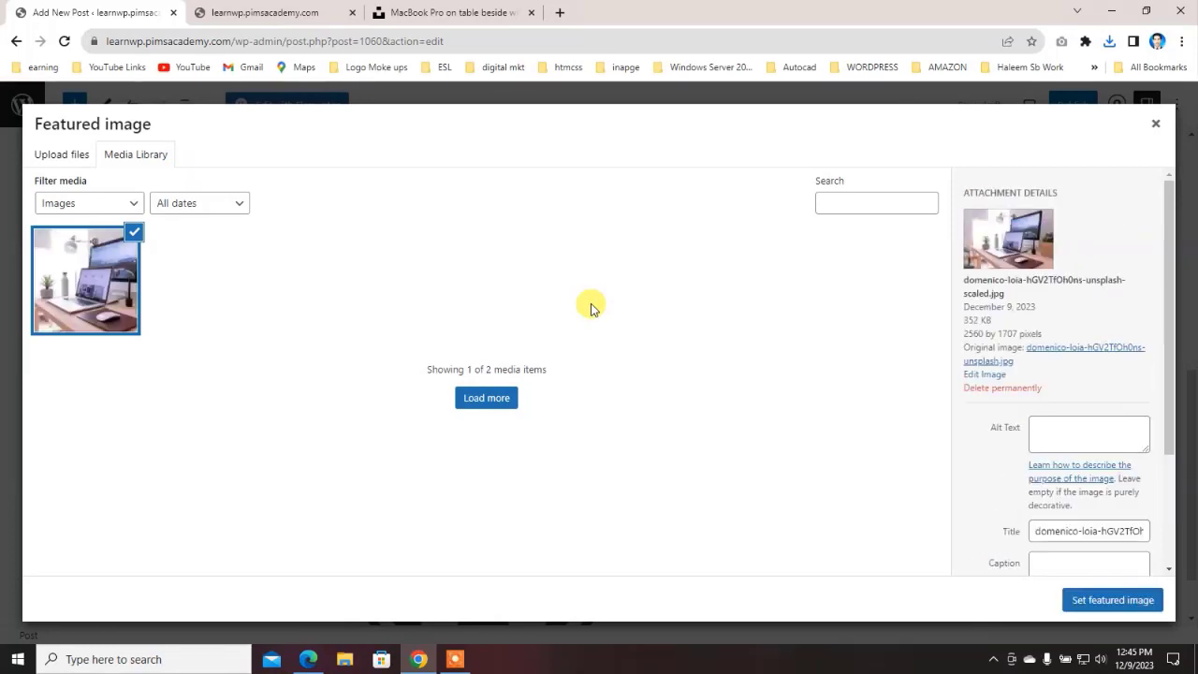
click(1133, 604)
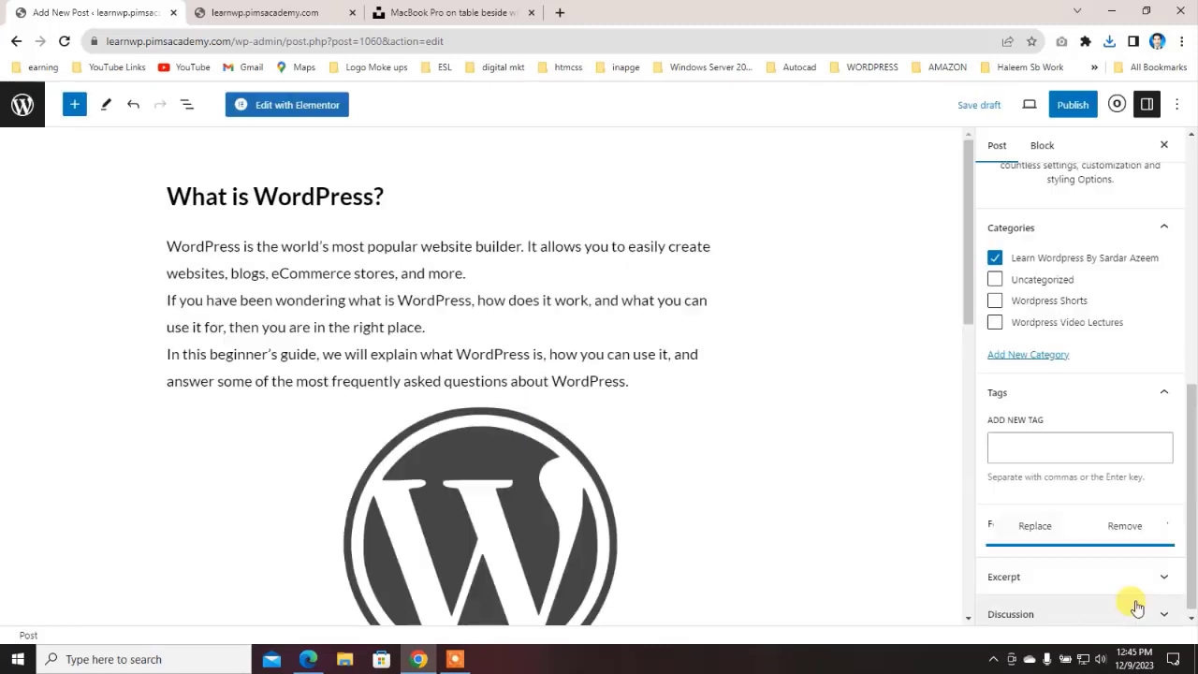
scroll(717, 383, down, 3)
scroll(1085, 496, down, 2)
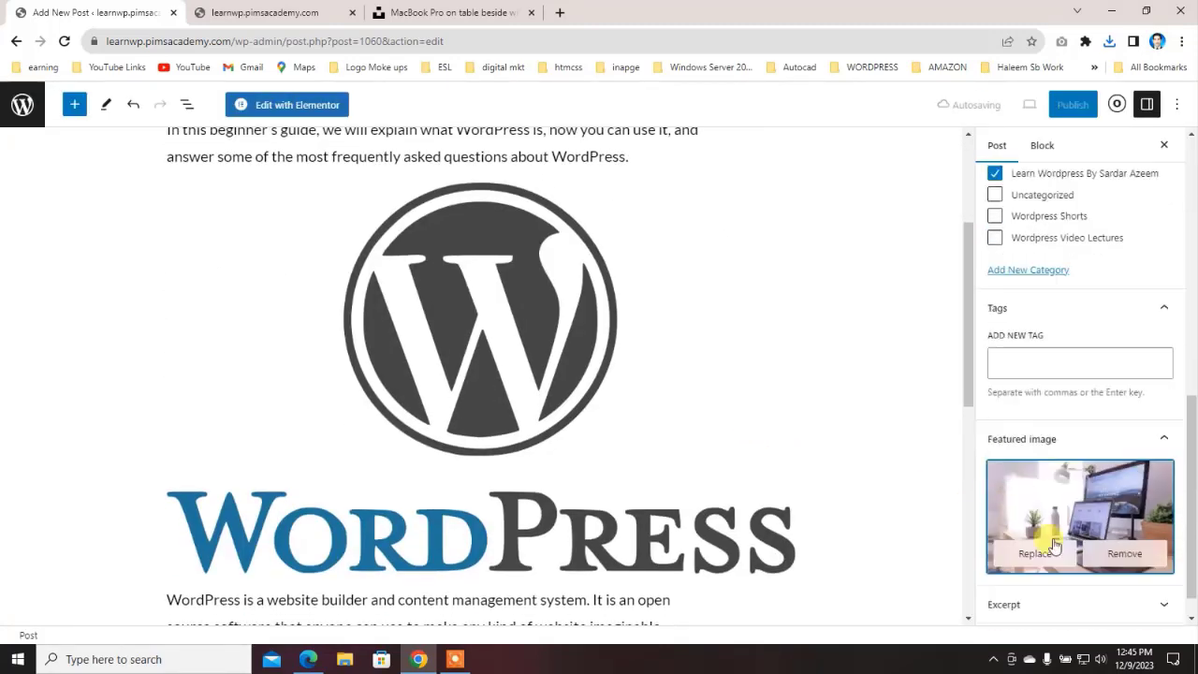
Step: Open the post's Excerpt and Discussion settings to review the excerpt field and the comment and pingback options
click(1058, 569)
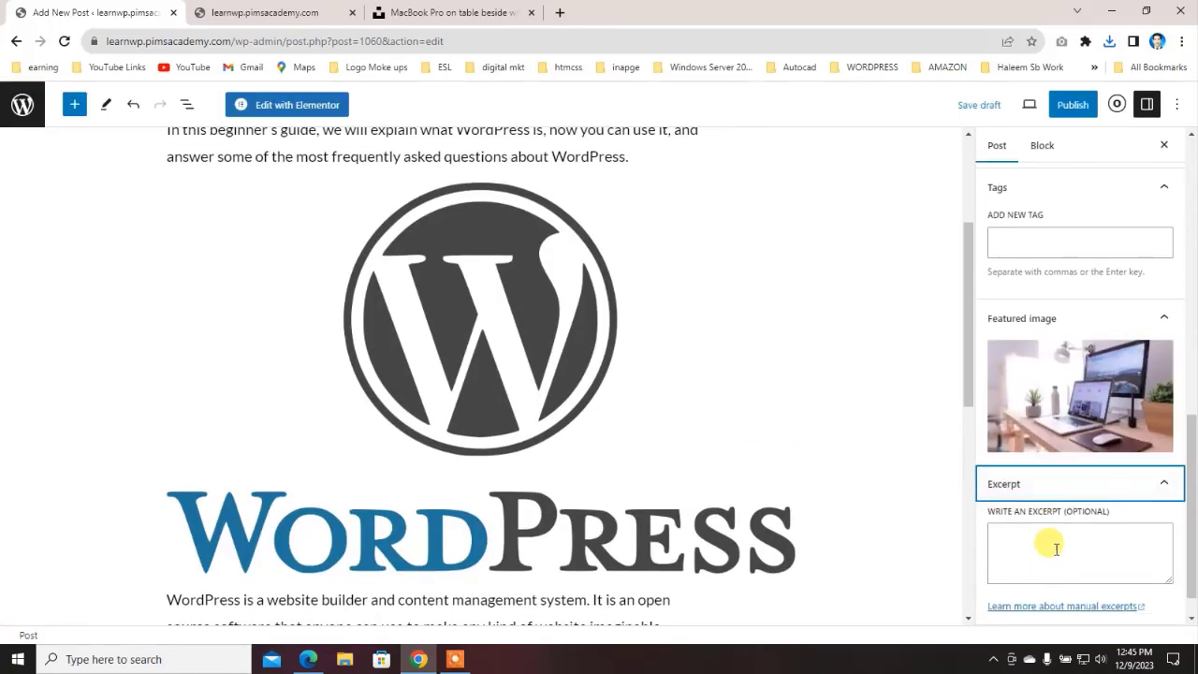
click(1047, 607)
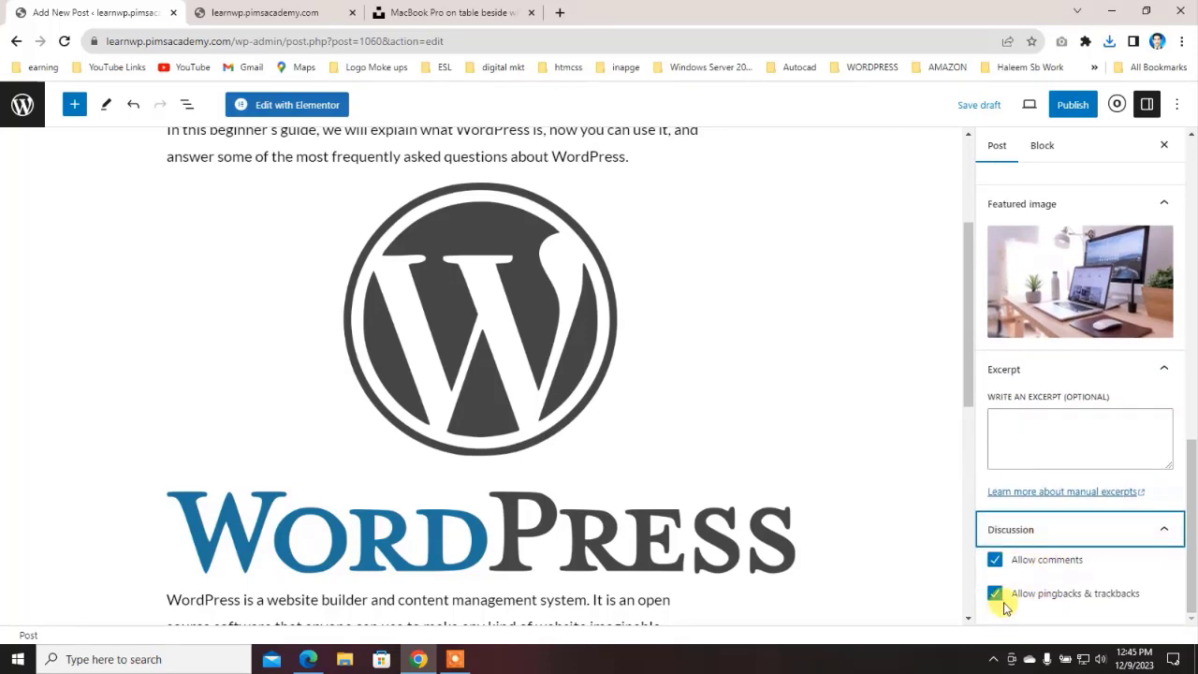
scroll(1039, 487, up, 10)
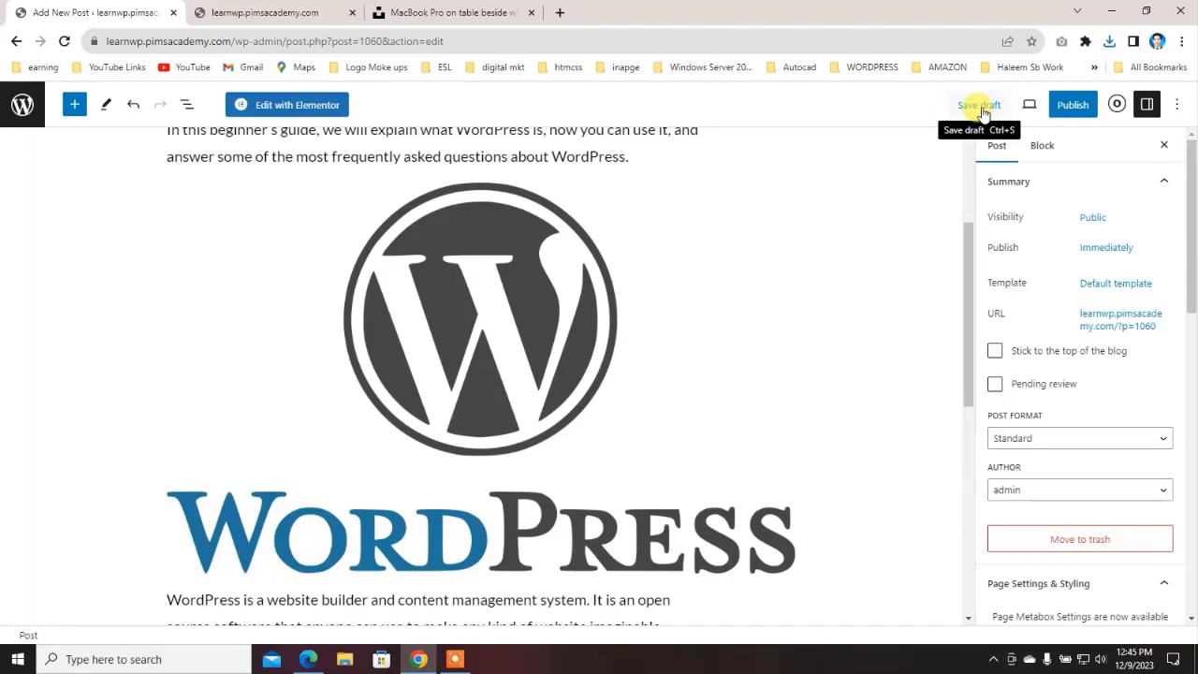
Step: Publish the "What is WordPress?" post and open its live page
click(1073, 105)
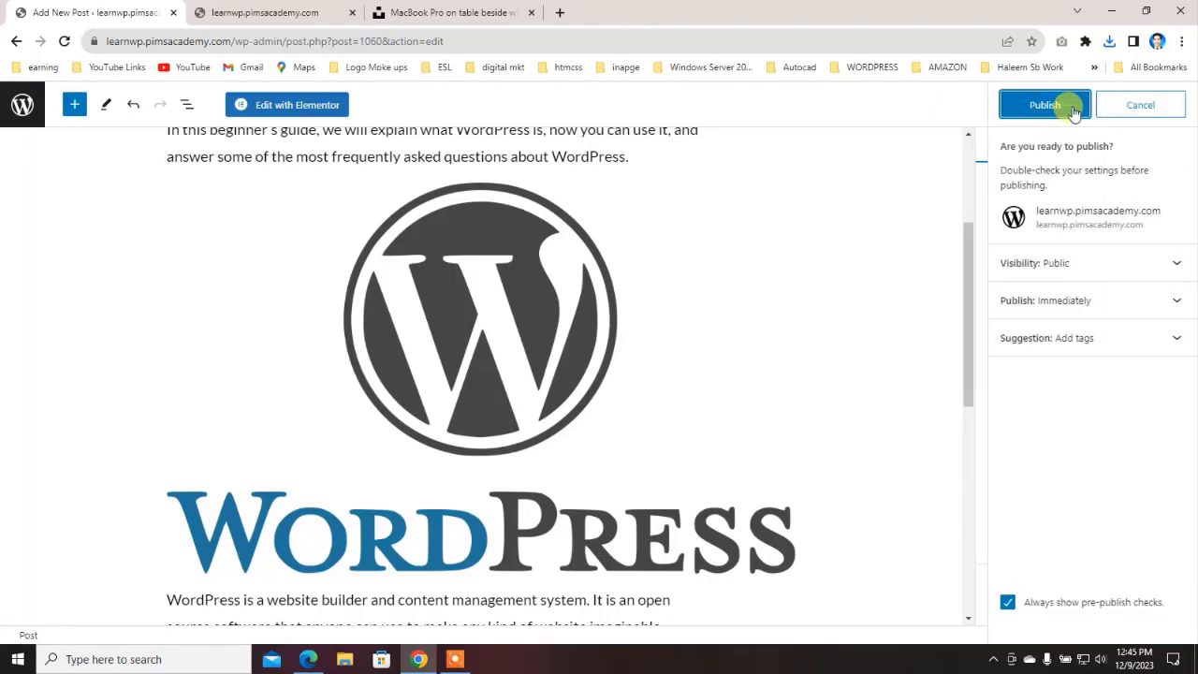
click(1064, 107)
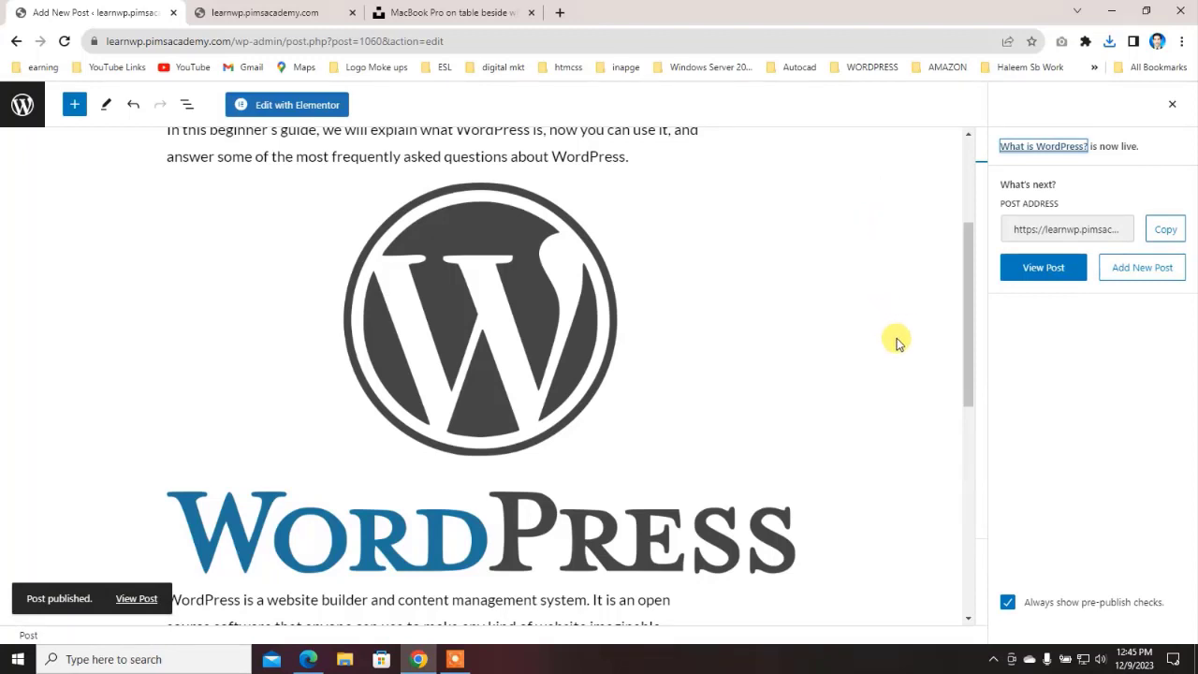
click(1027, 272)
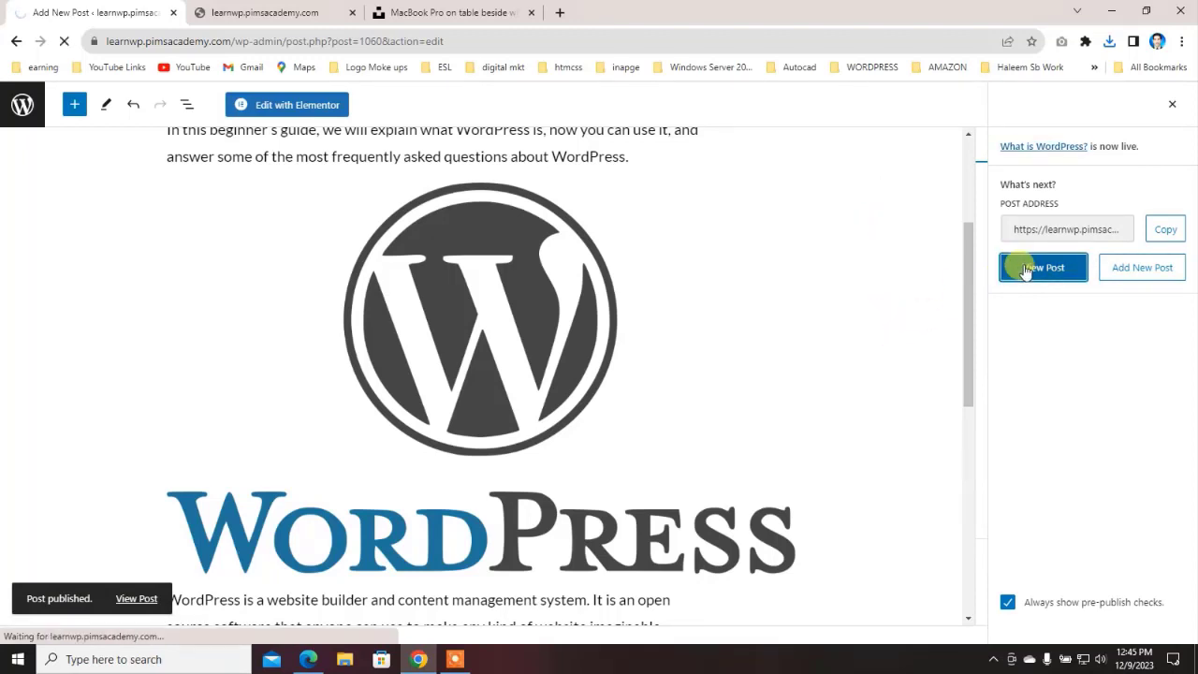
Step: Examine the published post's featured image, title, category, body text and share links on the live page
scroll(390, 365, down, 5)
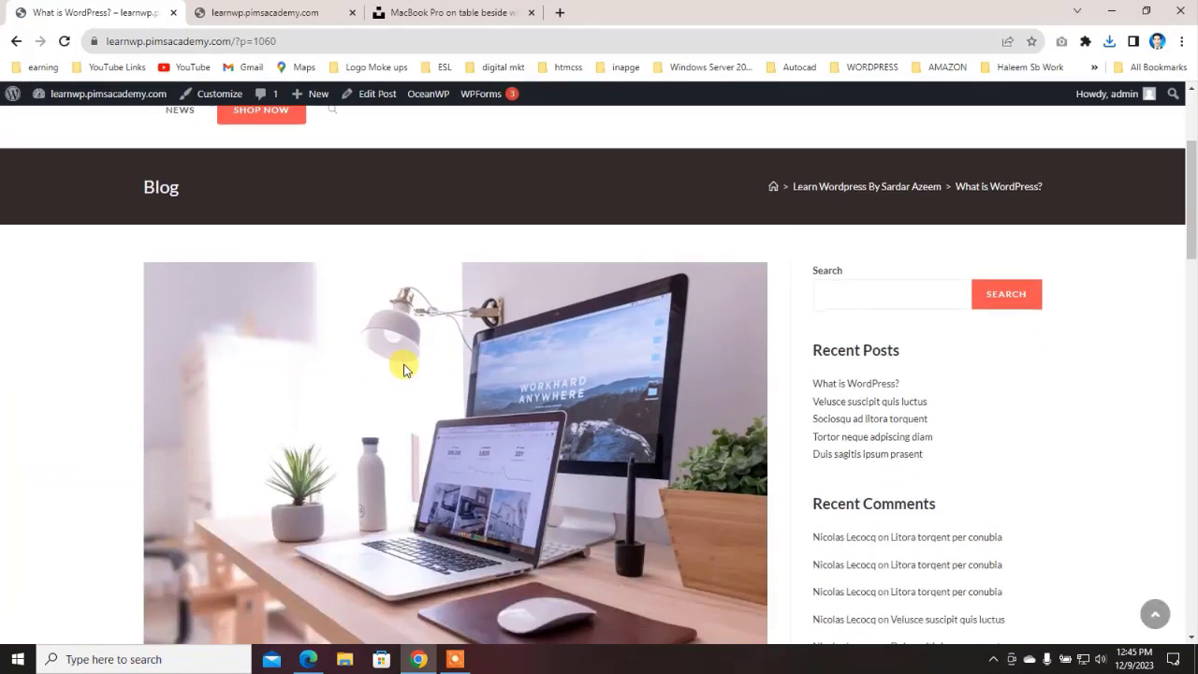
scroll(418, 368, down, 8)
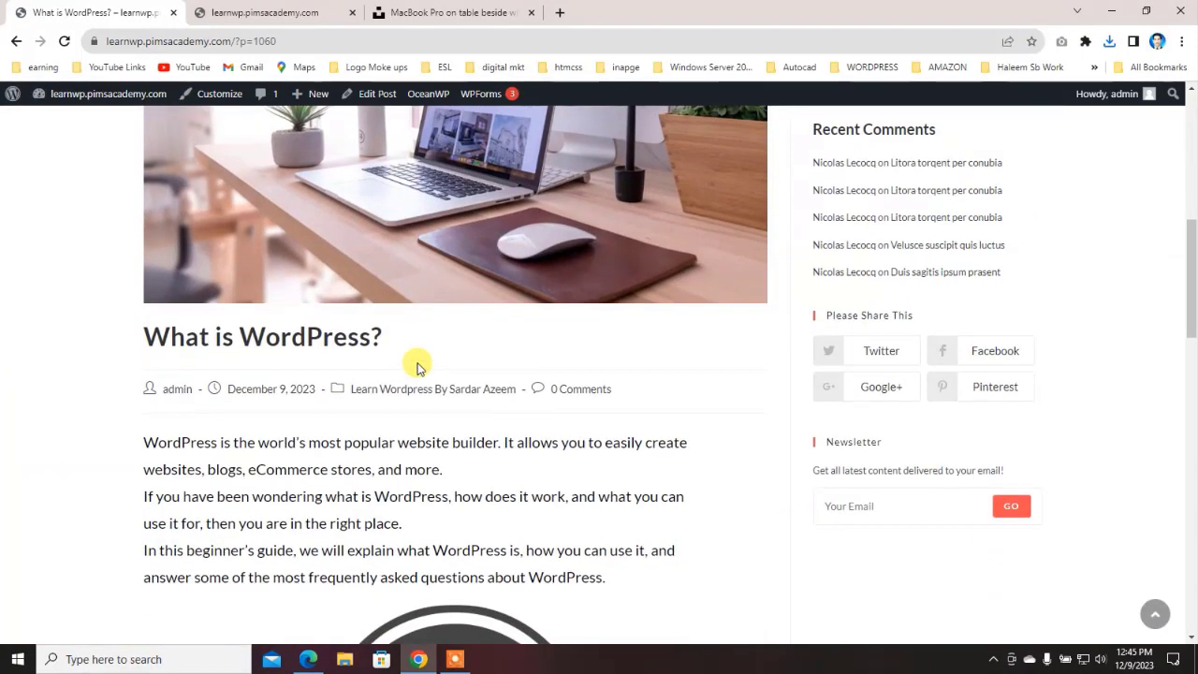
scroll(419, 368, down, 7)
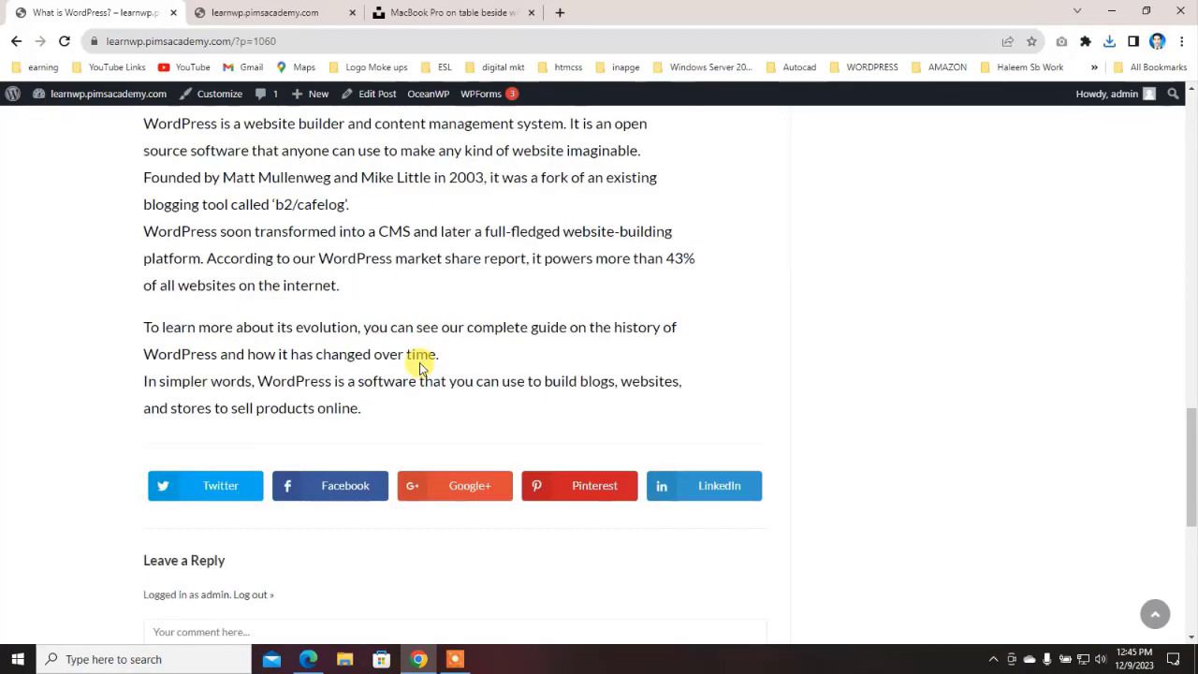
scroll(424, 365, up, 15)
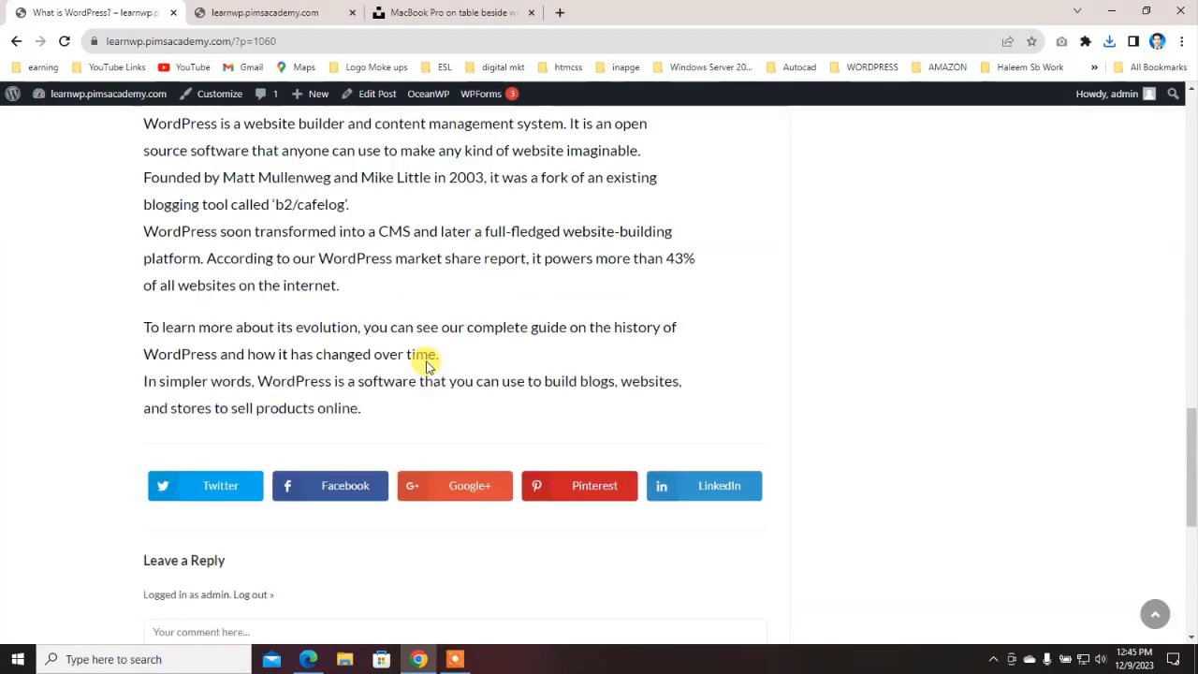
scroll(439, 359, up, 4)
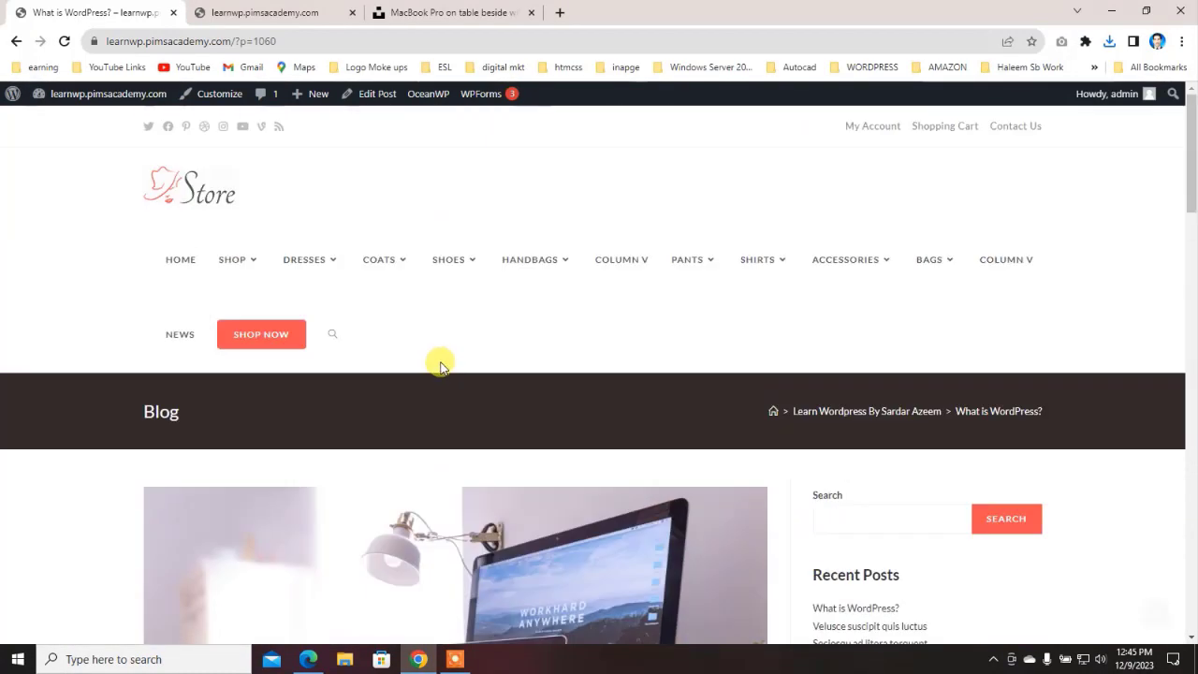
scroll(440, 361, down, 3)
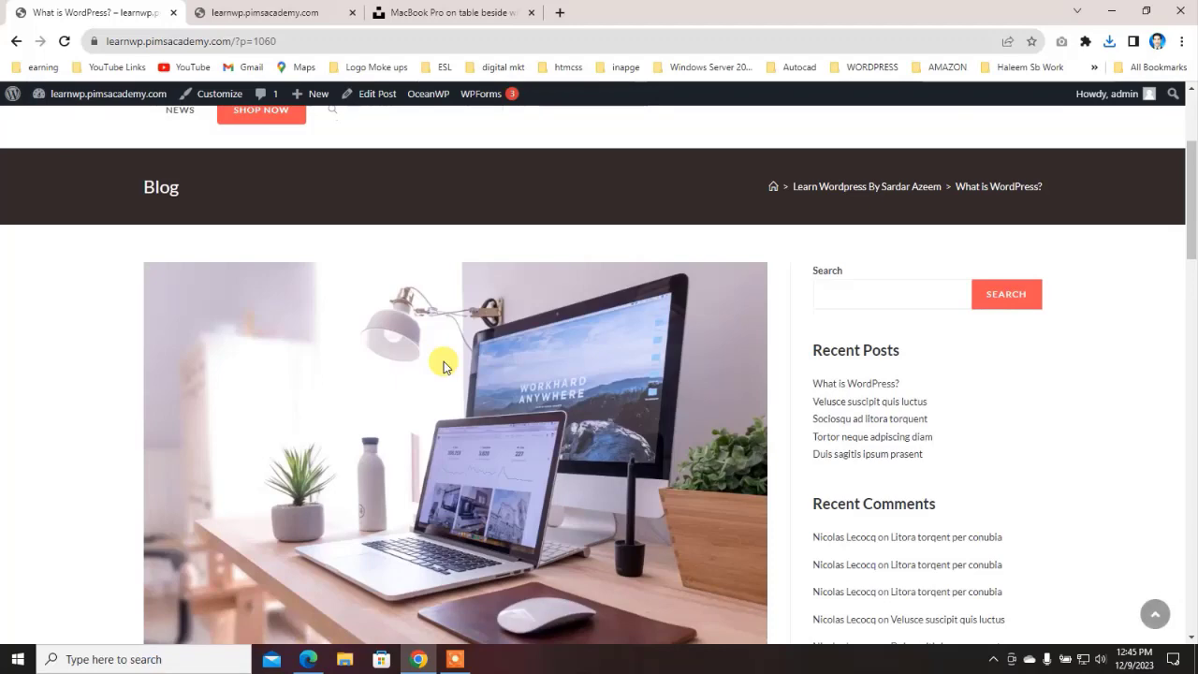
Step: Leave the live page by way of the post editor and go to the list of all posts
click(18, 43)
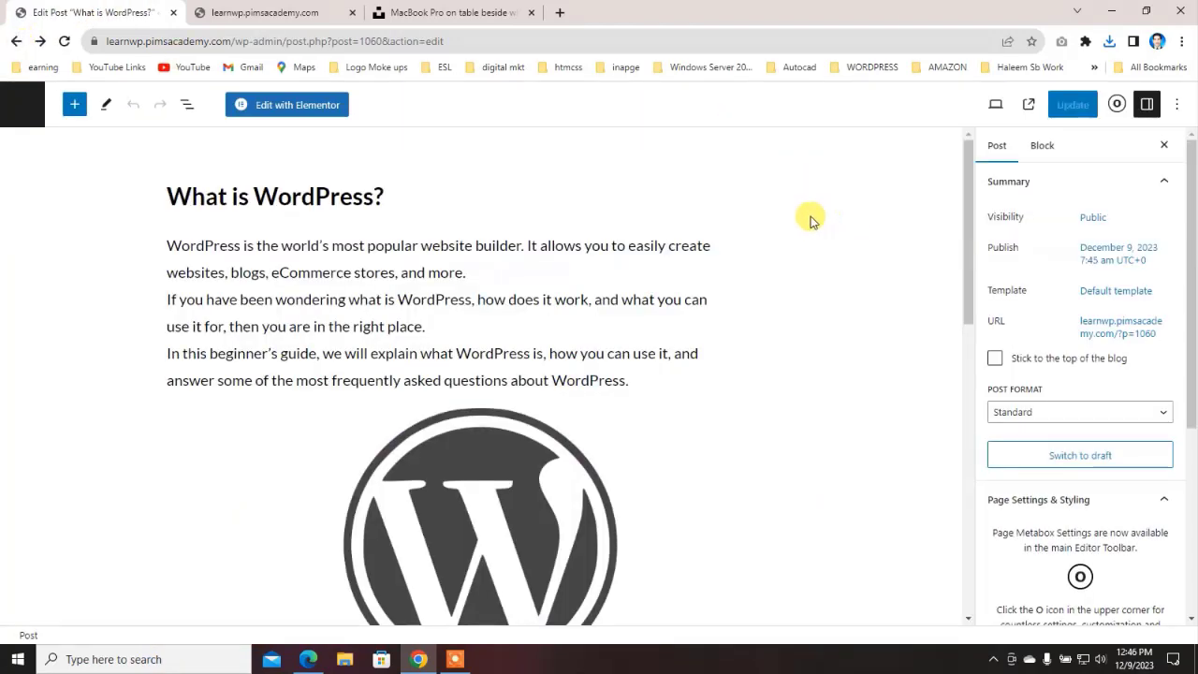
click(309, 269)
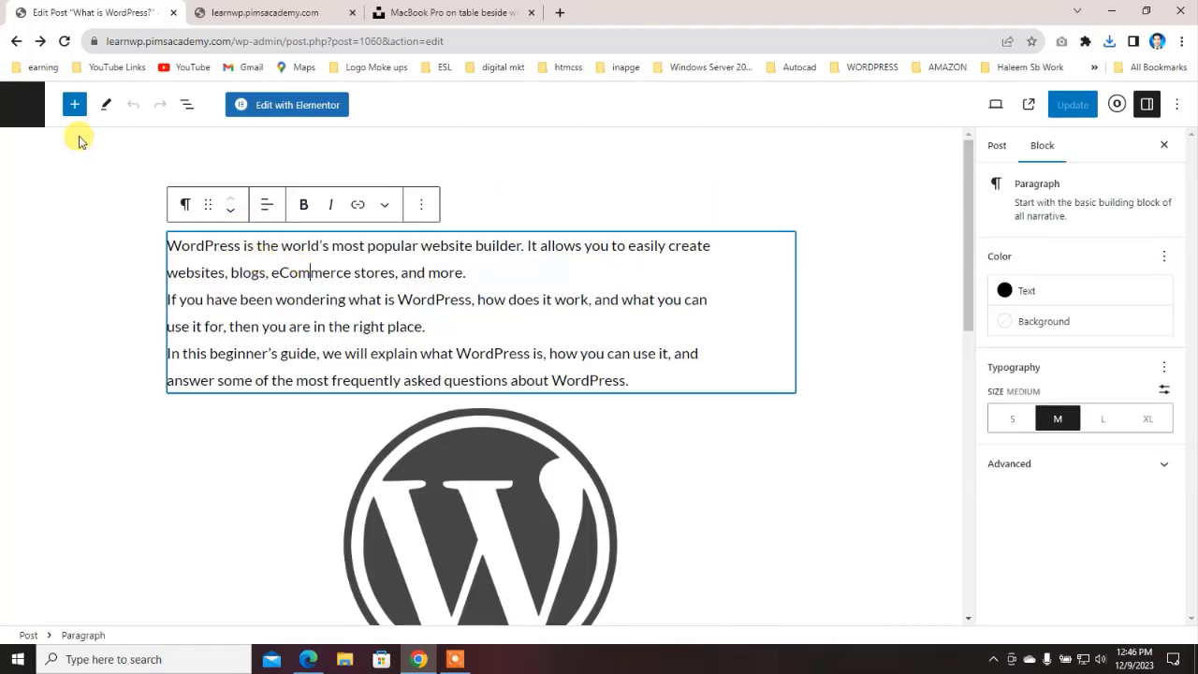
click(16, 43)
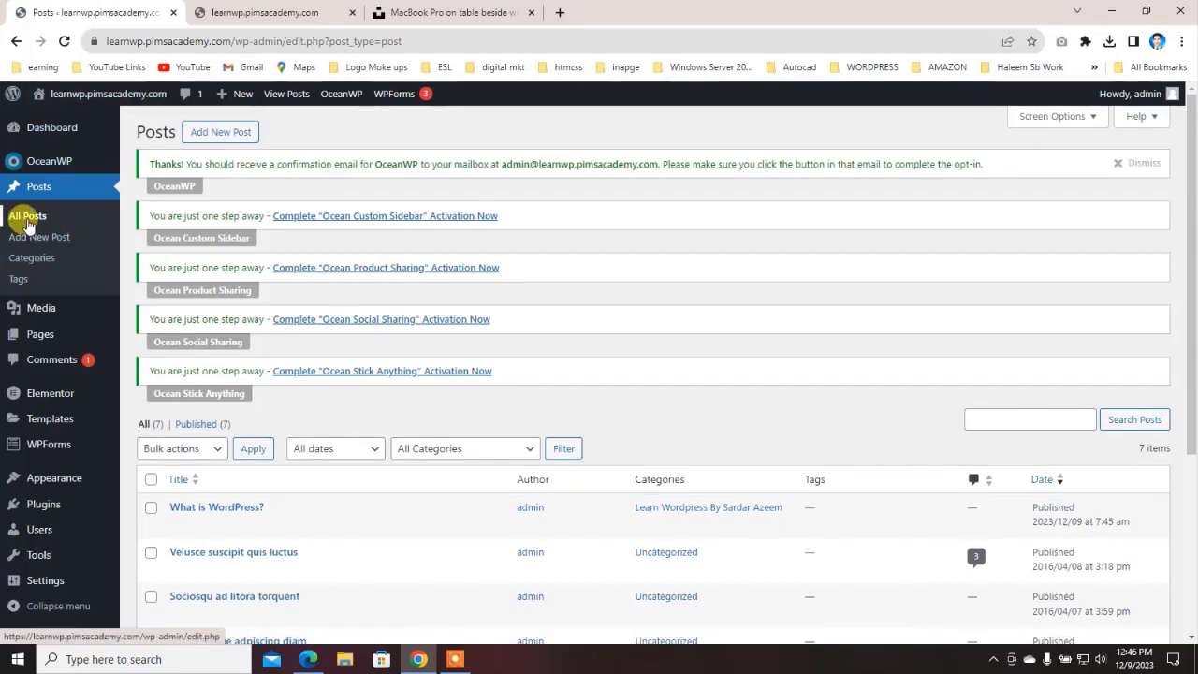
scroll(347, 343, down, 3)
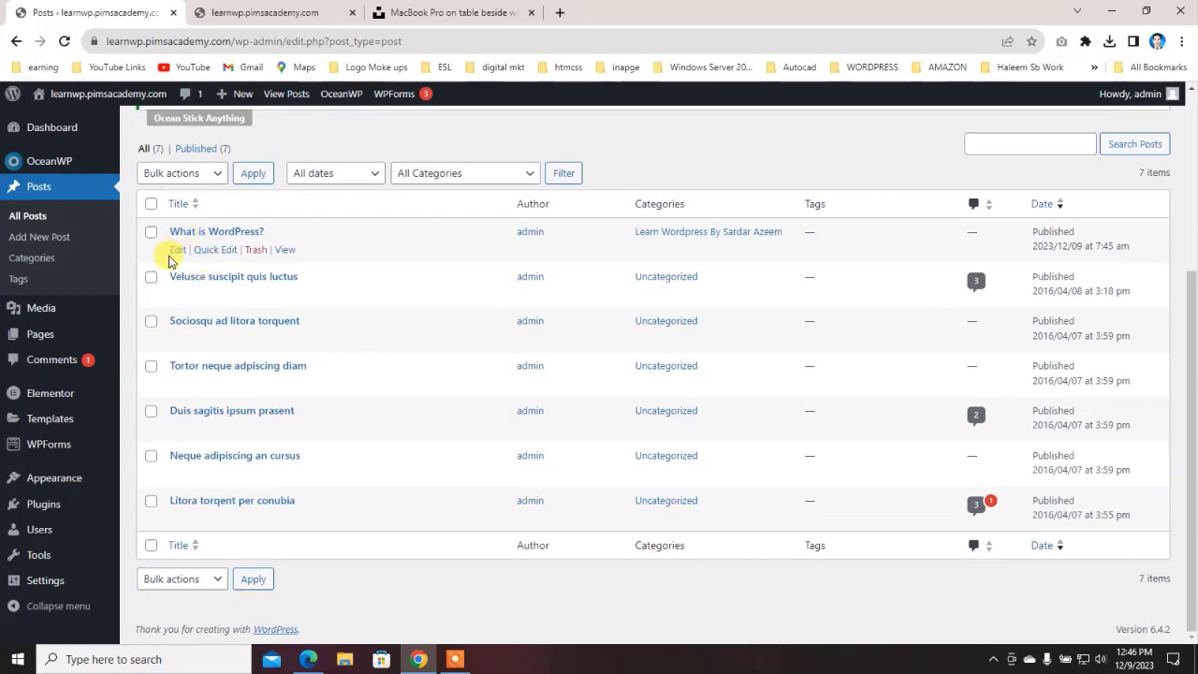
Step: Open the "What is WordPress?" post for editing from the posts list and look through its content
click(178, 251)
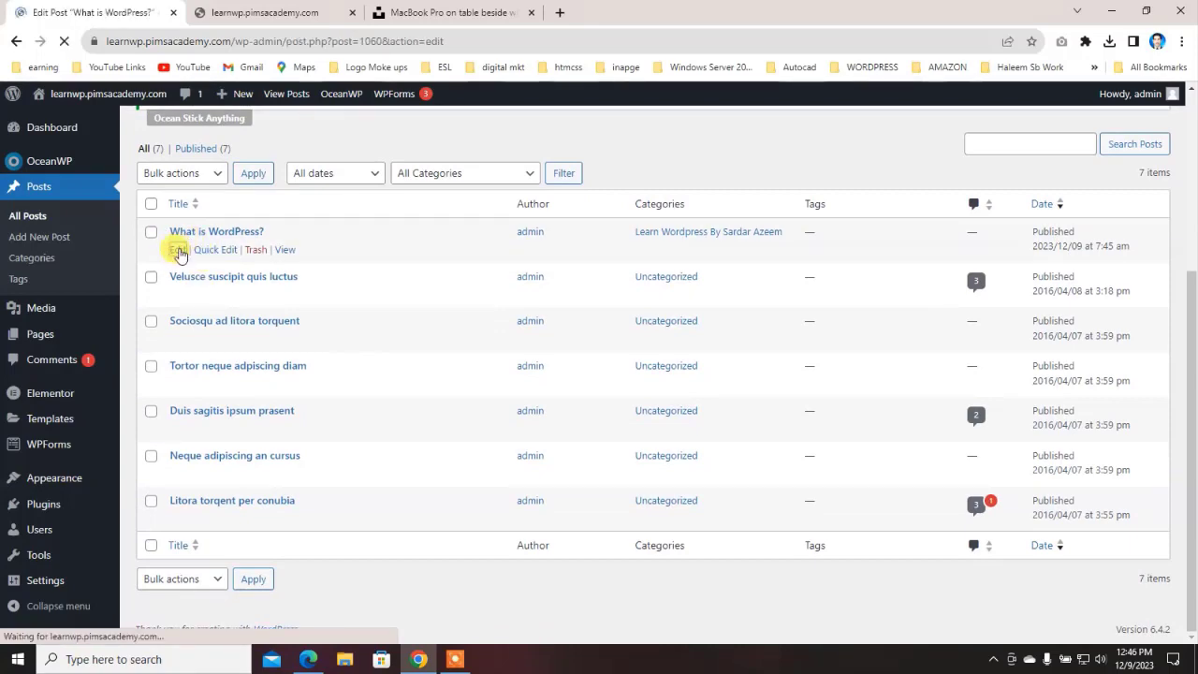
scroll(290, 262, down, 2)
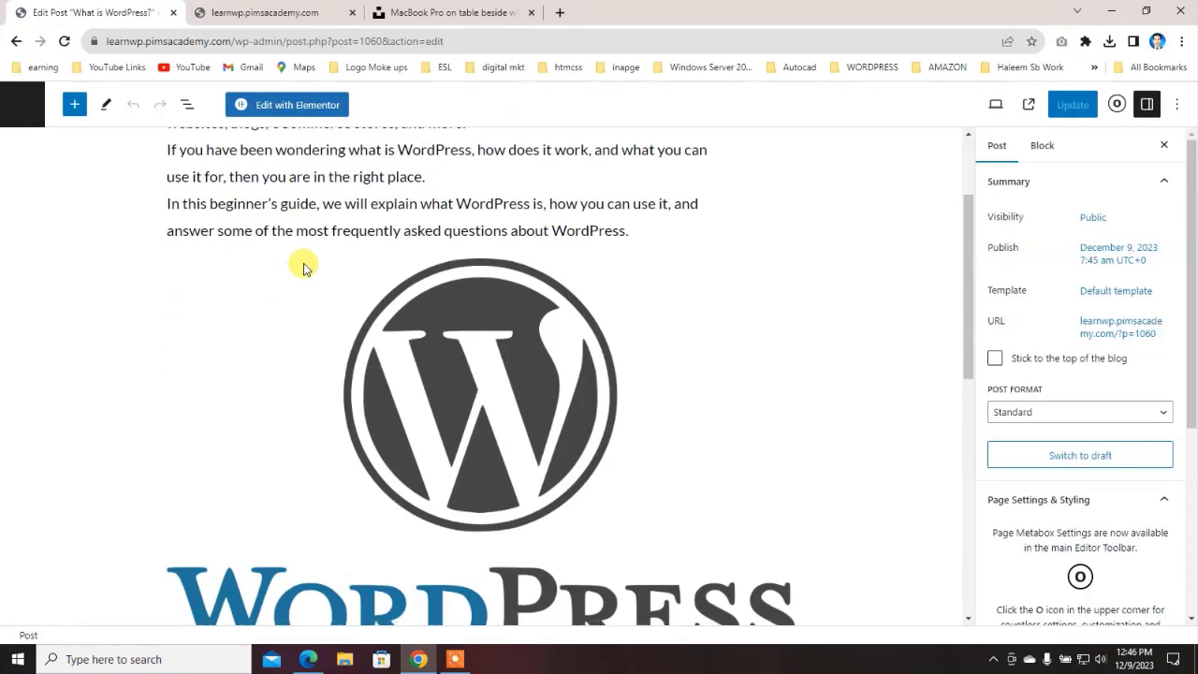
click(331, 216)
scroll(335, 393, down, 4)
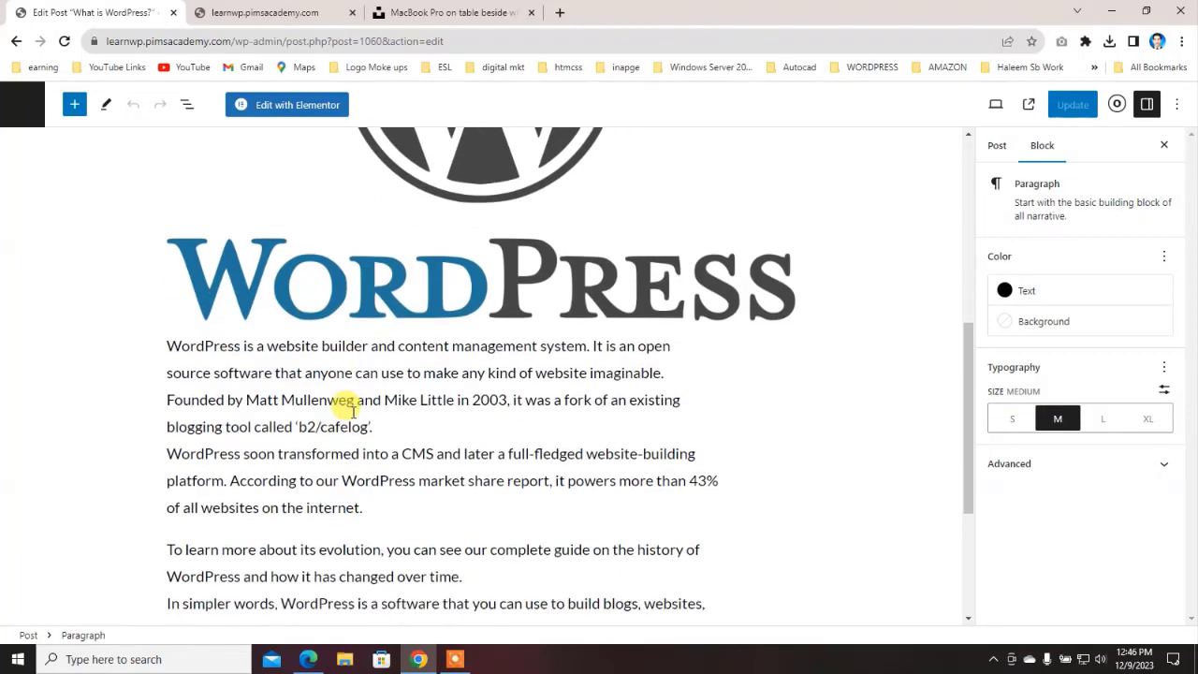
scroll(318, 408, down, 2)
scroll(356, 409, up, 7)
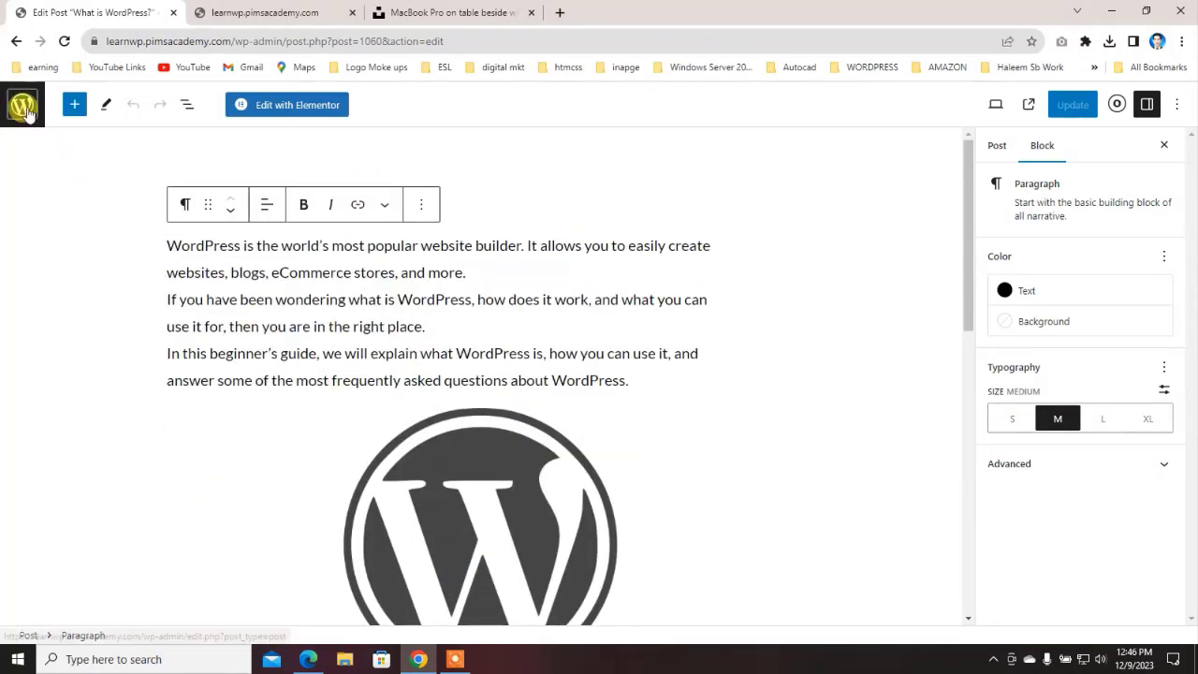
Step: Return to the posts list, review the Quick Edit fields of the "What is WordPress?" post, and cancel the quick edit
click(27, 111)
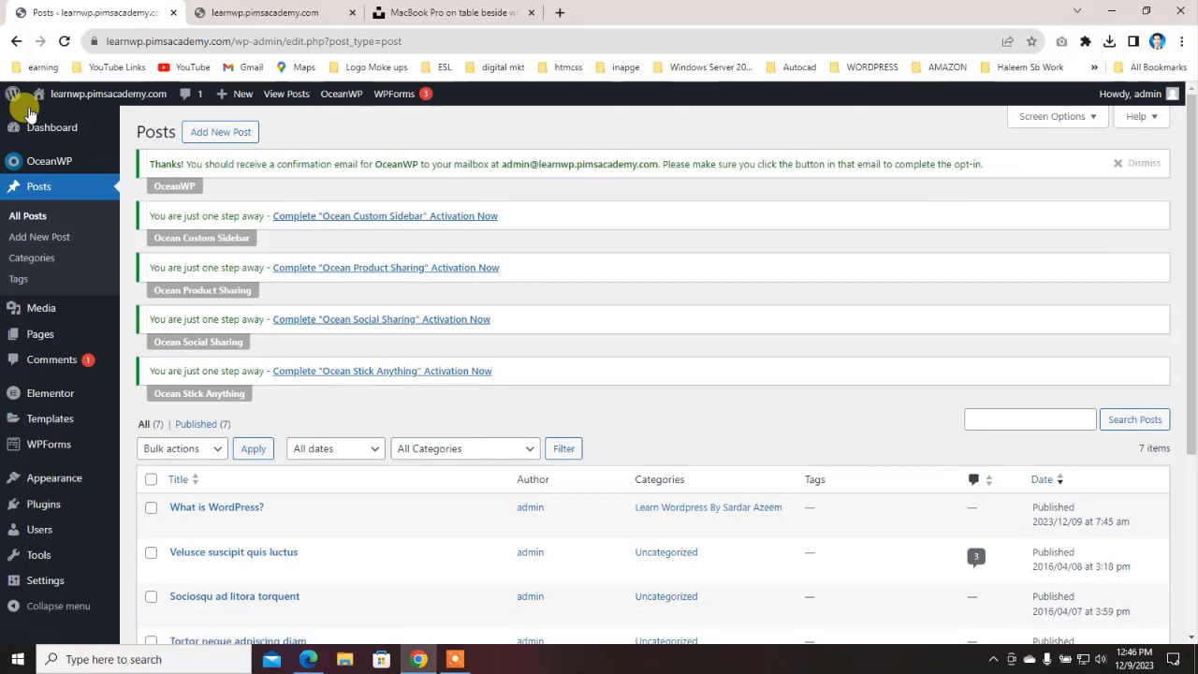
scroll(279, 400, down, 2)
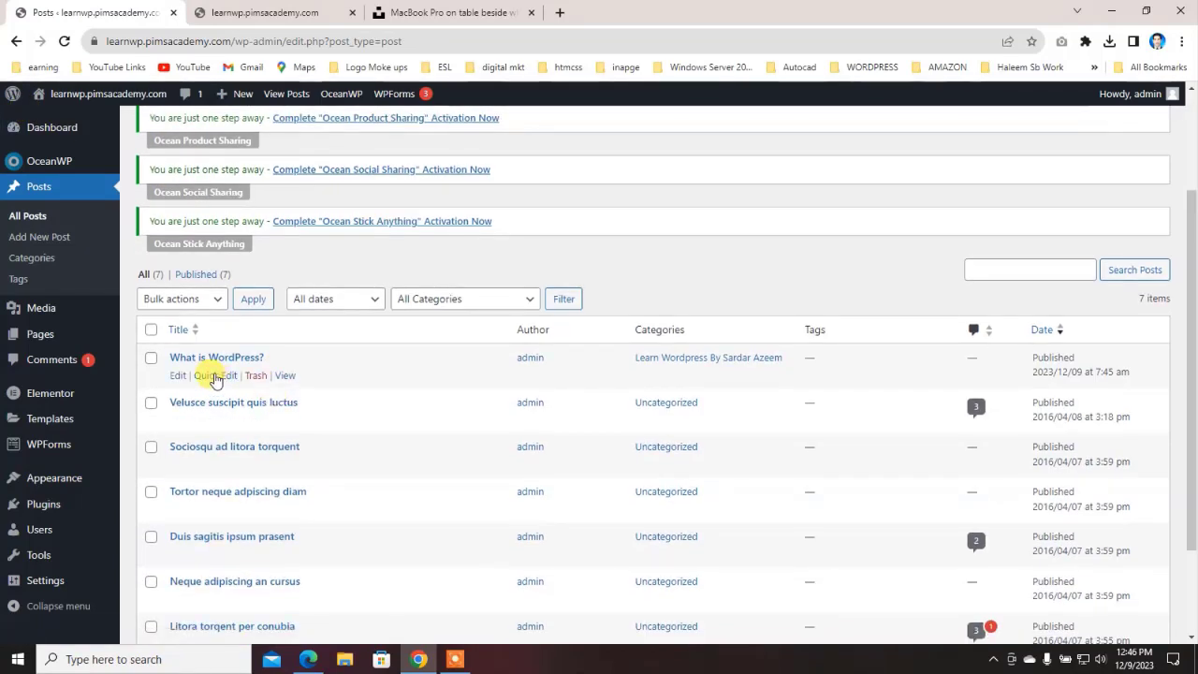
click(214, 375)
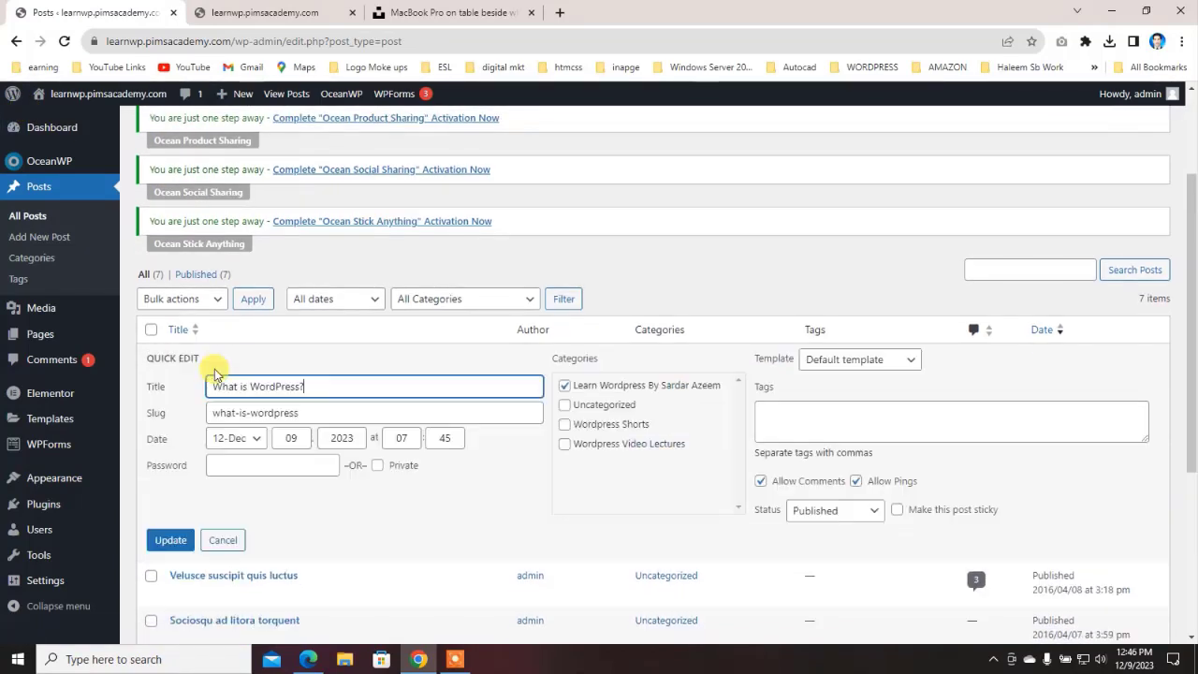
click(314, 405)
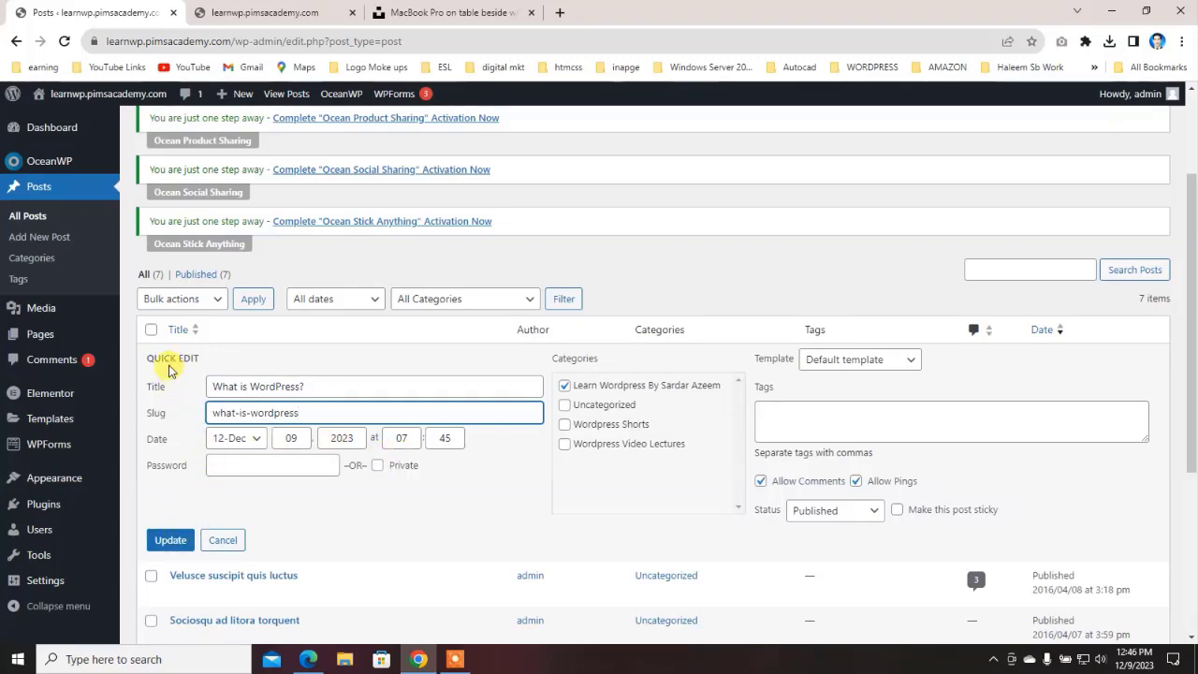
scroll(191, 342, down, 3)
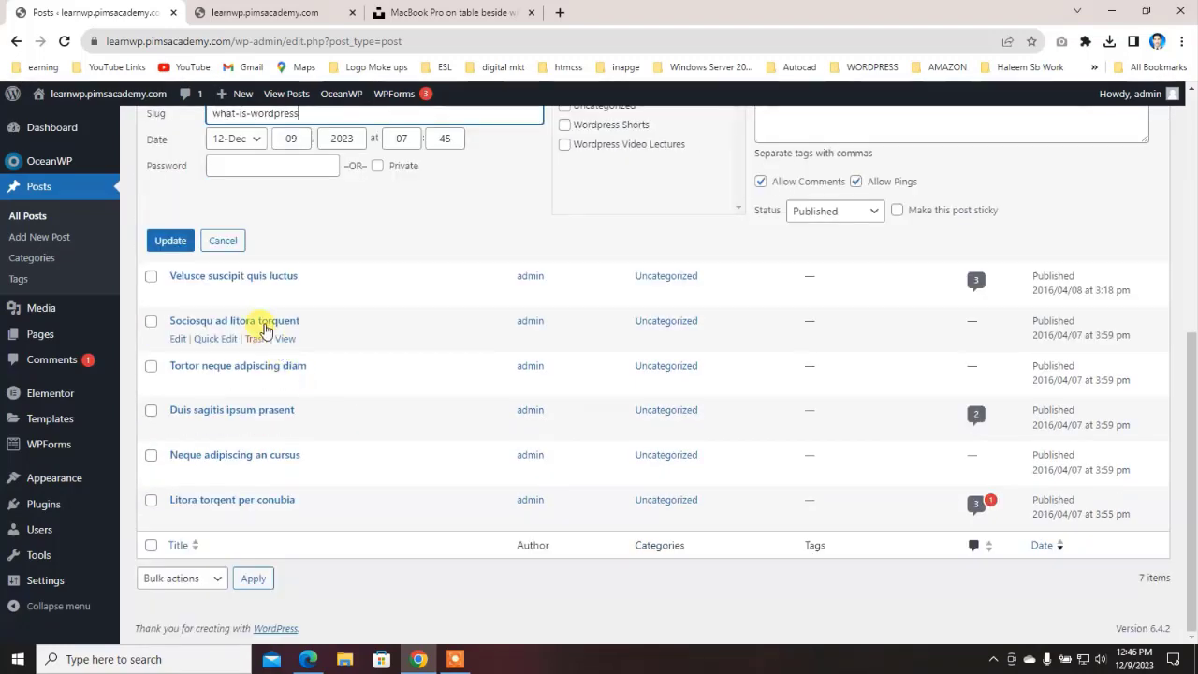
click(221, 240)
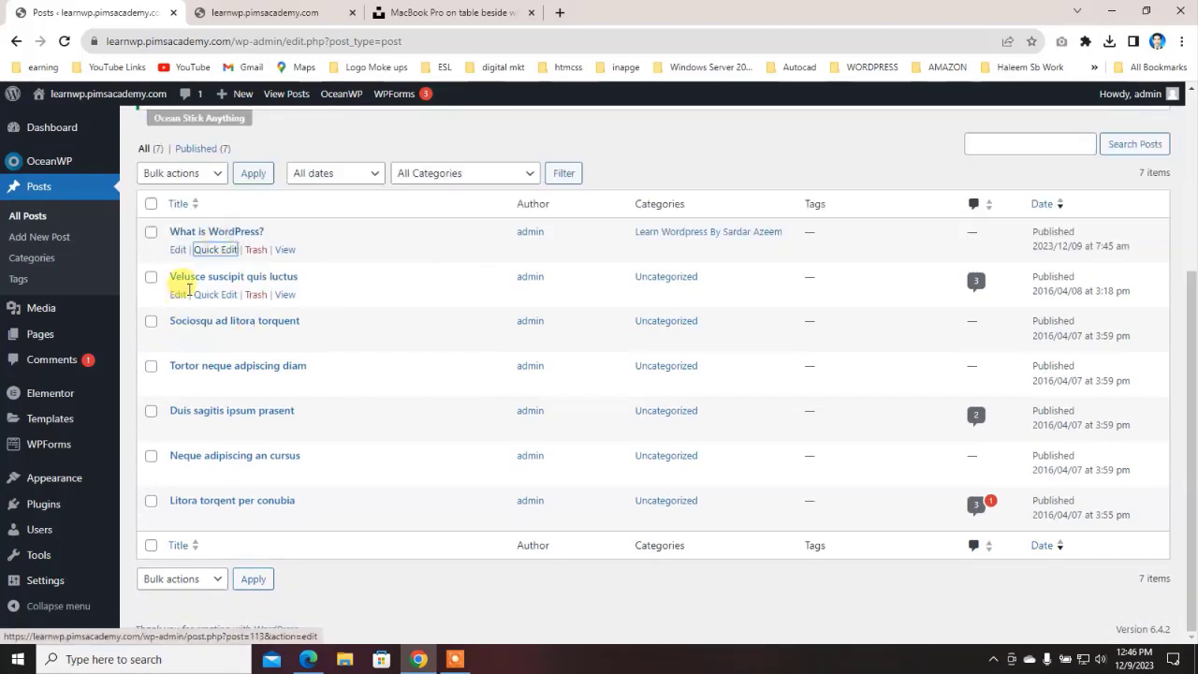
Step: Move the "Velusce suscipit quis luctus" post to the Trash
click(255, 296)
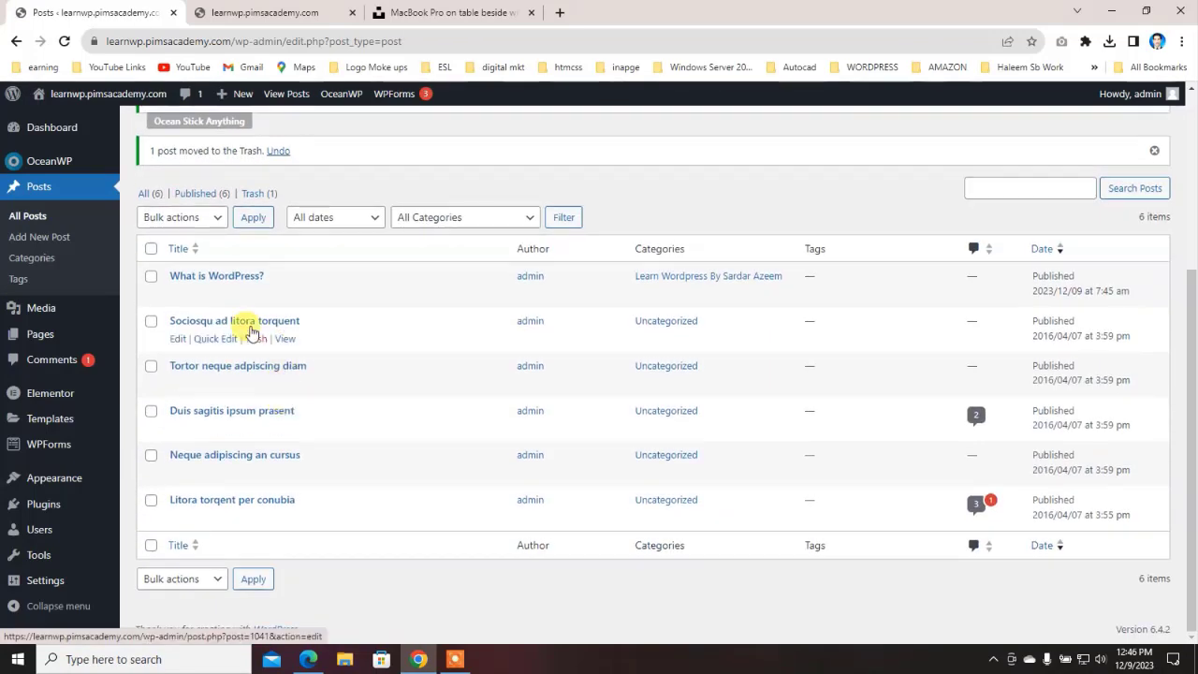
Step: Move the five demo posts from "Sociosqu ad litora torquent" through "Litora torqent per conubia" to the Trash with one bulk action
click(150, 322)
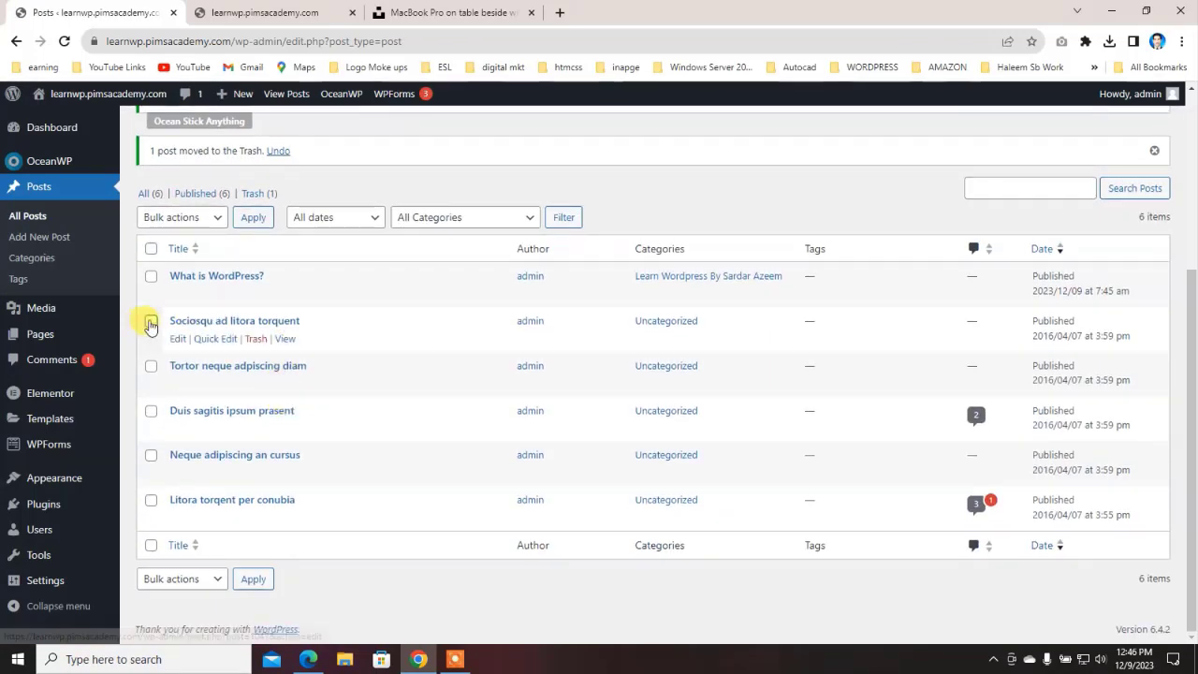
click(151, 365)
click(151, 411)
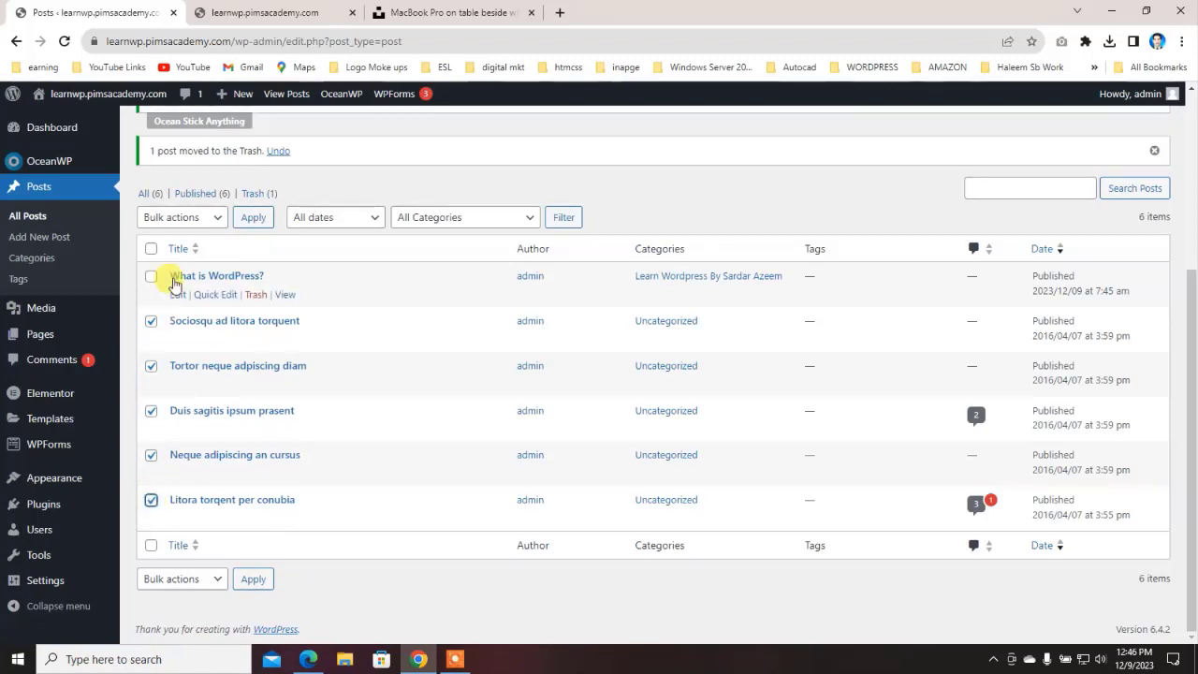
click(192, 221)
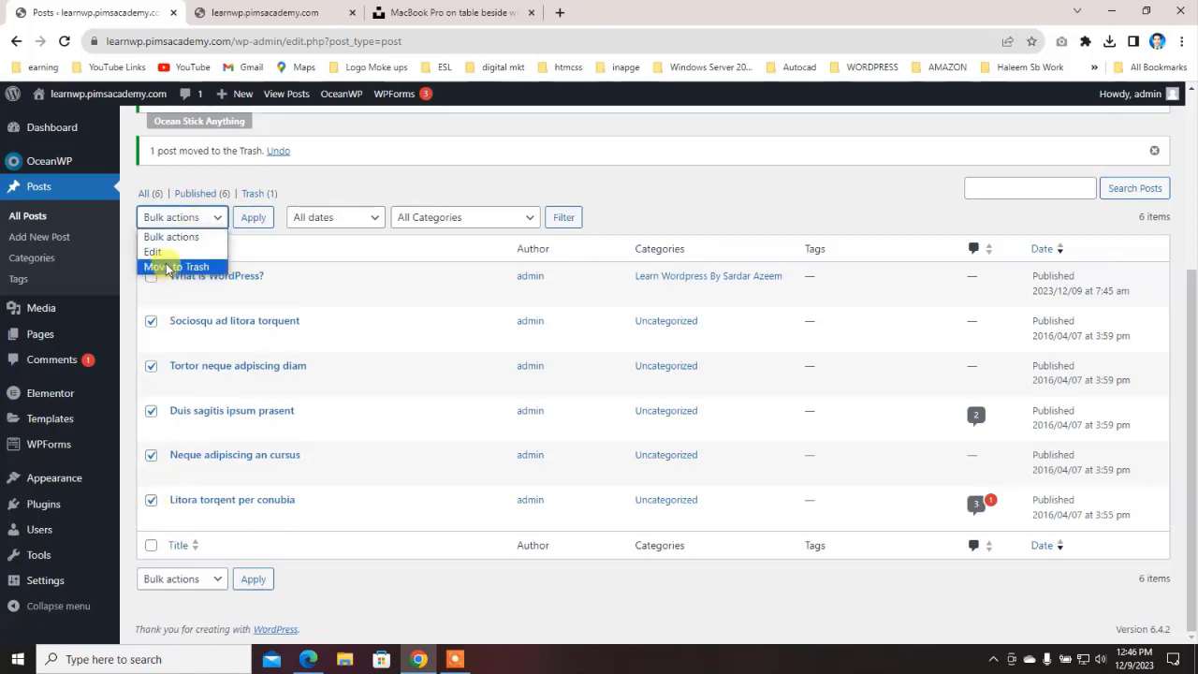
click(169, 268)
click(258, 218)
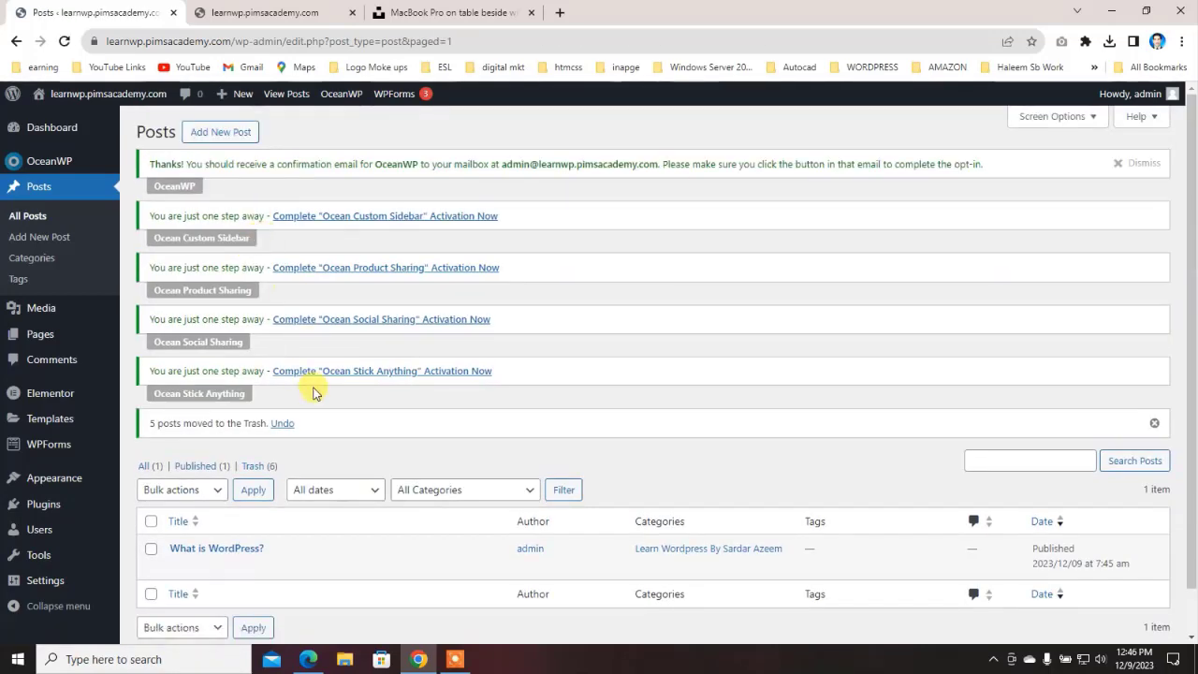
Step: Show the trashed posts, select all of them and delete them permanently with a bulk action
scroll(314, 393, down, 1)
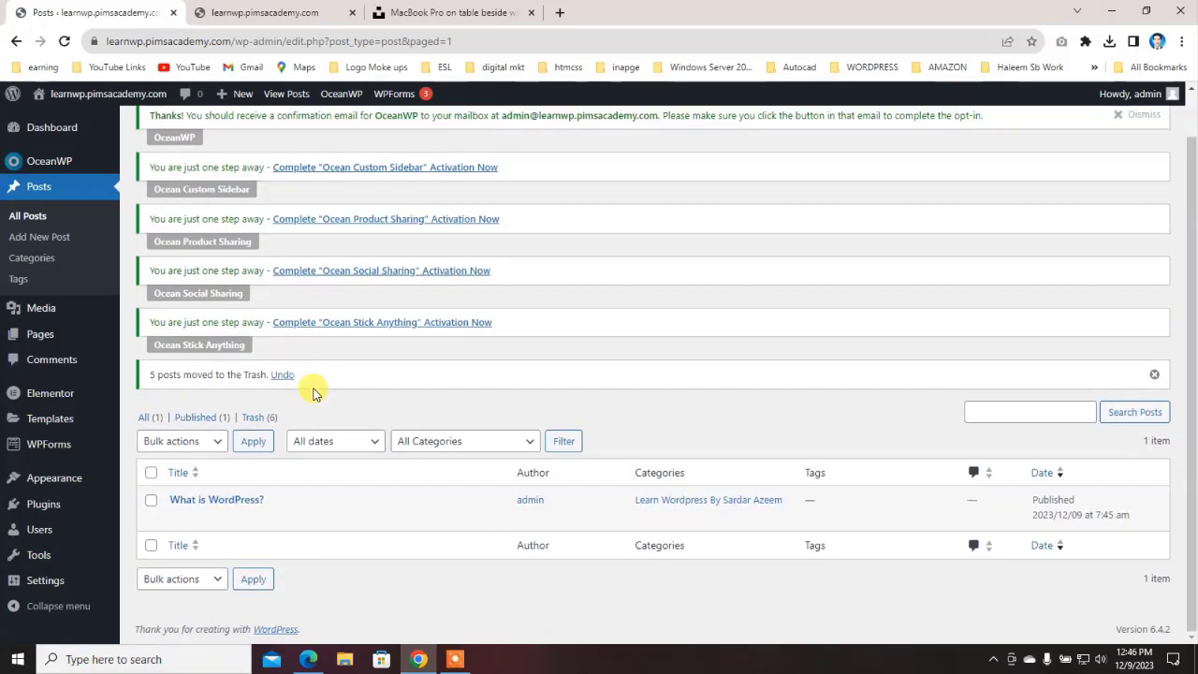
click(259, 419)
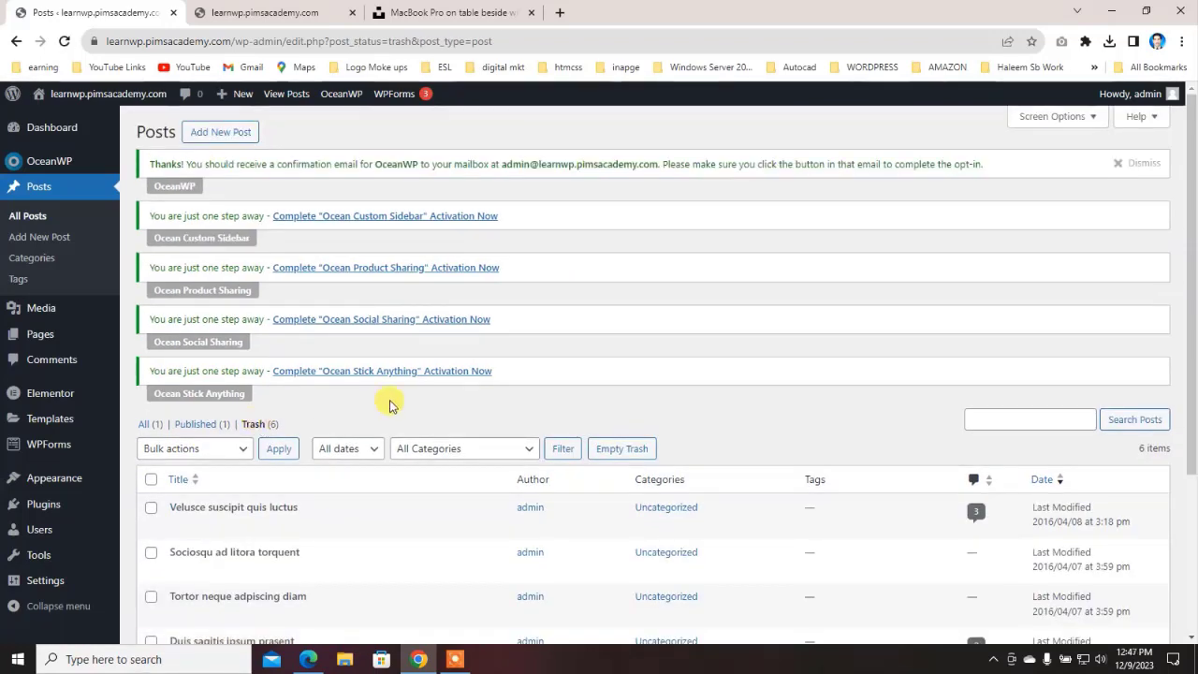
scroll(387, 401, down, 3)
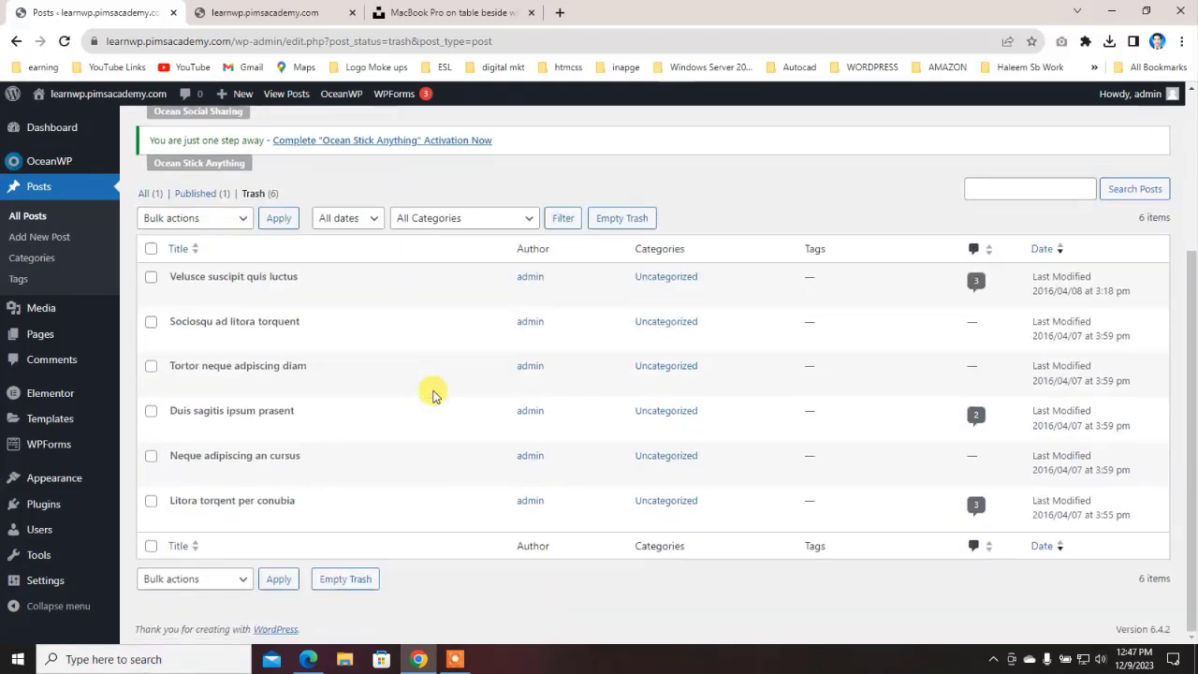
click(152, 249)
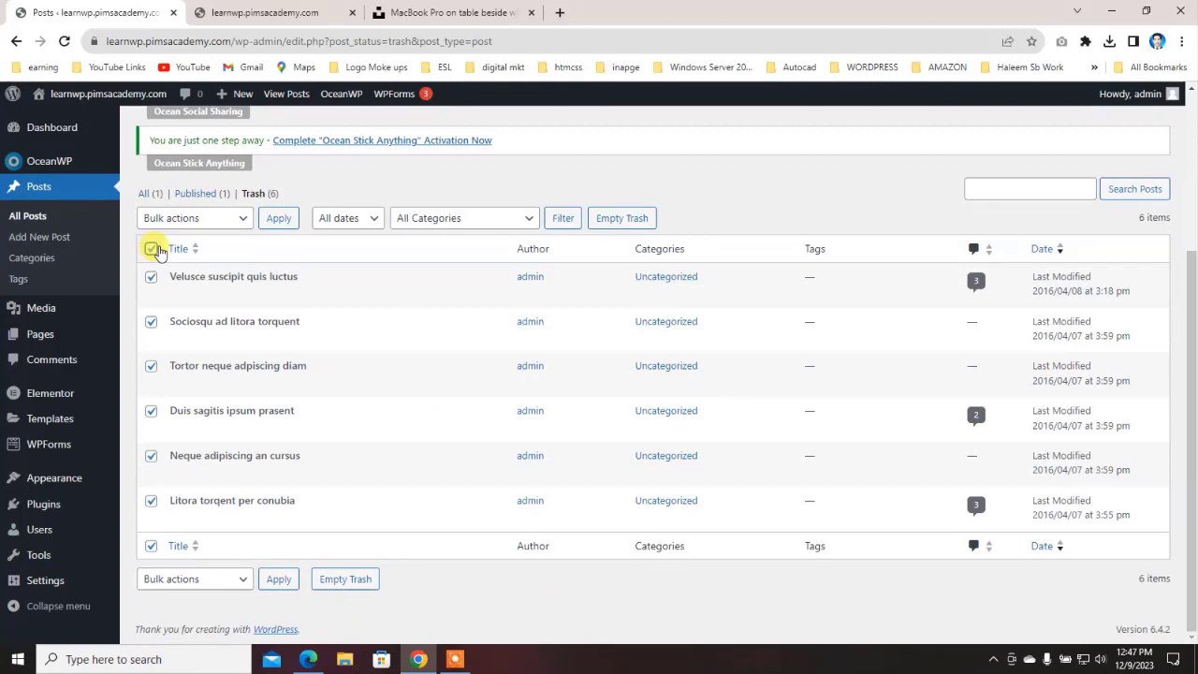
click(230, 223)
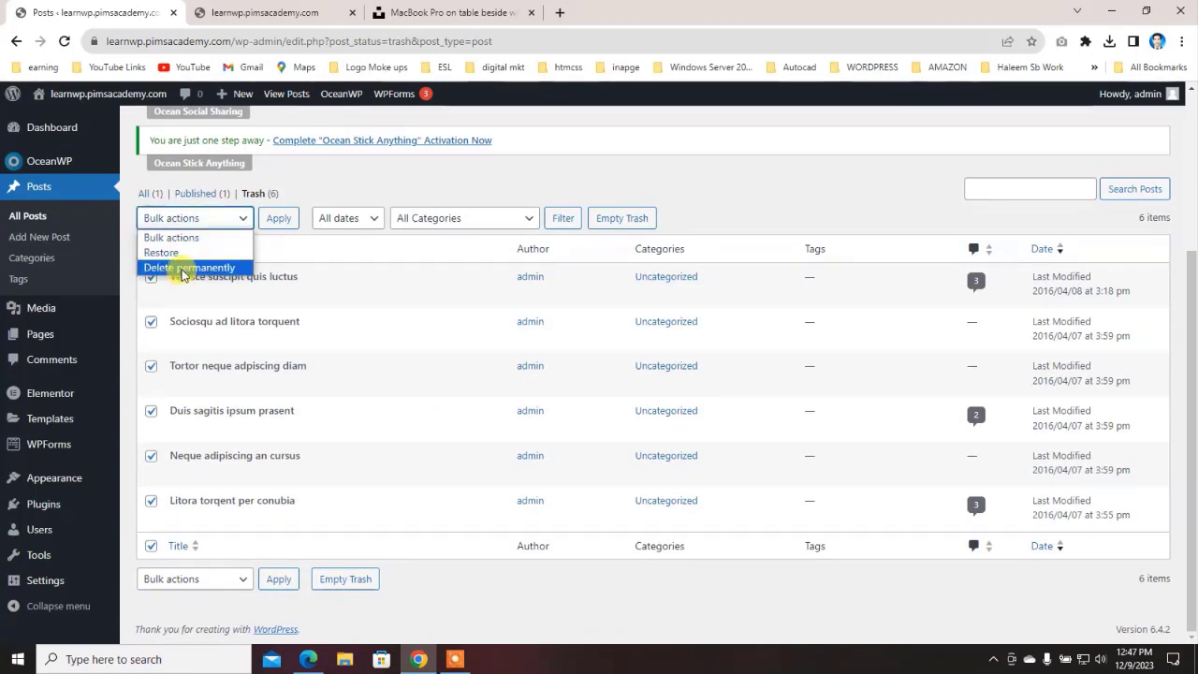
click(183, 269)
click(211, 222)
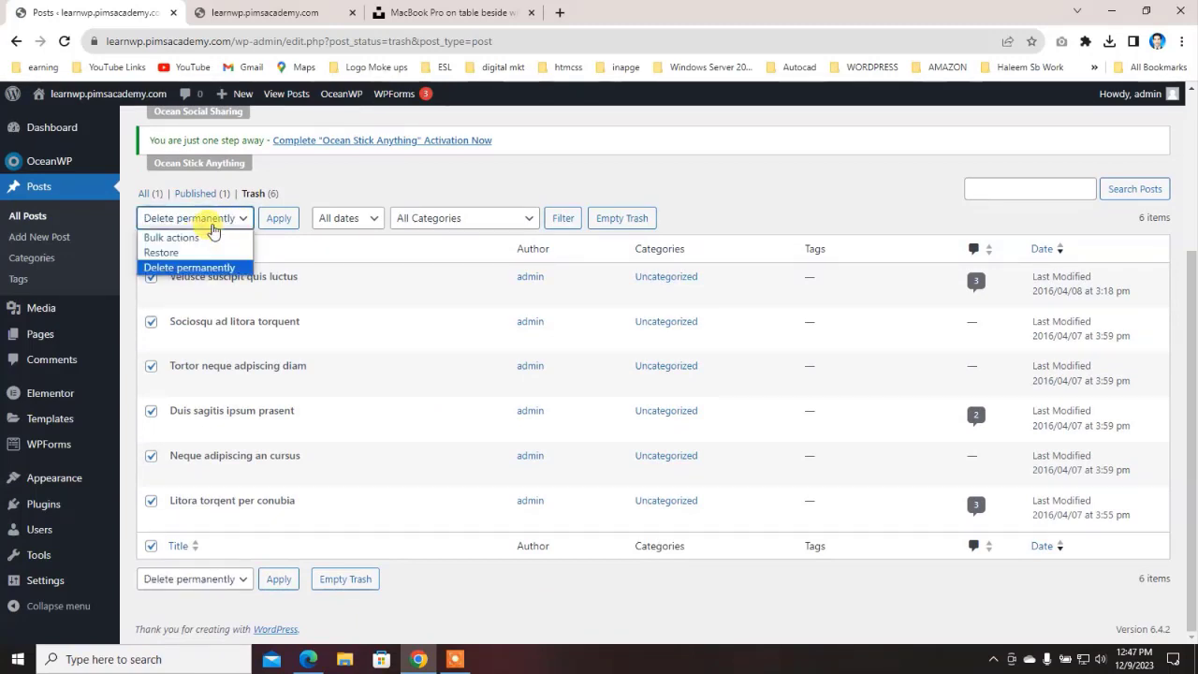
click(177, 252)
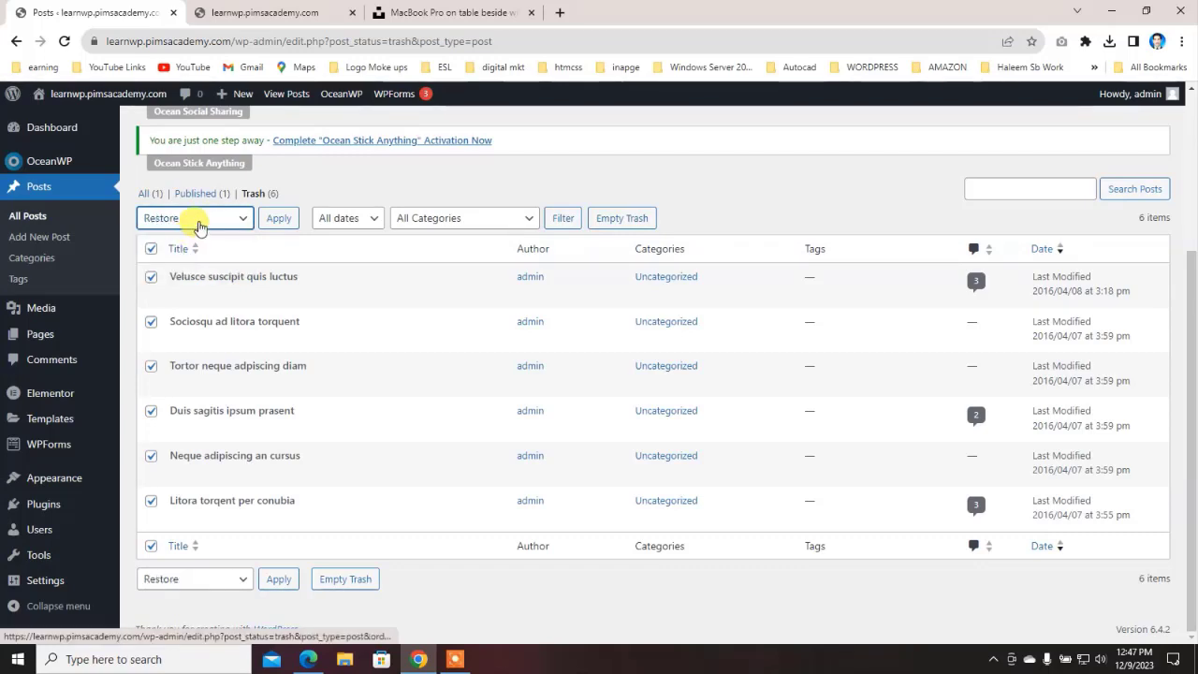
click(198, 222)
click(185, 268)
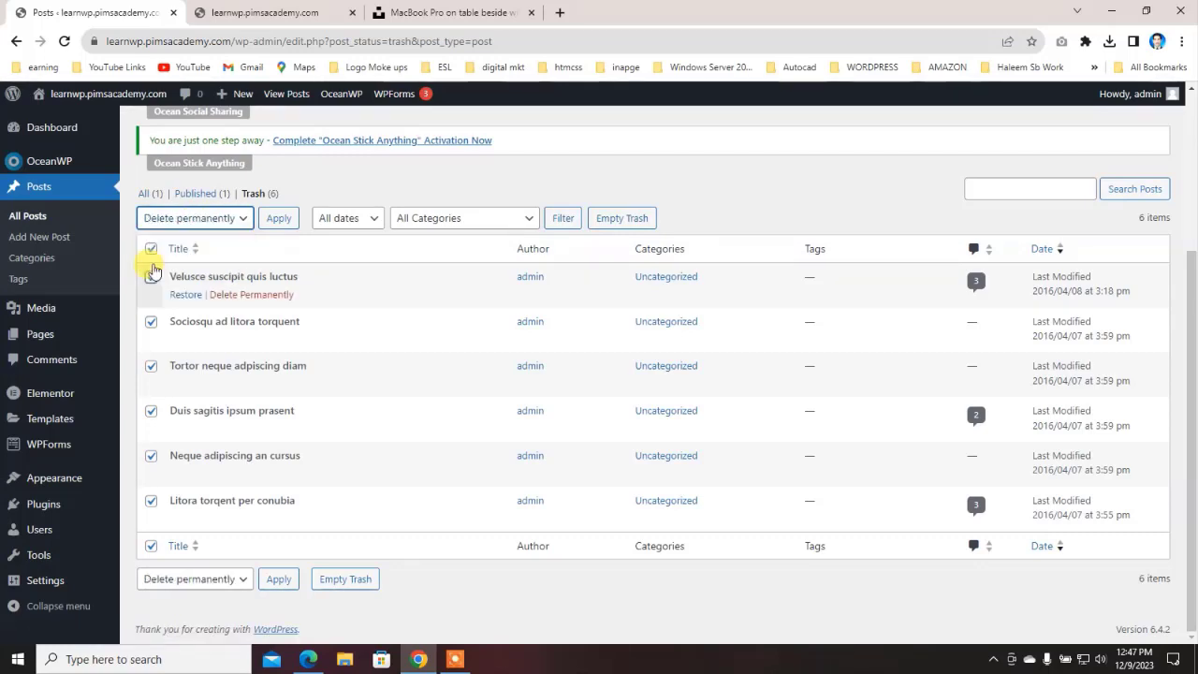
click(280, 220)
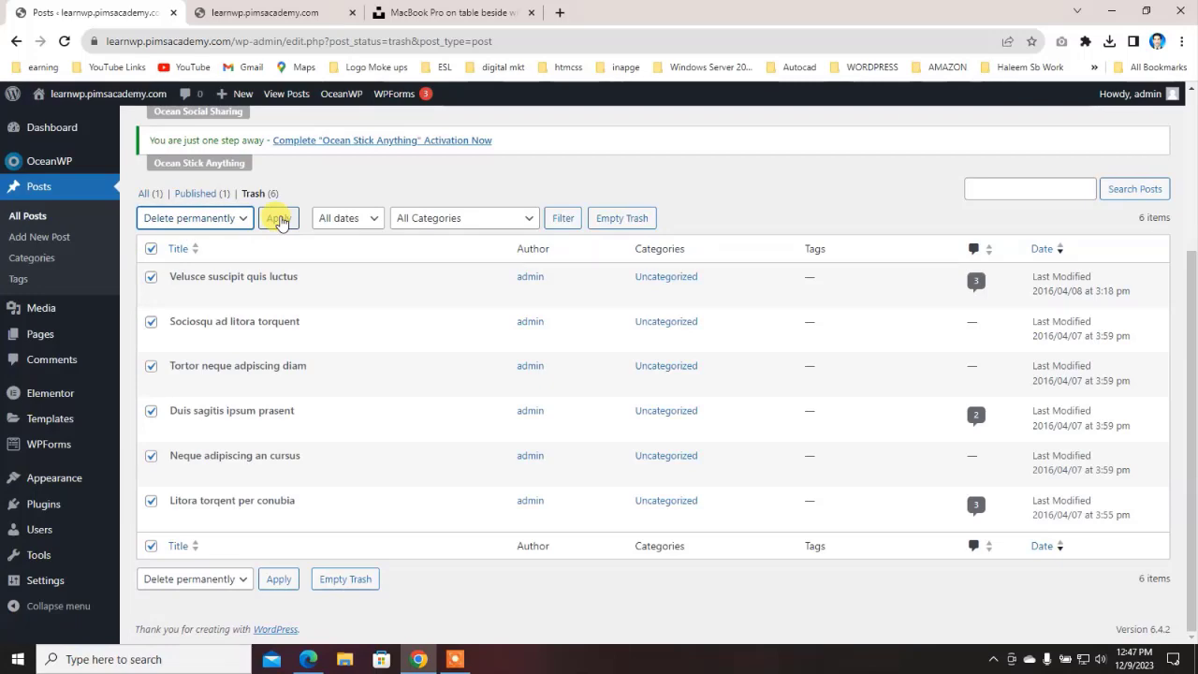
click(280, 220)
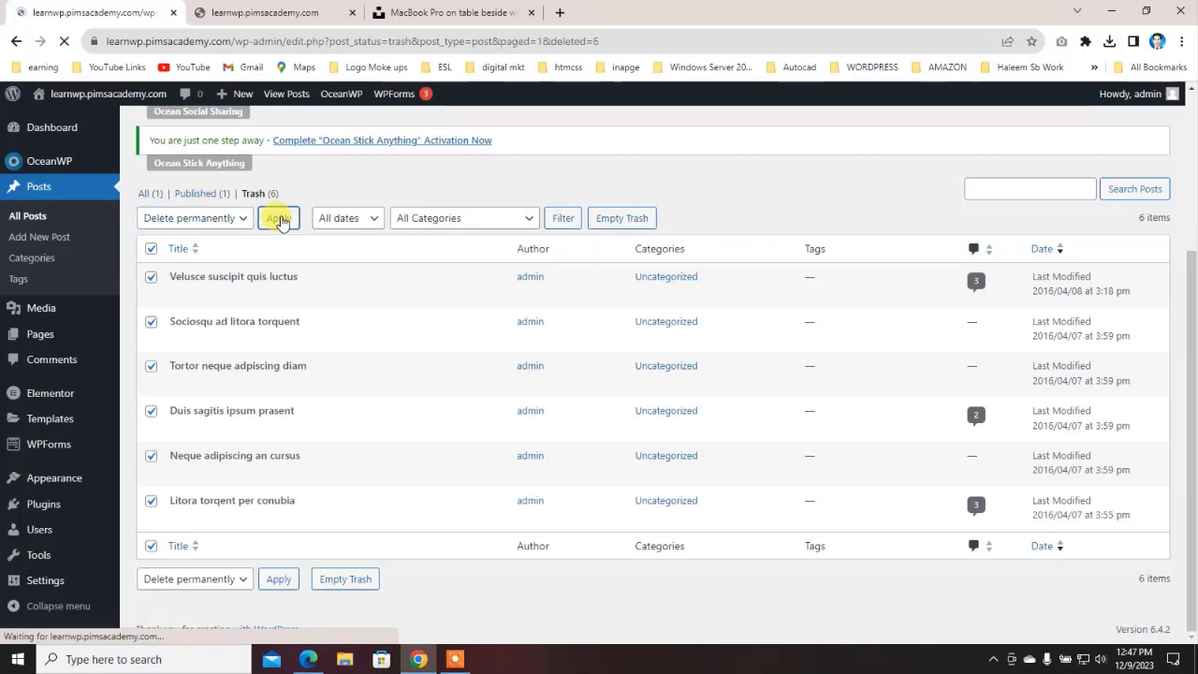
scroll(259, 374, down, 1)
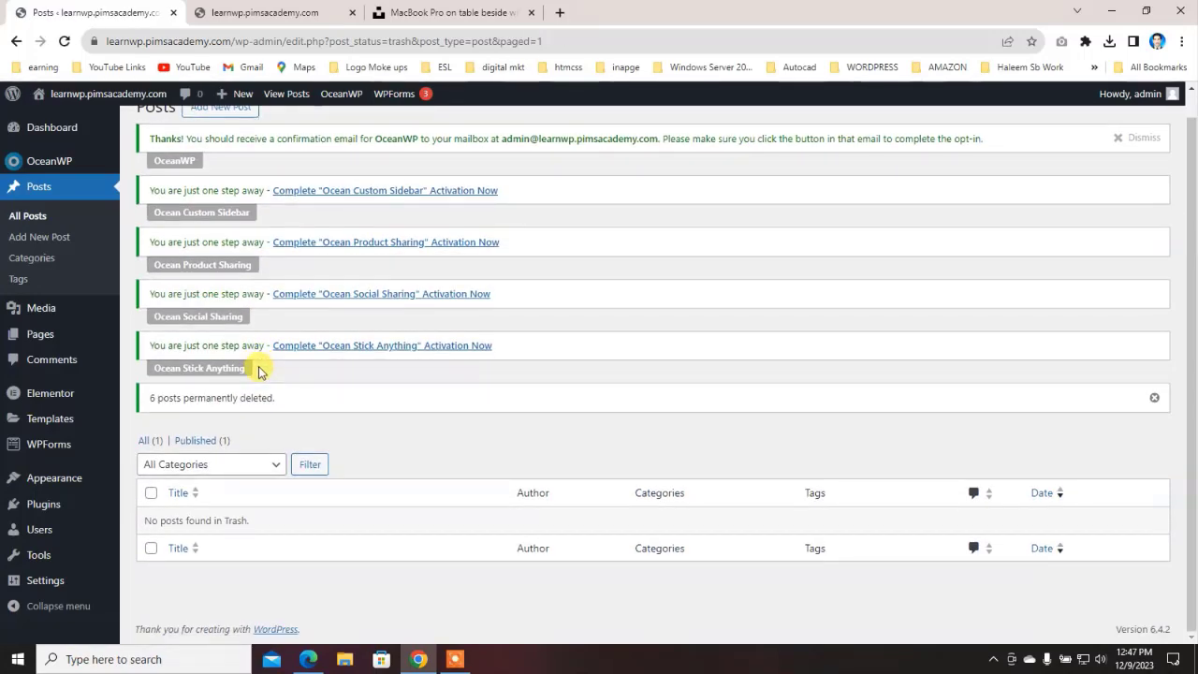
scroll(259, 371, up, 1)
Step: Return to the list of all posts, and look through the post categories and the new-category form
click(32, 216)
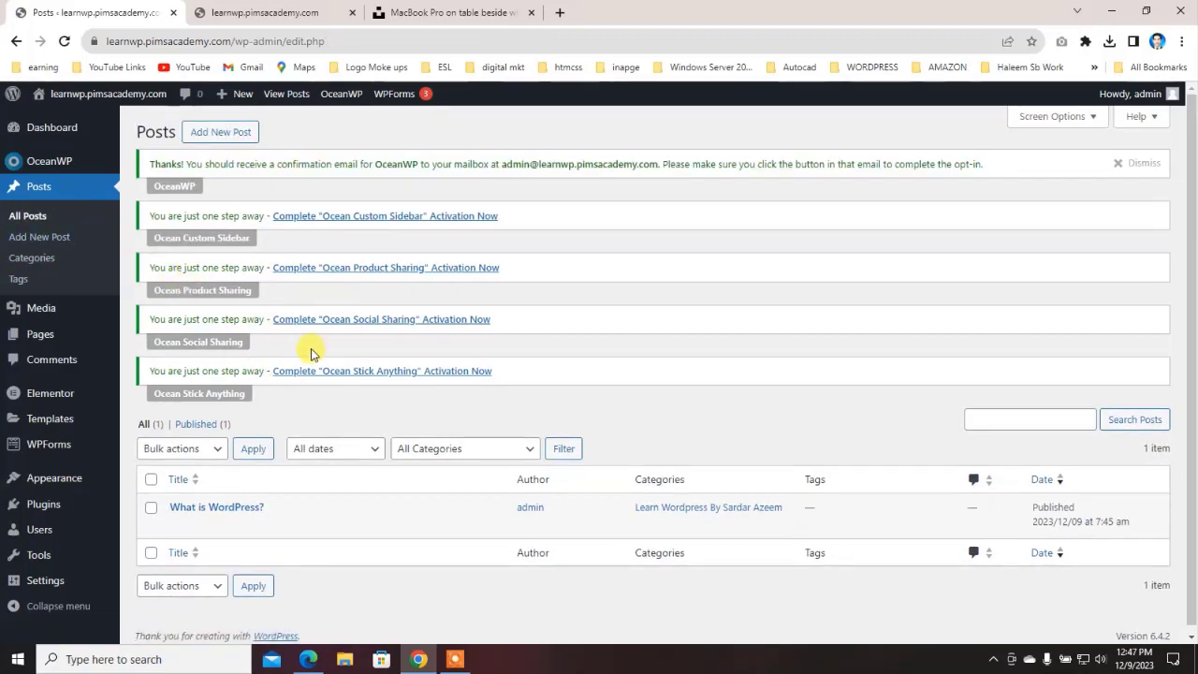
click(31, 258)
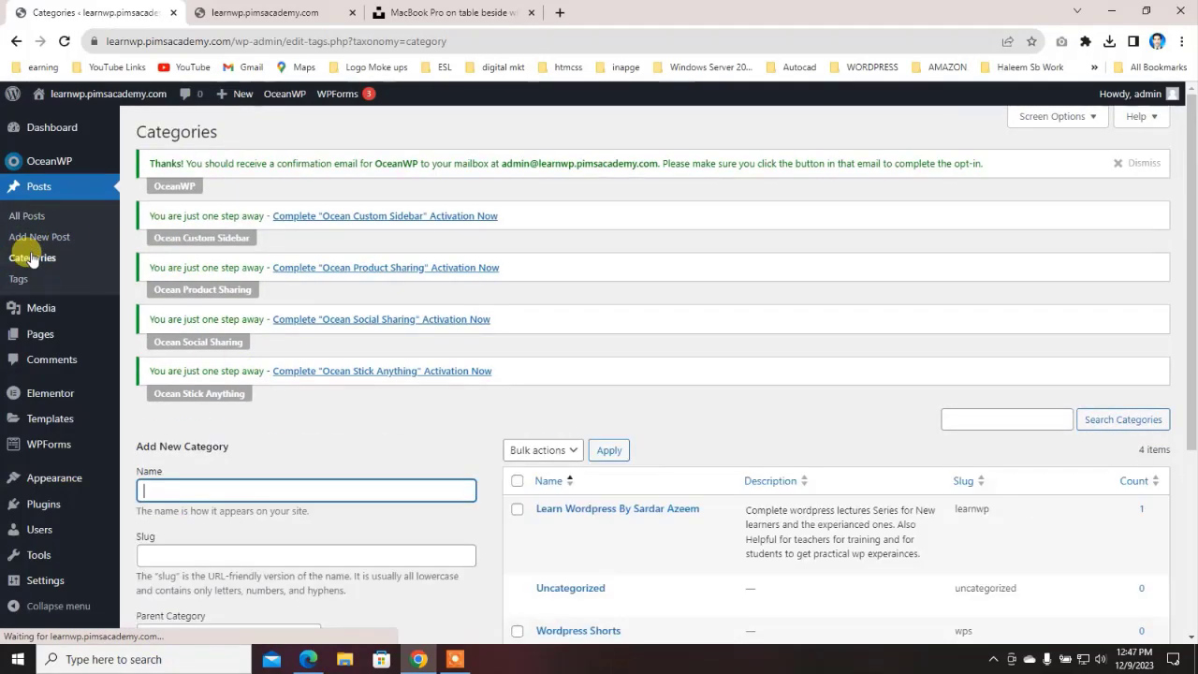
scroll(243, 344, down, 1)
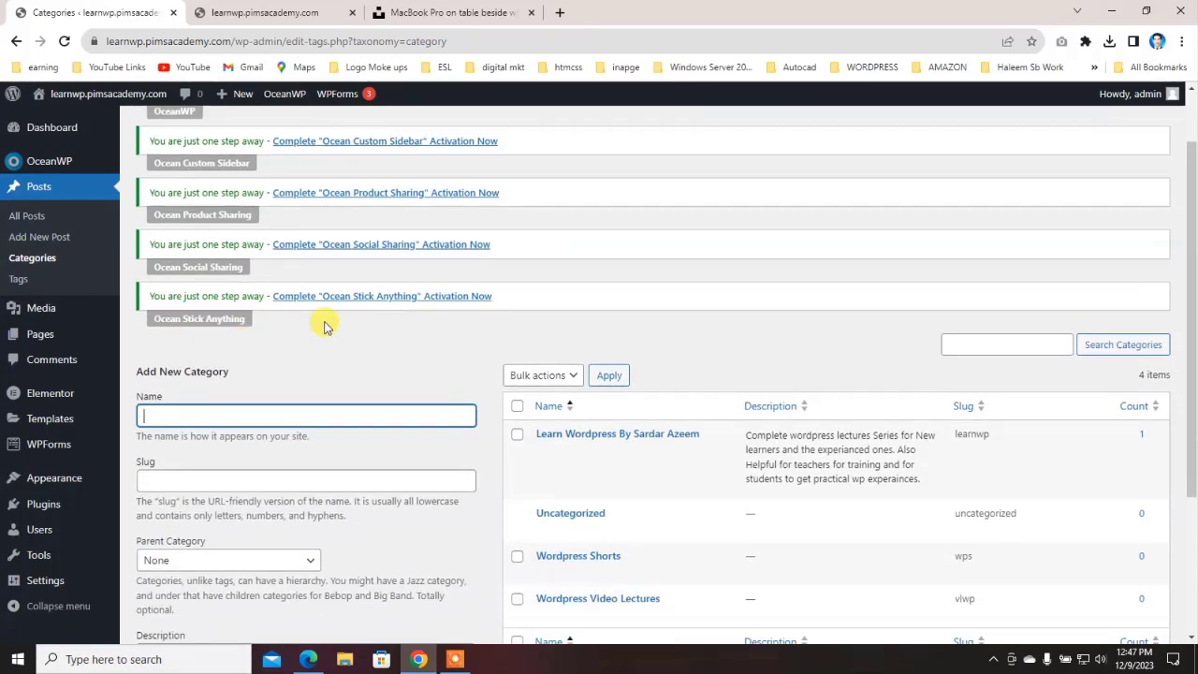
scroll(315, 332, down, 3)
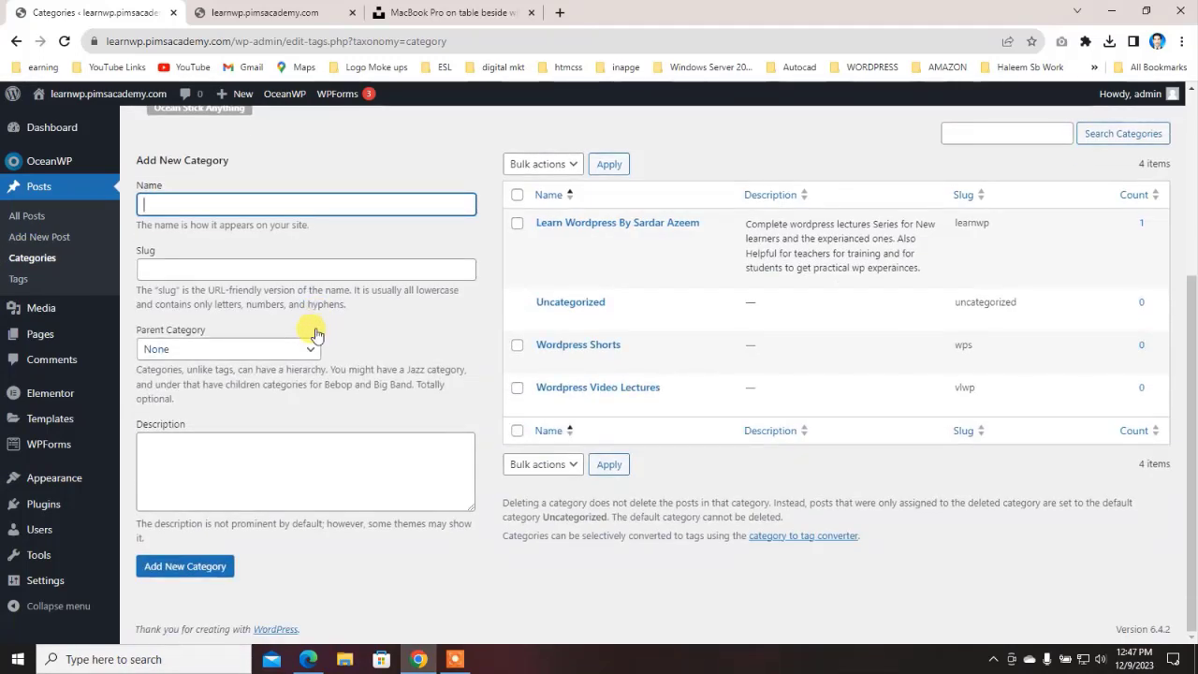
scroll(316, 332, up, 4)
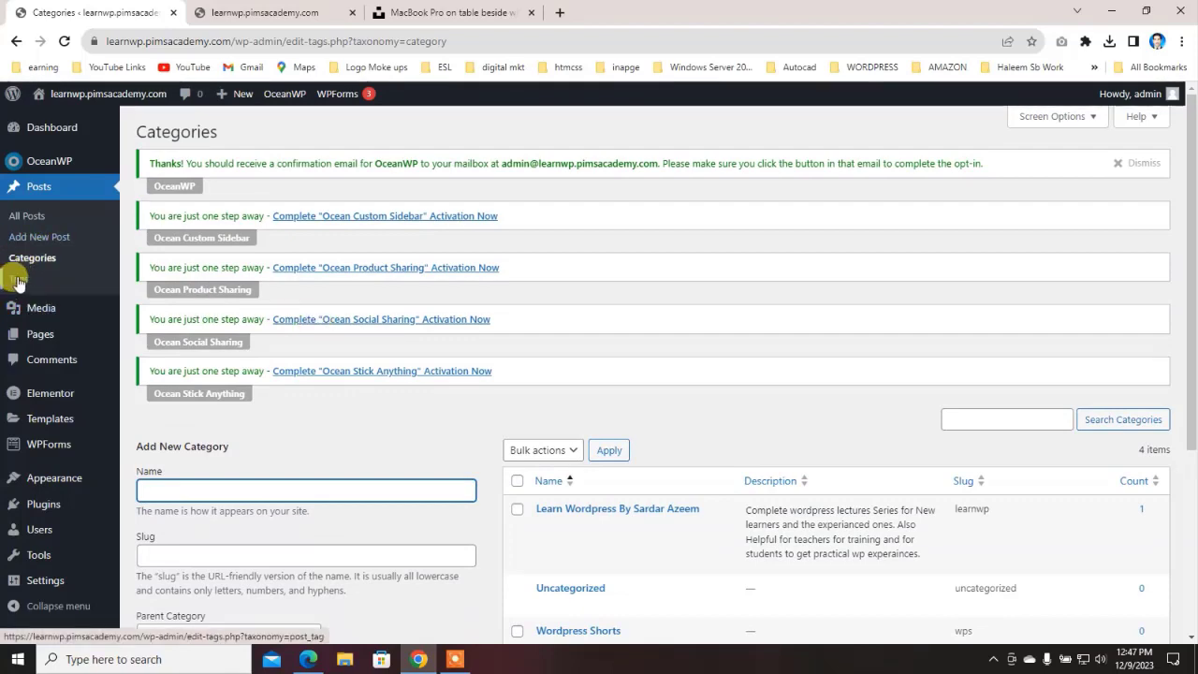
Step: Open the post tags page and look through the existing tags and the new-tag form
click(17, 281)
scroll(372, 342, down, 2)
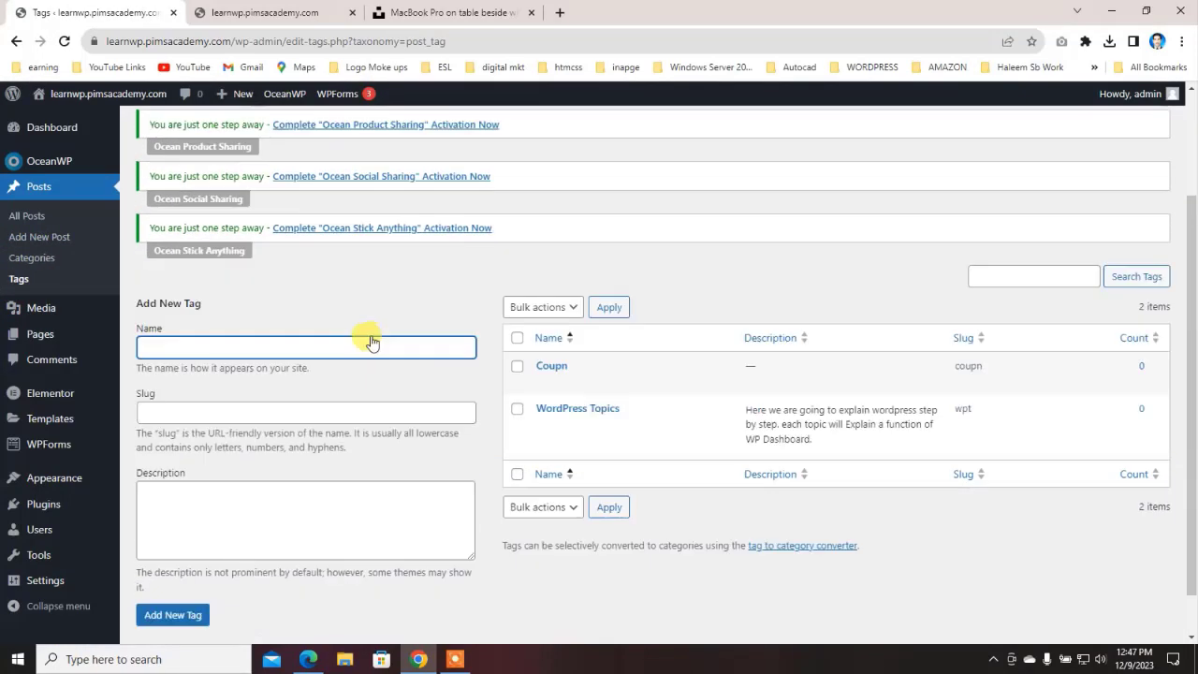
scroll(368, 340, down, 1)
scroll(421, 372, up, 3)
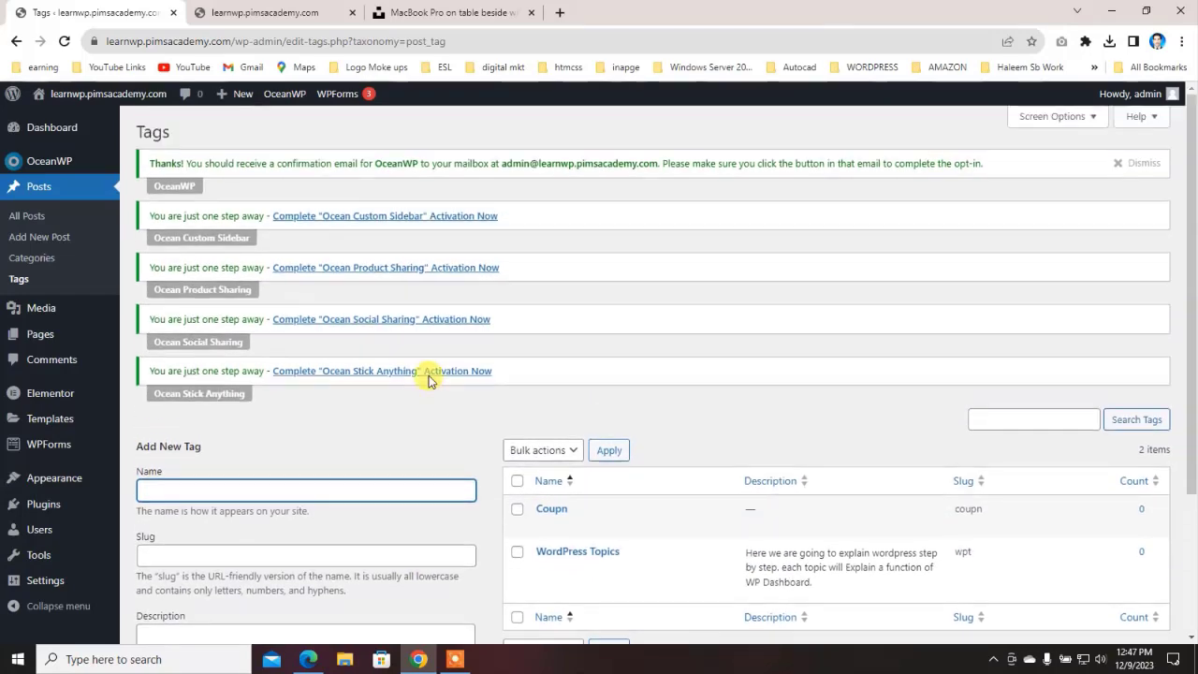
scroll(397, 382, down, 2)
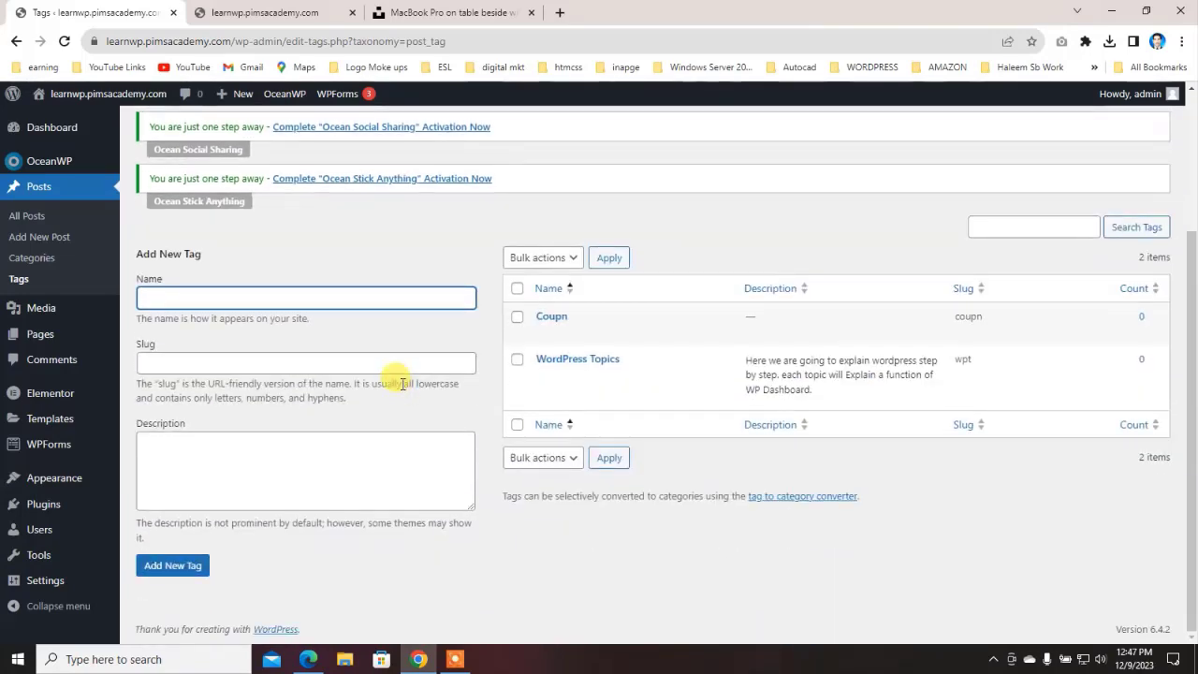
scroll(398, 379, up, 2)
Step: Return to the list of all posts and dismiss the OceanWP confirmation email notice
click(26, 217)
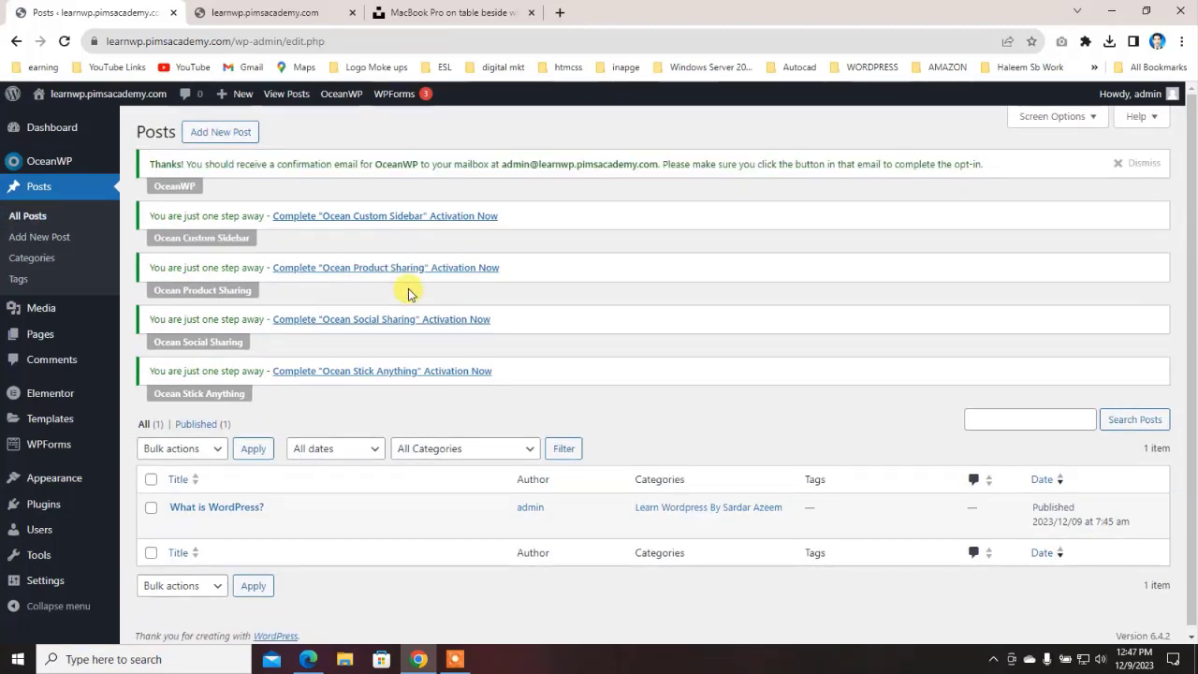
click(1134, 167)
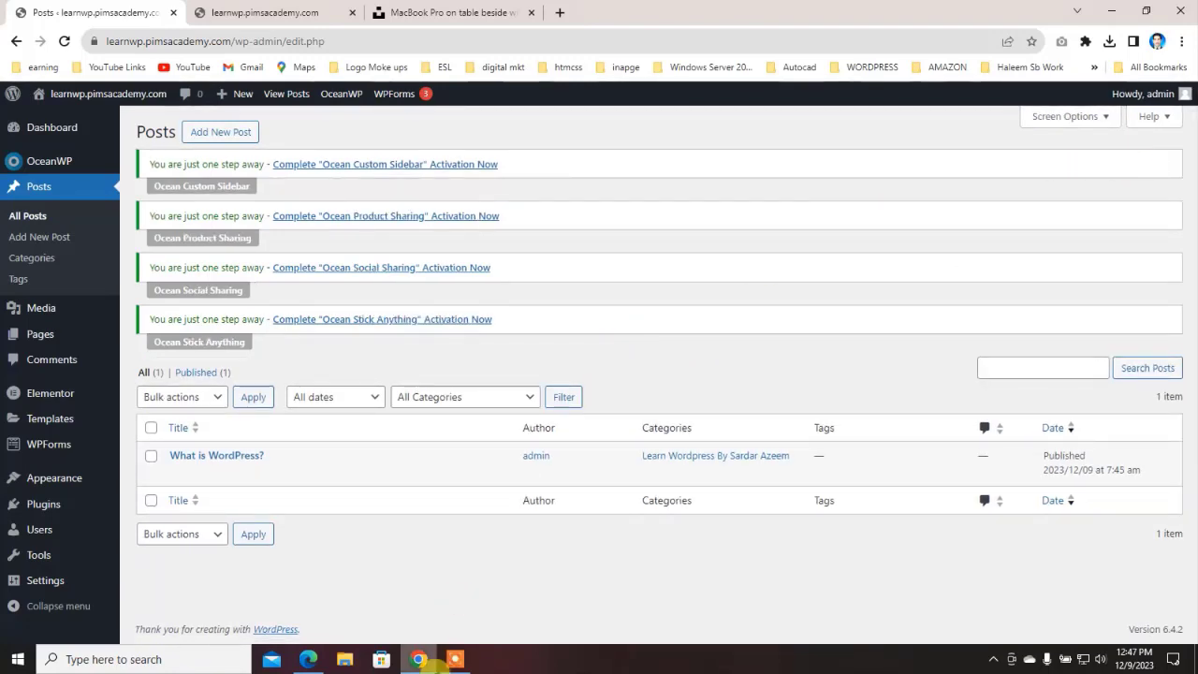
click(458, 661)
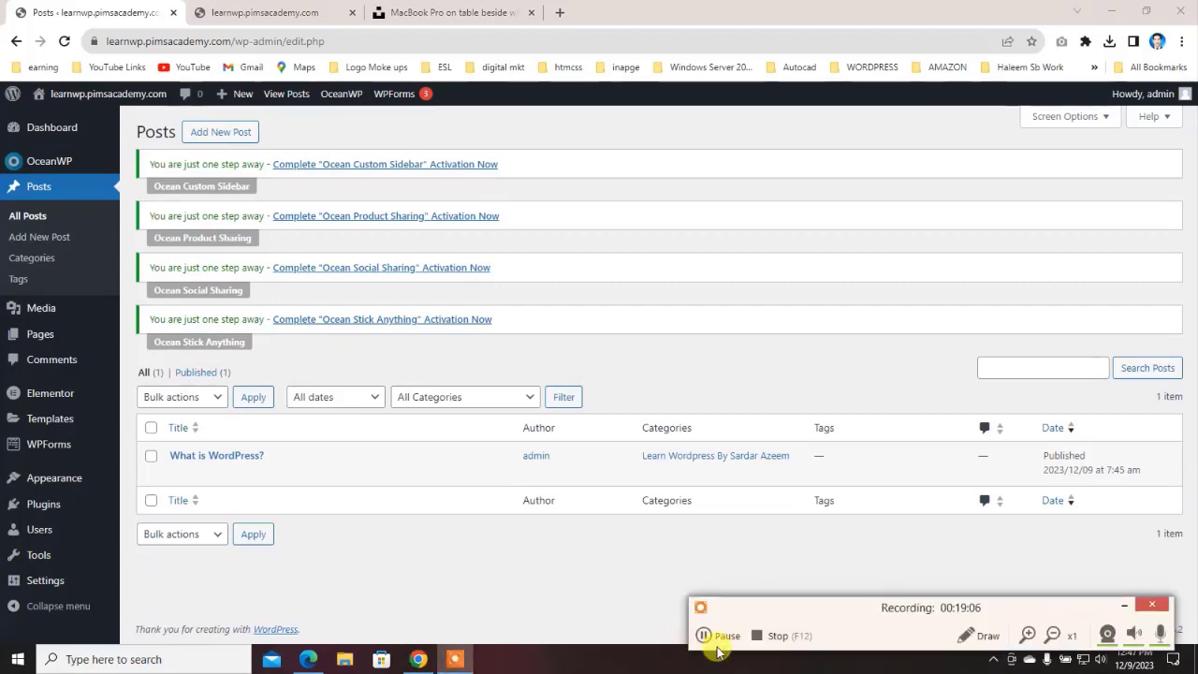